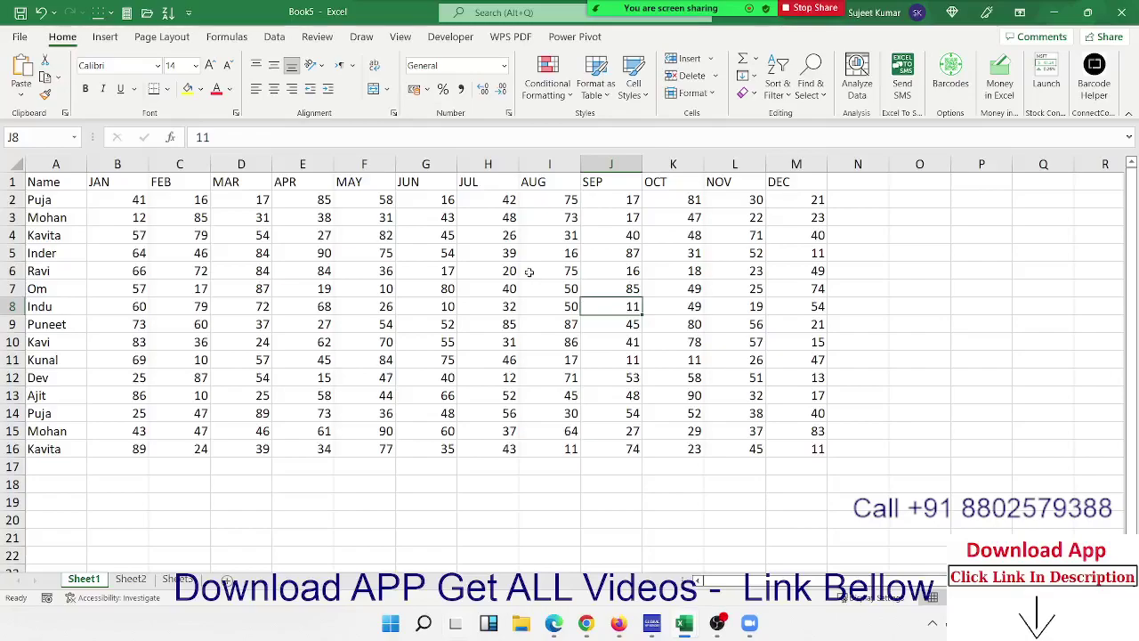
Step: Switch to Sheet2 and widen column A so the full dates display
click(253, 324)
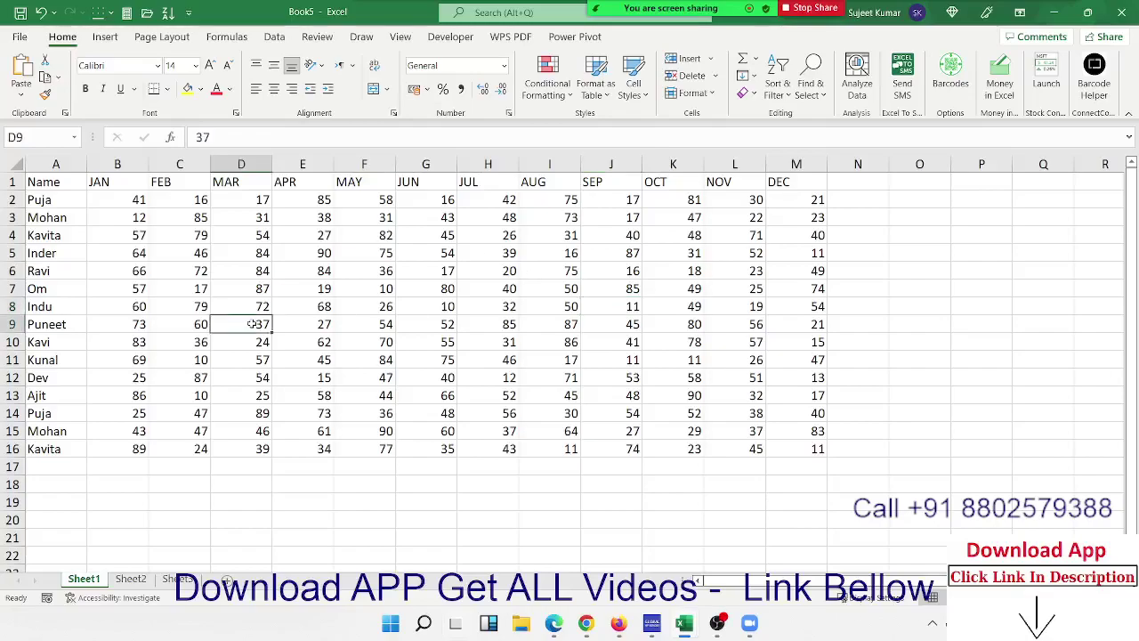
click(131, 580)
click(126, 263)
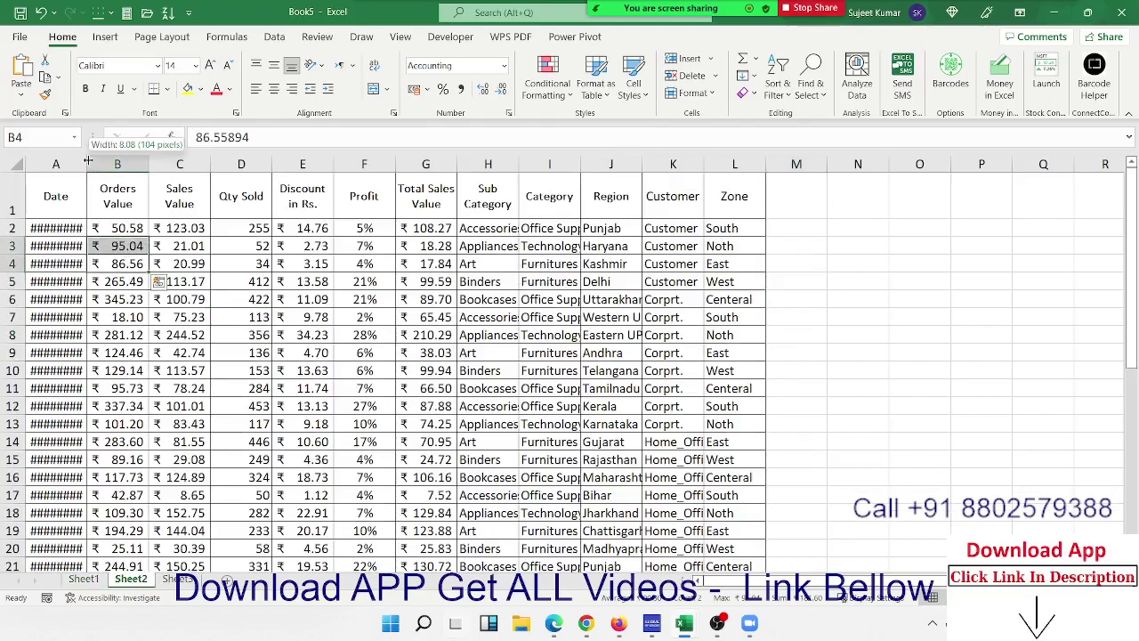
drag(85, 164, 95, 164)
key(ctrl+Home)
Step: Browse the sales data and select the Zone header cell L1
click(287, 267)
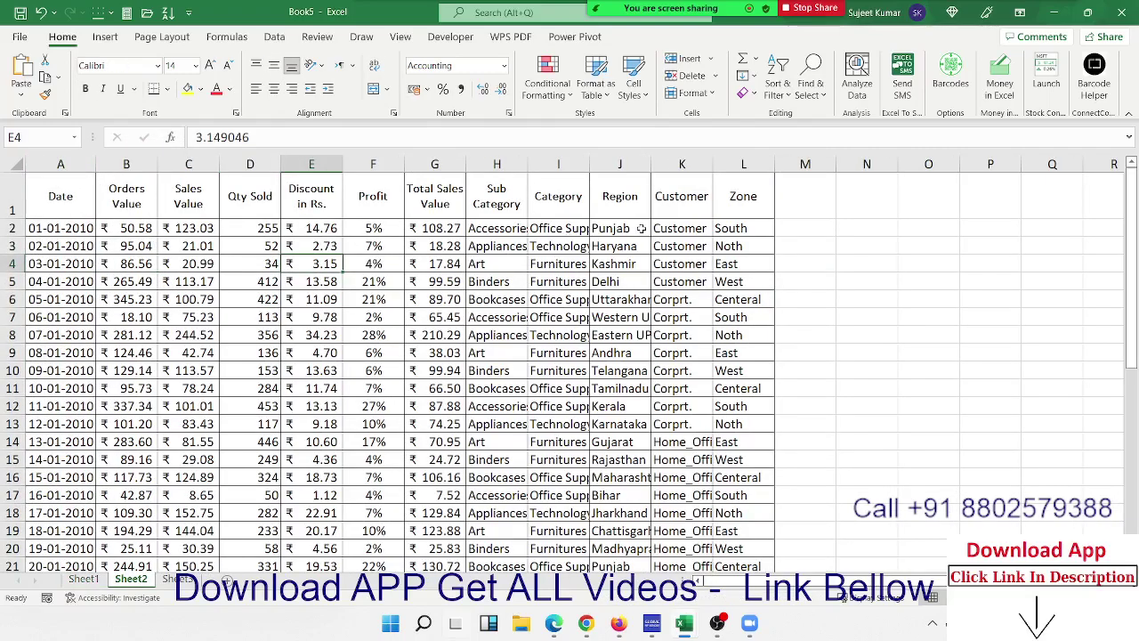
click(586, 242)
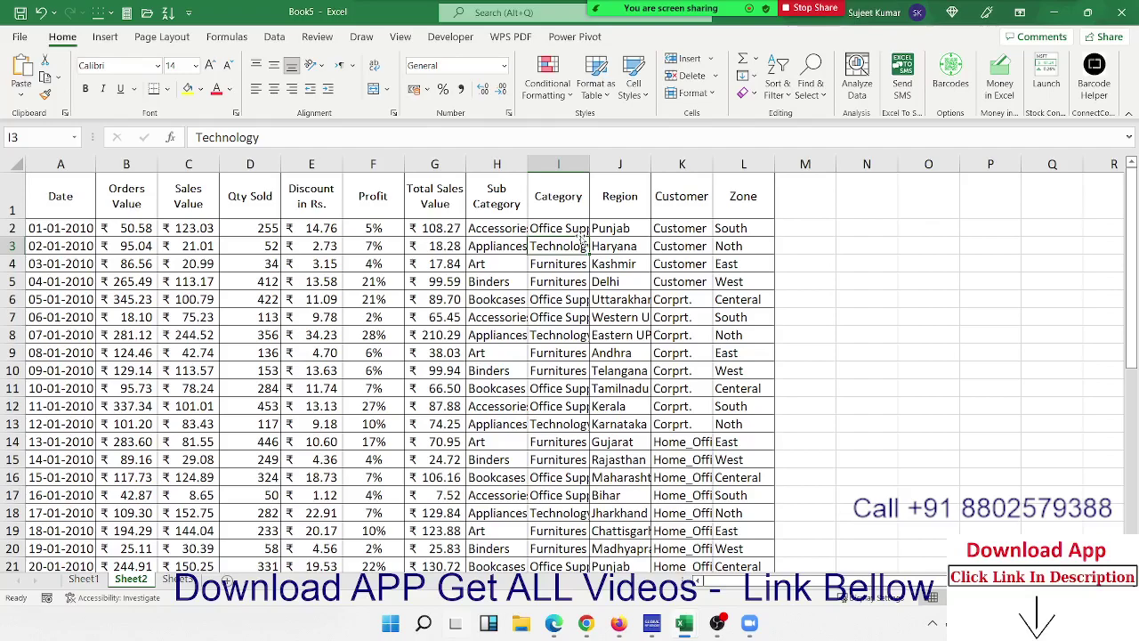
click(127, 246)
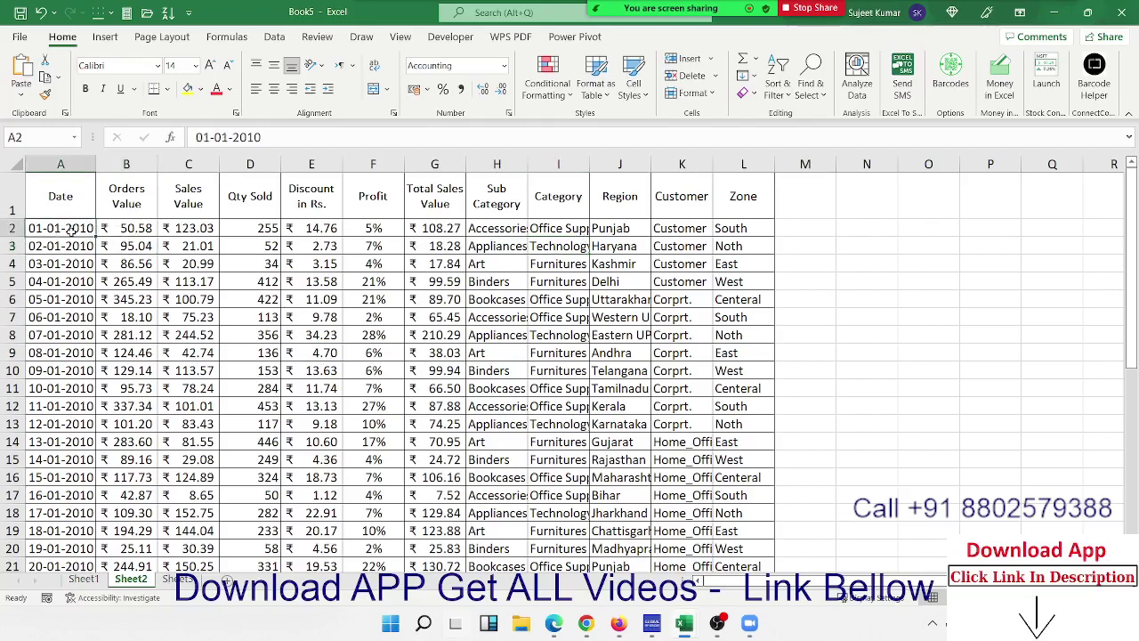
mouse_move(60, 228)
mouse_down()
mouse_move(625, 353)
mouse_move(726, 486)
mouse_up()
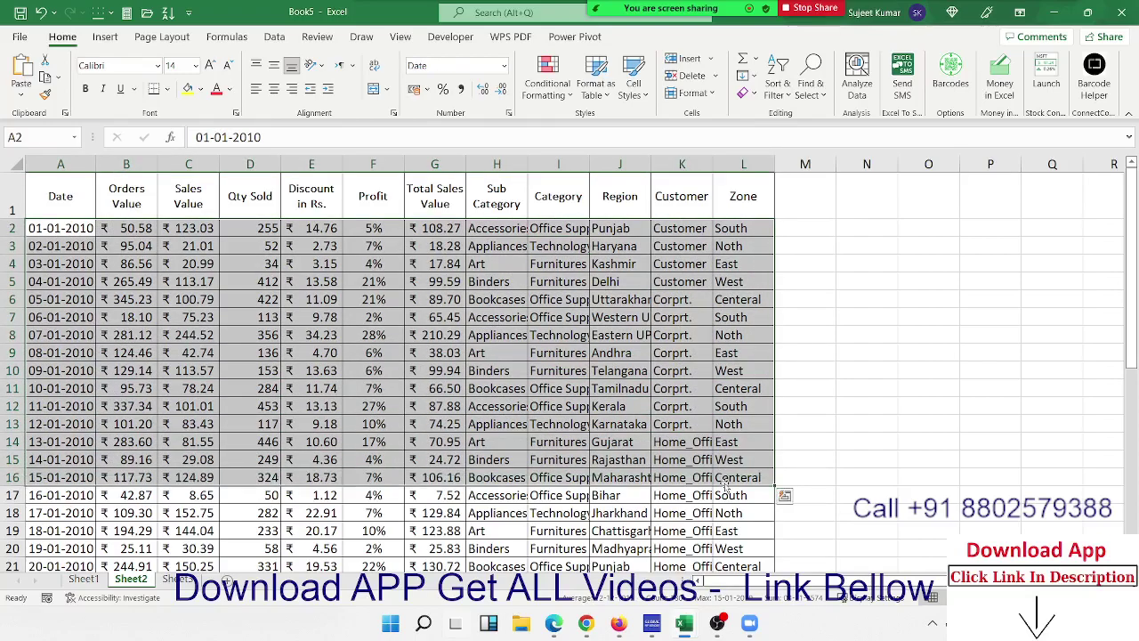
click(618, 282)
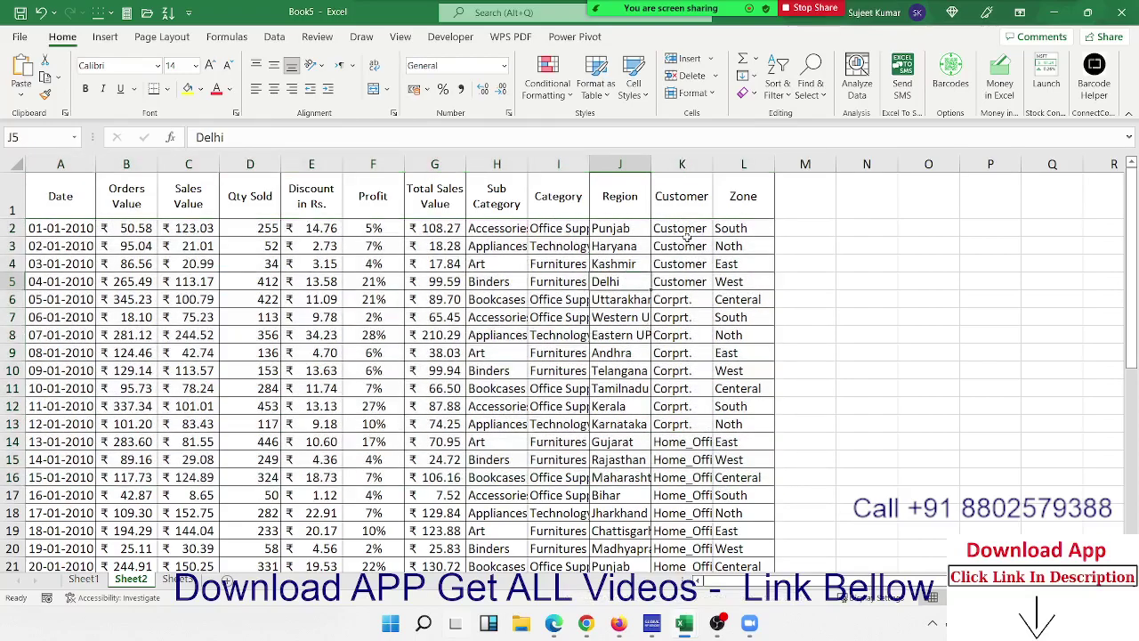
click(727, 204)
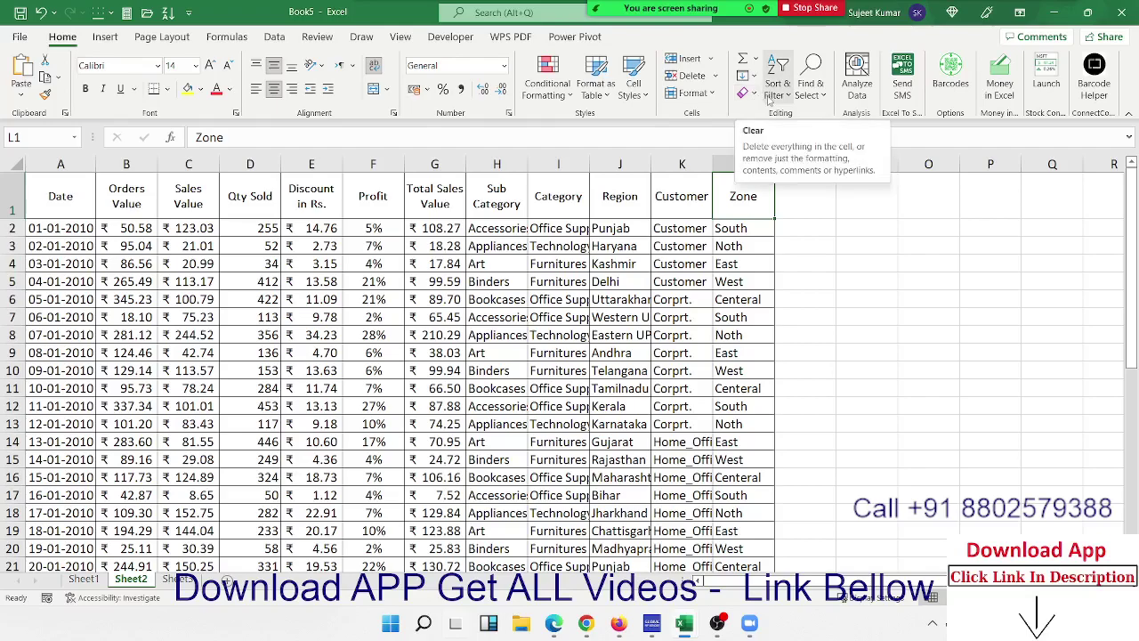
Step: Sort the sales table by Zone A to Z (Centeral, East, Noth), confirming in Custom Sort
click(777, 85)
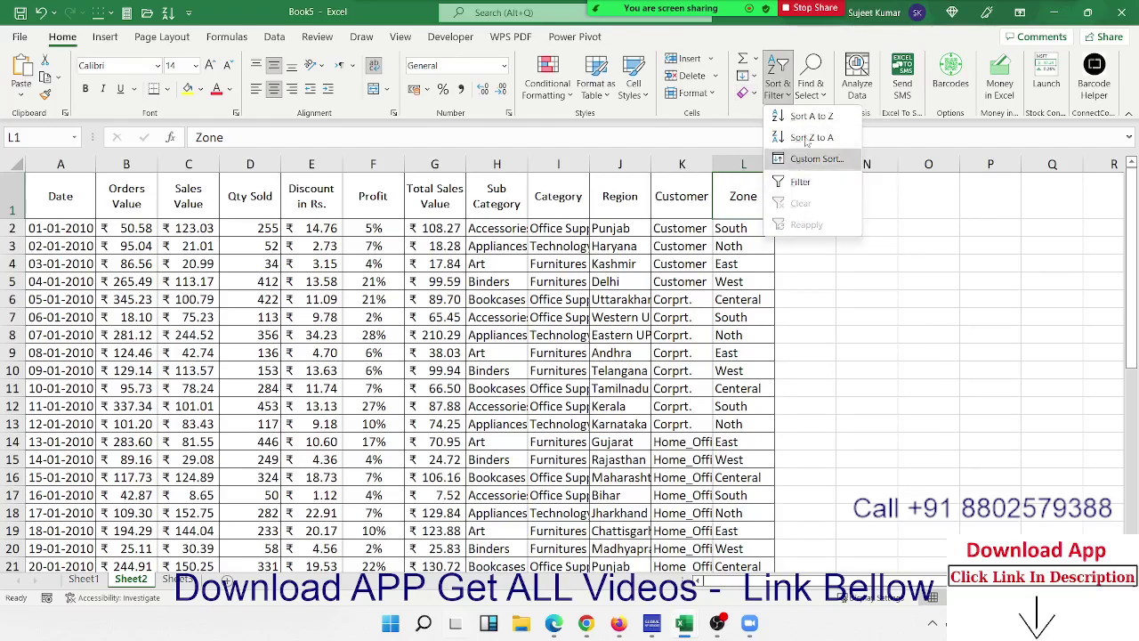
click(806, 115)
click(787, 96)
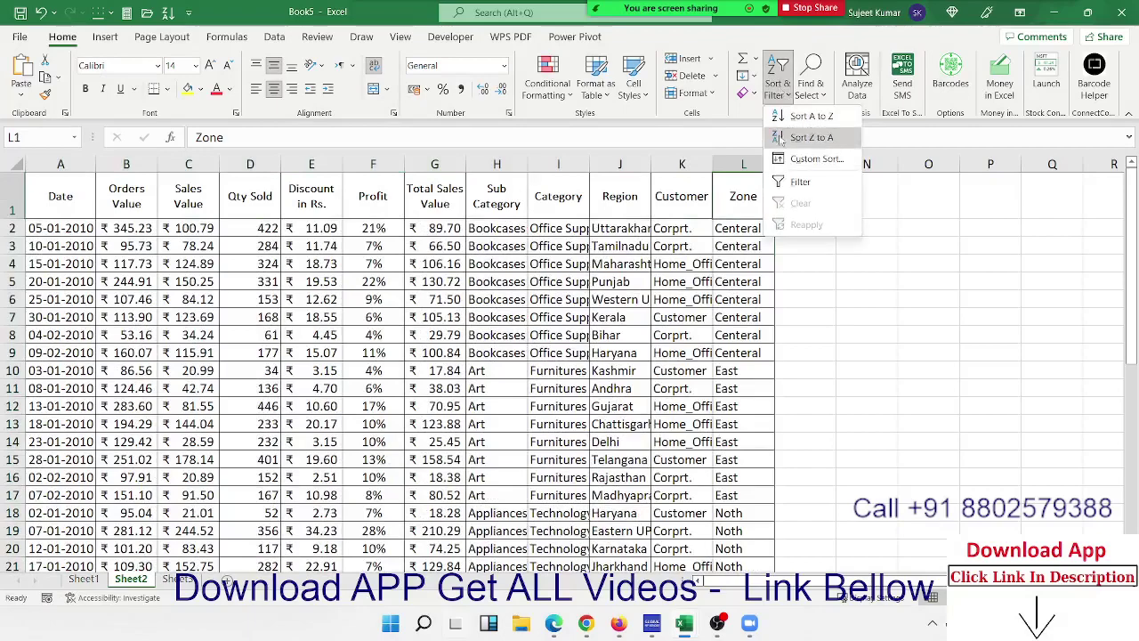
click(788, 169)
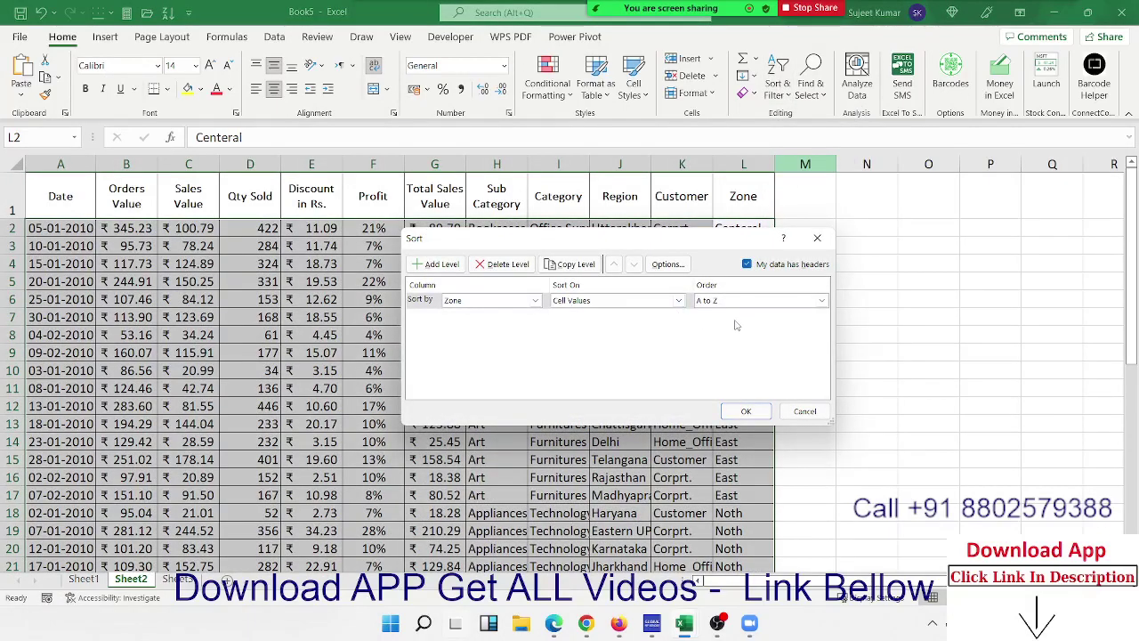
key(Return)
key(Up)
click(427, 250)
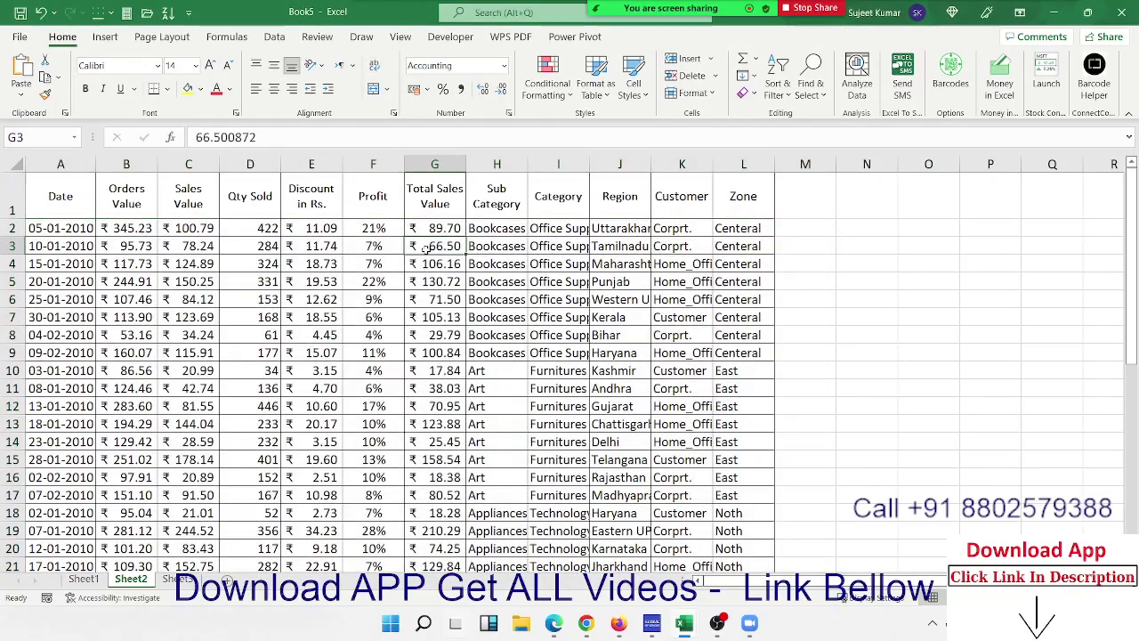
key(Up)
key(Up)
key(Down)
key(Down)
key(Down)
key(Up)
key(shift+space)
key(ctrl+shift+plus)
key(Down)
key(Down)
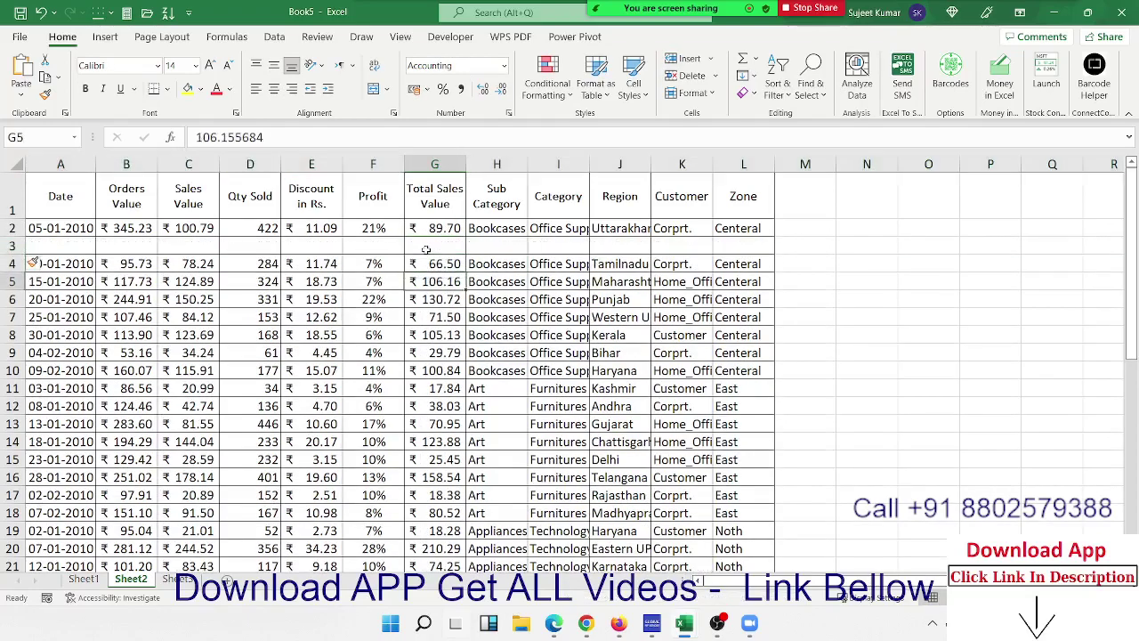
key(shift+space)
key(ctrl+shift+plus)
key(Down)
key(Down)
key(shift+space)
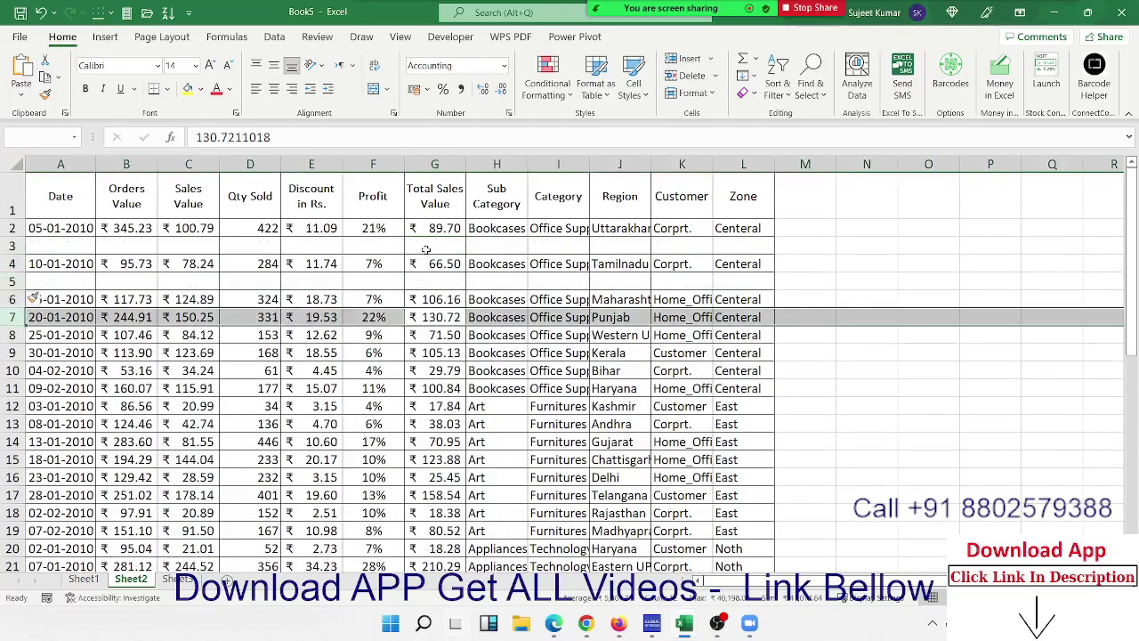
key(ctrl+shift+plus)
key(Down)
key(Down)
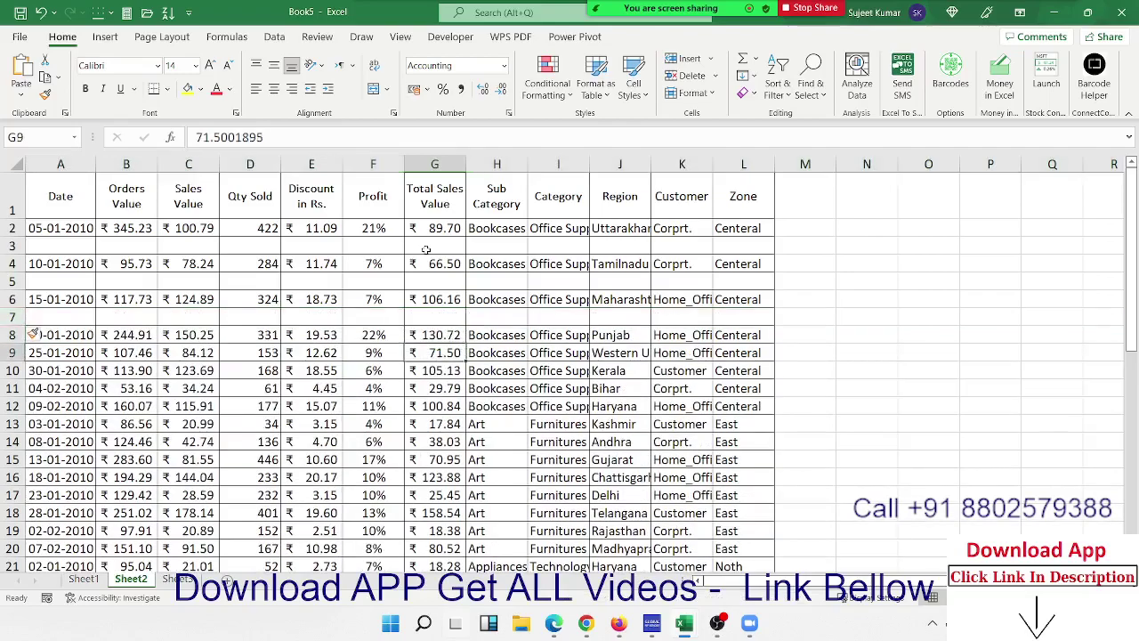
key(shift+space)
key(ctrl+shift+plus)
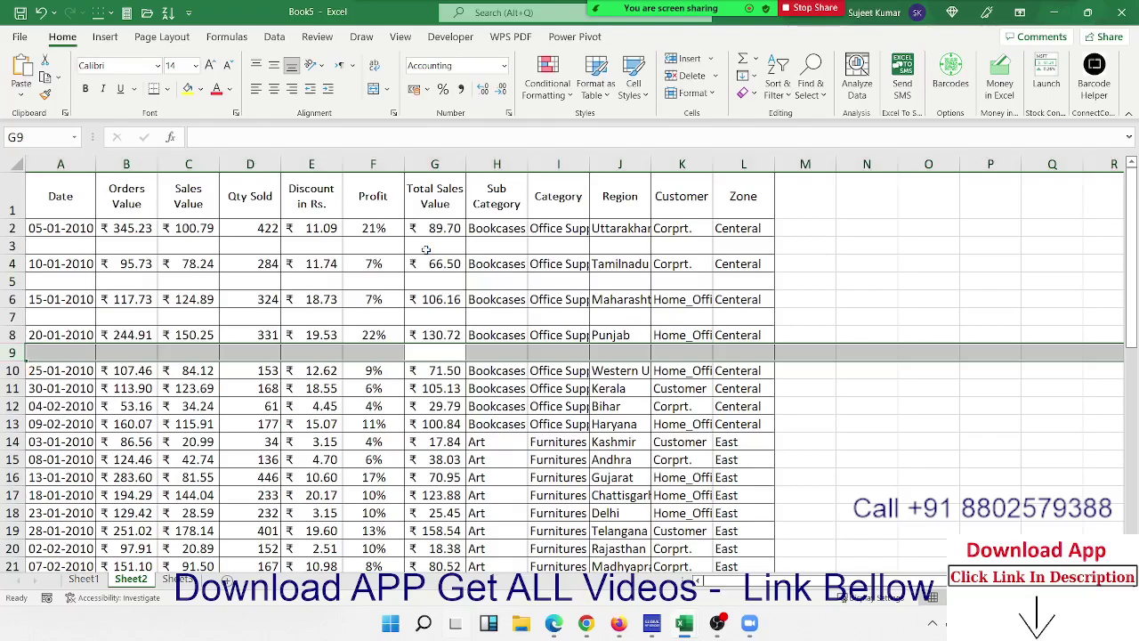
key(ctrl+z)
key(ctrl+z)
key(ctrl+z)
key(ctrl+z)
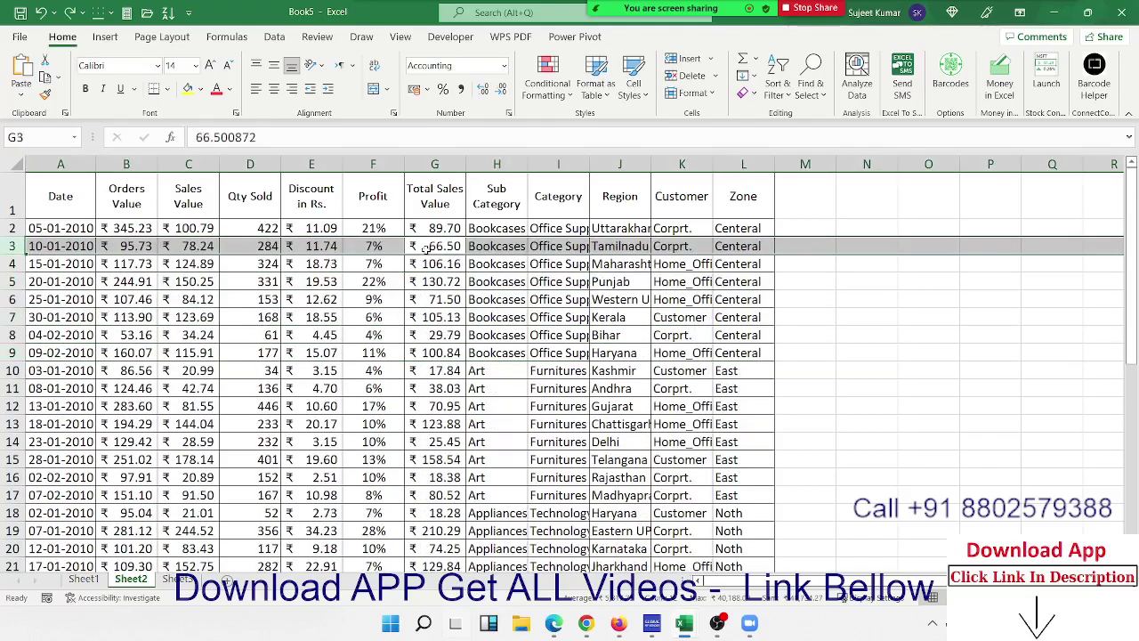
key(ctrl+Up)
Step: Add an 'Sr' header in M1 and fill serial numbers 1–42 down the table
key(ctrl+Right)
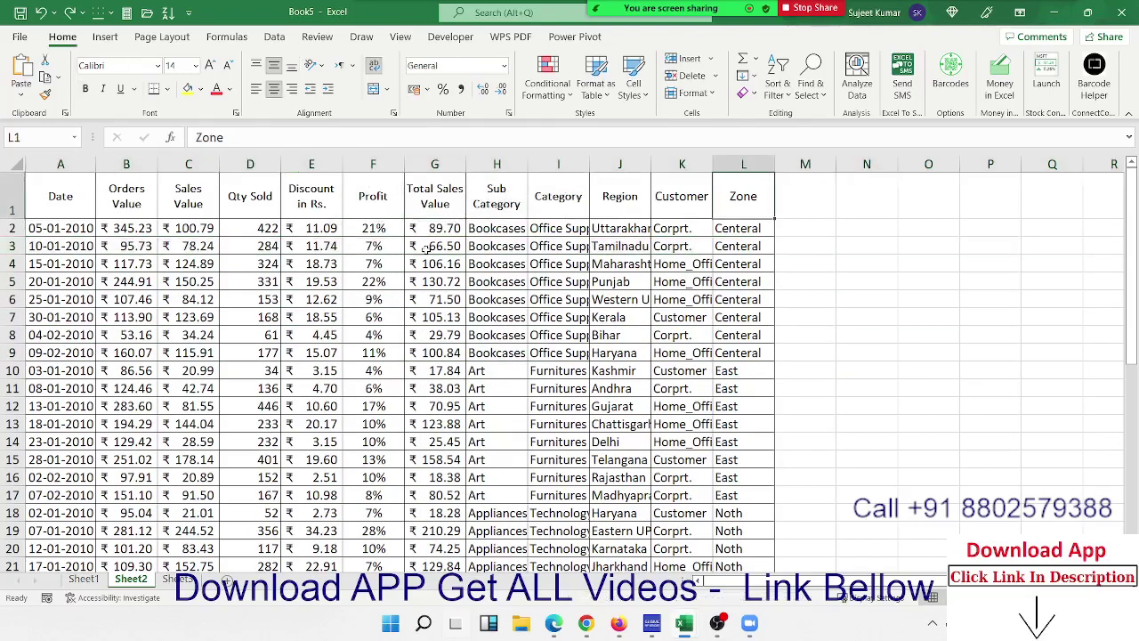
key(Right)
text(S)
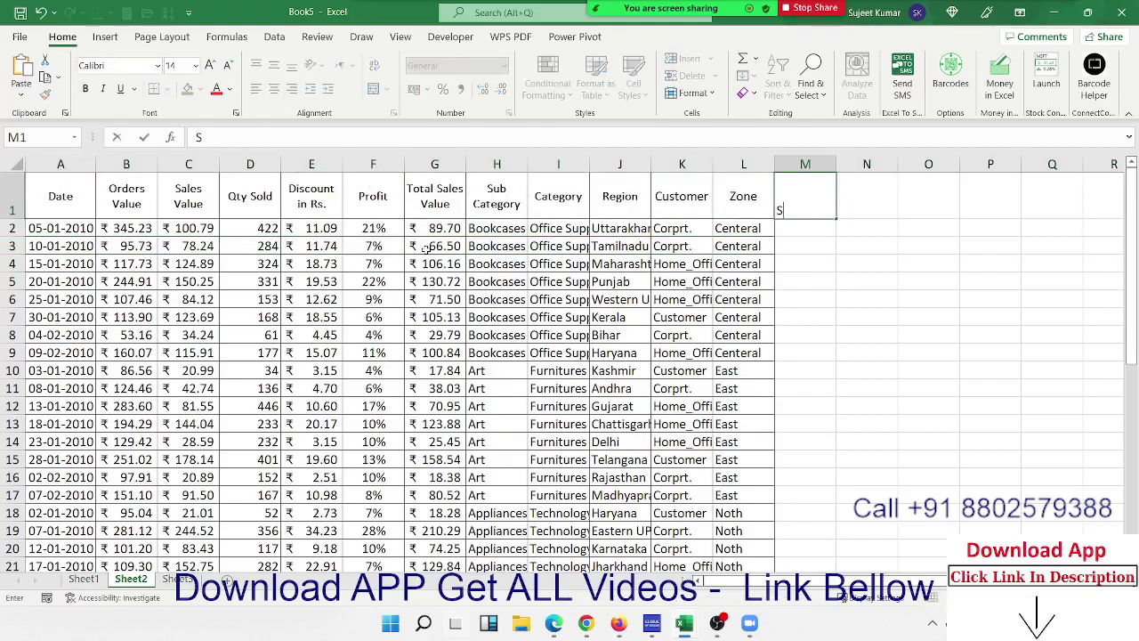
text(r)
key(Return)
text(1)
key(Return)
text(2)
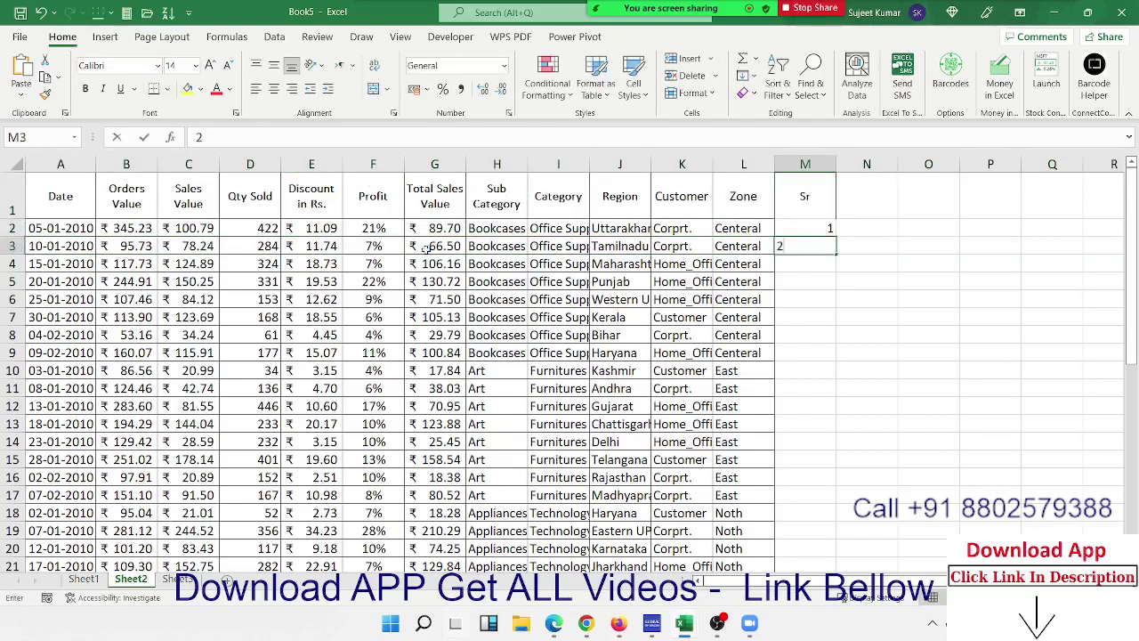
key(Return)
key(Up)
key(Up)
key(shift+Down)
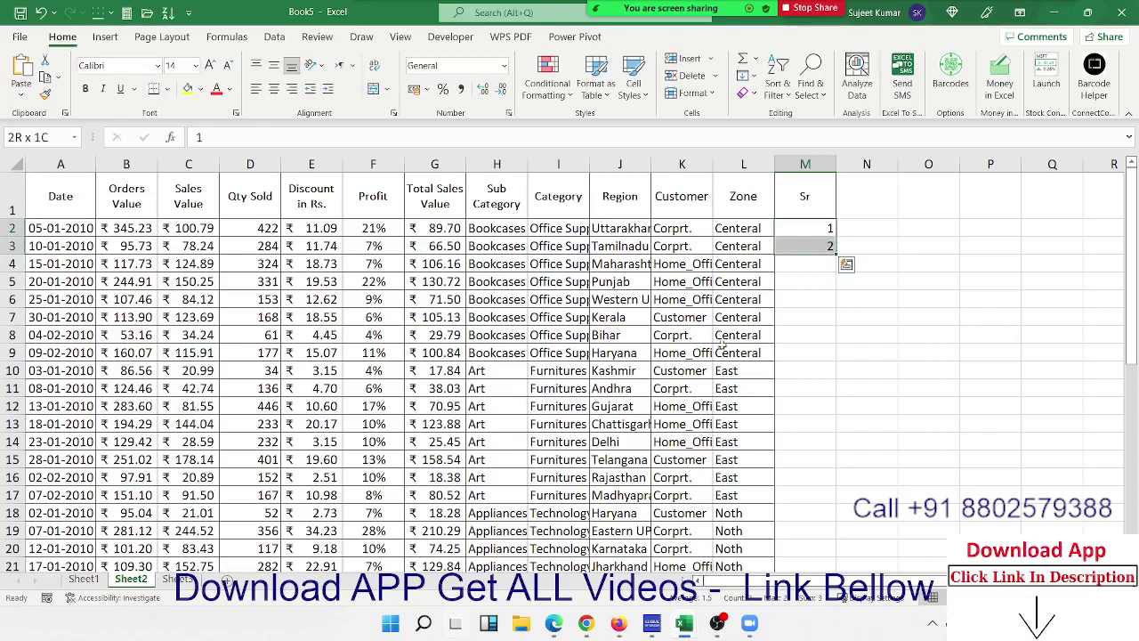
double_click(836, 257)
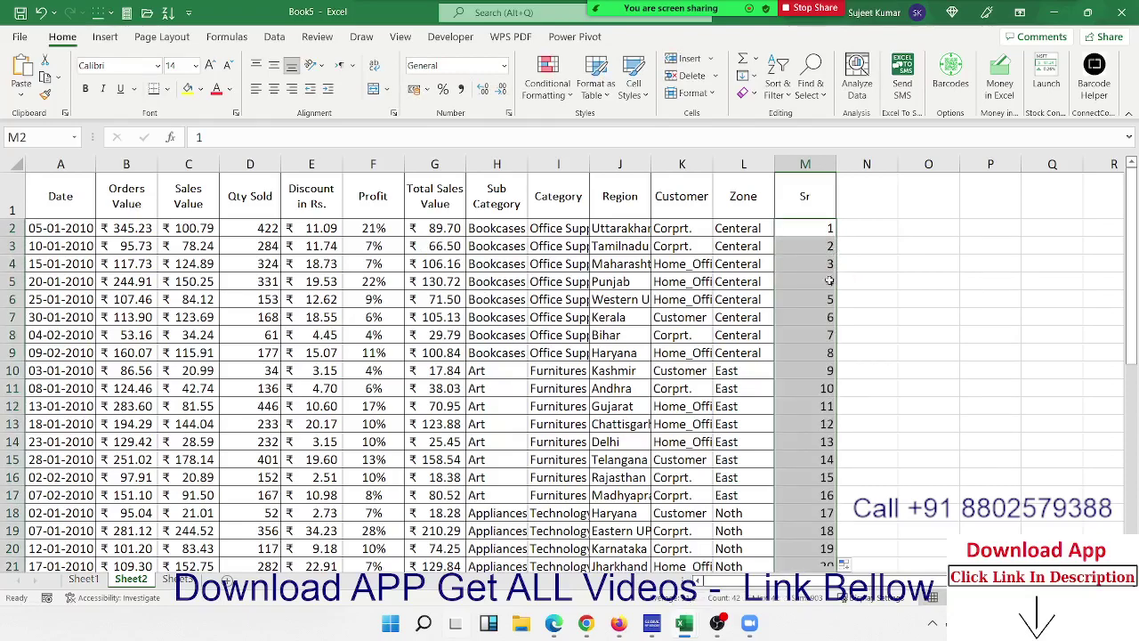
Step: Copy the 1–42 series and paste it again starting at cell M44
scroll(857, 376, down, 10)
key(ctrl+c)
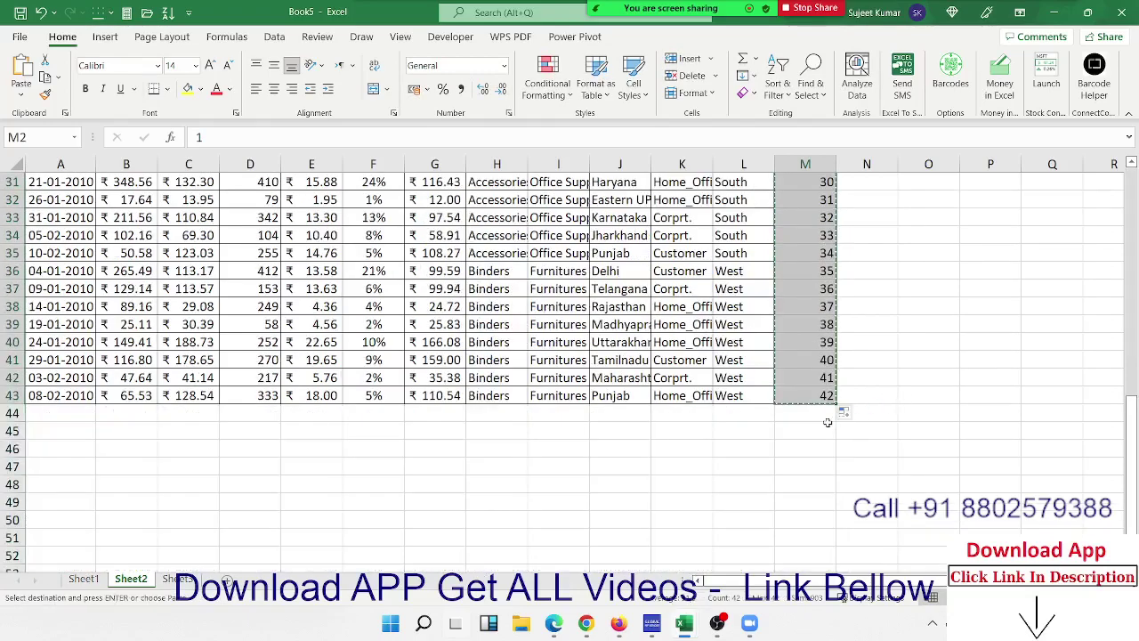
click(820, 413)
key(ctrl+v)
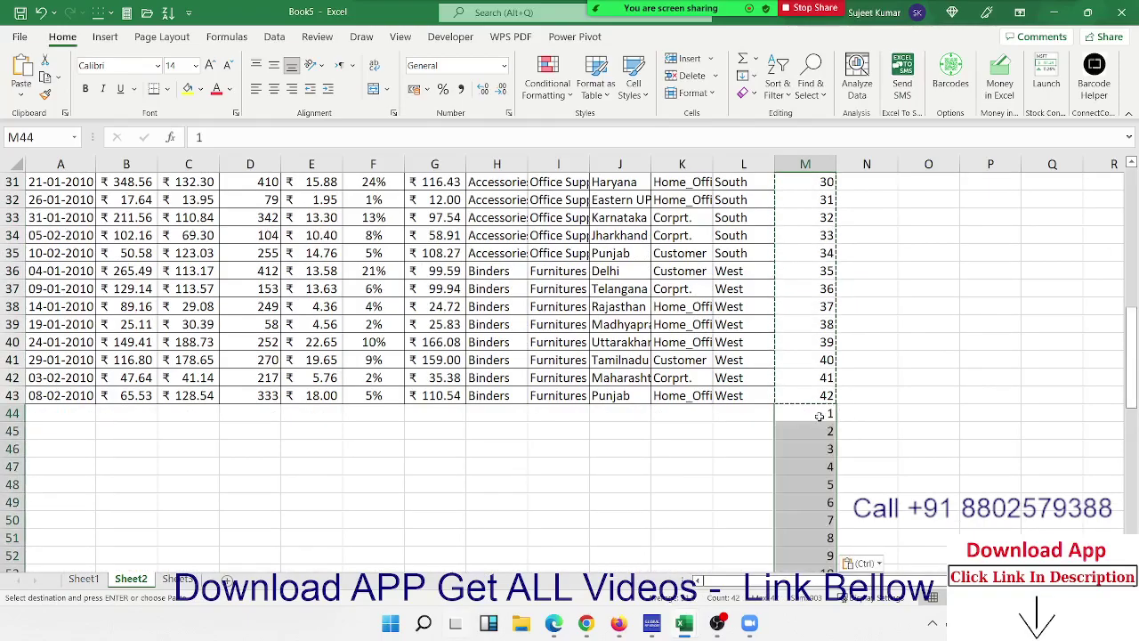
key(Escape)
key(ctrl+Down)
key(ctrl+shift+Left)
key(ctrl+shift+Up)
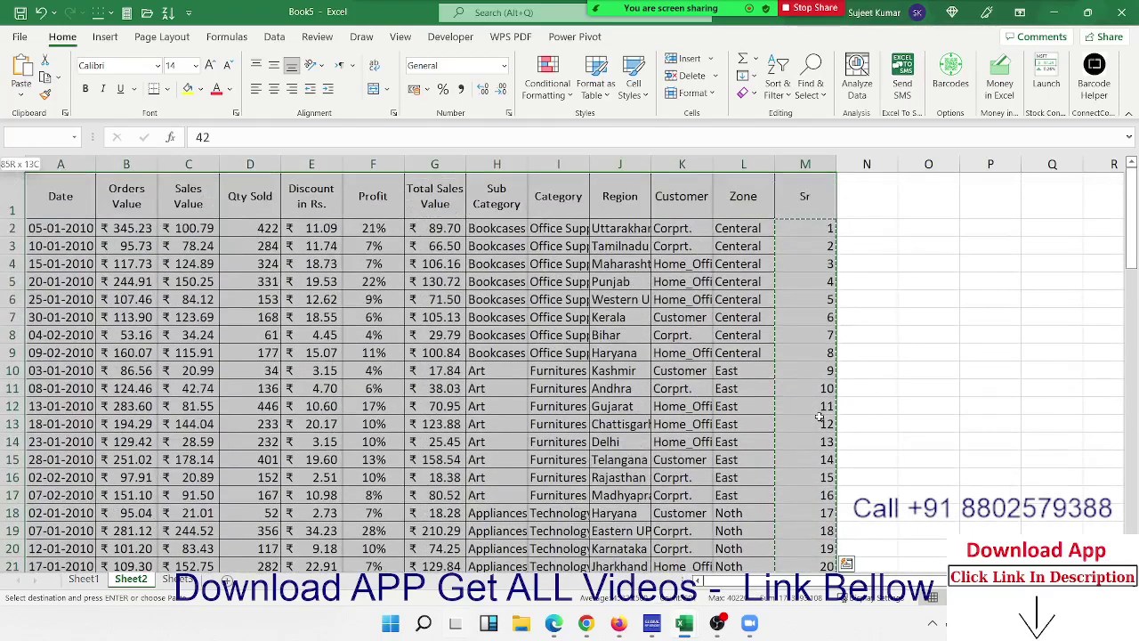
key(Escape)
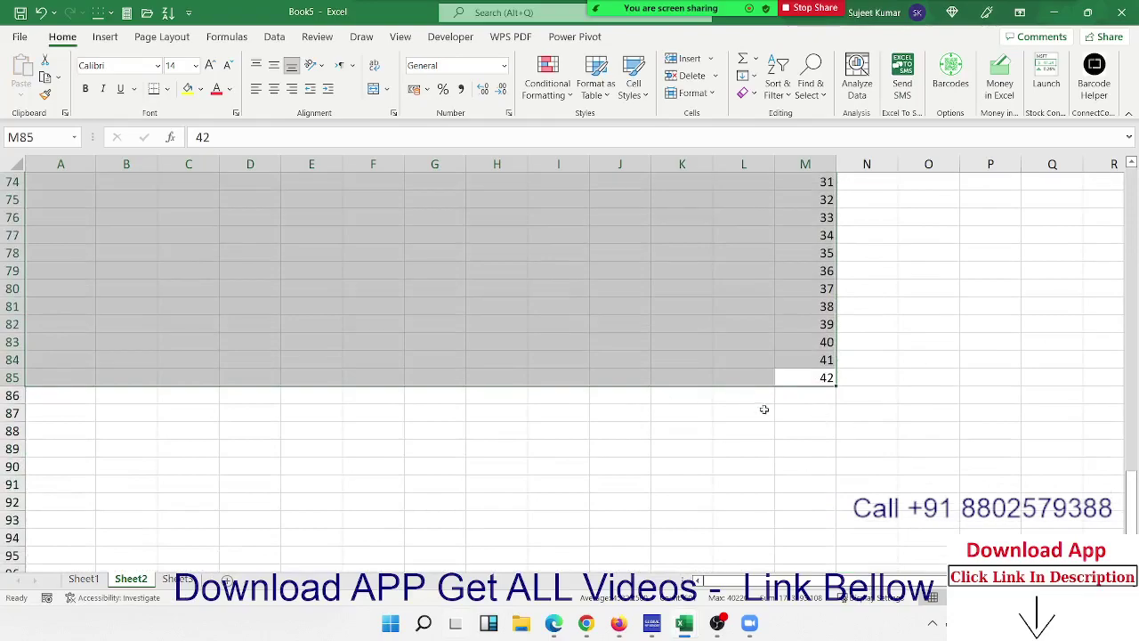
Step: Scroll through the sheet to check the Sr numbering and the repeated series below
scroll(763, 407, up, 7)
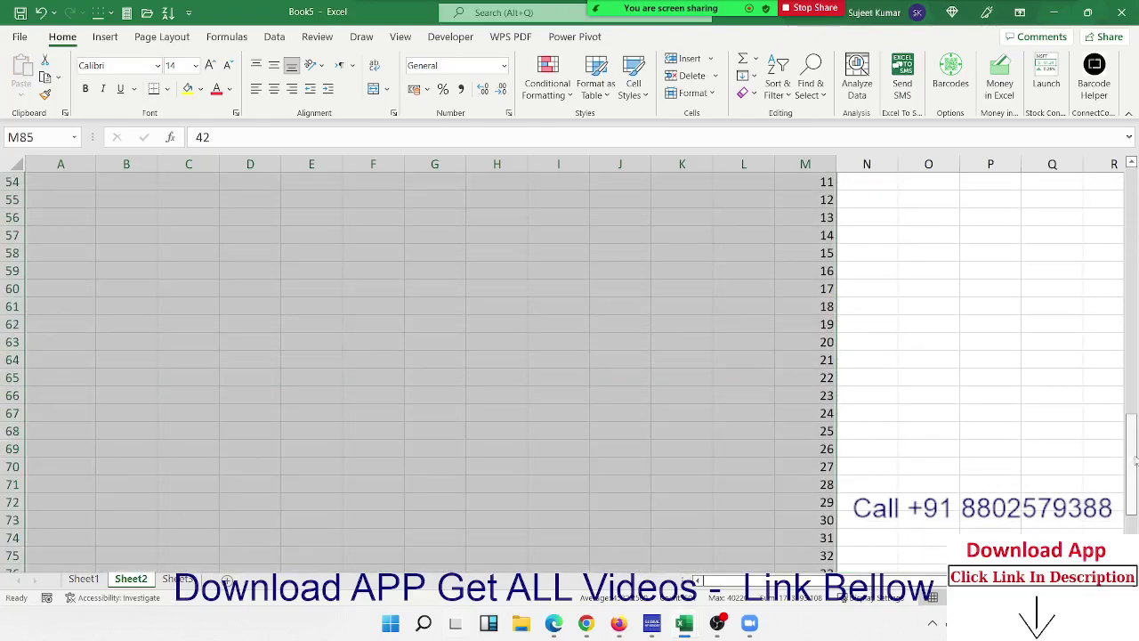
drag(1131, 462, 1130, 347)
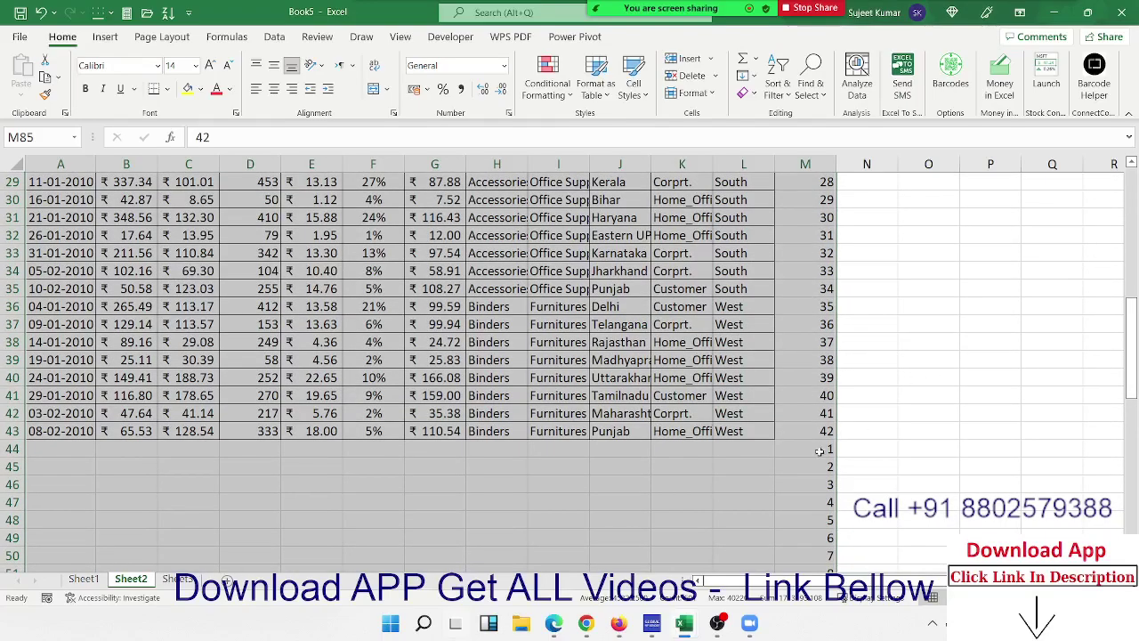
click(1132, 164)
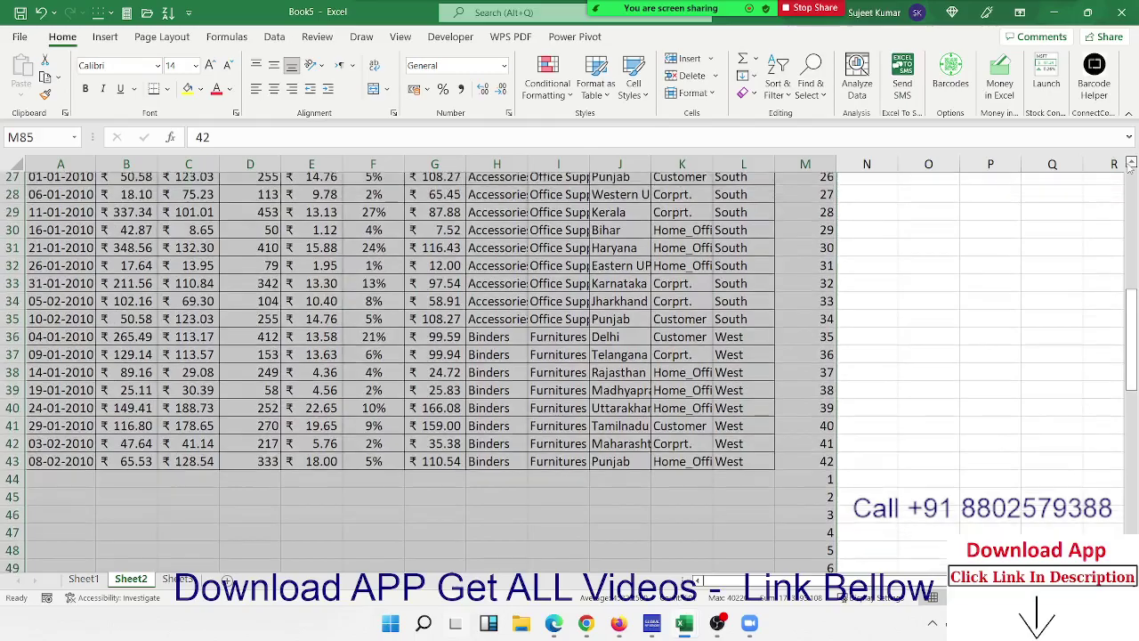
drag(1132, 338, 1132, 181)
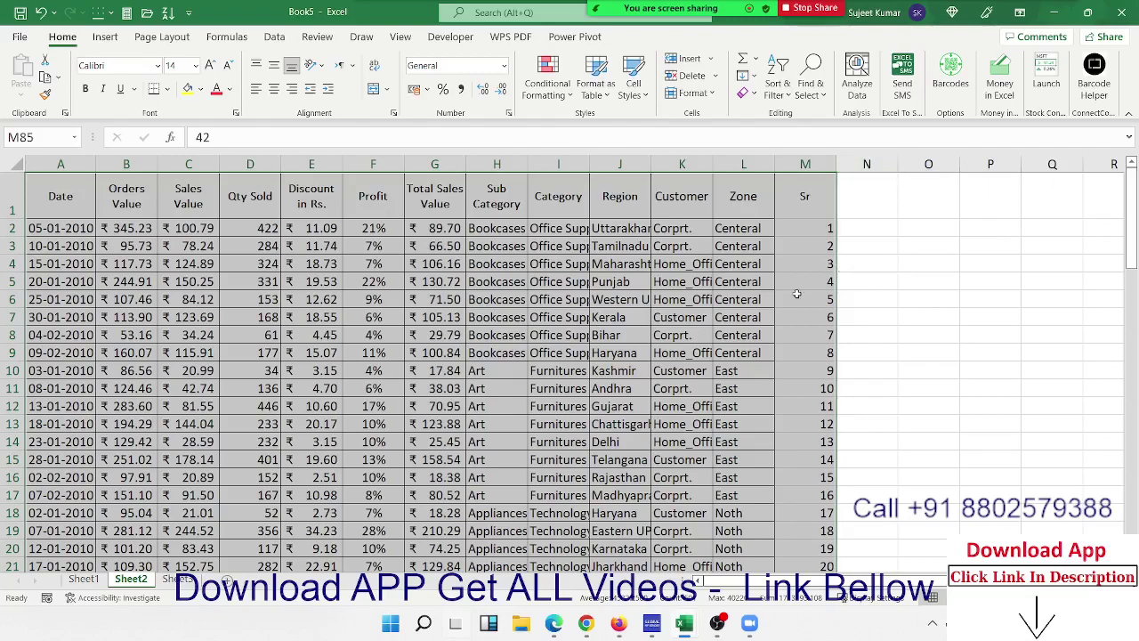
drag(1132, 240, 1098, 438)
scroll(962, 373, up, 15)
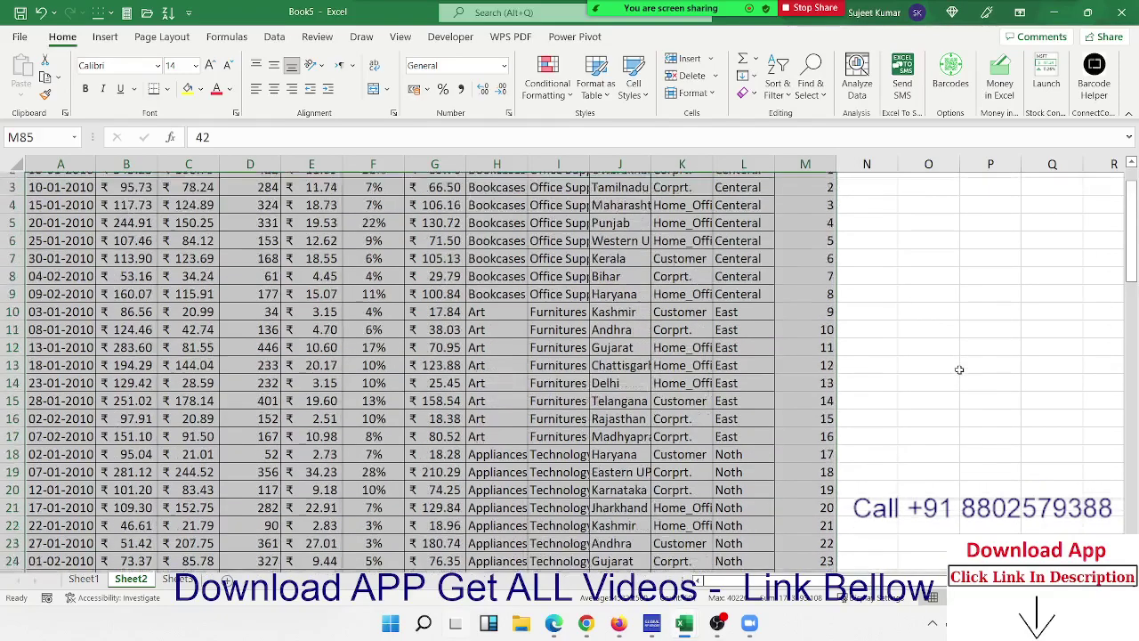
scroll(957, 371, down, 10)
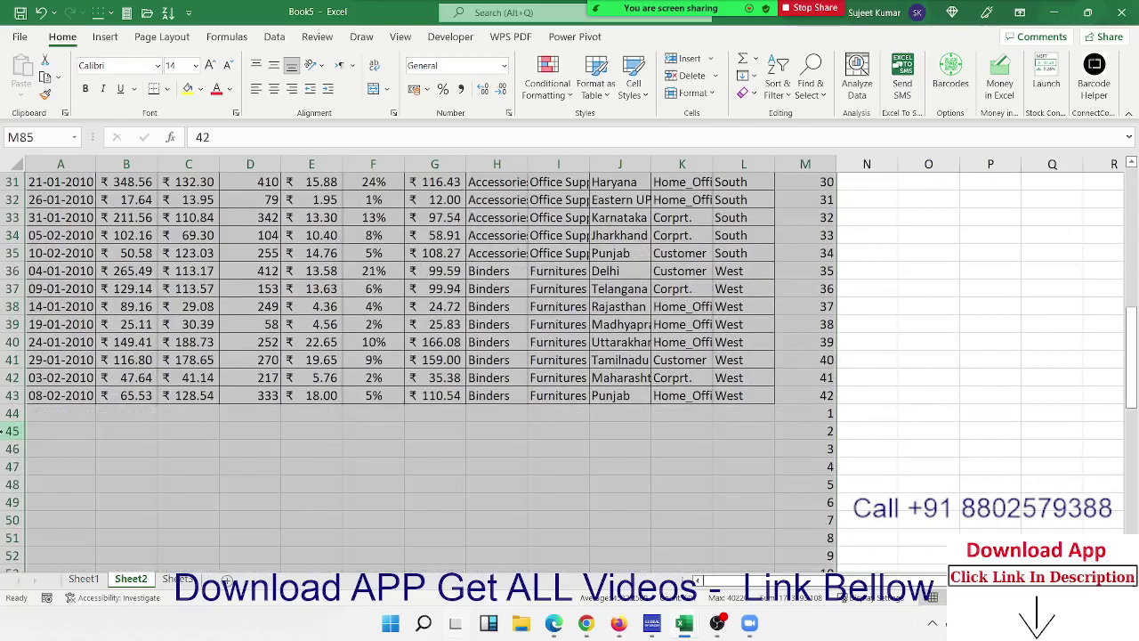
scroll(554, 434, up, 10)
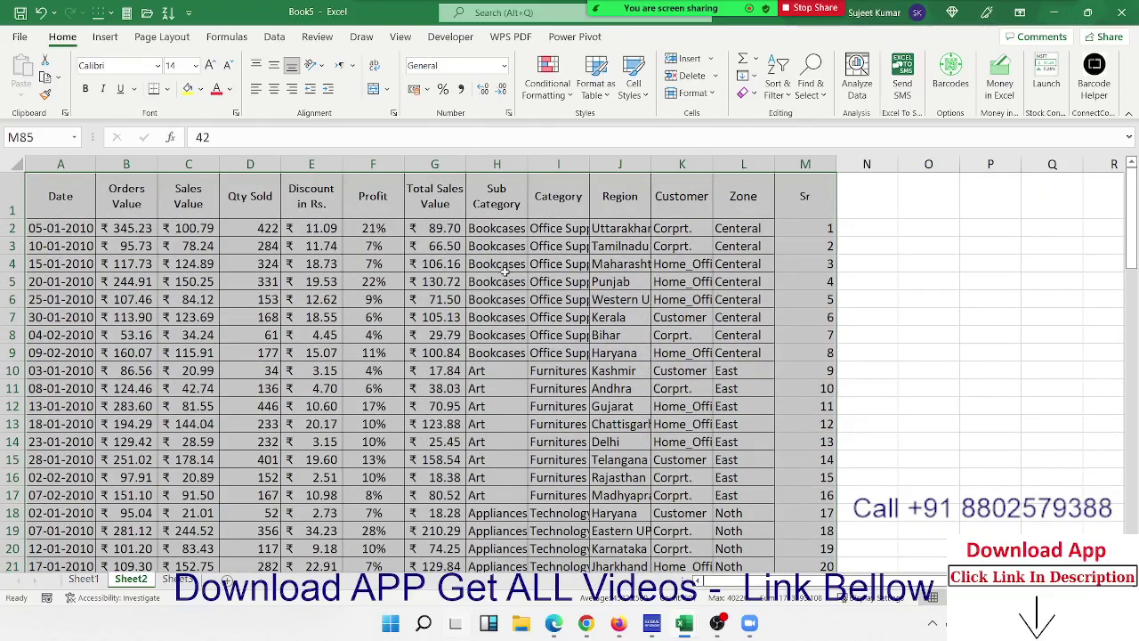
Step: Custom-sort the table by Sr, smallest to largest, so blank rows interleave the records
click(777, 85)
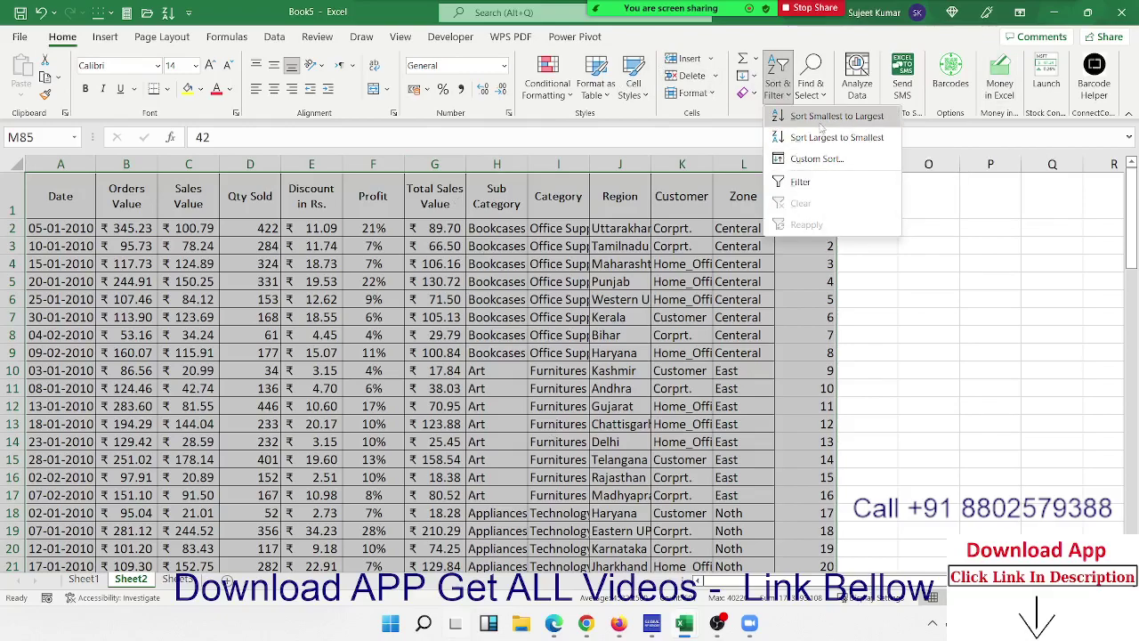
click(817, 158)
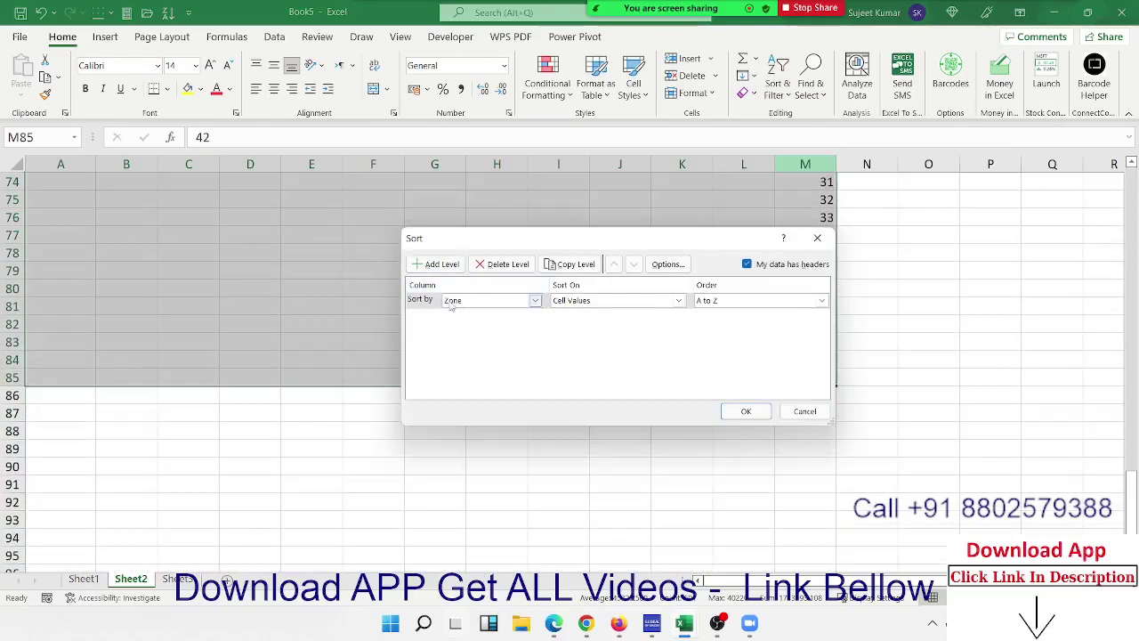
click(454, 300)
click(461, 425)
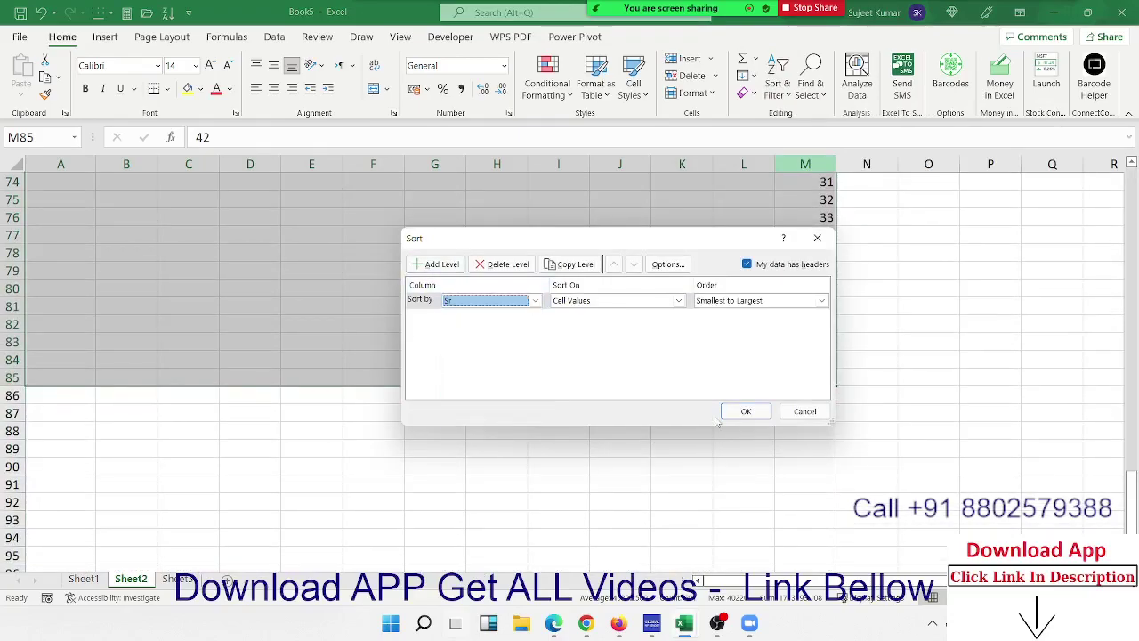
click(745, 411)
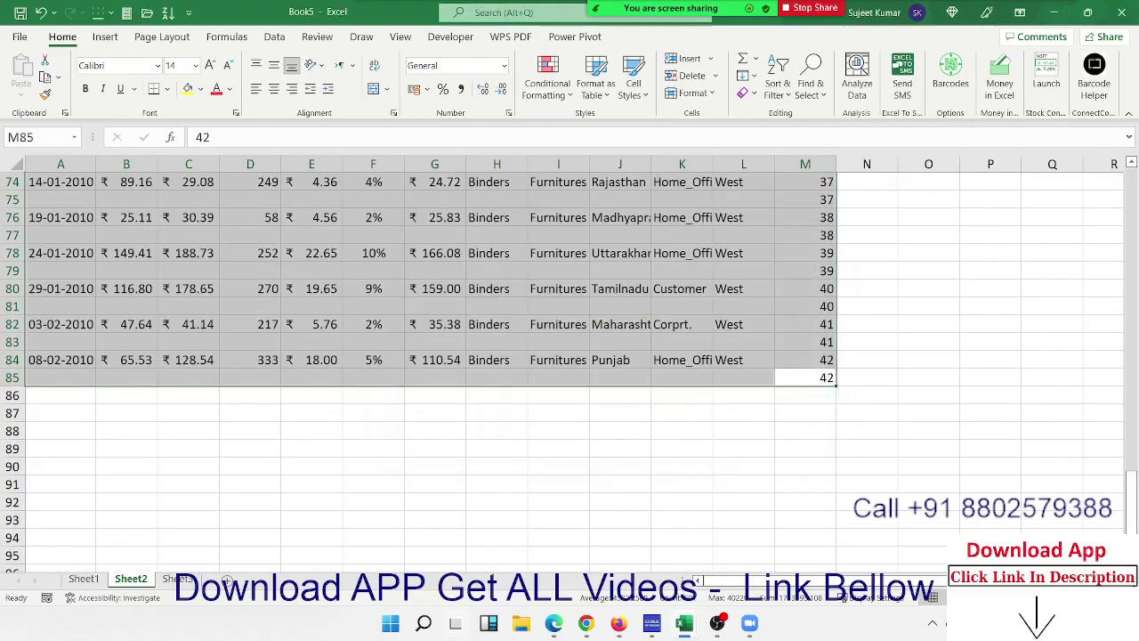
drag(1132, 492, 1124, 175)
Step: Clear the Sr helper column M and select the table from A1:L1 down to its last row
click(804, 164)
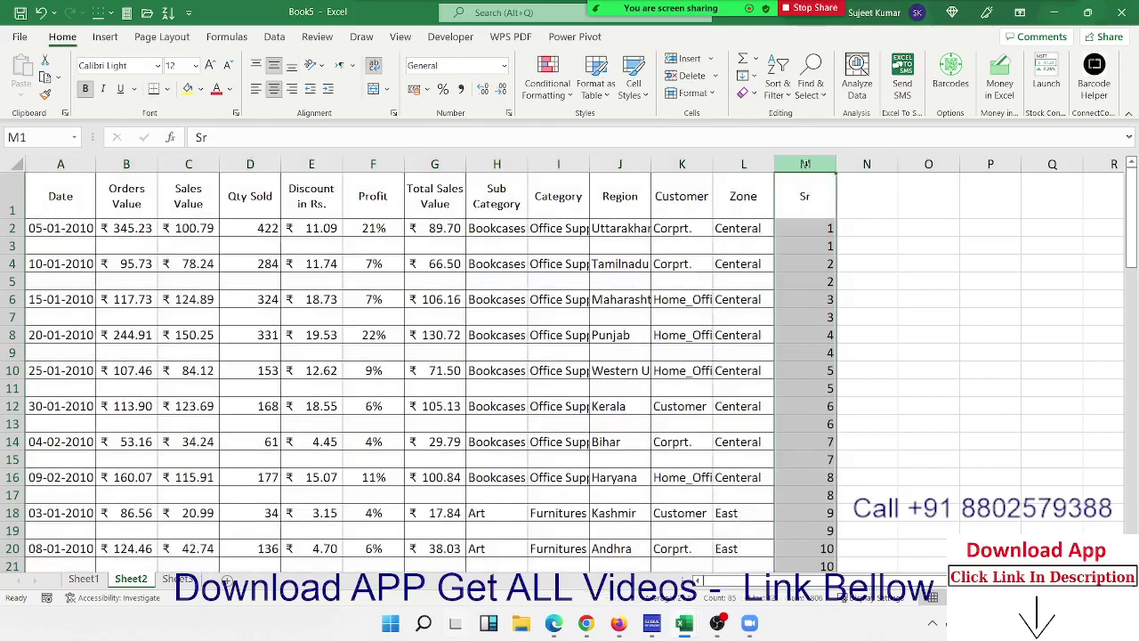
key(Delete)
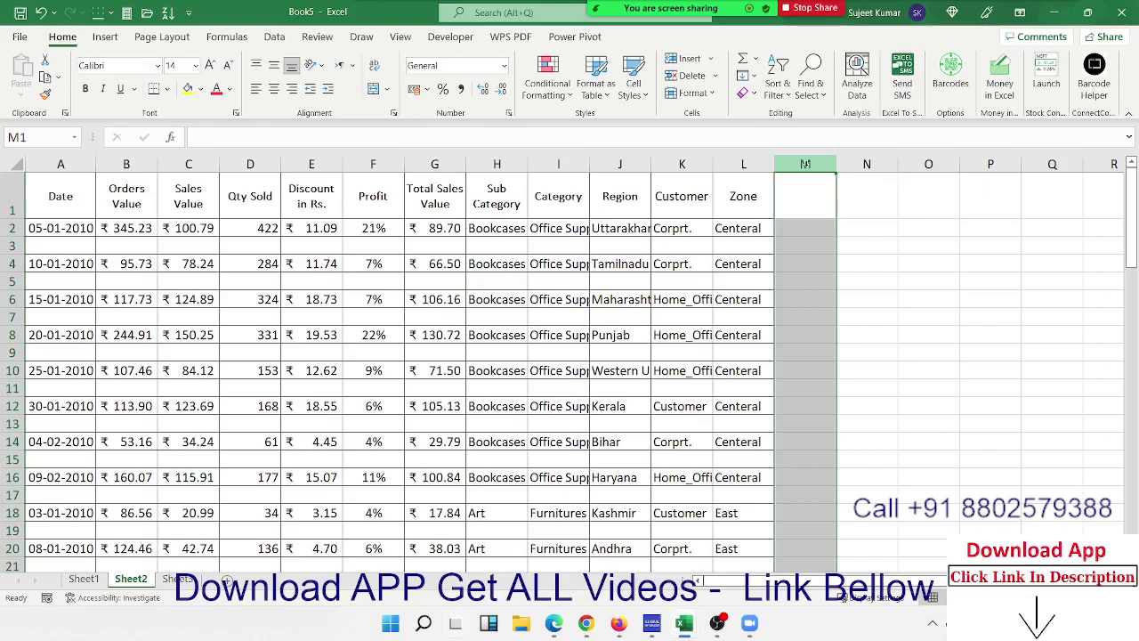
key(Left)
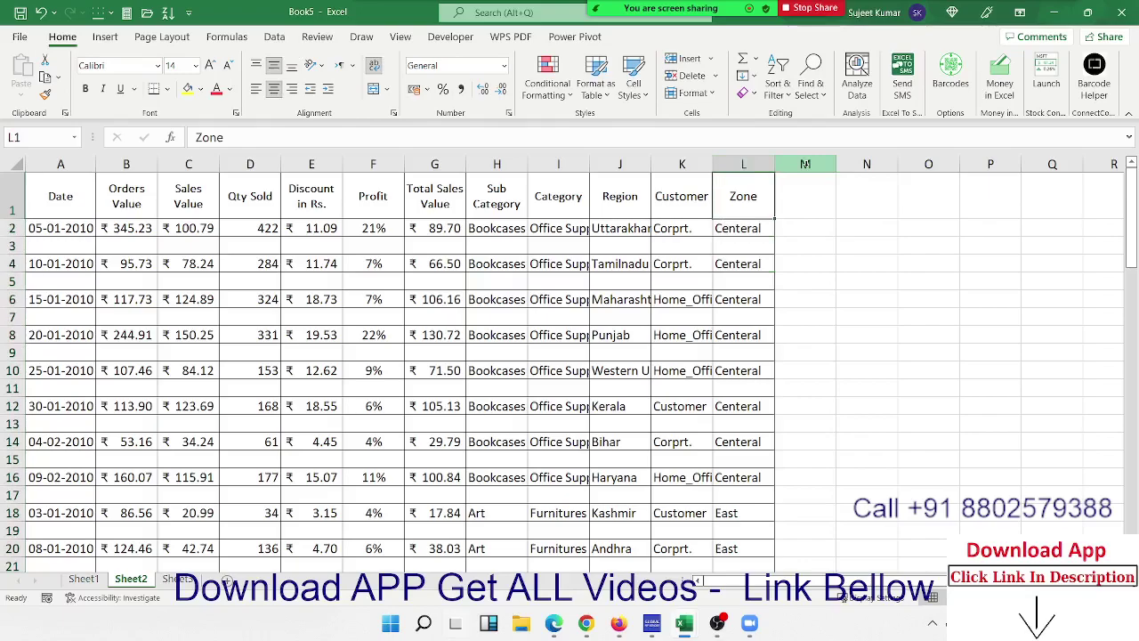
key(ctrl+Left)
key(ctrl+shift+Right)
key(shift+Down)
key(shift+Down)
key(shift+Down)
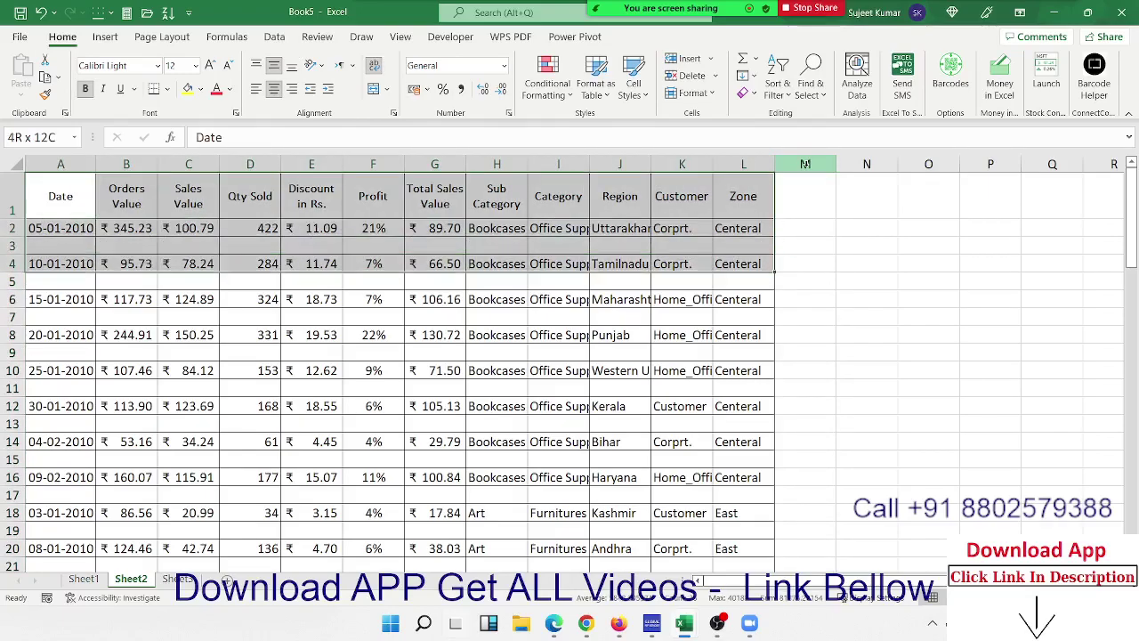
key(shift+Down)
key(shift+Down)
key(shift+Down)
key(shift+Down)
key(shift+Down)
key(shift+Down)
drag(774, 568, 805, 165)
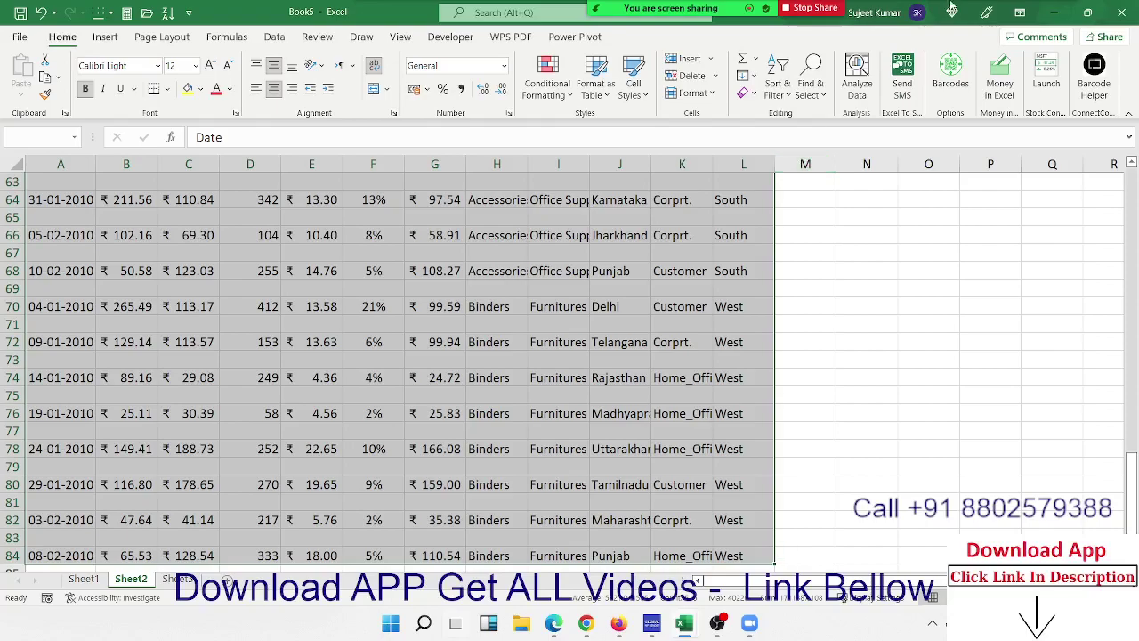
Step: Custom-sort the table by Date, oldest to newest, so the 42 records sit together again
click(778, 82)
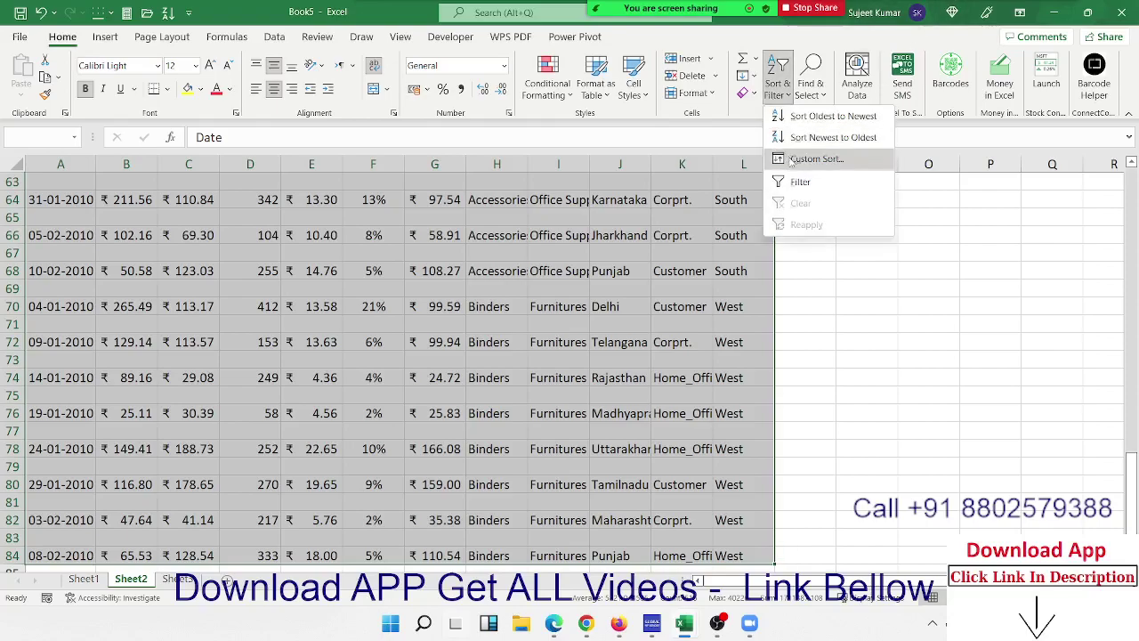
click(794, 160)
click(449, 301)
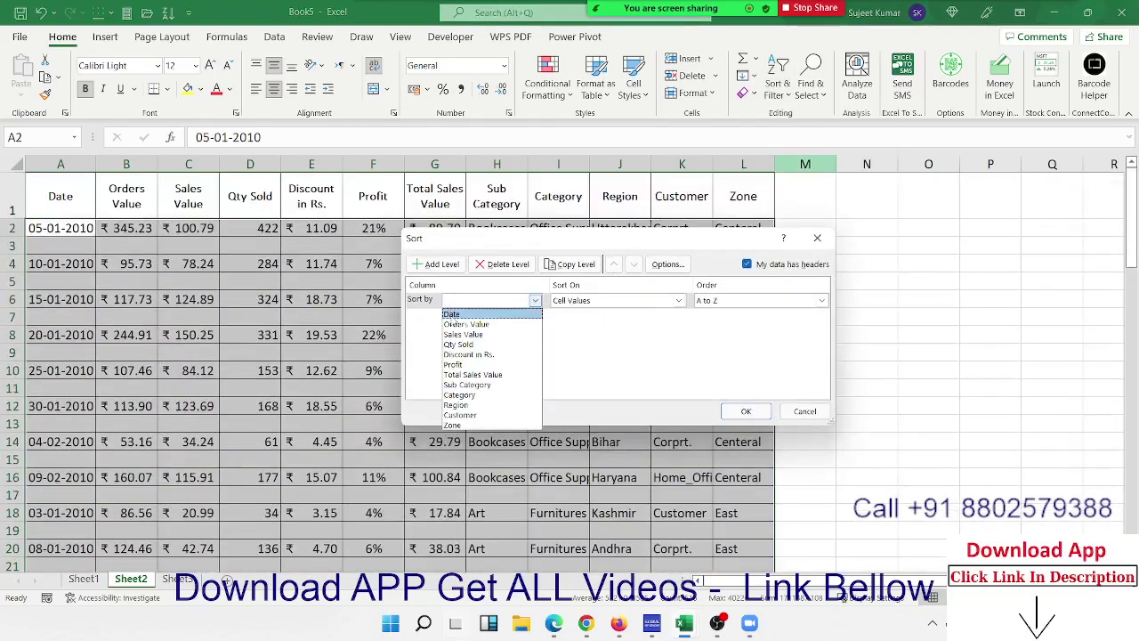
click(451, 314)
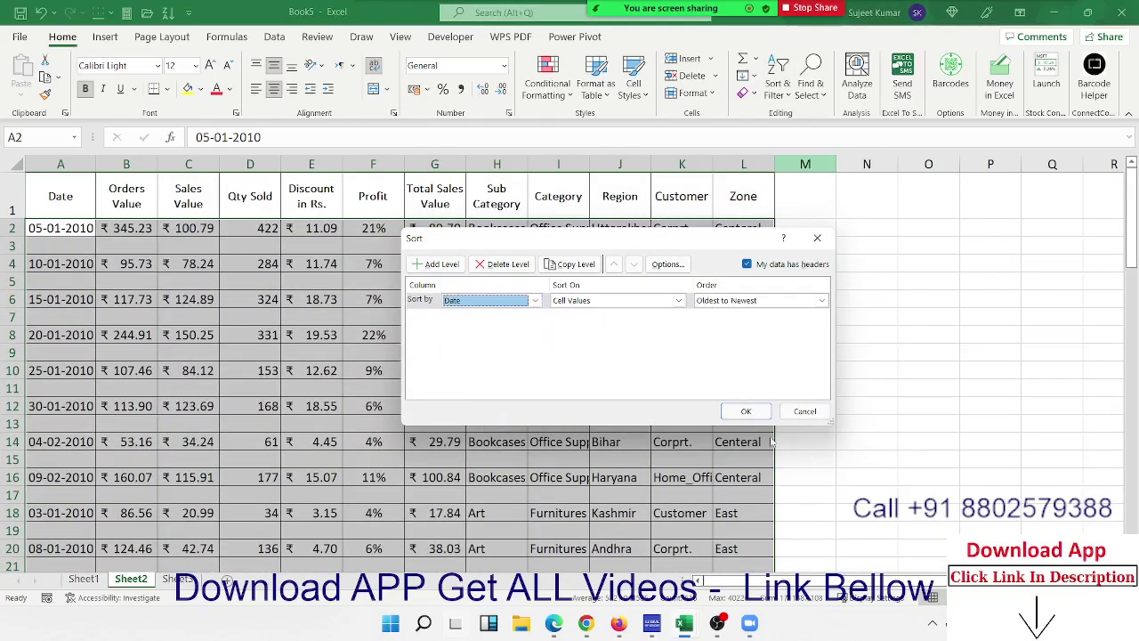
click(746, 411)
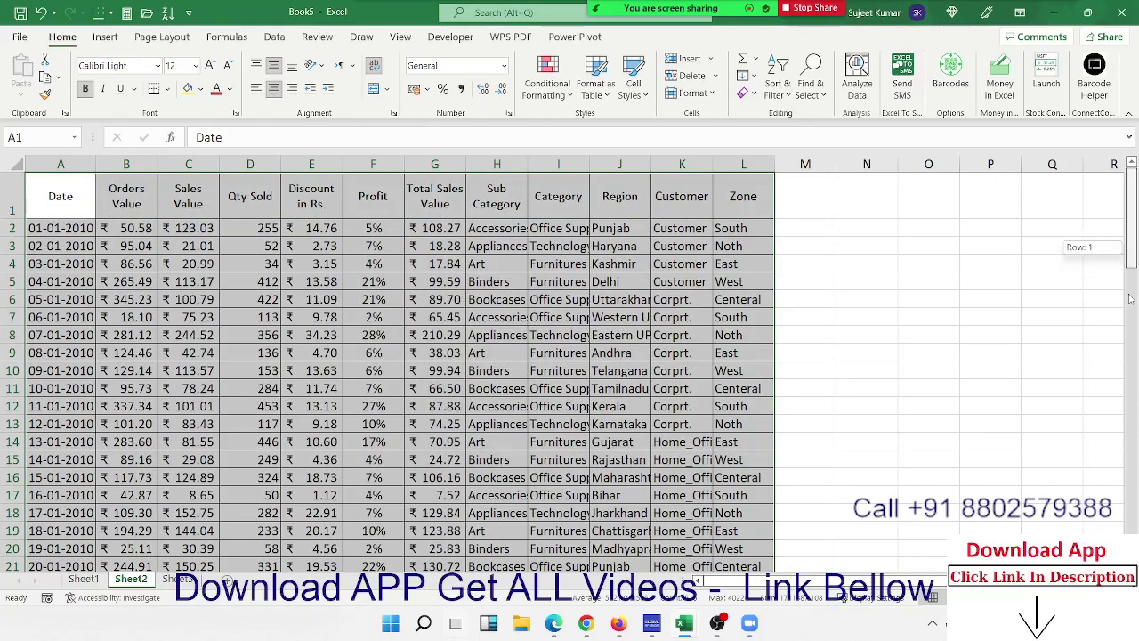
drag(1133, 255, 1133, 424)
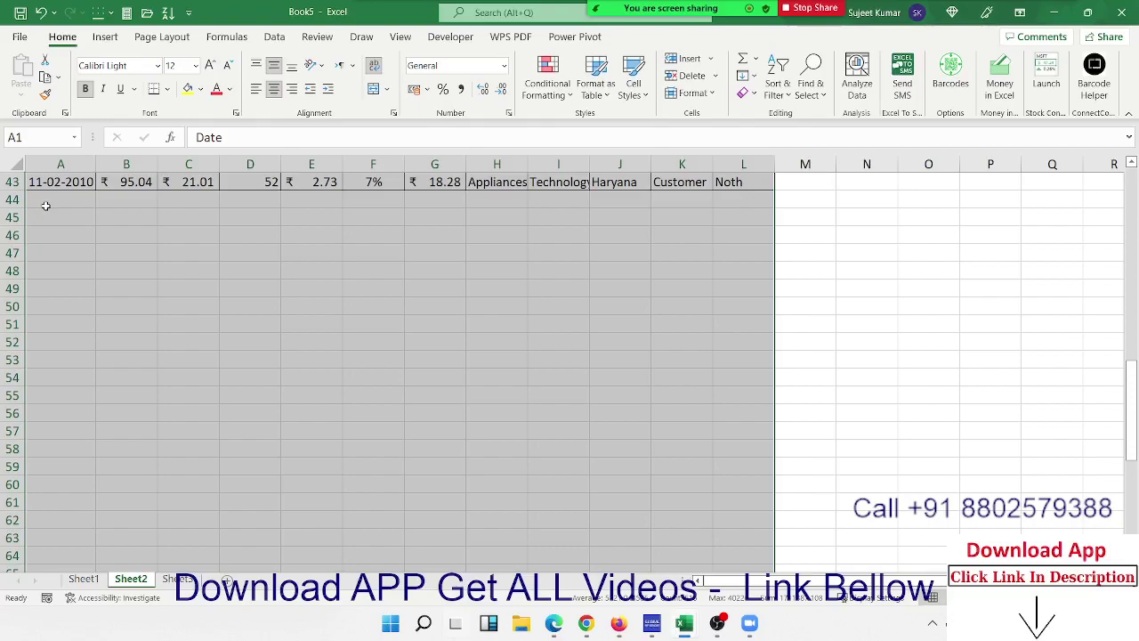
click(213, 267)
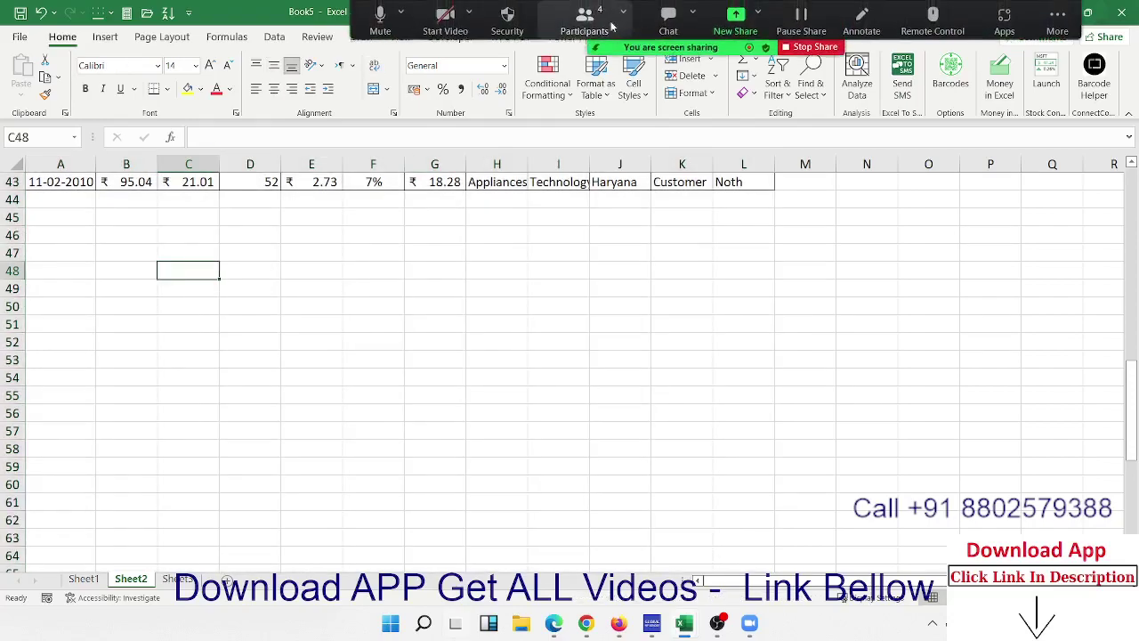
click(587, 22)
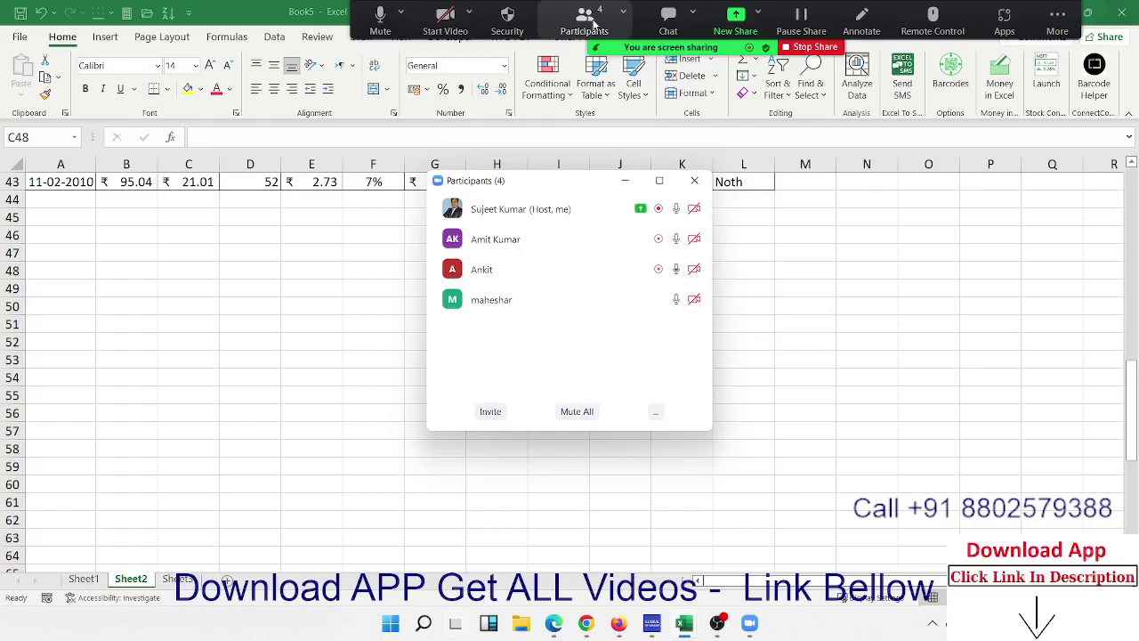
click(762, 184)
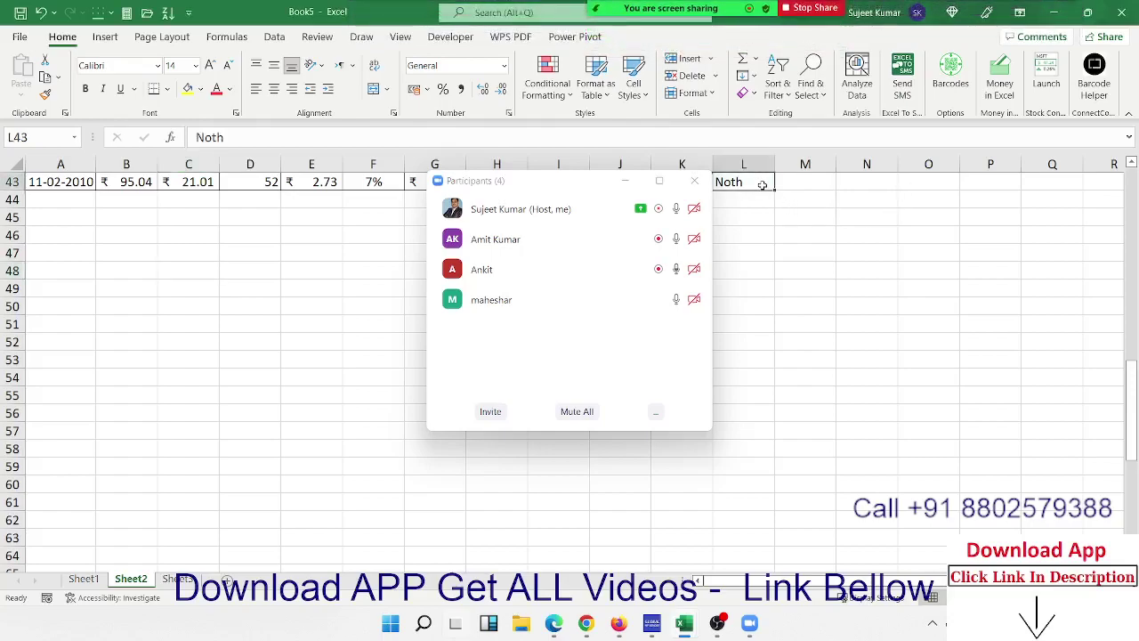
click(696, 182)
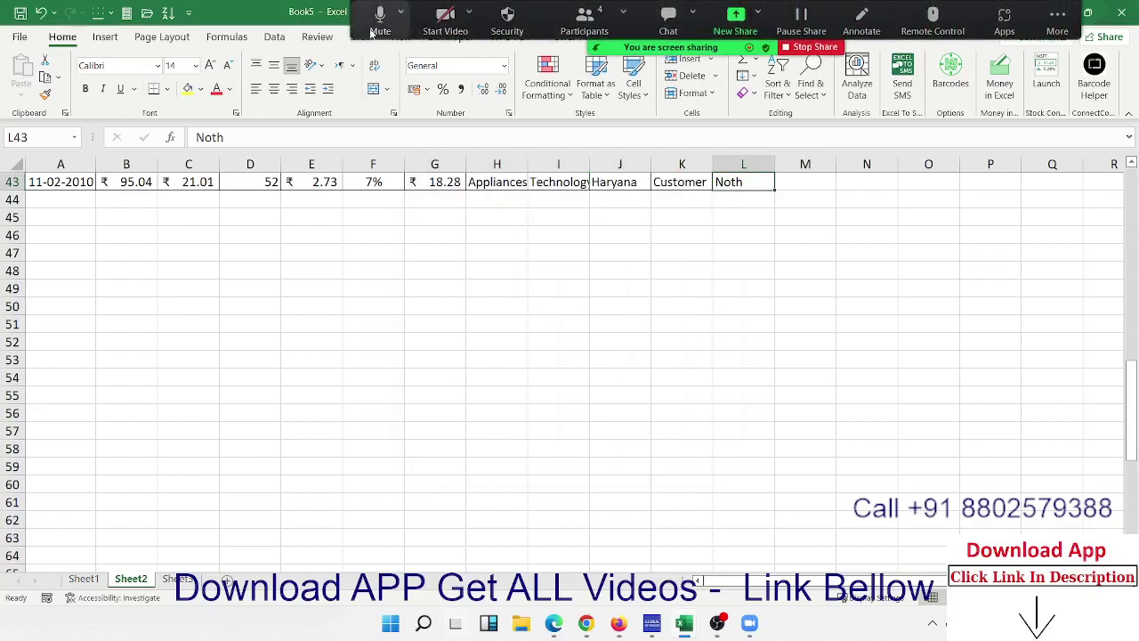
mouse_move(380, 22)
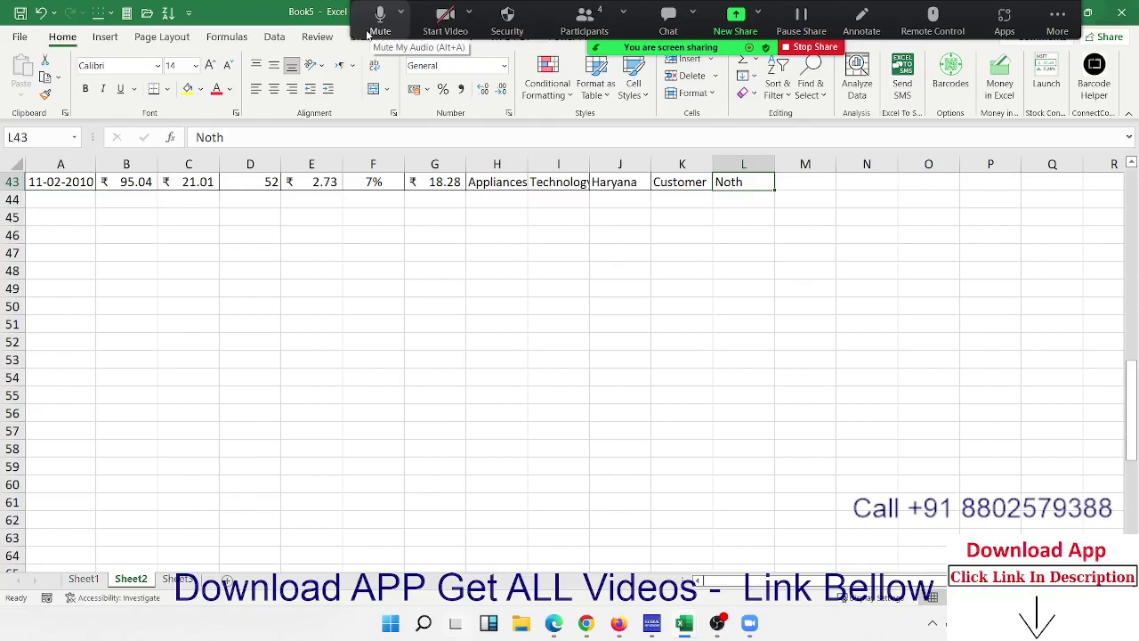
Step: Insert and remove blank rows at row 3, then enter 1 in cell M2
key(Up)
key(ctrl+Up)
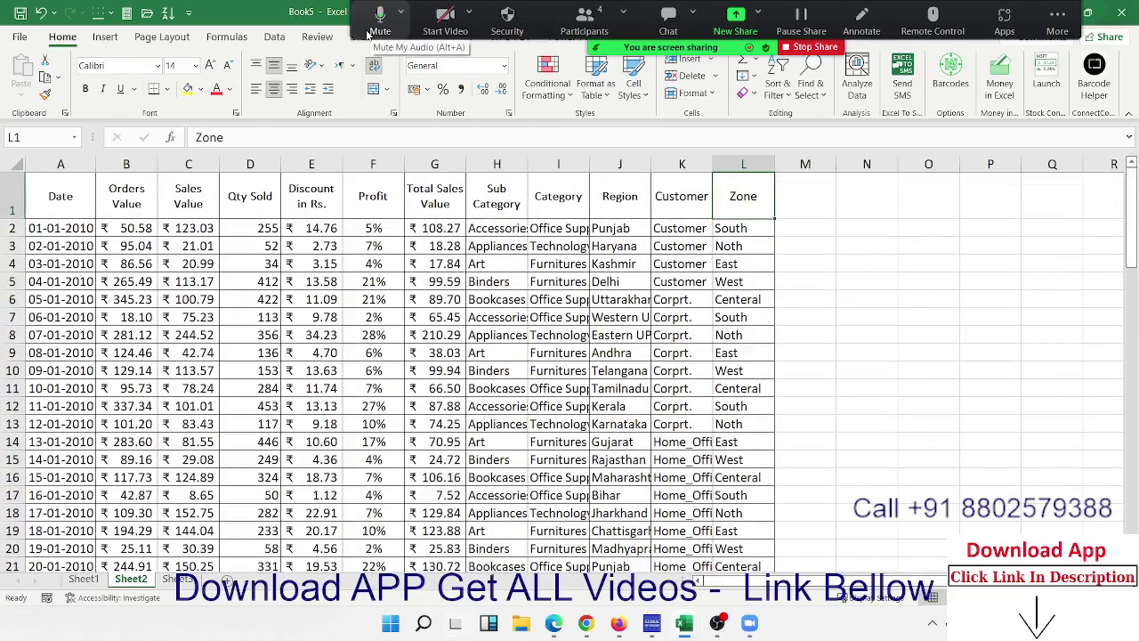
key(Down)
key(Down)
key(shift+space)
key(ctrl+shift+plus)
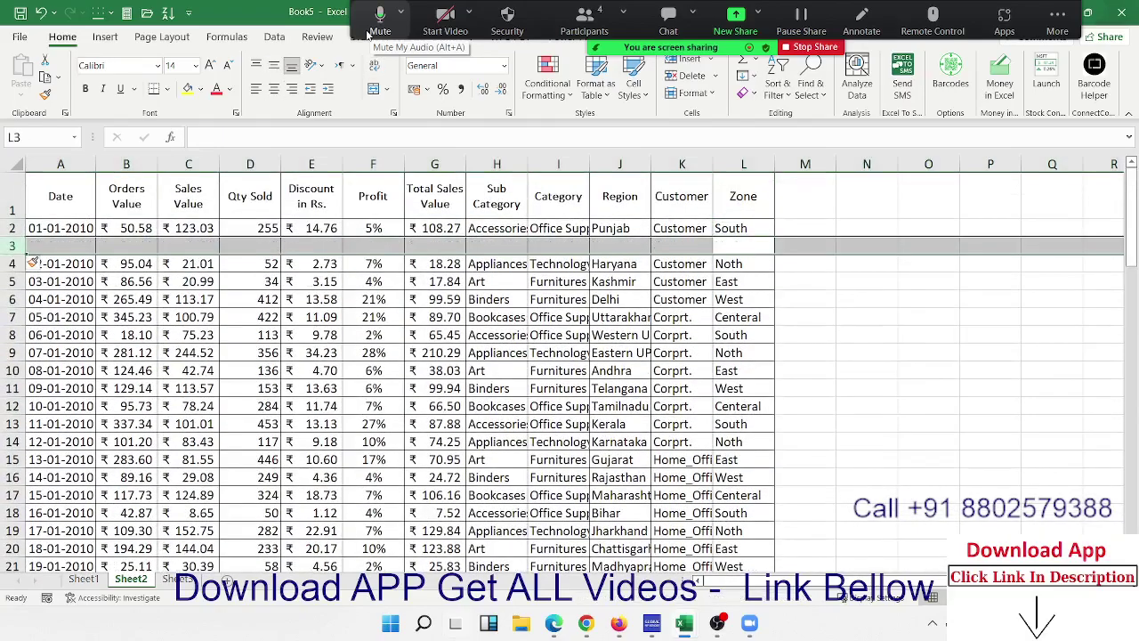
key(ctrl+shift+plus)
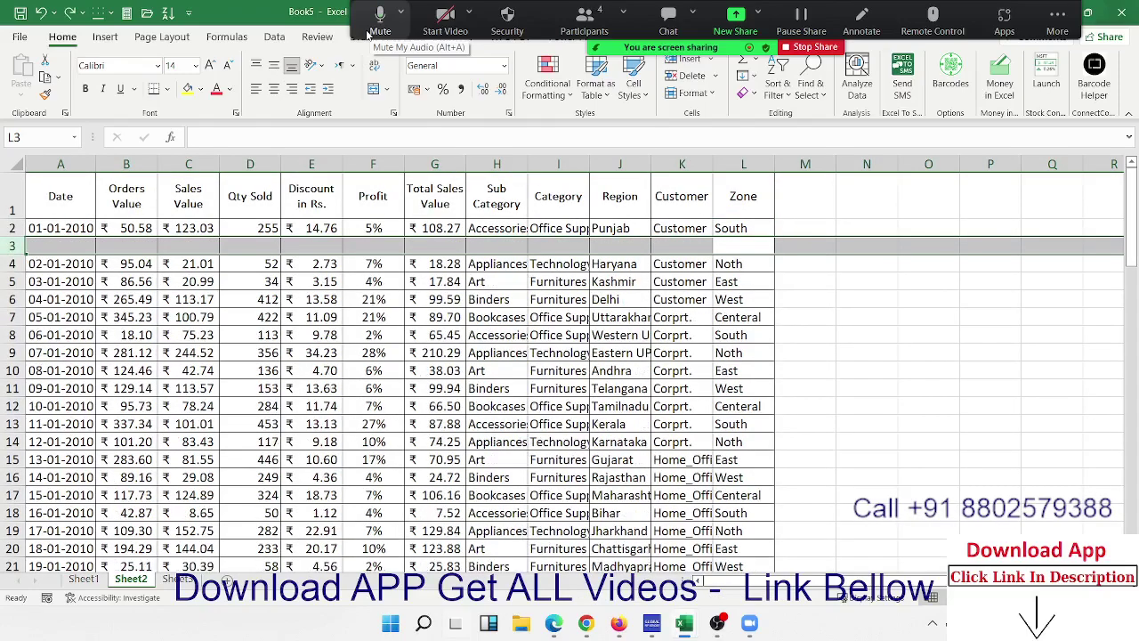
key(ctrl+minus)
key(ctrl+minus)
key(Right)
key(Up)
text(1)
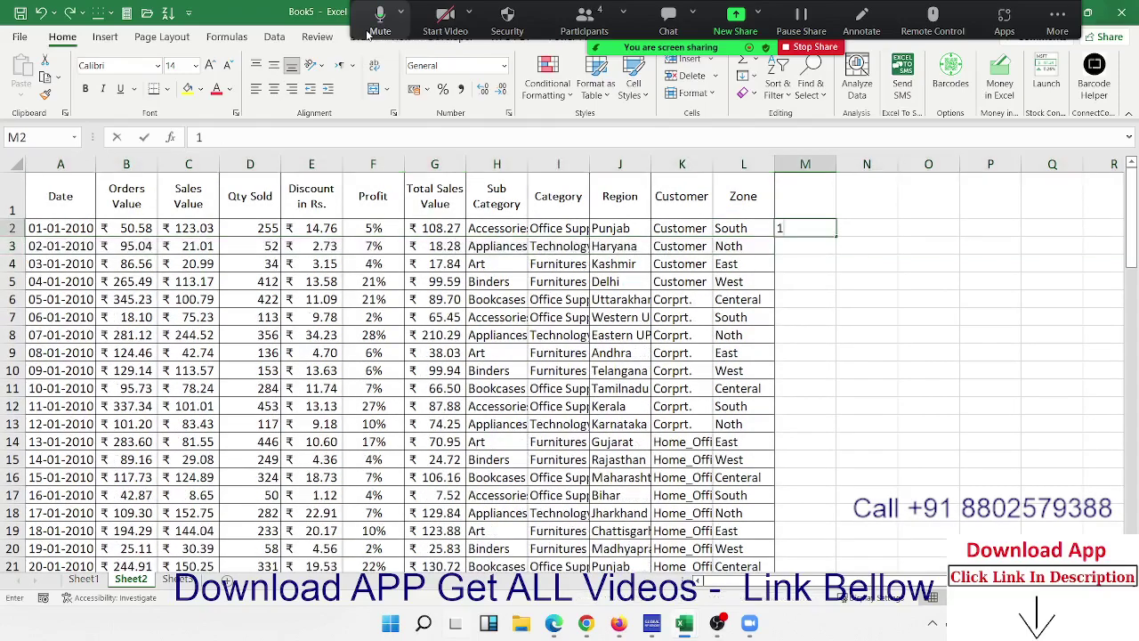
key(Return)
Step: Enter 1 in cells M44 and M45 below the table, then return to the top of column M
key(Left)
key(ctrl+Down)
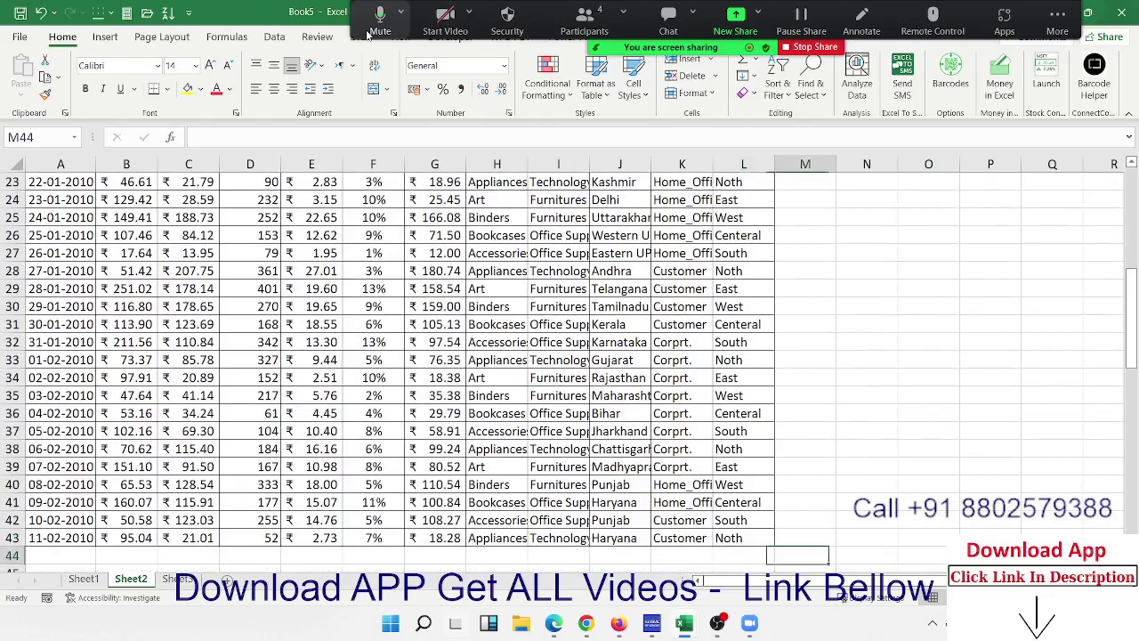
key(Right)
key(Down)
text(1)
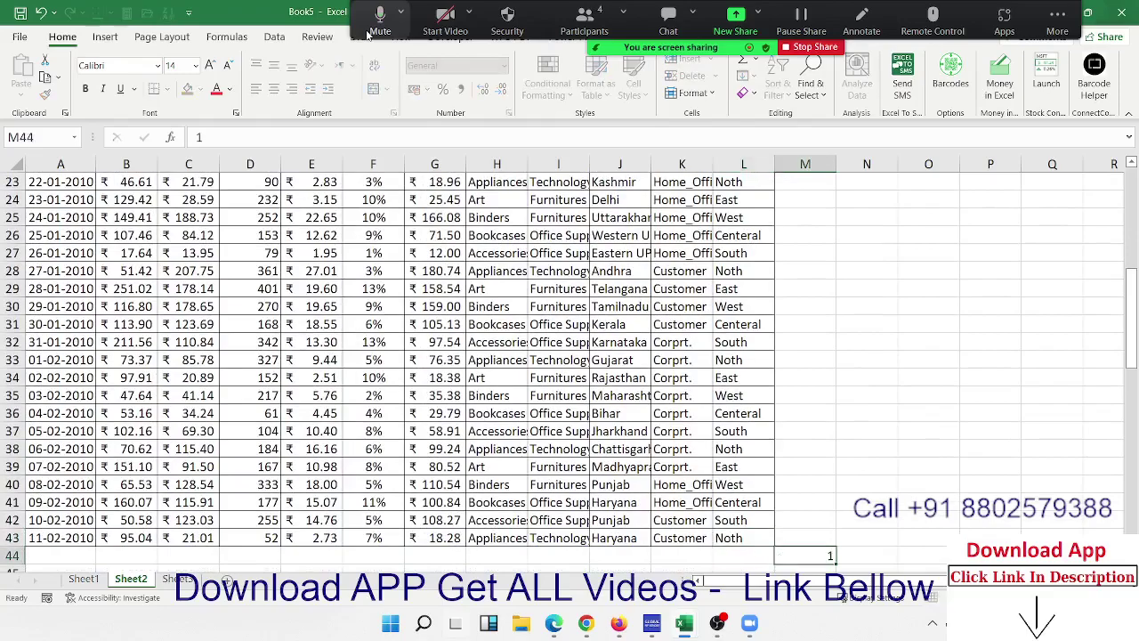
key(Return)
text(1)
key(Return)
key(Up)
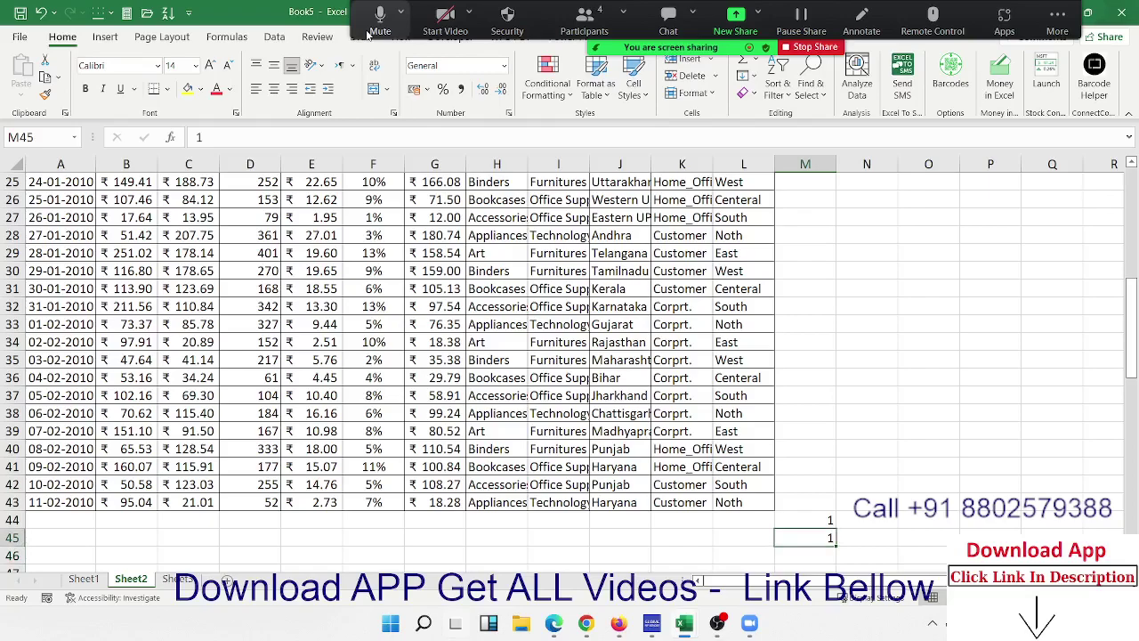
key(shift+space)
key(shift+Up)
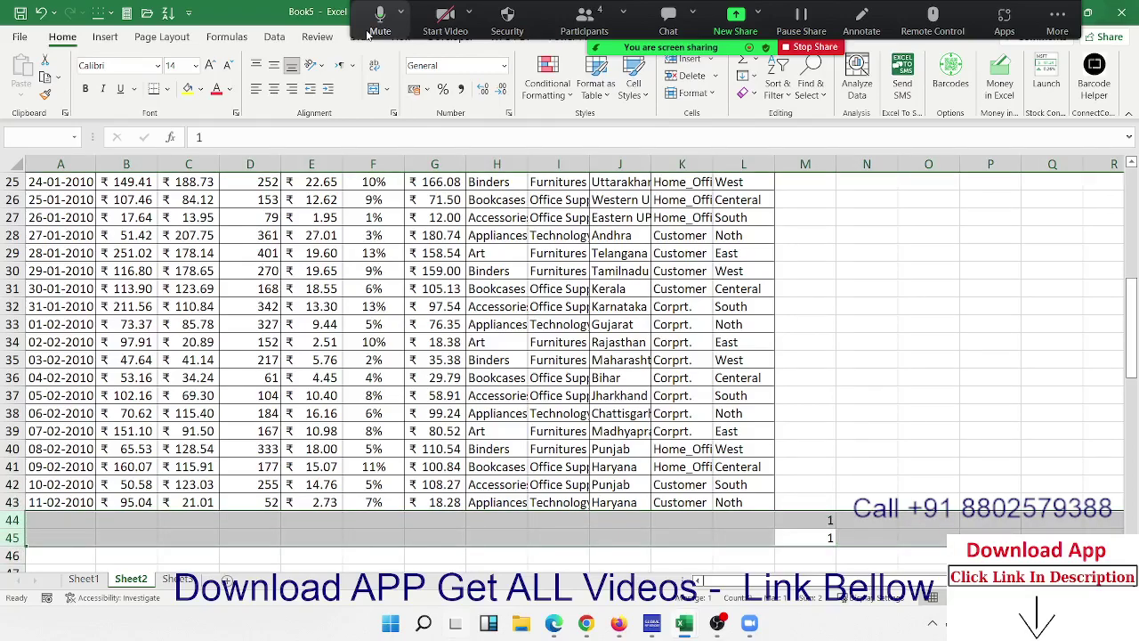
key(Up)
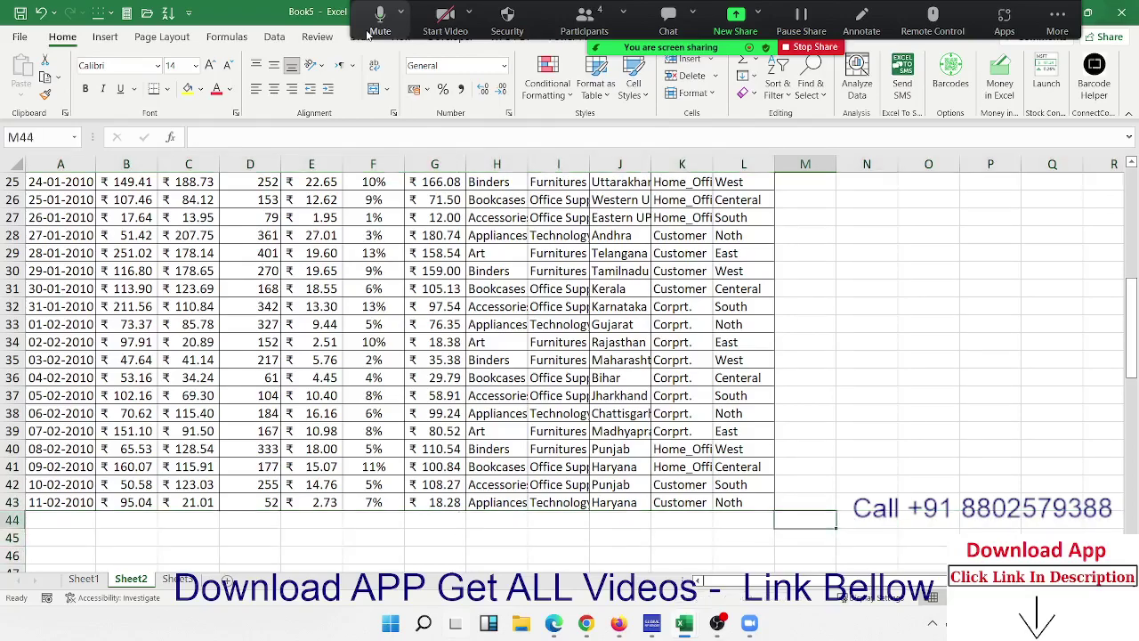
key(ctrl+Up)
key(ctrl+Up)
Step: Enter trial values 1, 2, 2 in M3:M5 and 1 below the data in M44
key(Down)
key(Down)
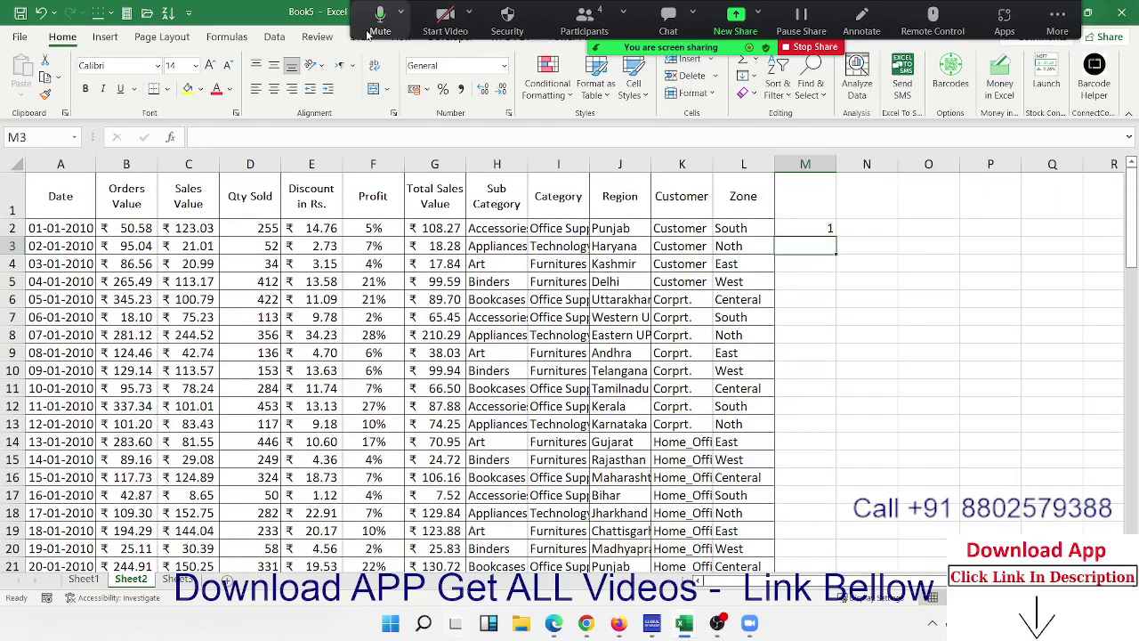
text(1)
key(Return)
text(2)
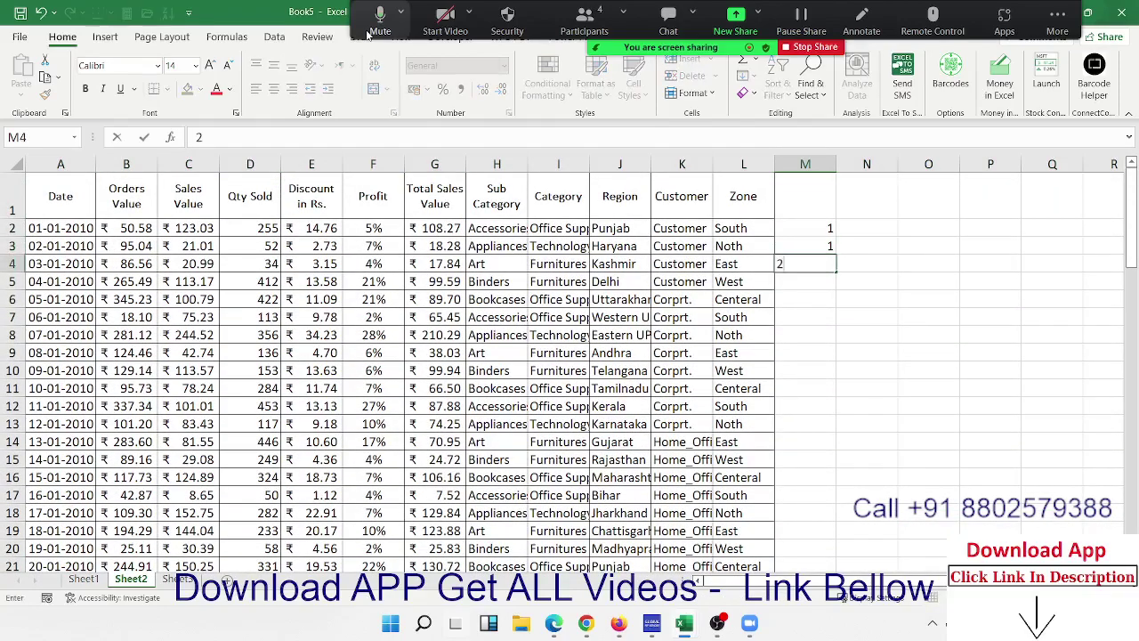
key(Return)
text(2)
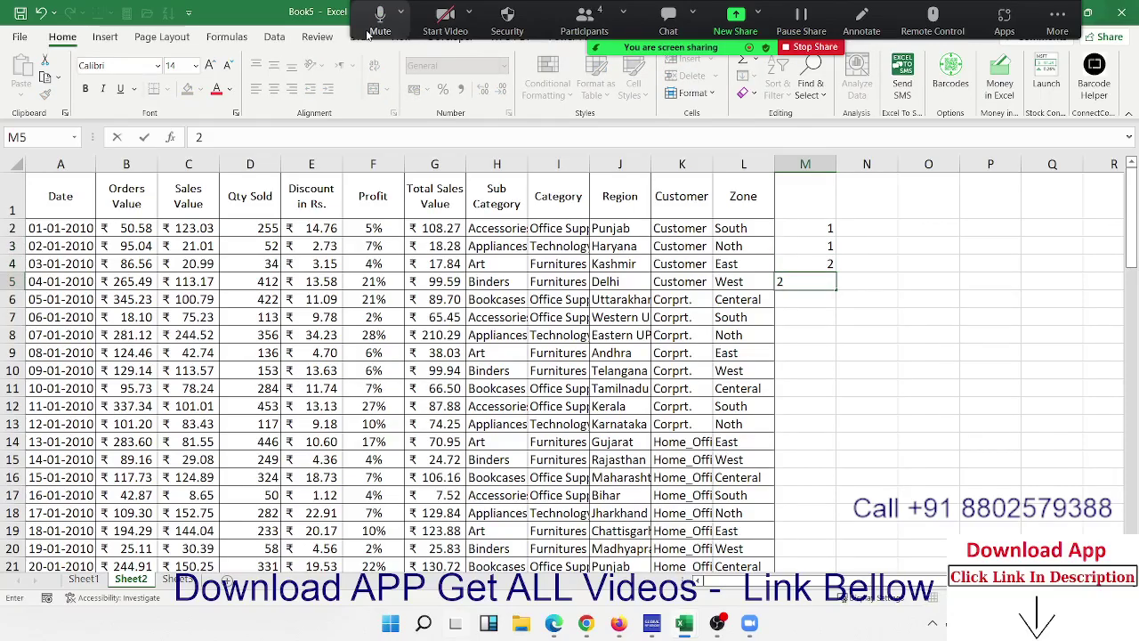
key(Return)
key(Left)
key(ctrl+Down)
key(Down)
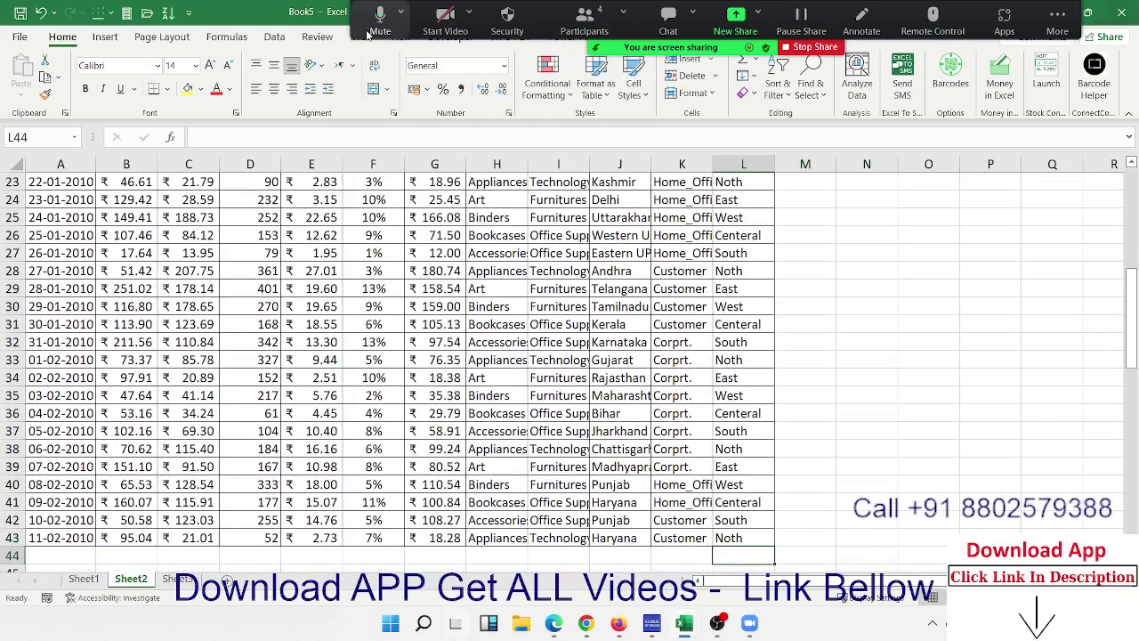
key(Right)
text(1)
key(Return)
key(Return)
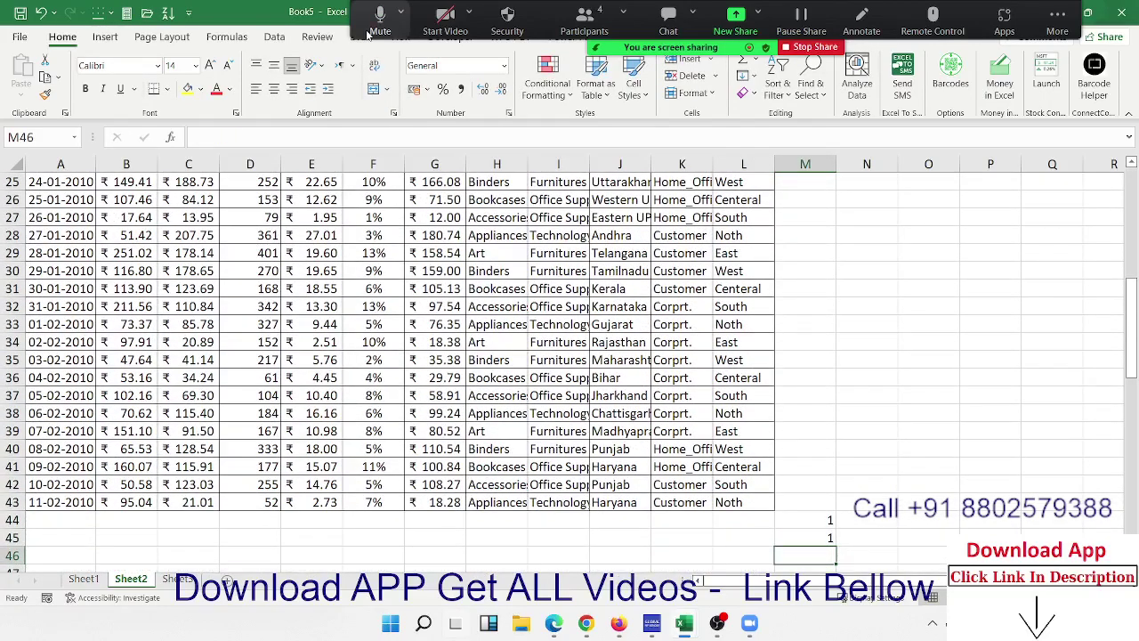
Step: Insert a blank row at row 4 and put 1 in its column M cell
key(Up)
key(shift+Up)
key(ctrl+Up)
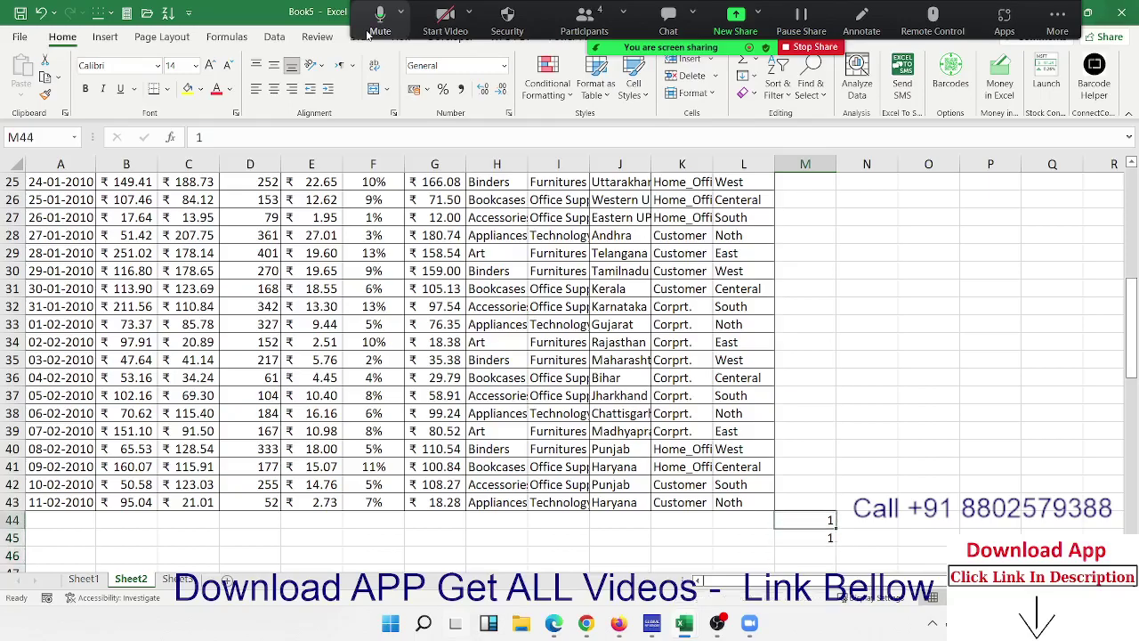
key(ctrl+Up)
key(Up)
key(Up)
key(Up)
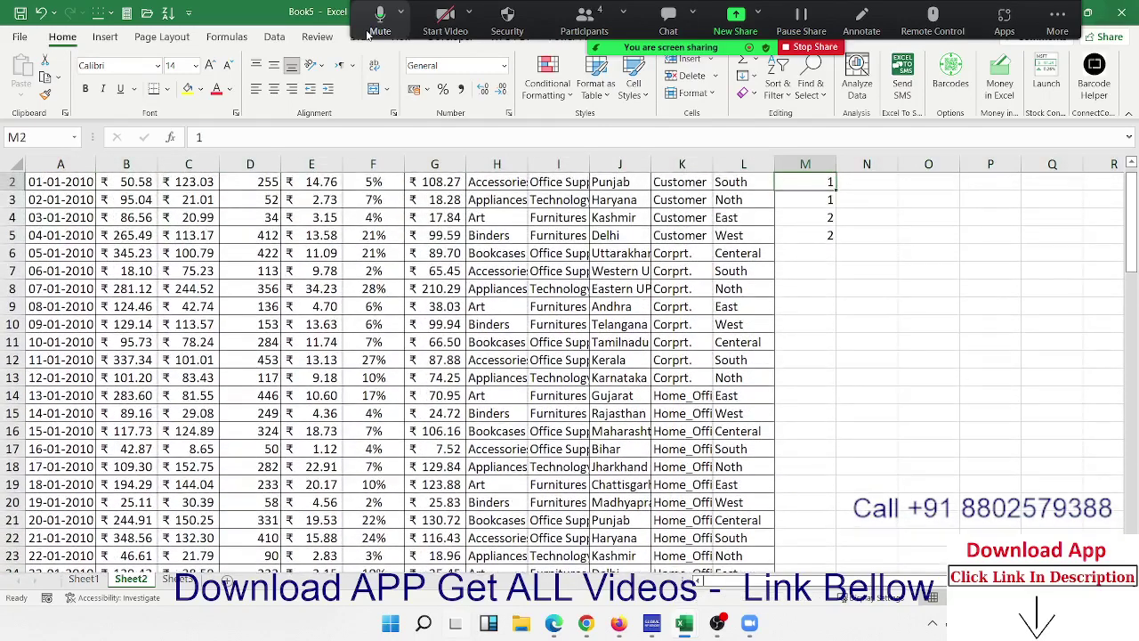
key(Down)
key(Down)
key(shift+space)
key(ctrl+shift+plus)
key(Down)
key(Up)
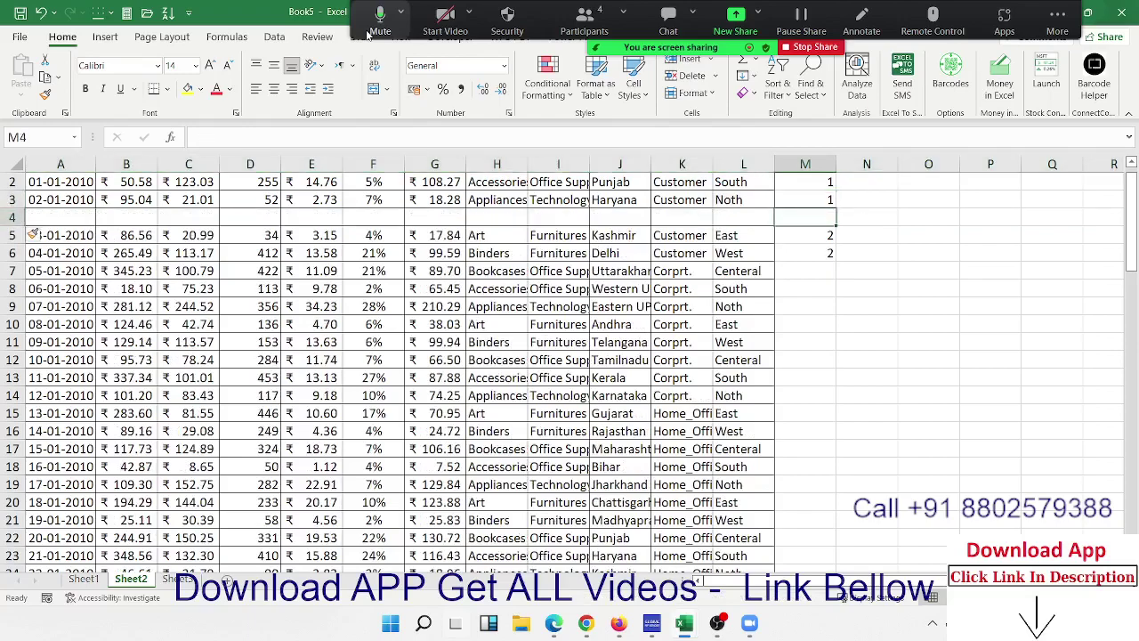
text(1)
key(Return)
Step: Insert a blank row at row 7 and enter 2 in M7
key(Down)
key(Down)
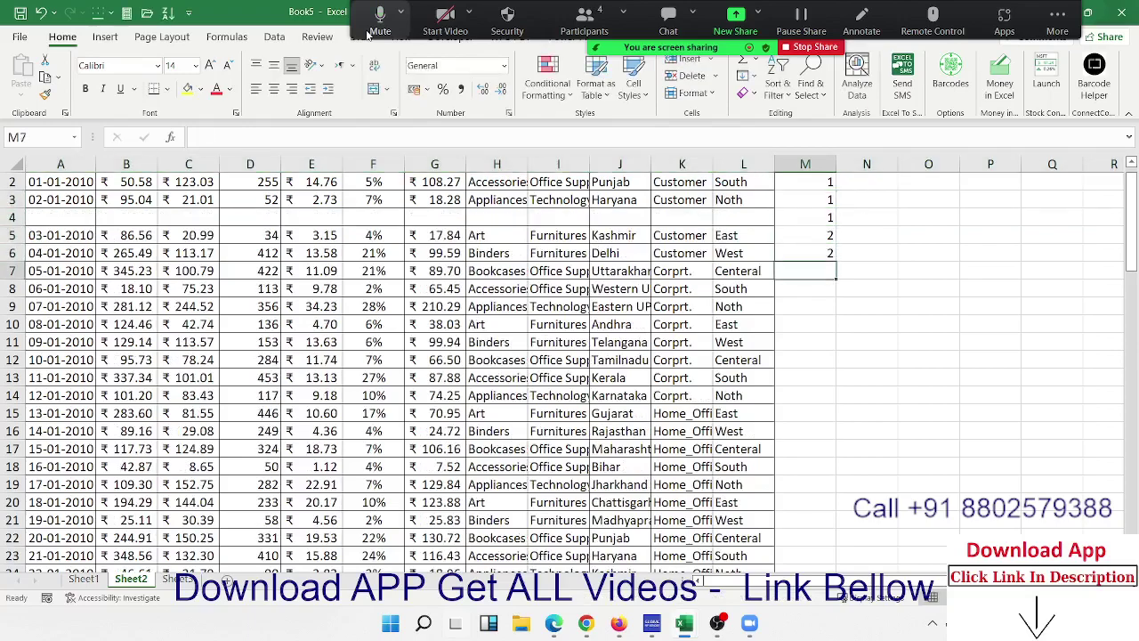
key(shift+space)
key(ctrl+shift+plus)
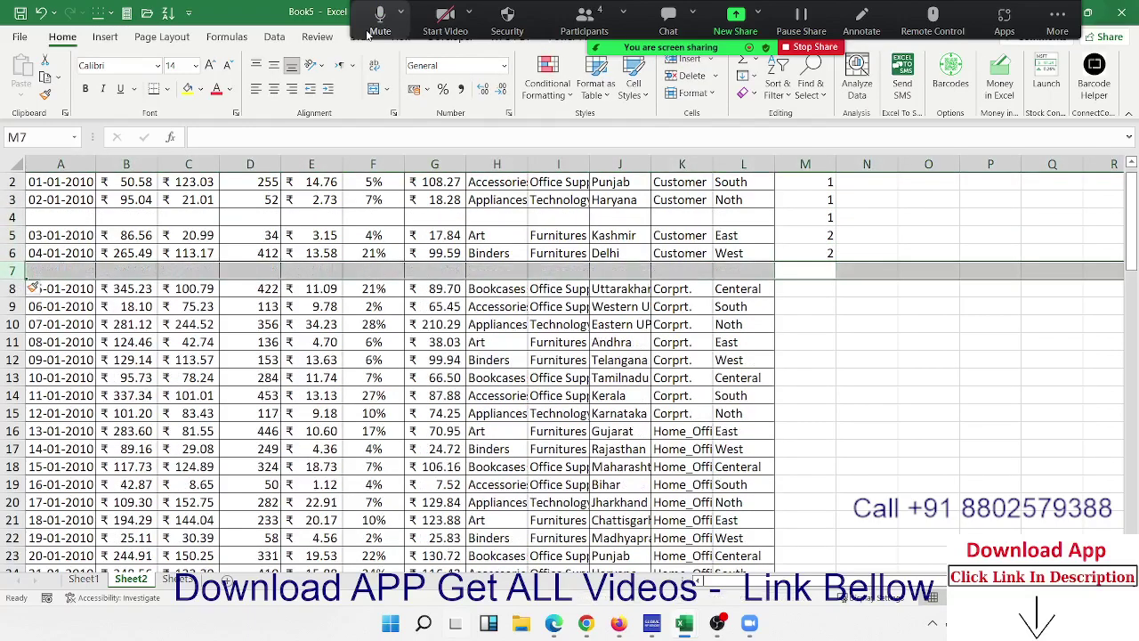
key(Down)
key(Up)
text(2)
key(Up)
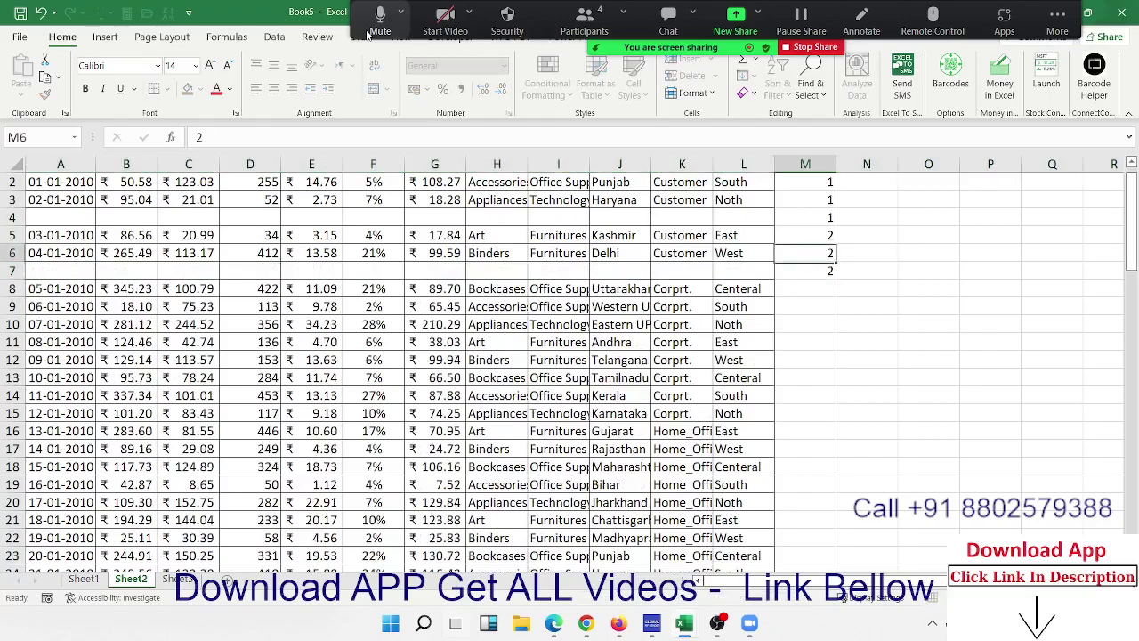
Step: Undo the M7 value and delete the blank rows added at rows 4 and 7
key(ctrl+z)
key(shift+space)
key(ctrl+minus)
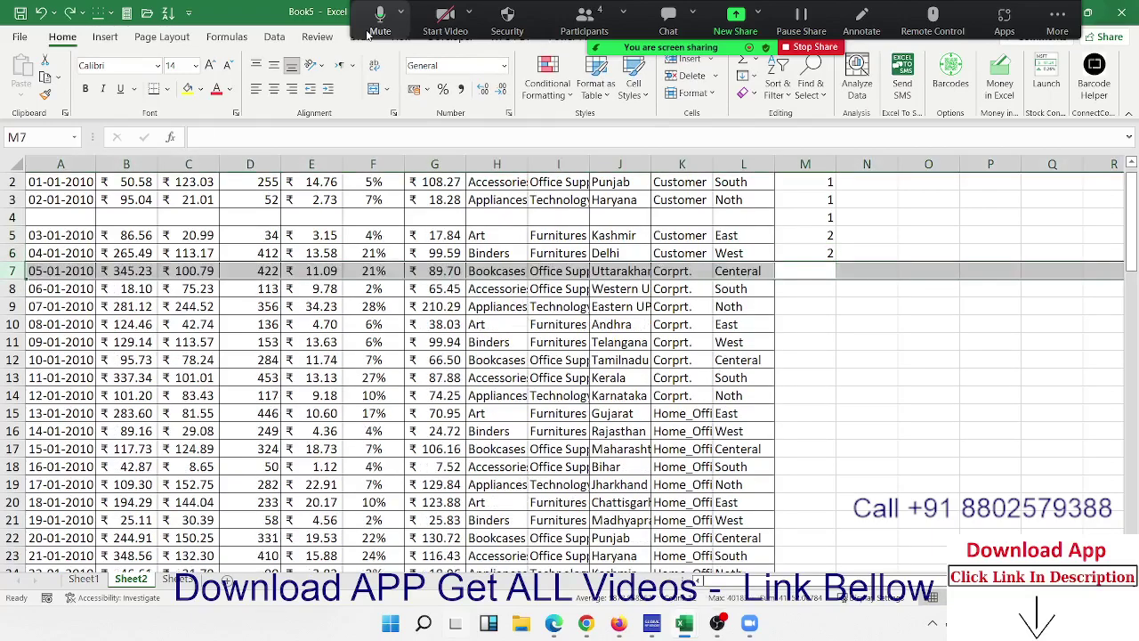
key(Up)
key(Up)
key(Up)
key(shift+space)
key(ctrl+minus)
Step: Clear the trial 1s in M44 and M45
key(ctrl+End)
key(ctrl+Up)
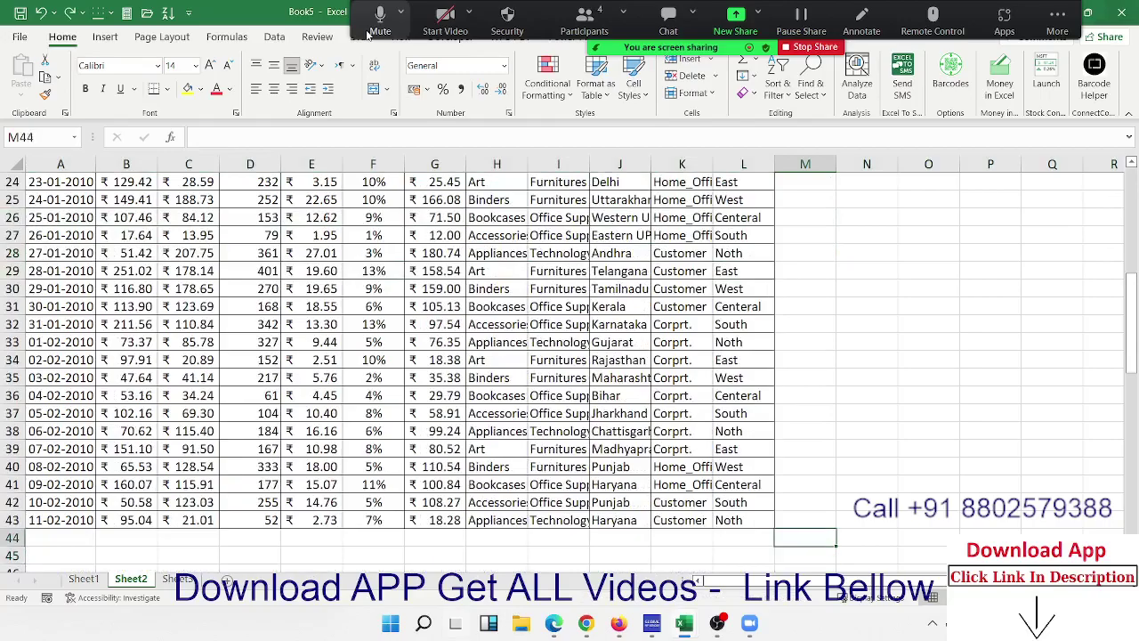
key(ctrl+Up)
key(ctrl+Up)
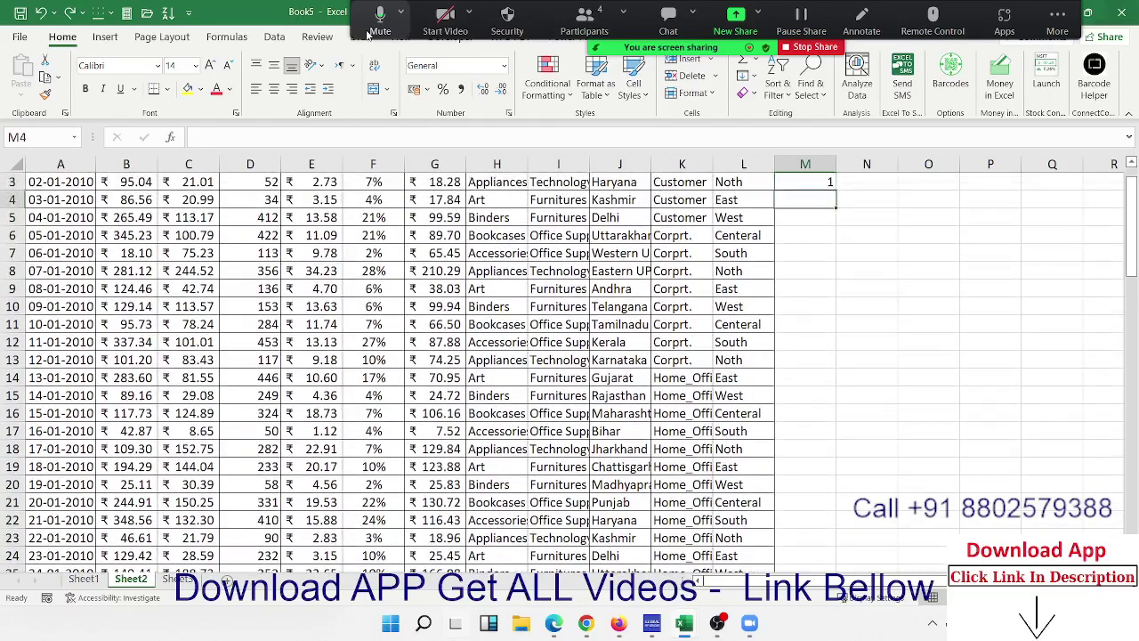
key(ctrl+End)
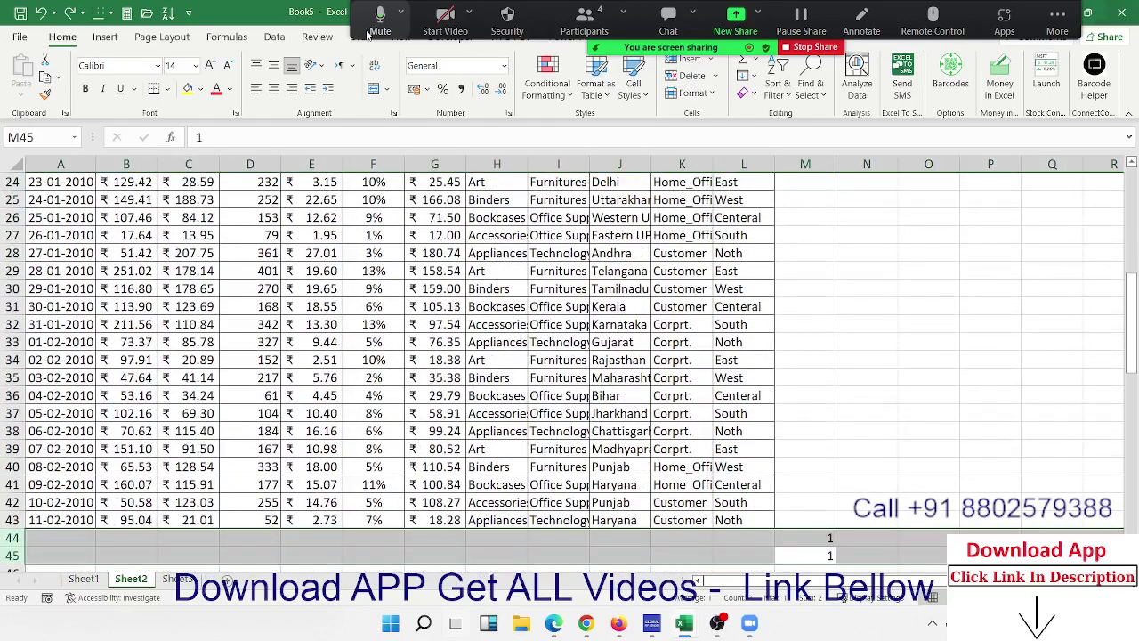
key(Delete)
Step: Enter and then clear a test 1 in M2, and switch to Sheet1
key(Left)
key(ctrl+Up)
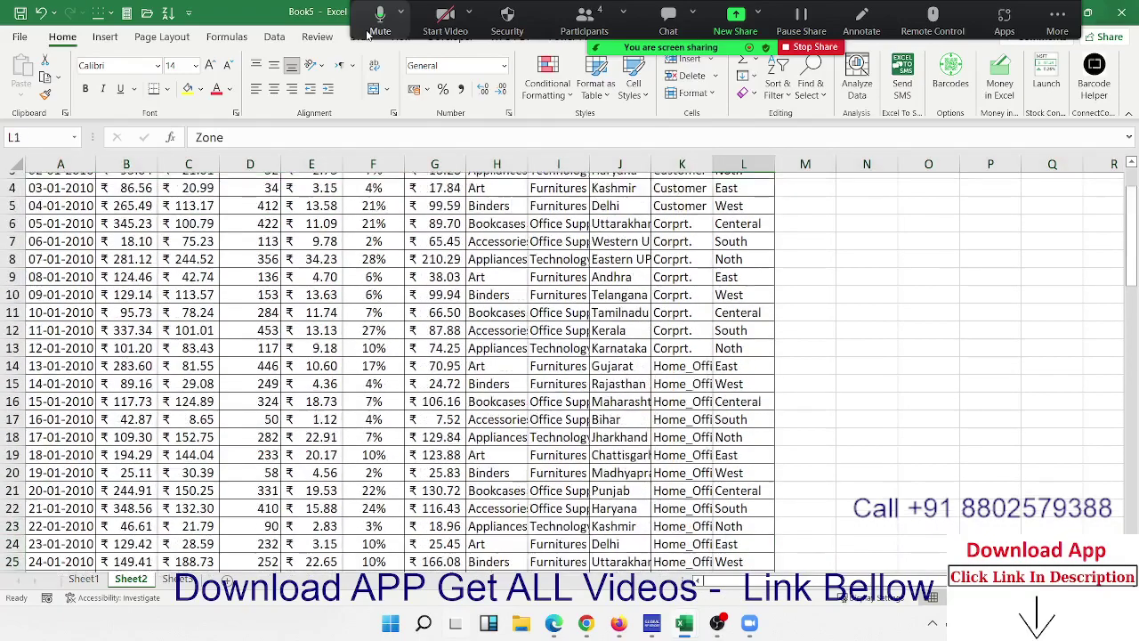
key(Right)
key(Down)
text(1)
key(ctrl+Return)
key(End)
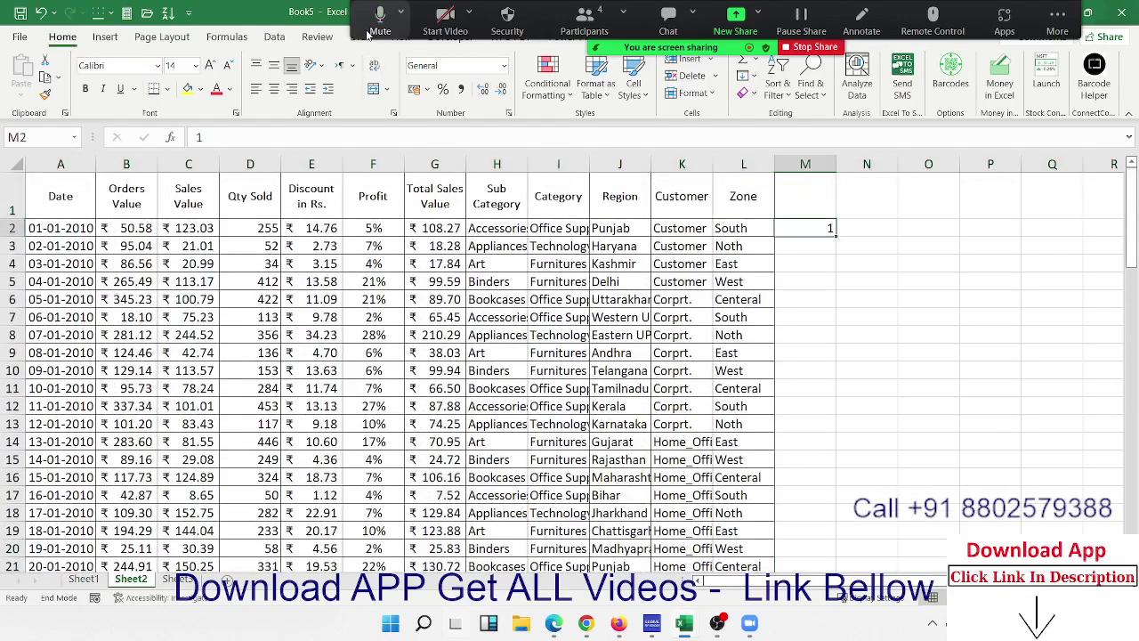
key(Delete)
key(ctrl+Page_Up)
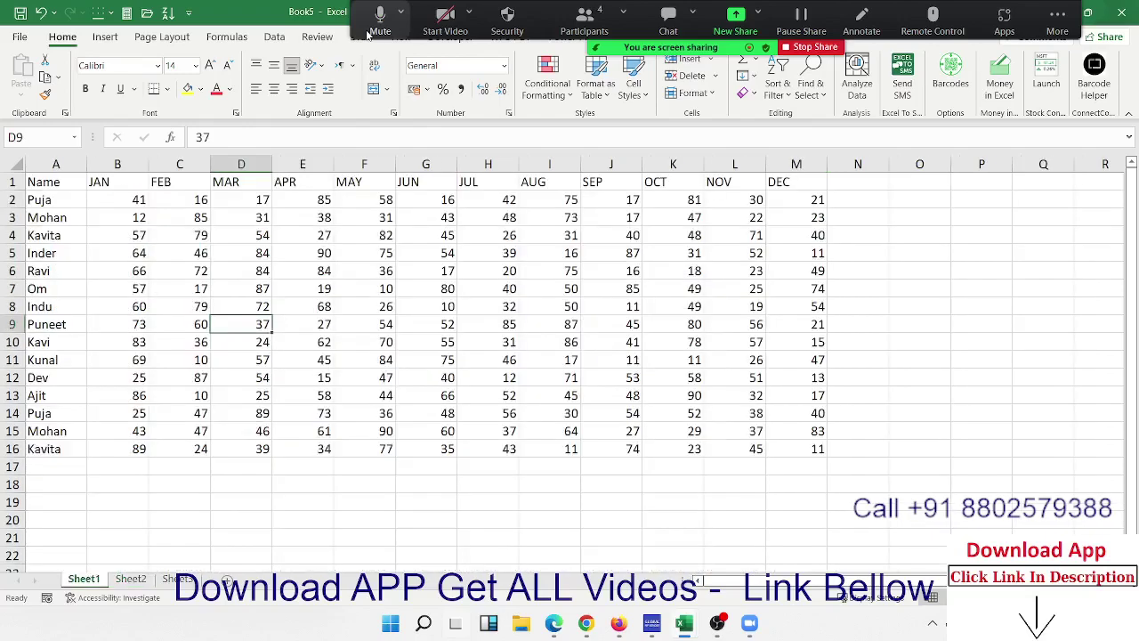
Step: Insert a blank column C before FEB and give it the heading '%'
mouse_move(100, 183)
mouse_down()
mouse_move(739, 202)
mouse_move(779, 182)
mouse_up()
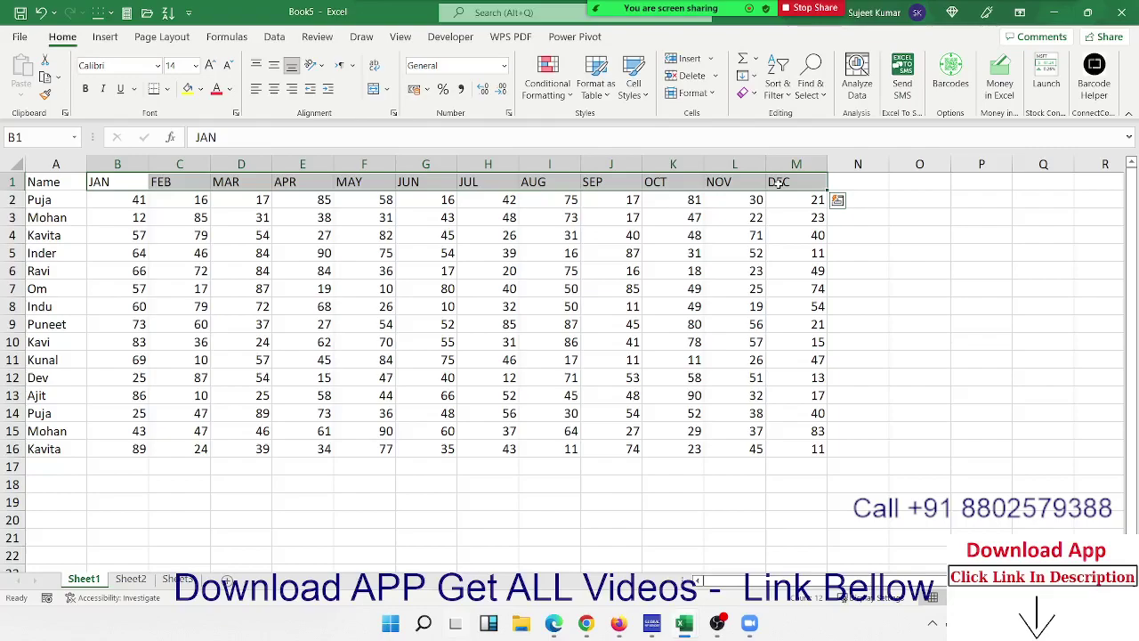
key(Right)
key(Right)
key(Right)
key(Right)
key(Right)
key(Right)
key(Right)
key(Right)
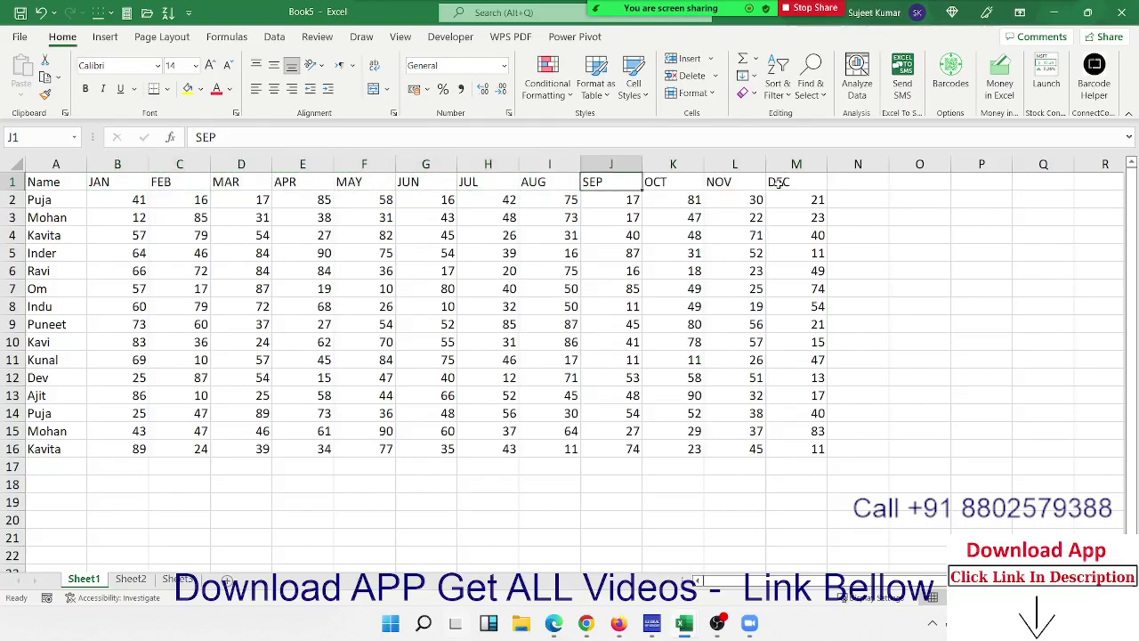
key(Right)
key(Right)
key(Right)
key(Right)
key(Right)
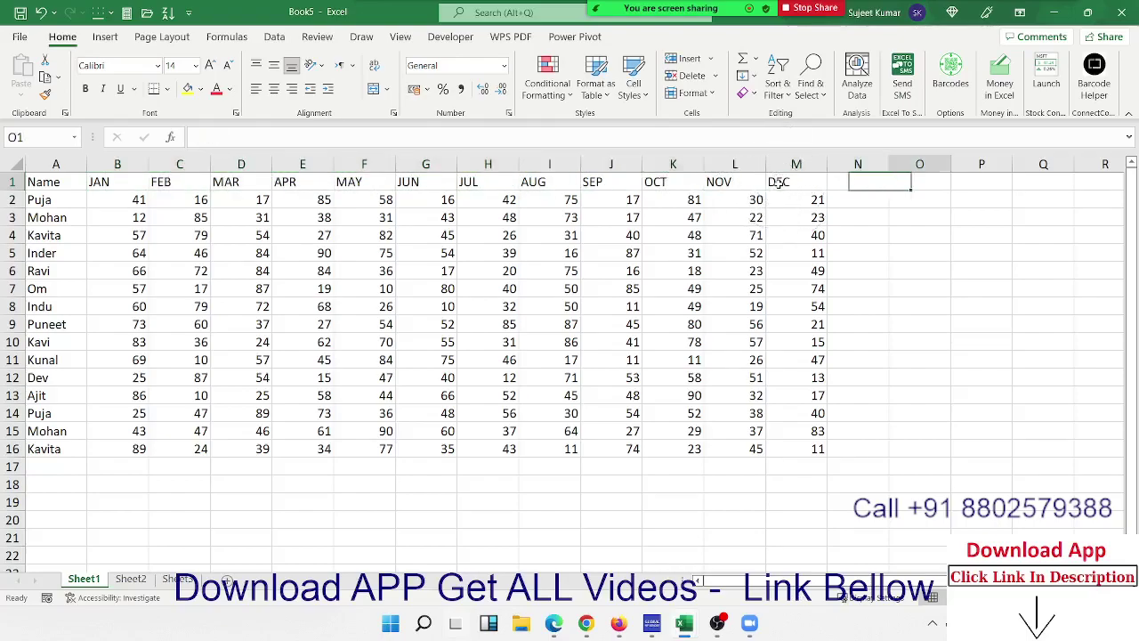
key(ctrl+Left)
key(ctrl+Left)
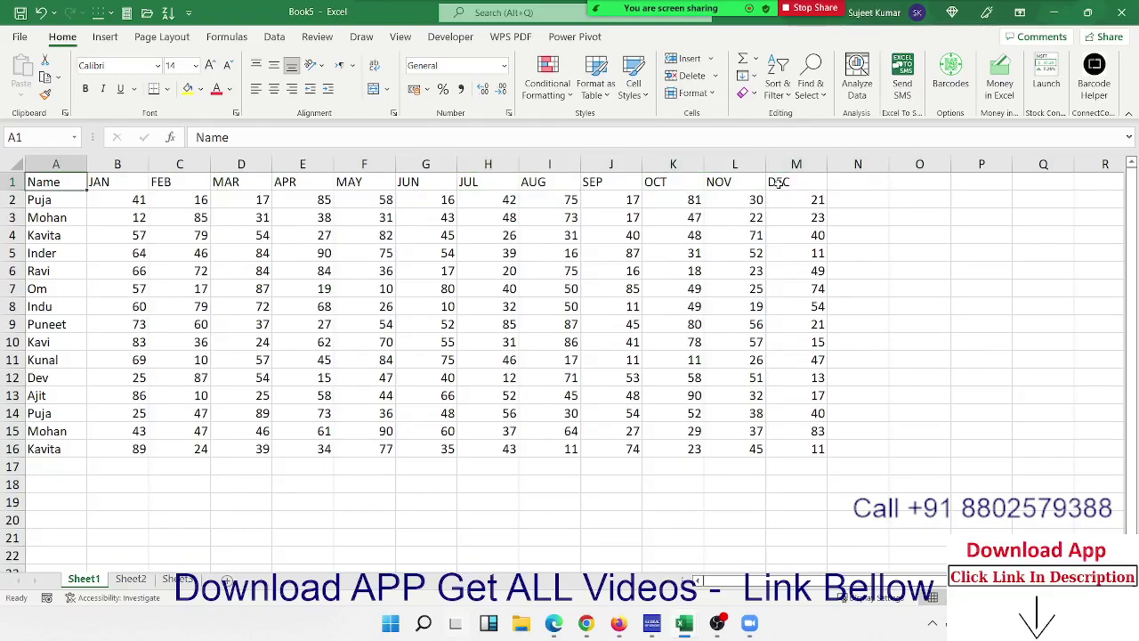
key(Right)
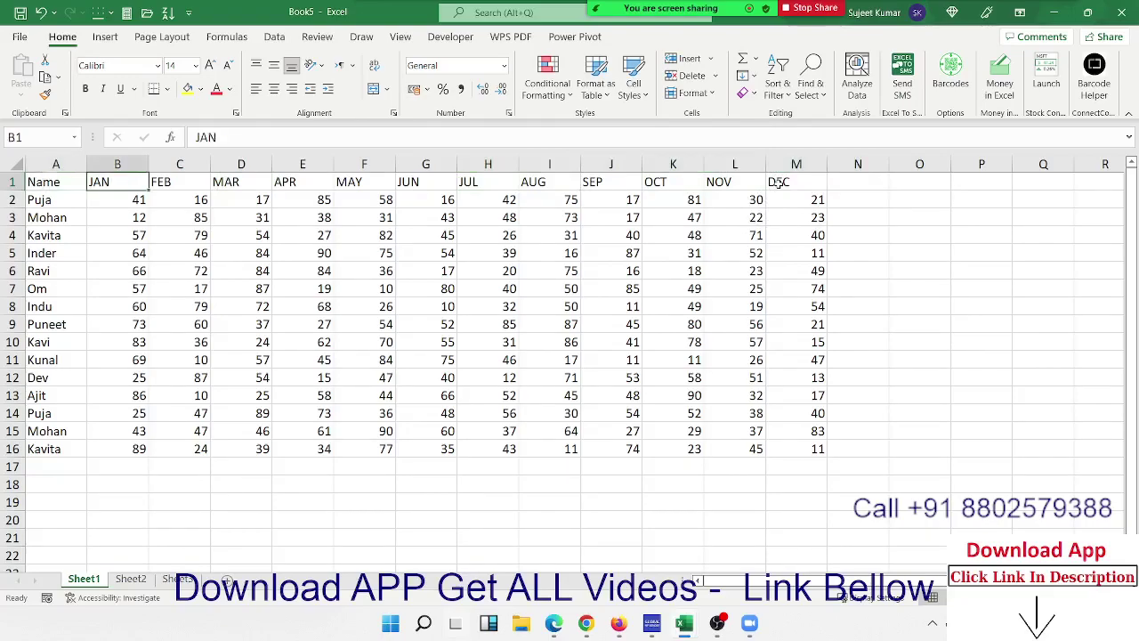
key(Right)
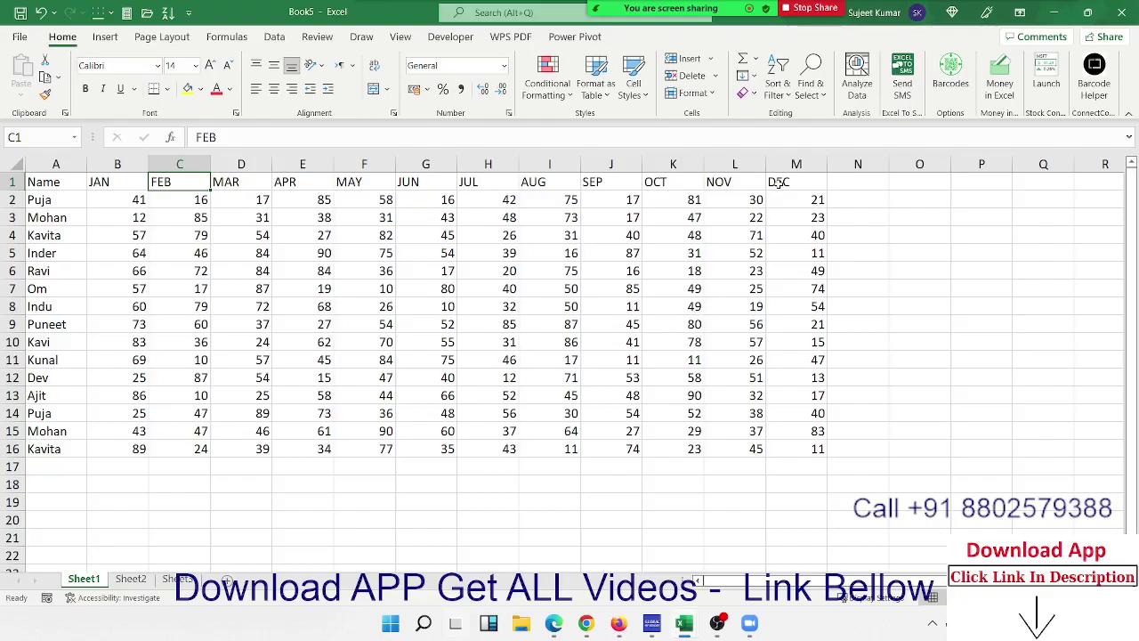
key(Left)
key(Left)
key(Right)
key(Right)
key(ctrl+space)
key(ctrl+shift+plus)
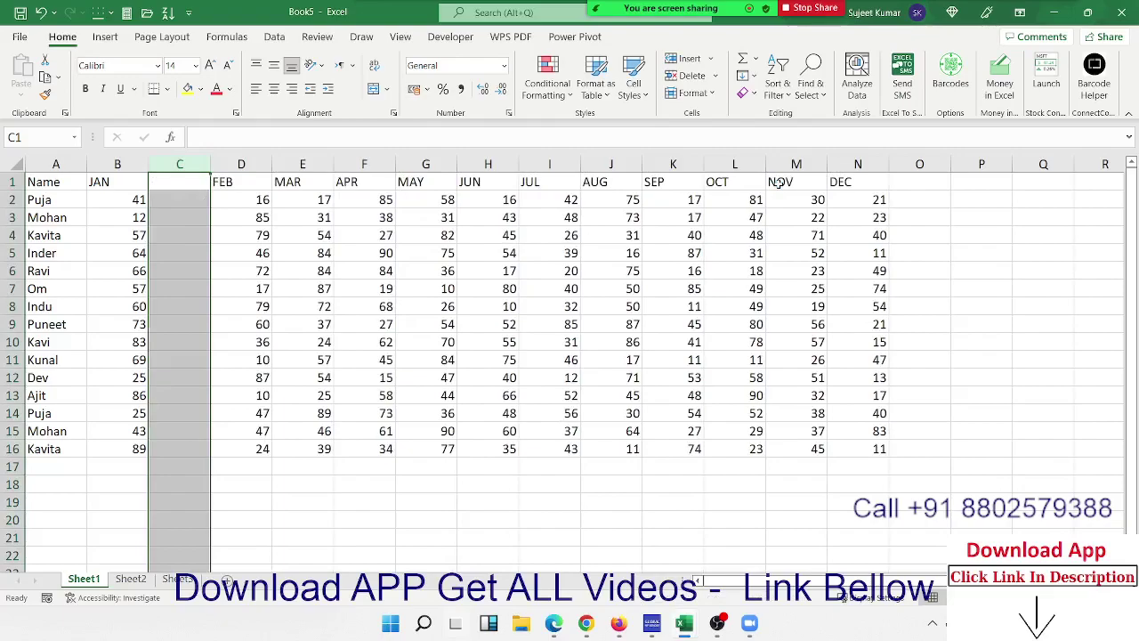
key(Up)
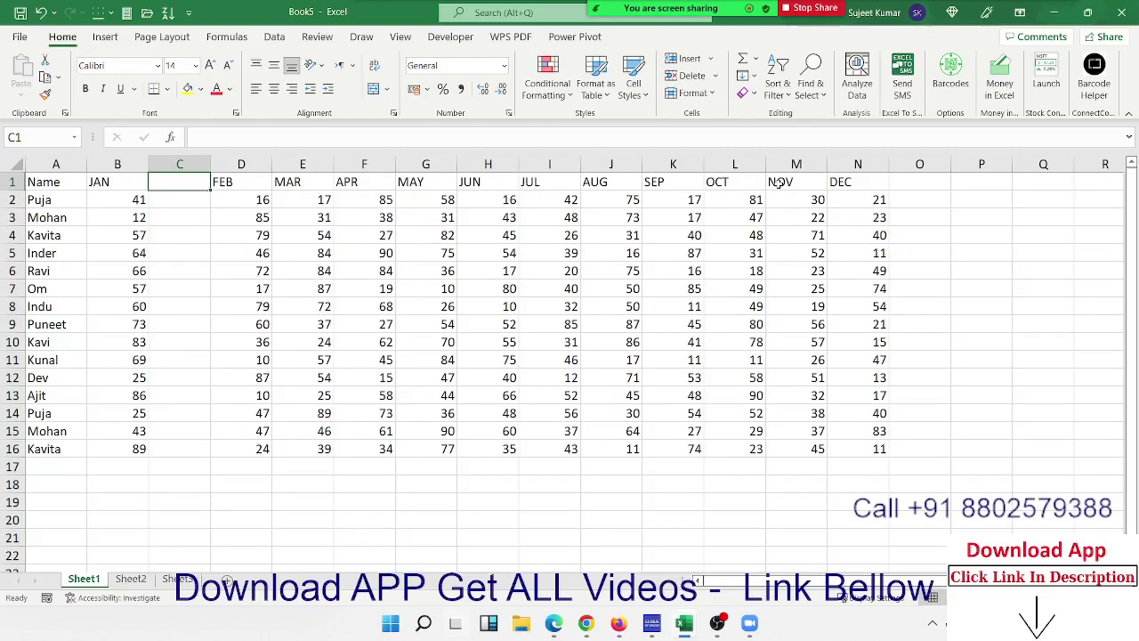
text(%)
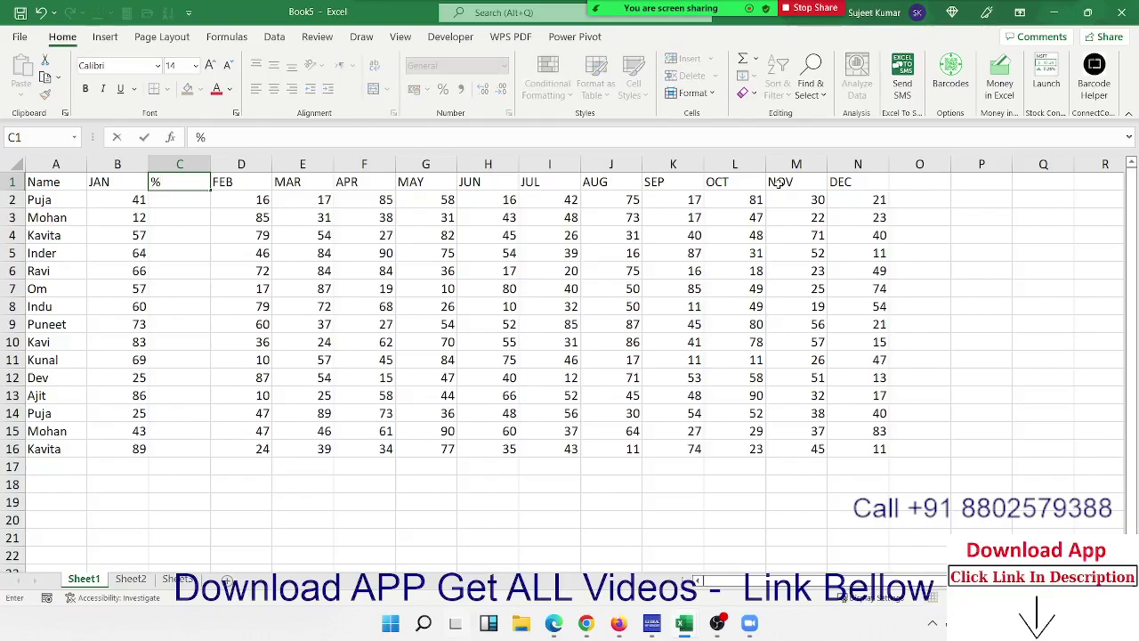
key(Return)
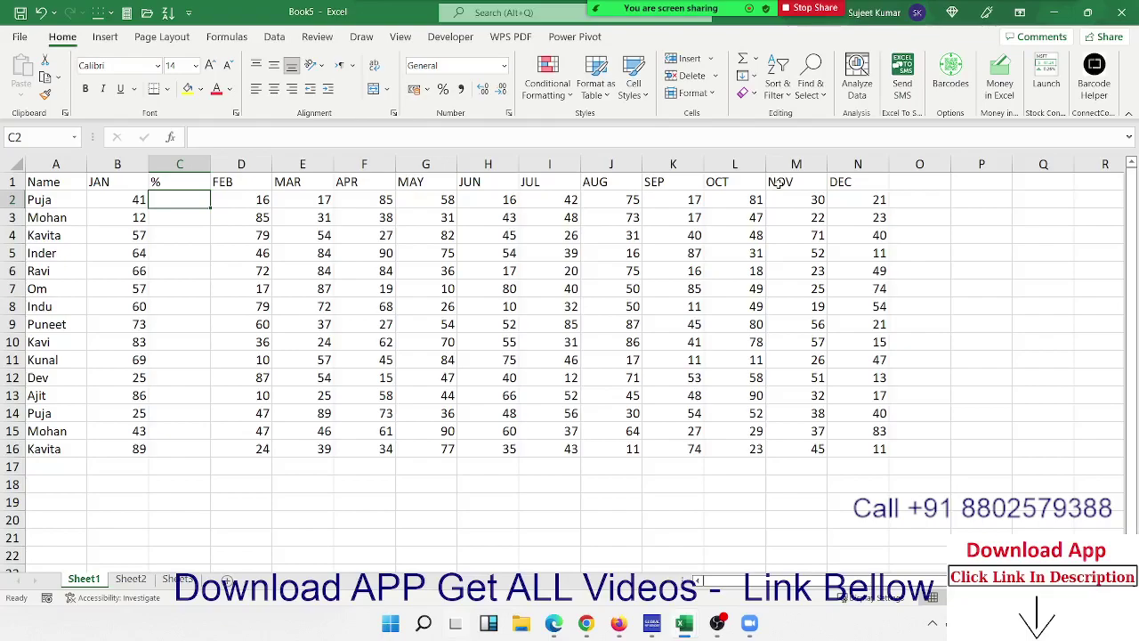
Step: Enter =B2/70 in C2, fill it down through C16, and apply Percent Style
text(=)
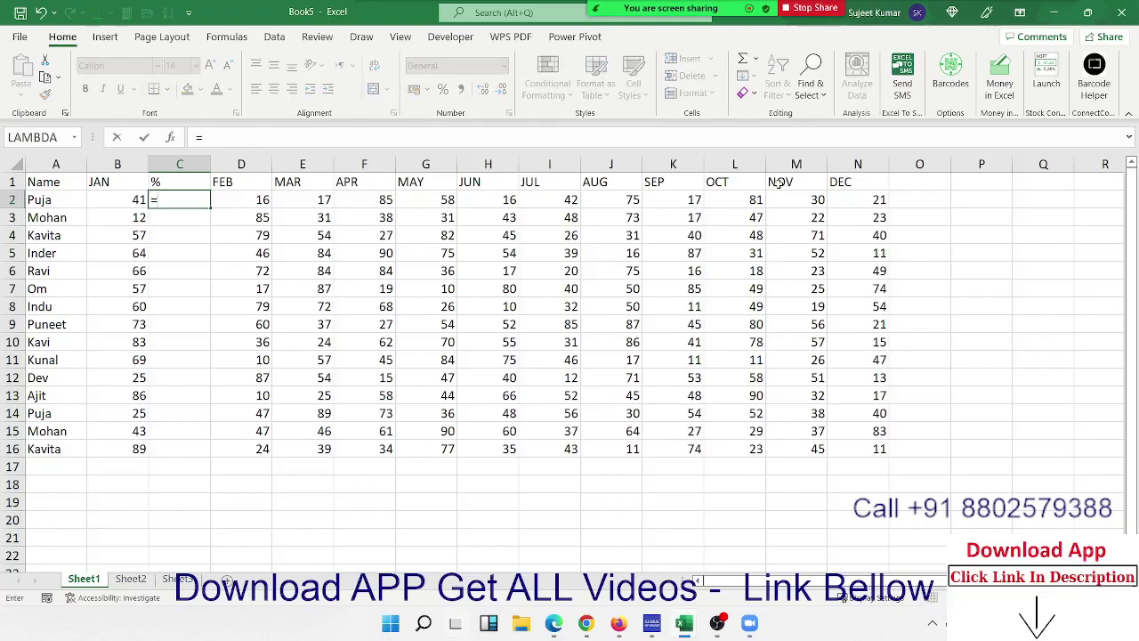
key(Left)
text(/70)
key(Return)
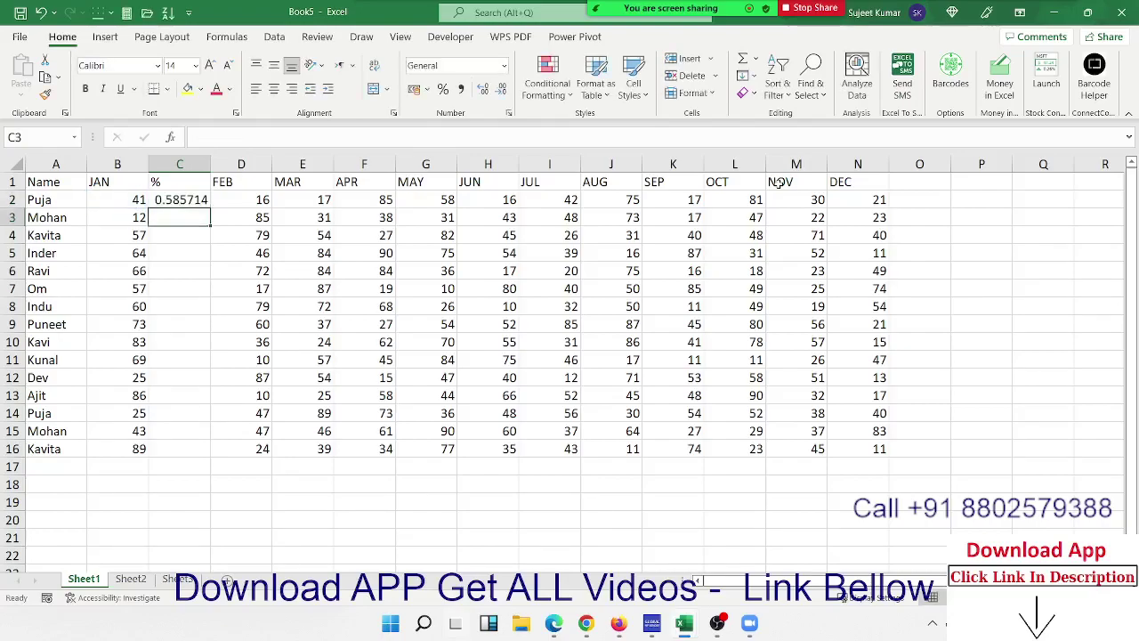
key(Up)
key(Left)
key(ctrl+Down)
key(Right)
key(ctrl+shift+Up)
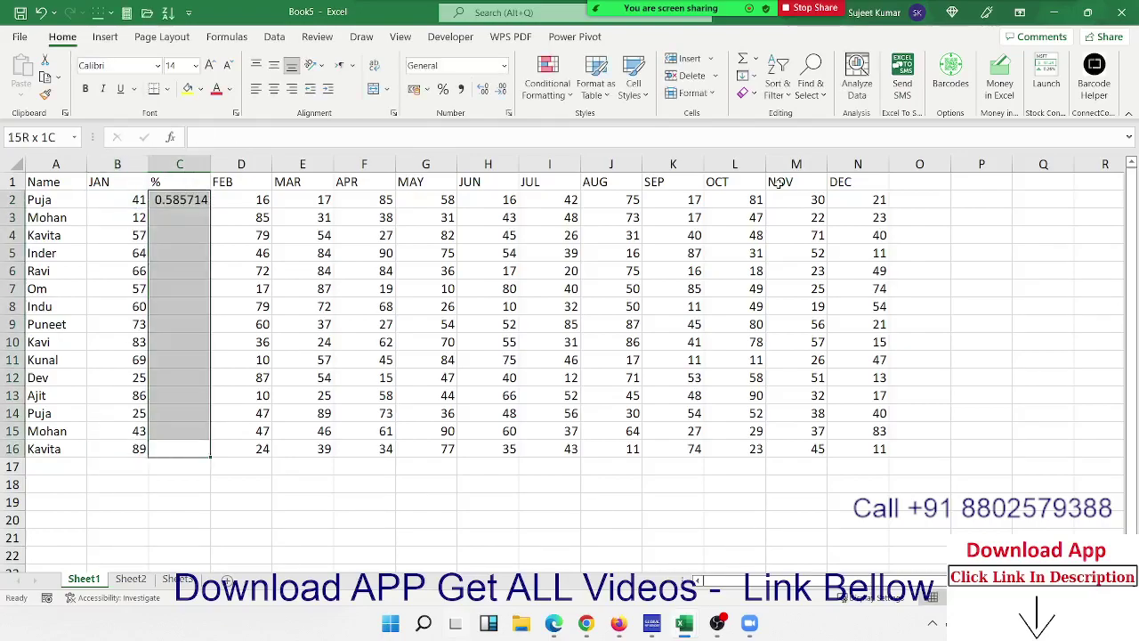
key(ctrl+d)
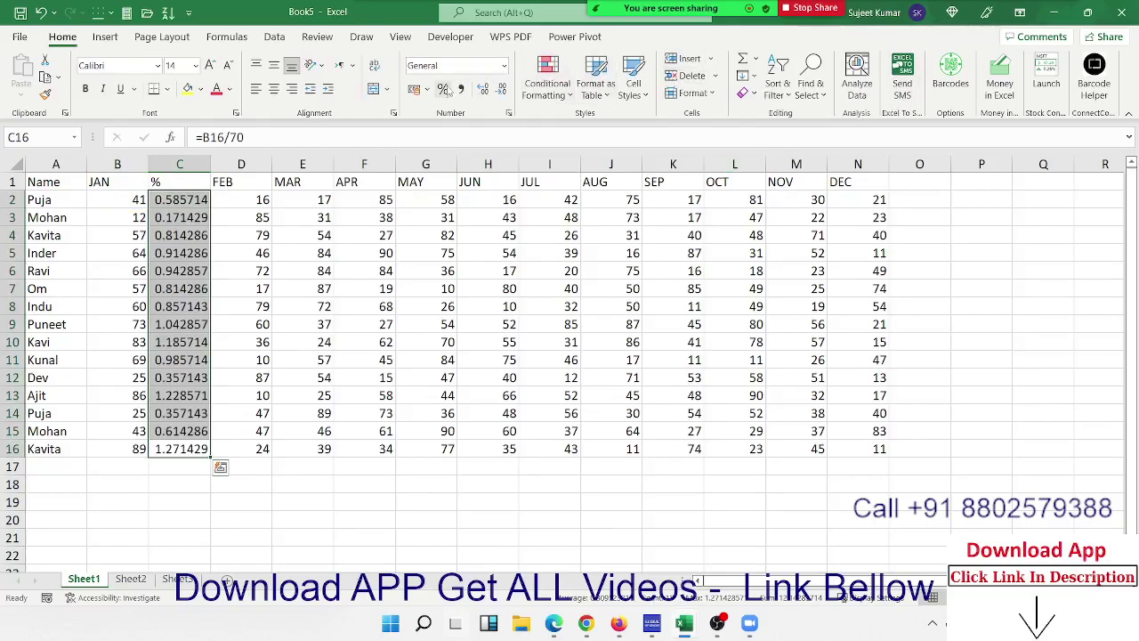
click(443, 89)
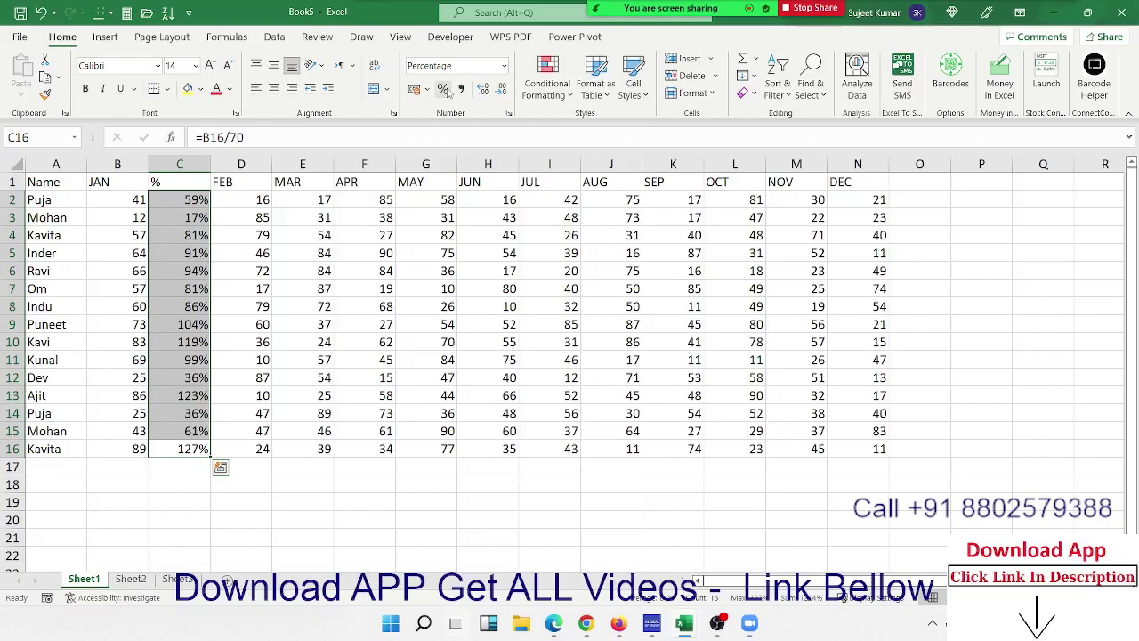
Step: Move to cell C15 to review the percentage results
key(Up)
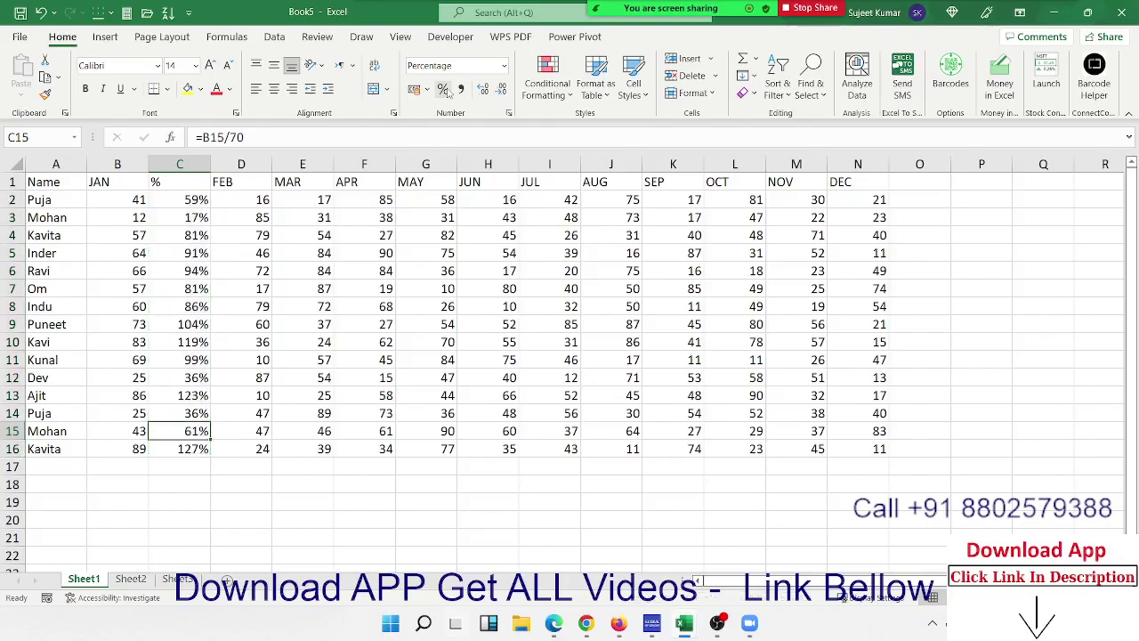
Step: Undo the % formulas and heading, then delete column C
key(ctrl+Up)
key(Down)
key(ctrl+z)
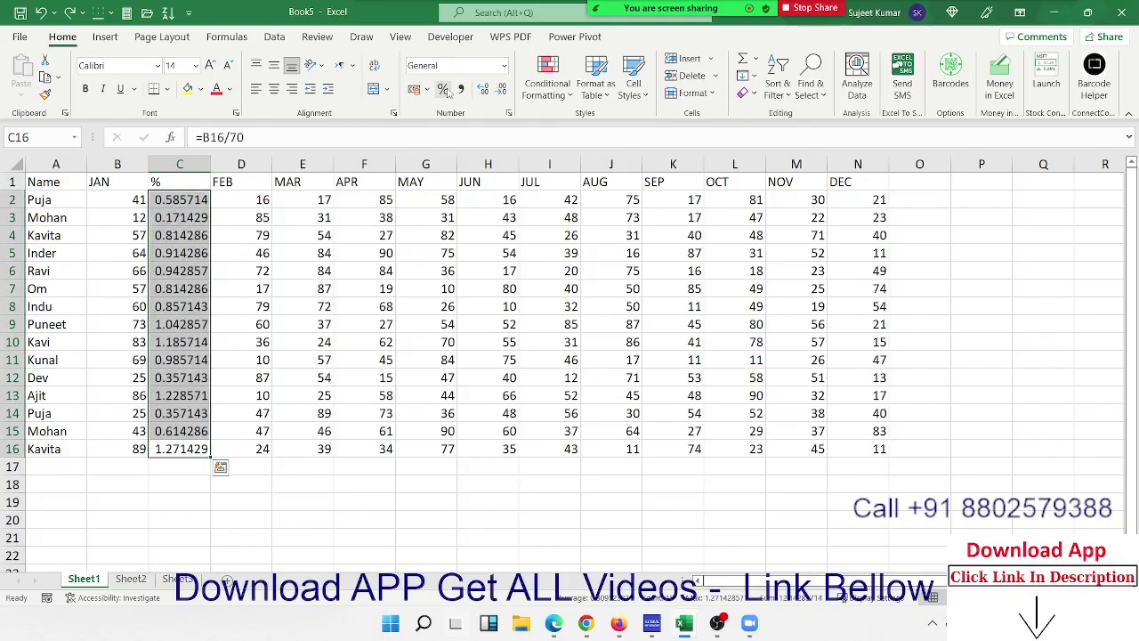
key(ctrl+z)
key(ctrl+z)
key(ctrl+z)
key(ctrl+space)
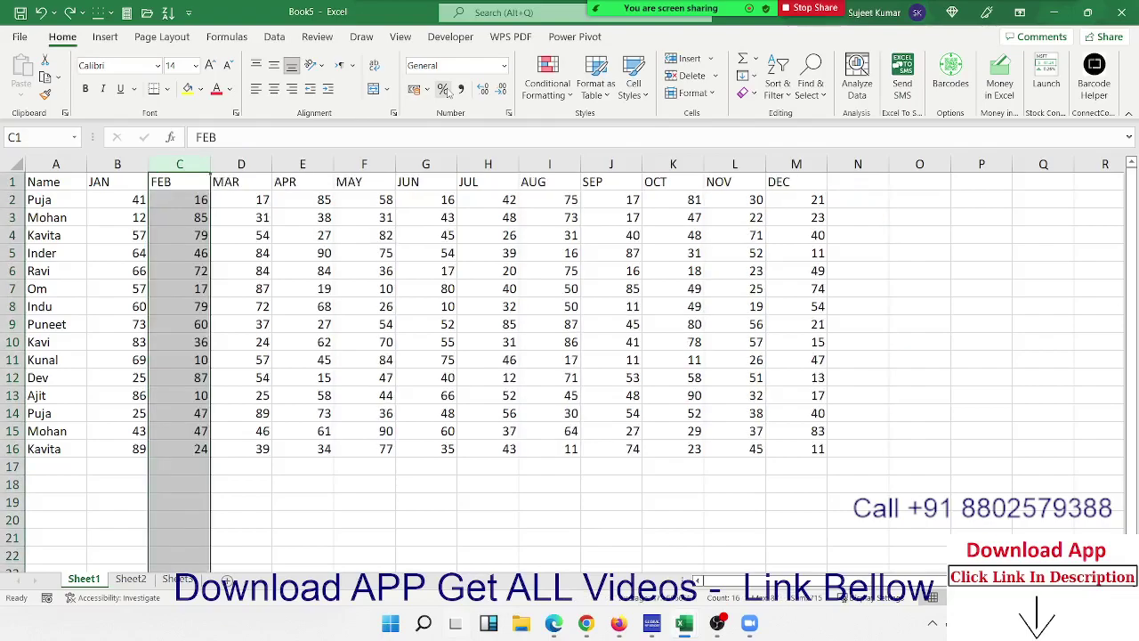
key(ctrl+minus)
Step: Insert a new top row and number the month columns 1–12 across B1:M1
key(shift+space)
key(ctrl+plus)
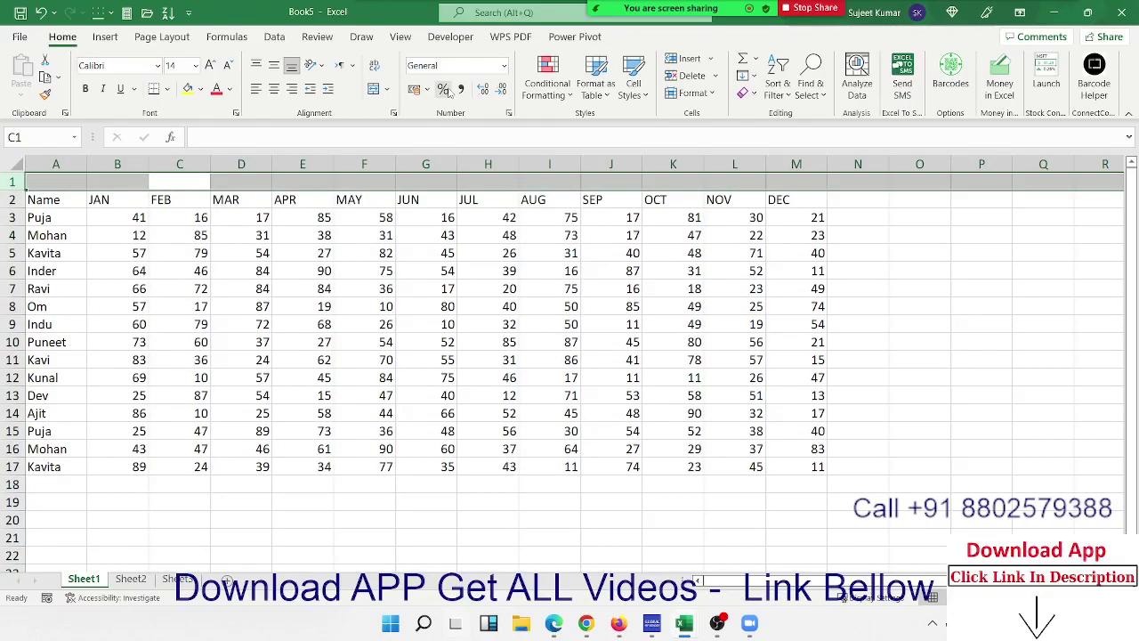
key(Left)
text(1)
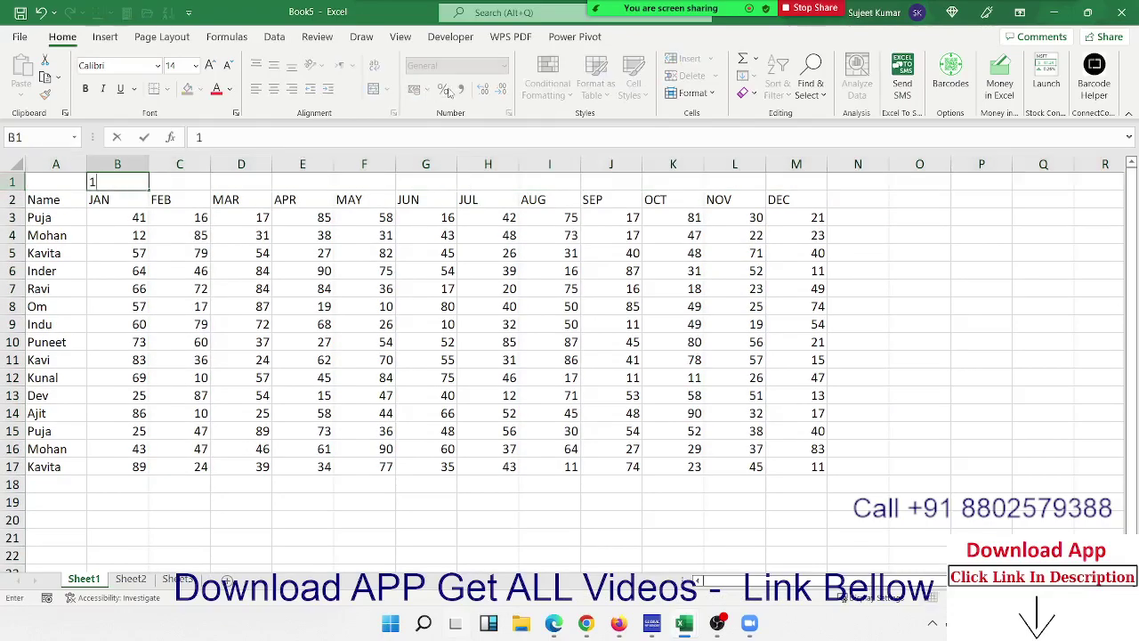
key(Tab)
text(2)
key(Tab)
key(Left)
key(Left)
drag(116, 182, 814, 185)
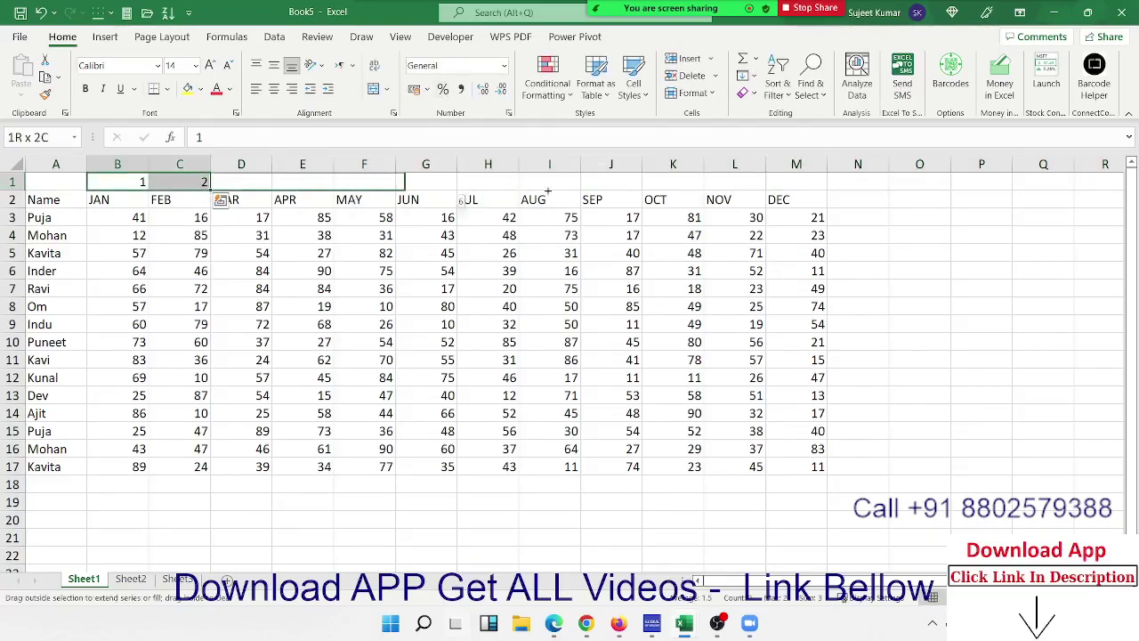
Step: Copy the numbers 1–12 into N1:Y1 after DEC
key(ctrl+c)
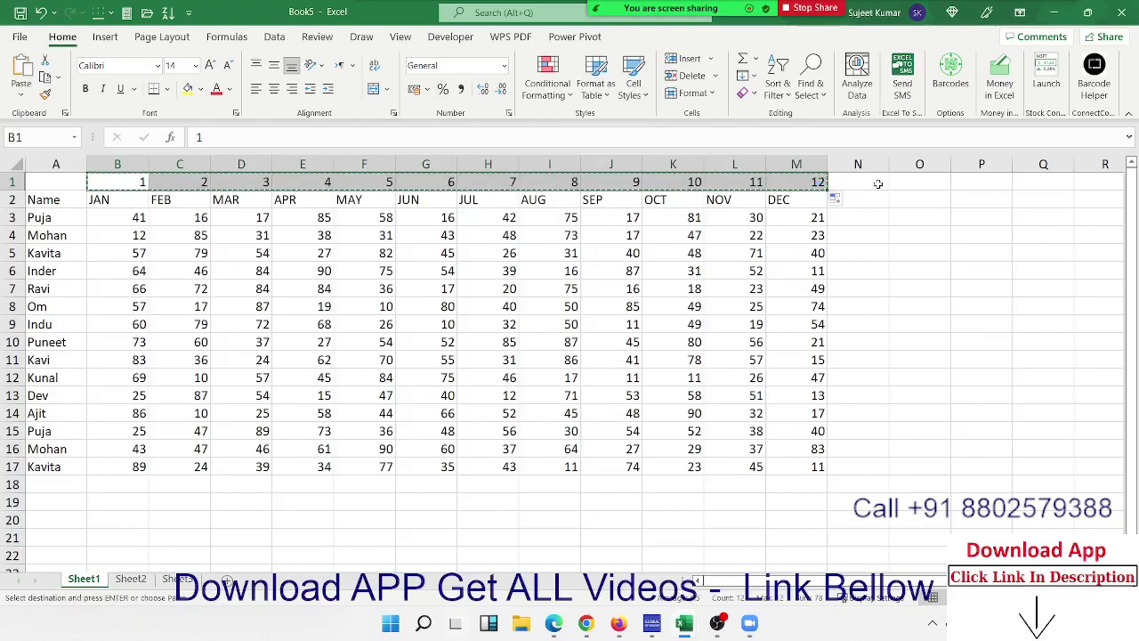
click(867, 181)
key(ctrl+v)
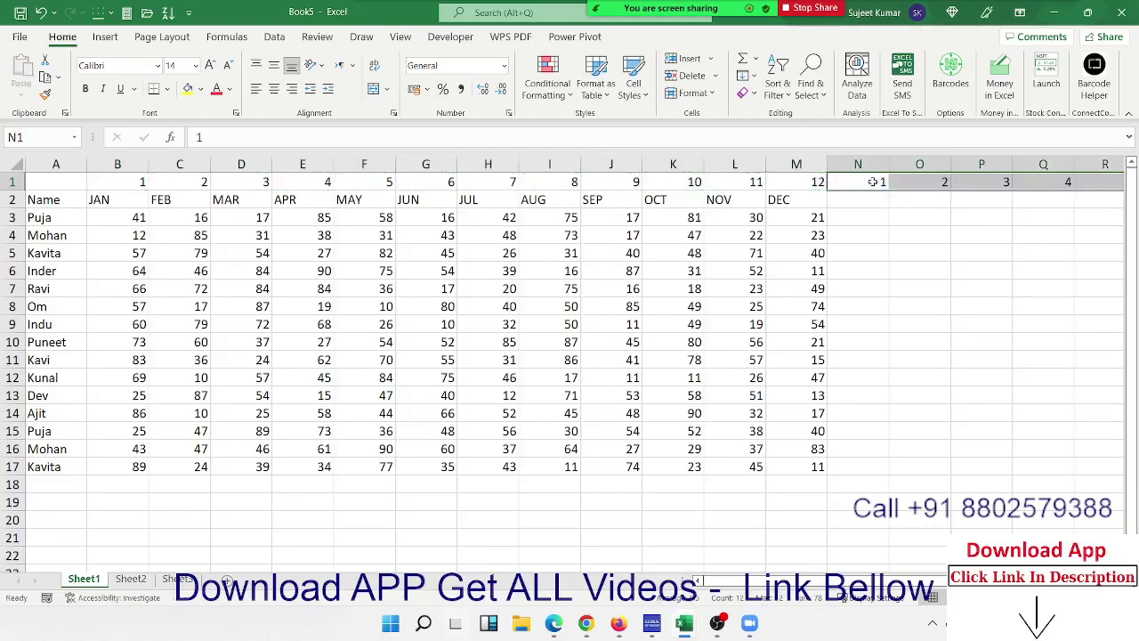
mouse_move(117, 182)
mouse_down()
mouse_move(1073, 207)
mouse_move(1077, 374)
mouse_up()
Step: Head the new columns N2:Y2 with '%'
key(ctrl+Home)
key(ctrl+Right)
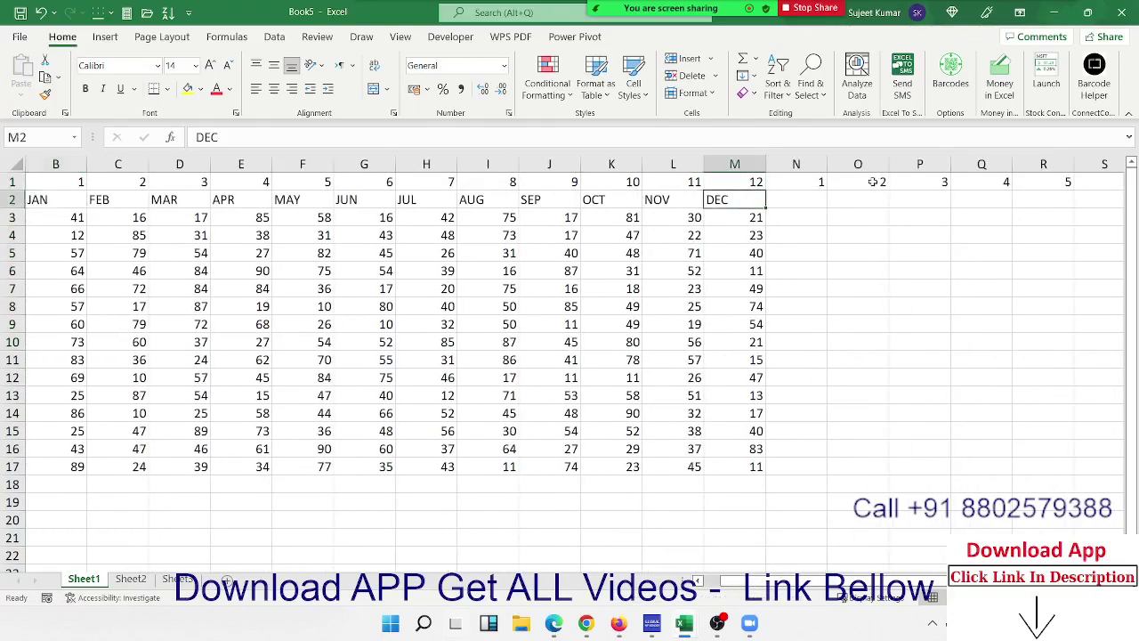
key(Right)
text(%)
key(Return)
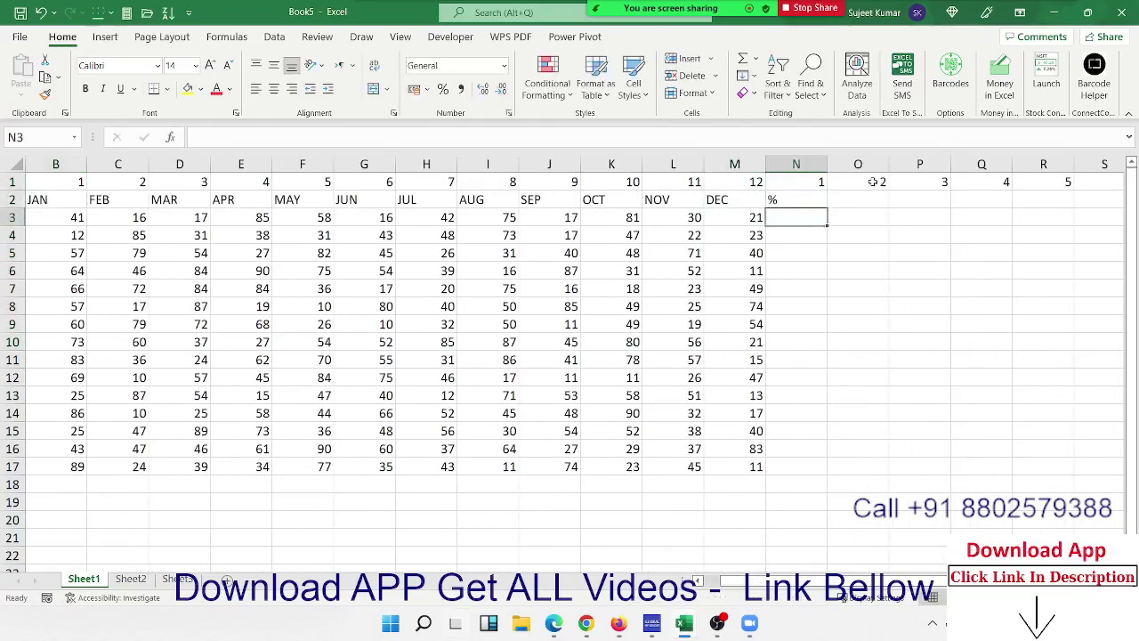
key(Up)
key(Right)
key(Right)
key(Right)
key(ctrl+shift+Left)
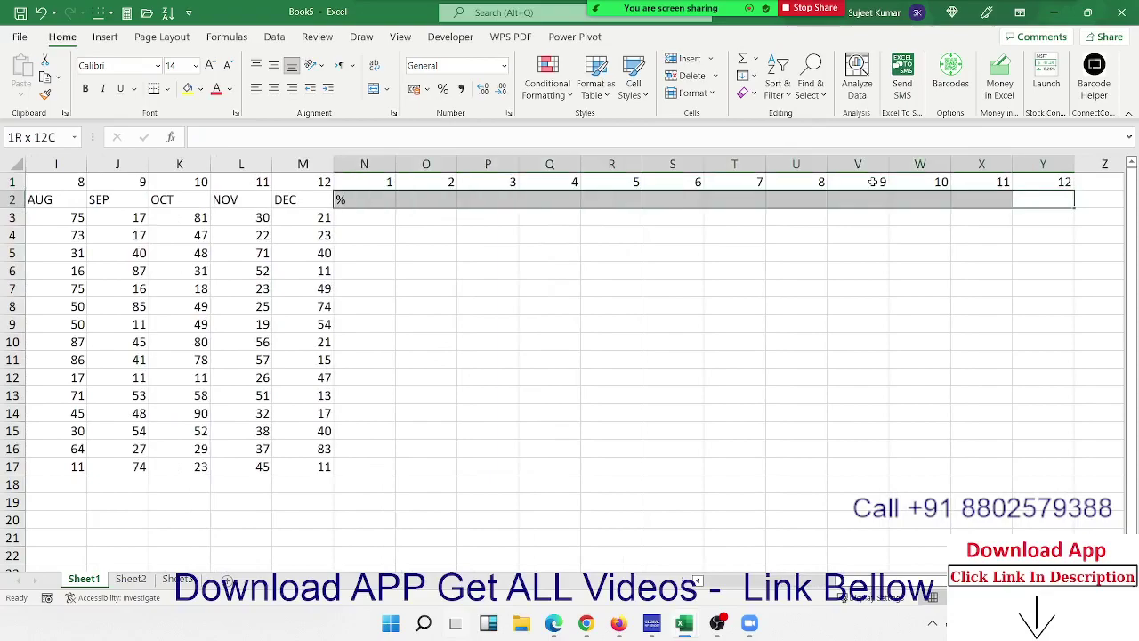
key(ctrl+r)
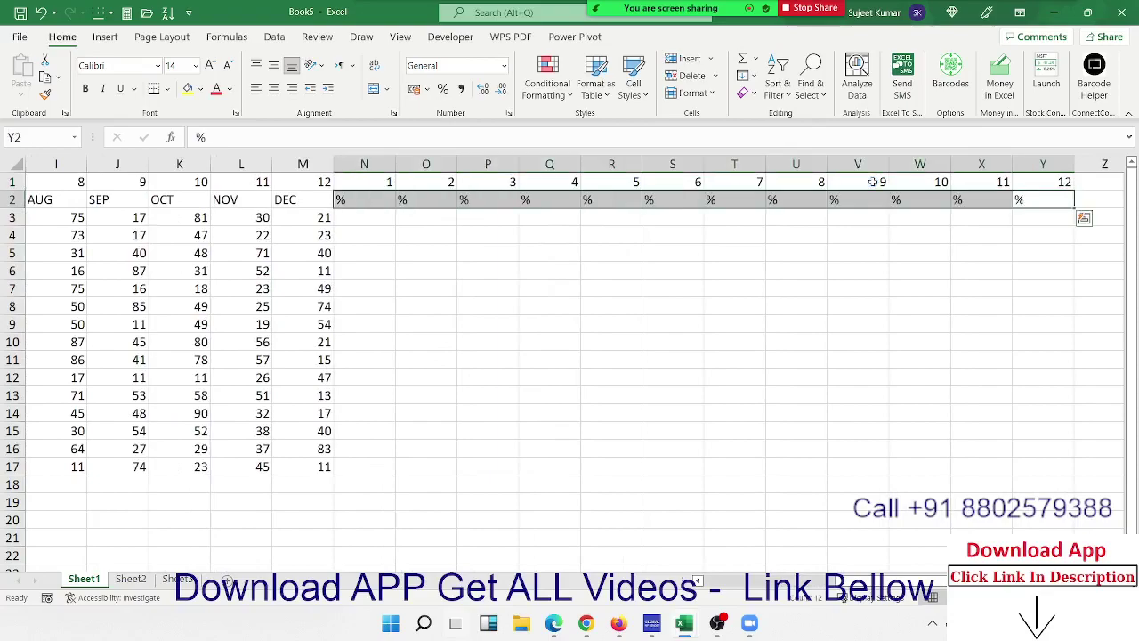
Step: Select the table from row 1 across to column Y and down to the last data row
key(ctrl+Home)
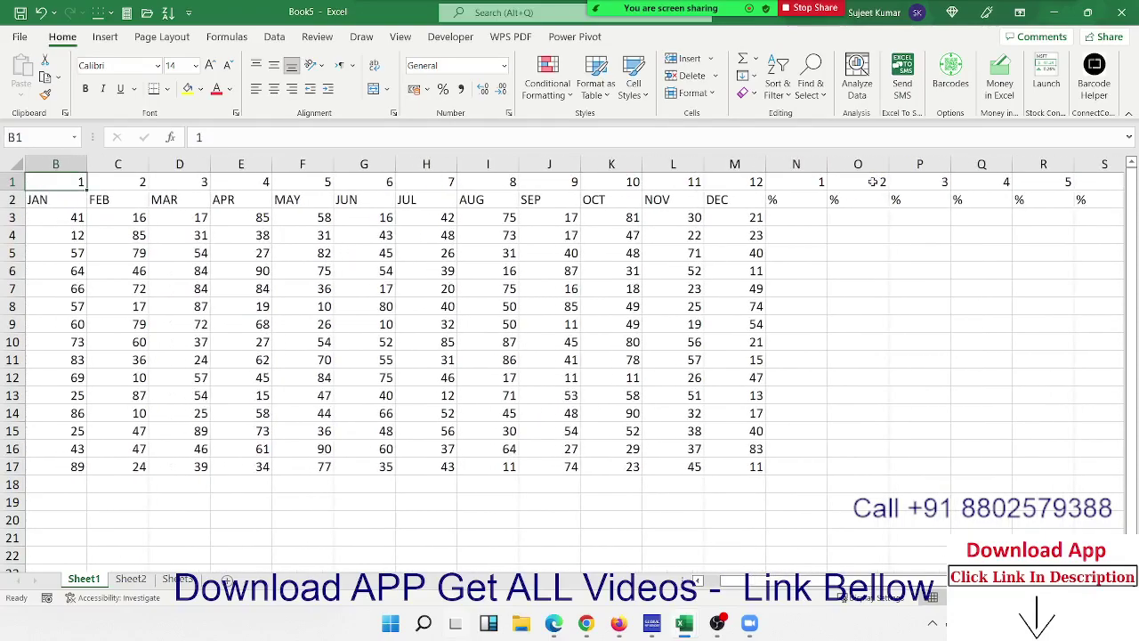
key(Left)
key(Right)
key(shift+Down)
key(ctrl+shift+Right)
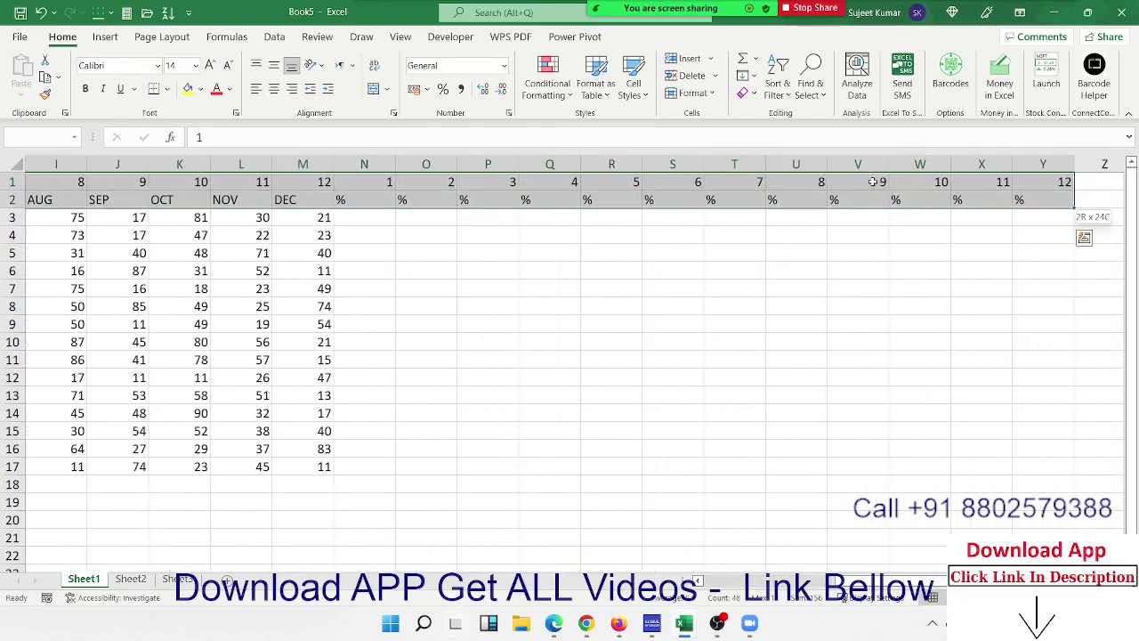
key(shift+Down)
key(shift+Down)
key(shift+Down)
key(shift+Down)
key(shift+Down)
key(shift+Down)
key(shift+Down)
key(shift+Down)
key(shift+Down)
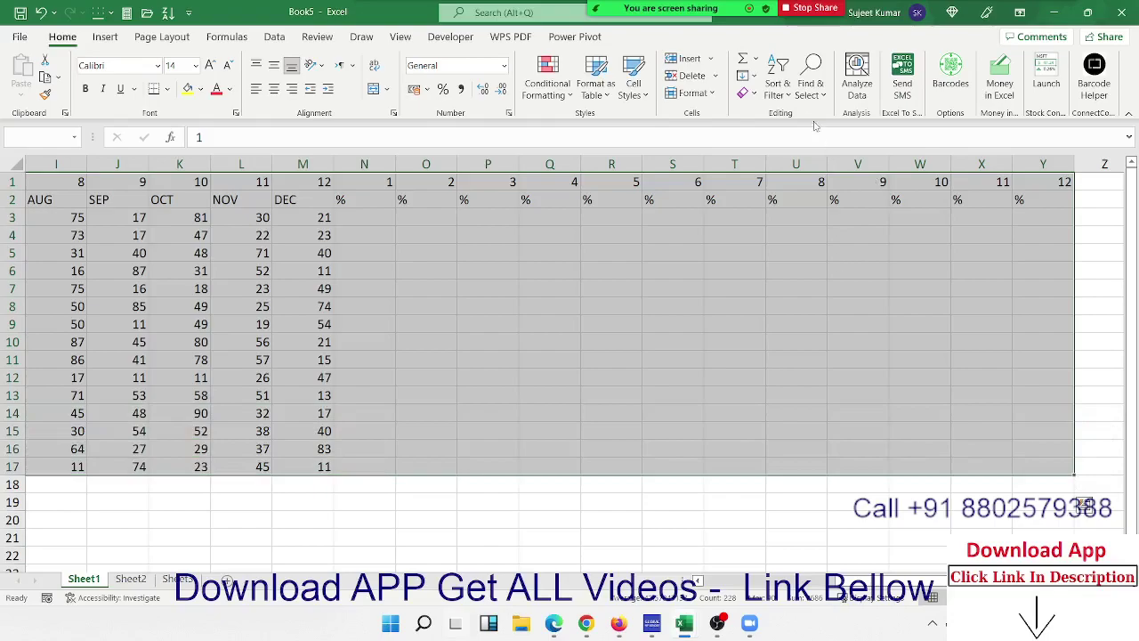
Step: Custom-sort the columns left to right by Row 1, smallest to largest
click(787, 101)
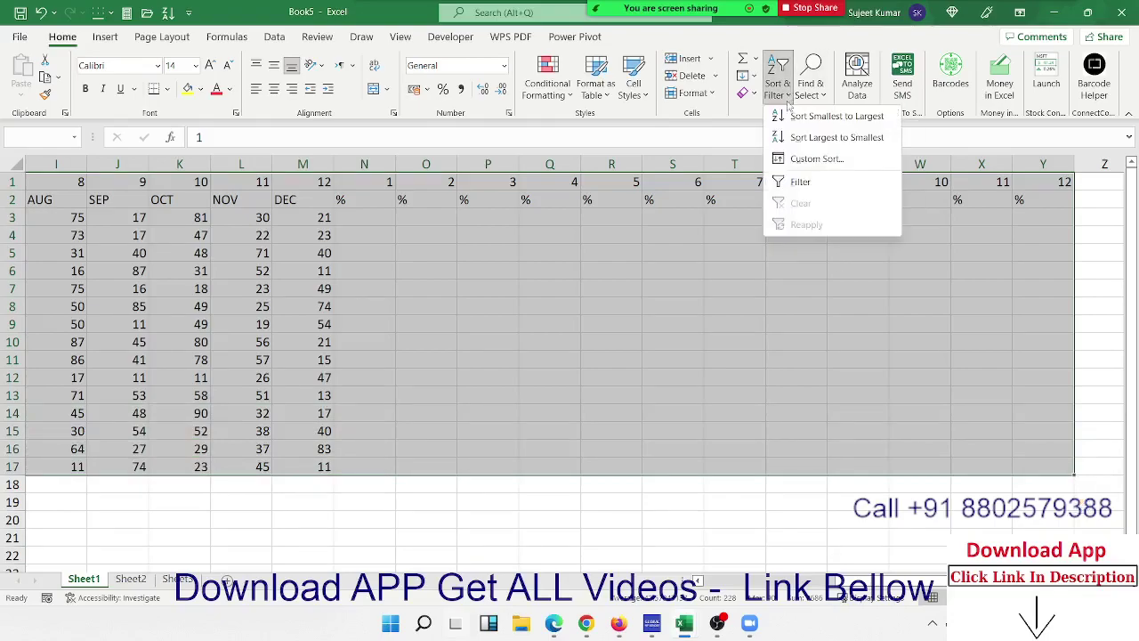
click(811, 160)
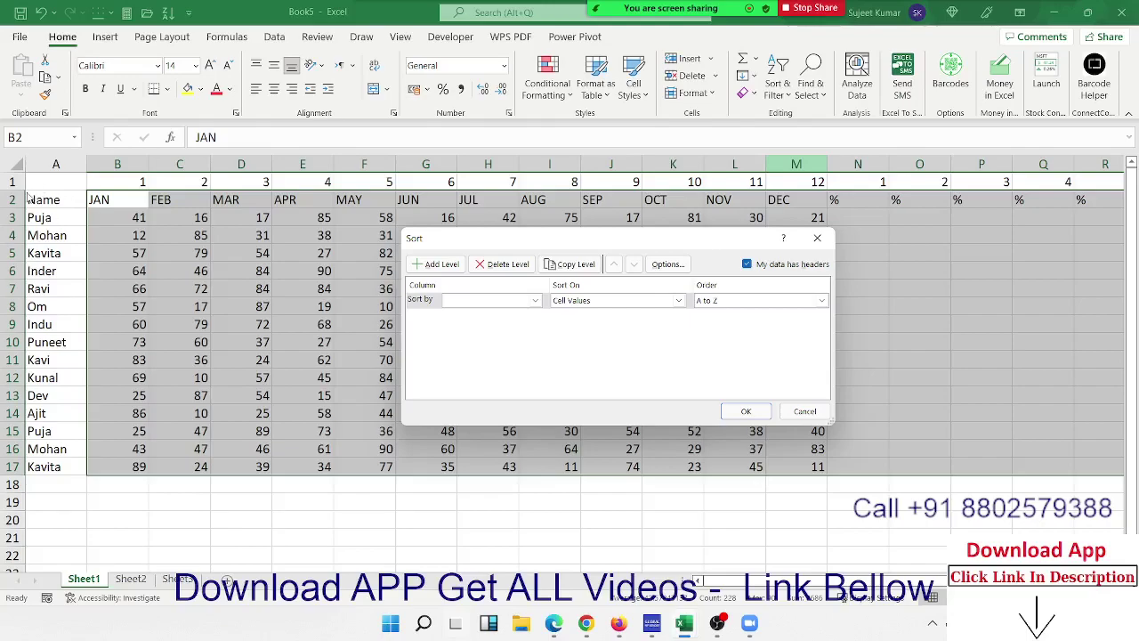
click(668, 263)
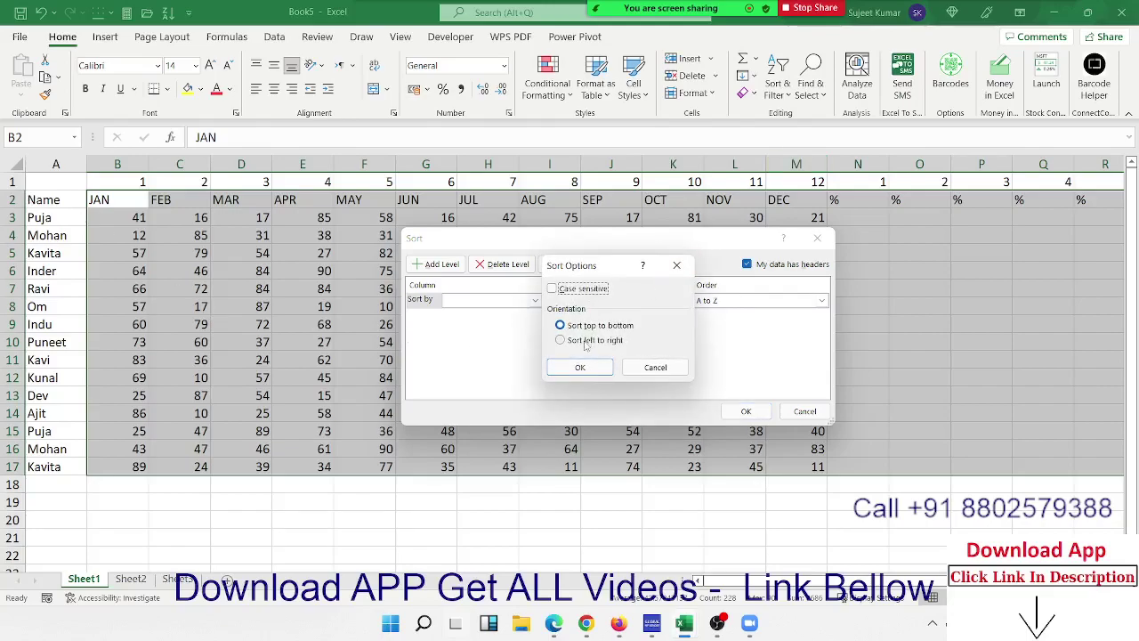
click(583, 341)
click(579, 367)
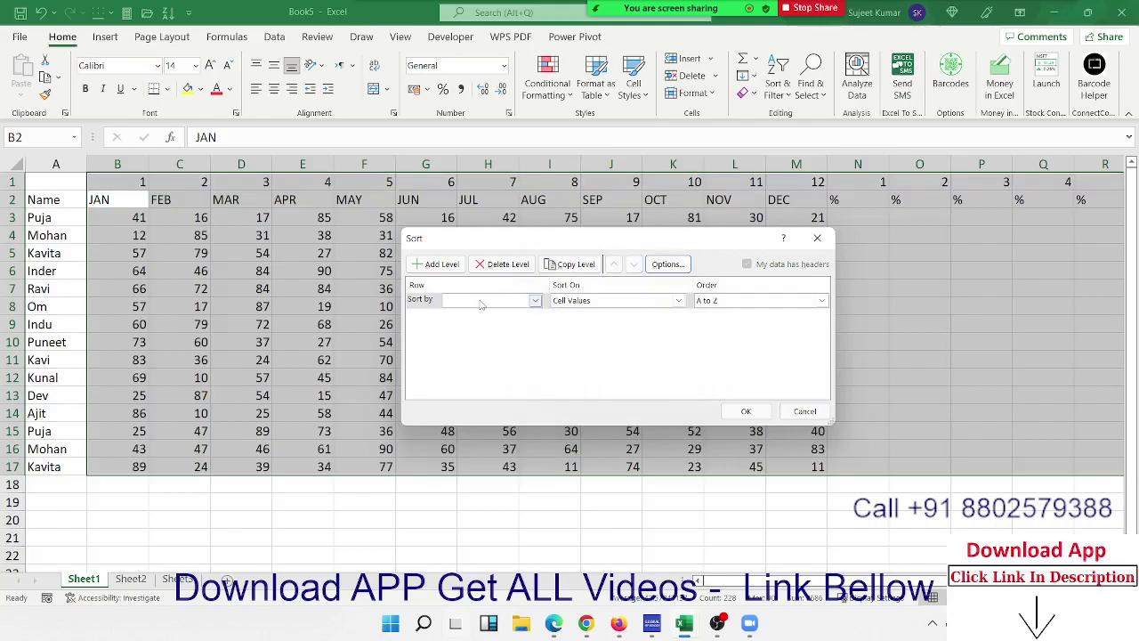
click(534, 299)
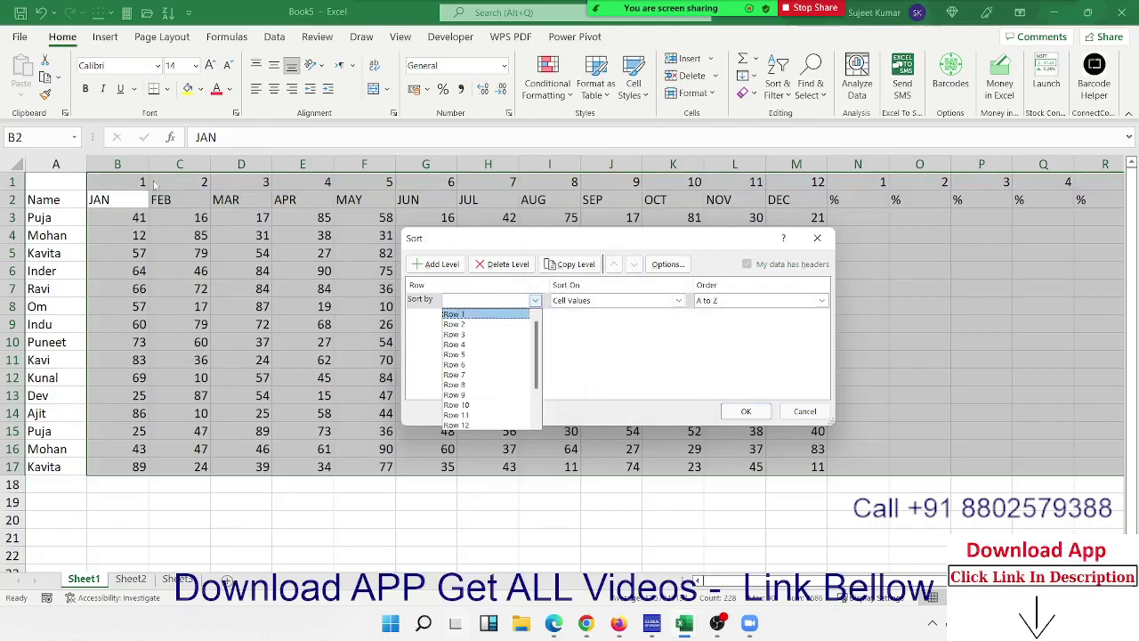
click(459, 315)
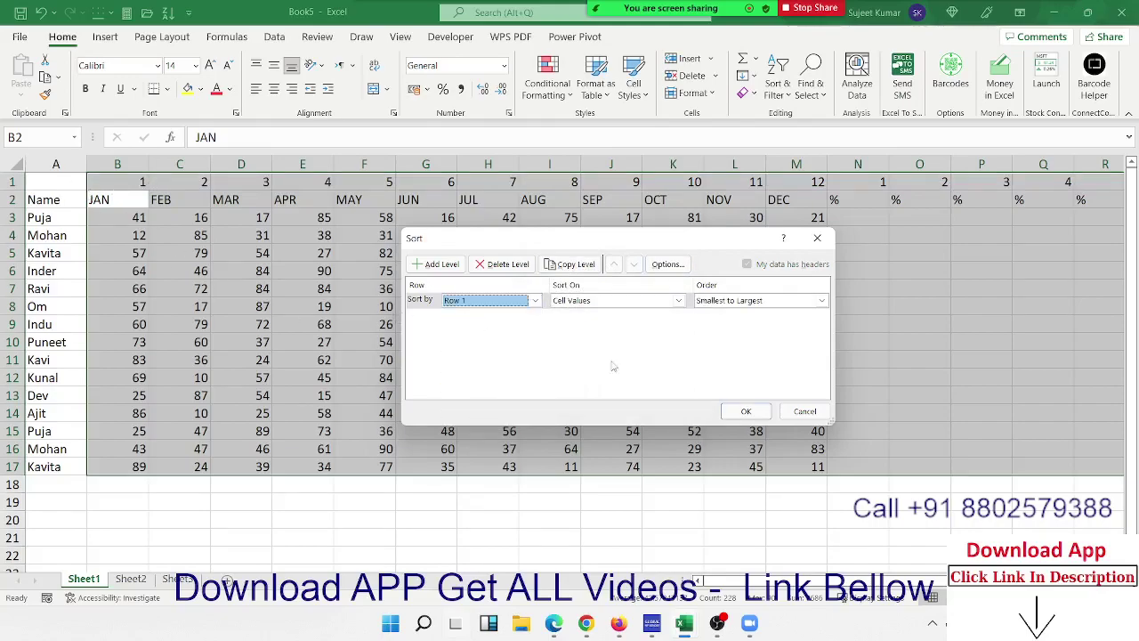
click(746, 412)
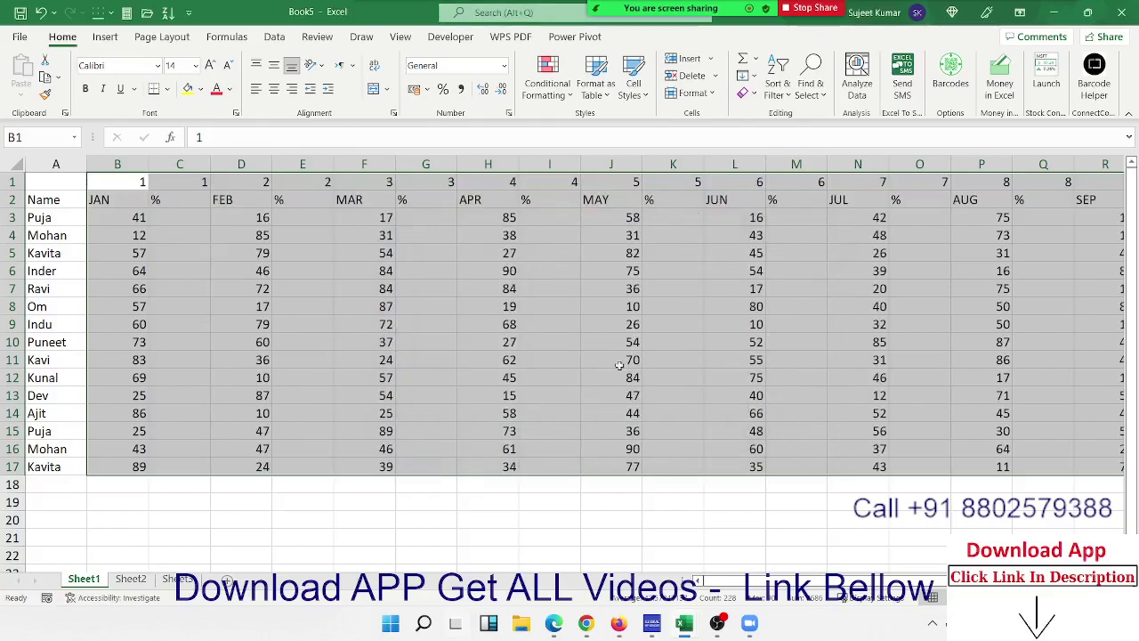
Step: Delete the helper numbering row 1
click(392, 294)
click(14, 182)
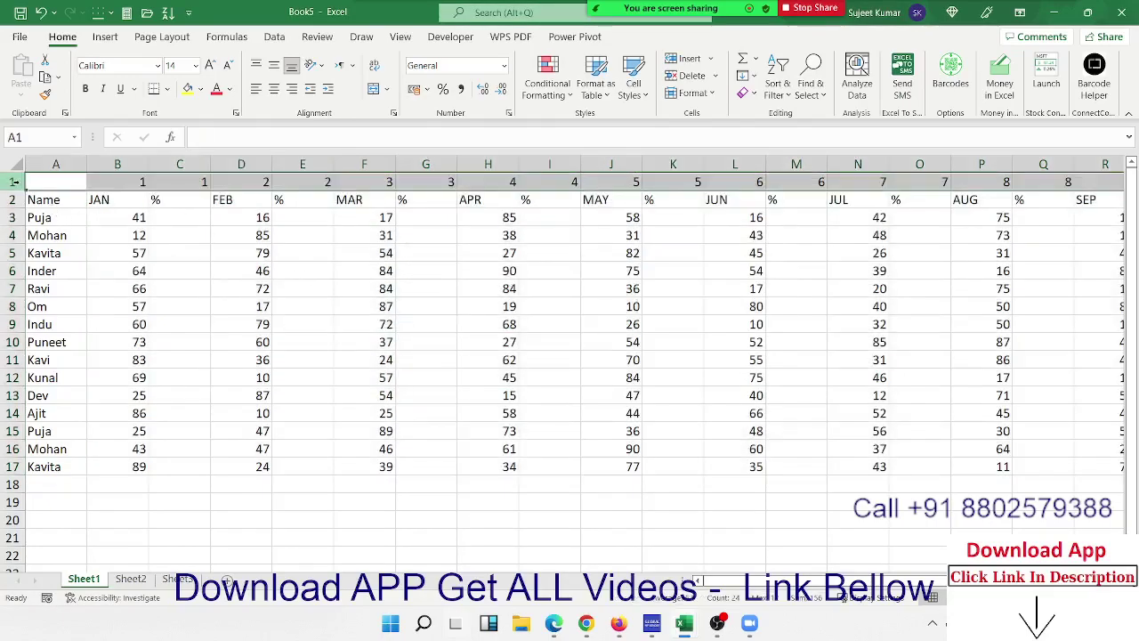
key(ctrl+minus)
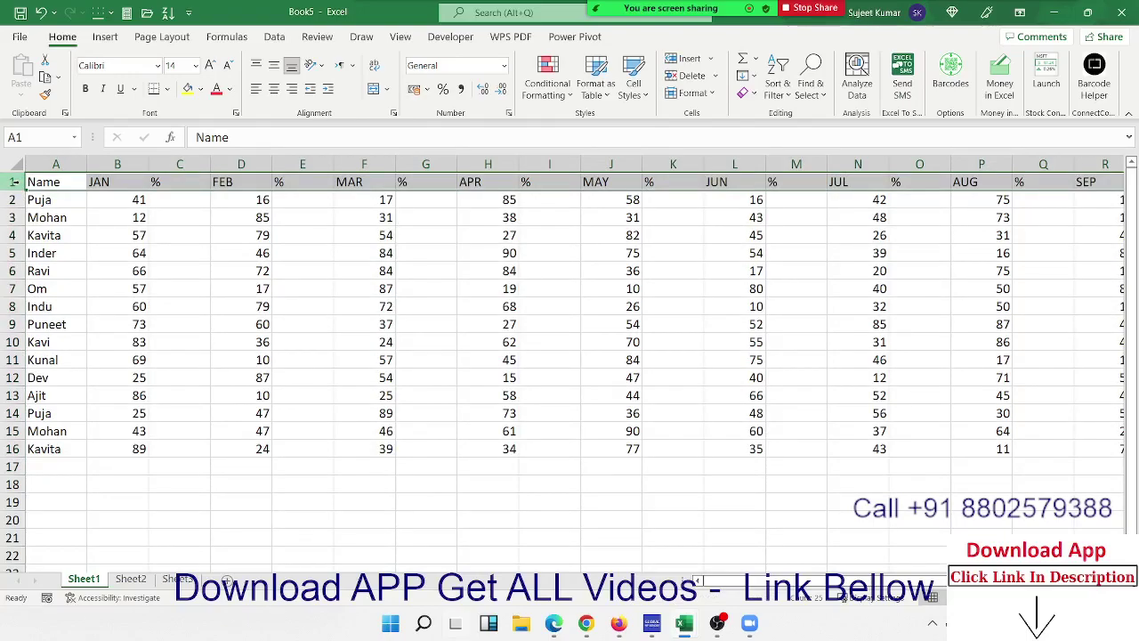
Step: Select the monthly table range B1:Y16
click(99, 182)
click(179, 199)
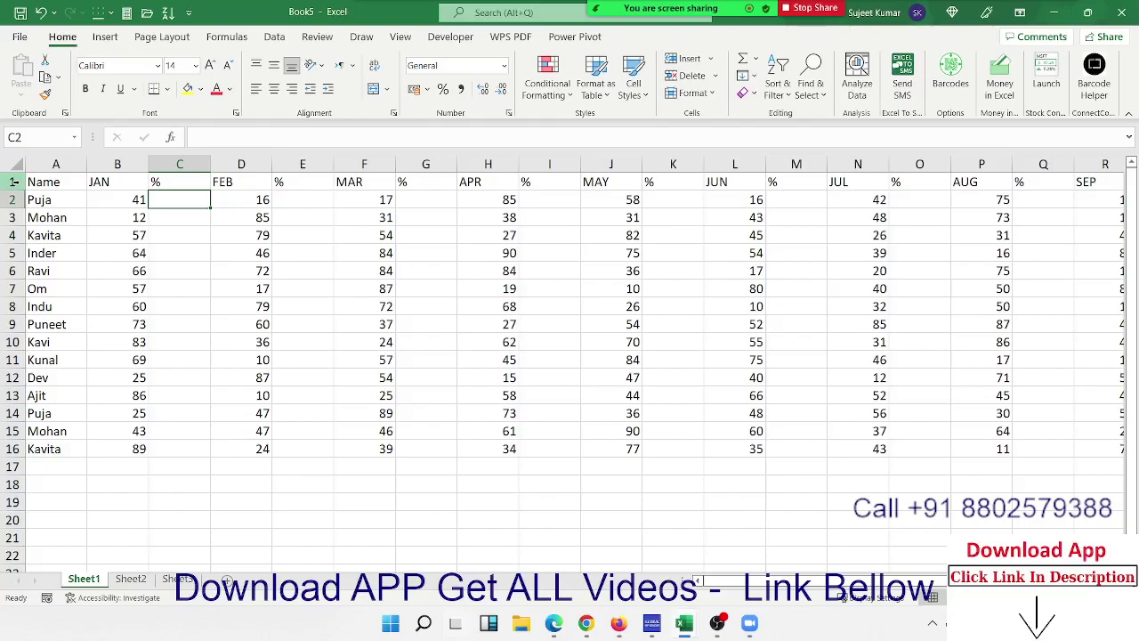
key(Up)
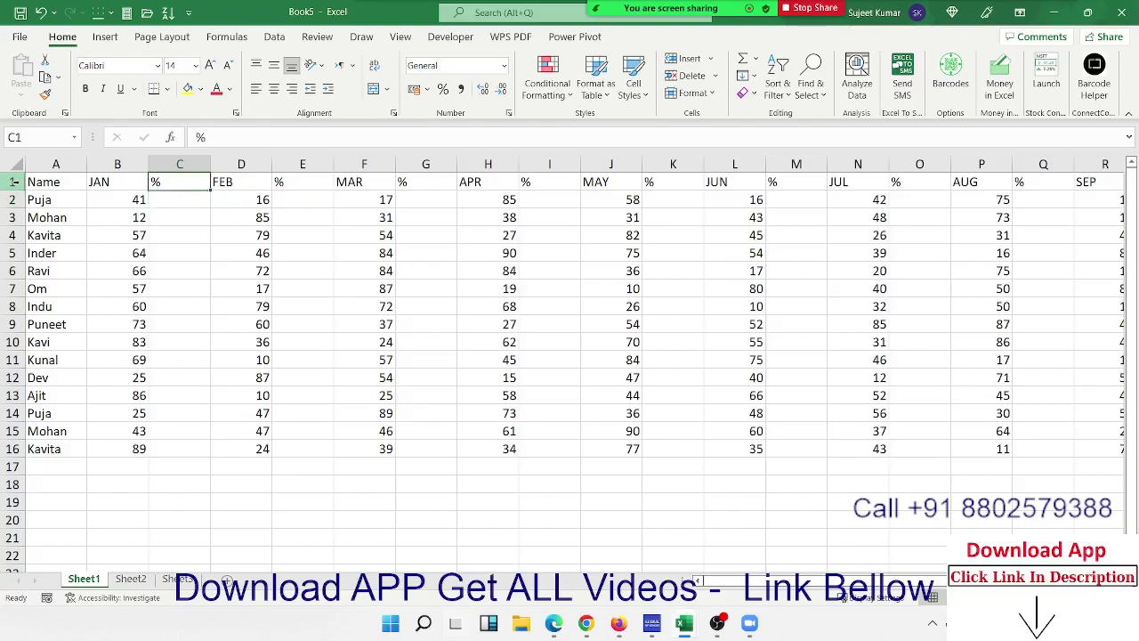
key(Left)
key(ctrl+Right)
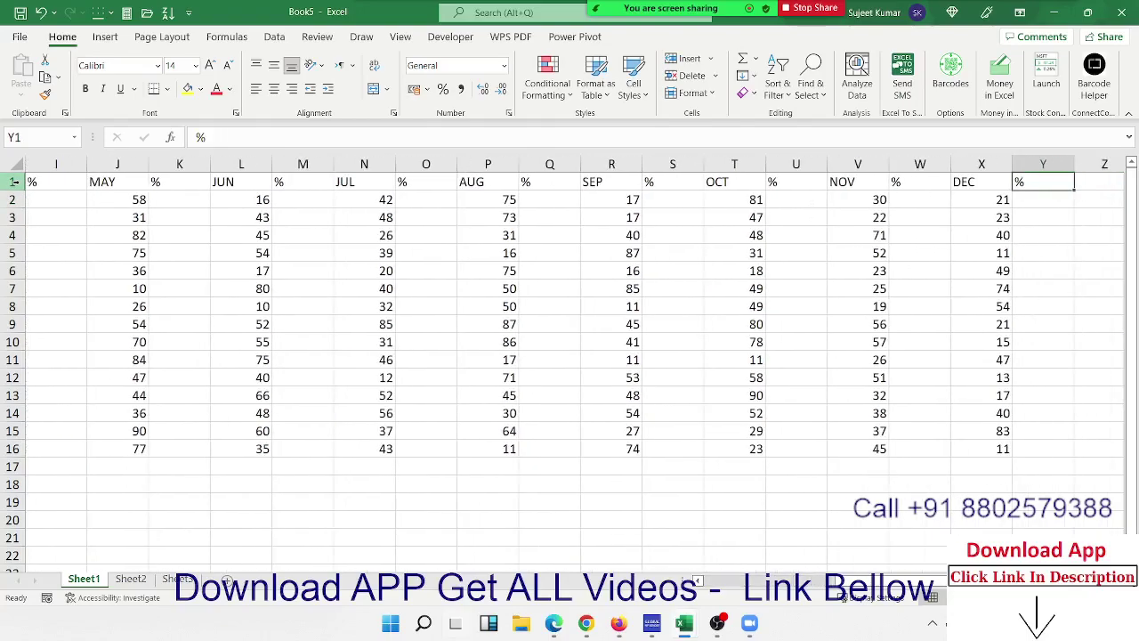
key(ctrl+shift+Left)
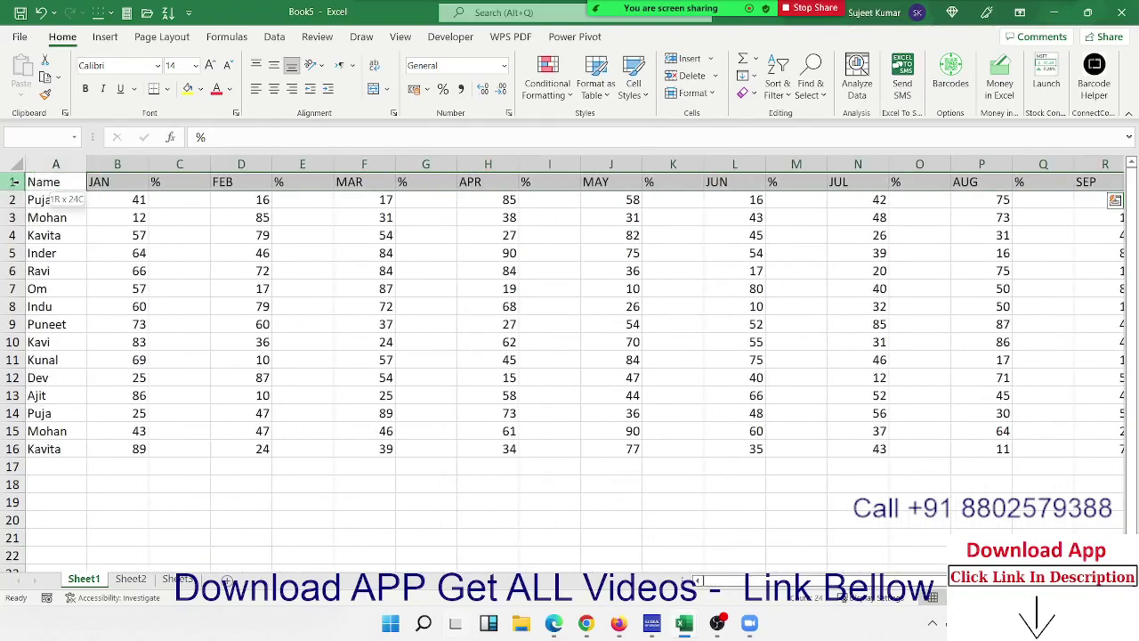
key(shift+Down)
key(shift+Down)
key(shift+Down)
key(shift+Down)
key(shift+Down)
key(shift+Down)
key(shift+Down)
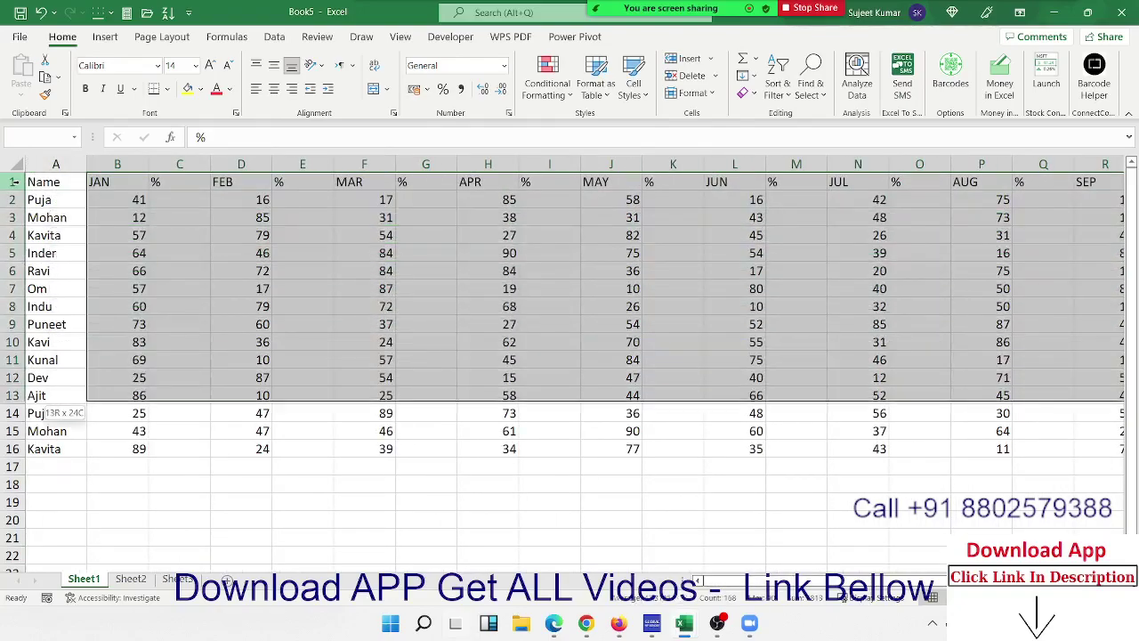
key(shift+Down)
key(shift+Down)
key(shift+Down)
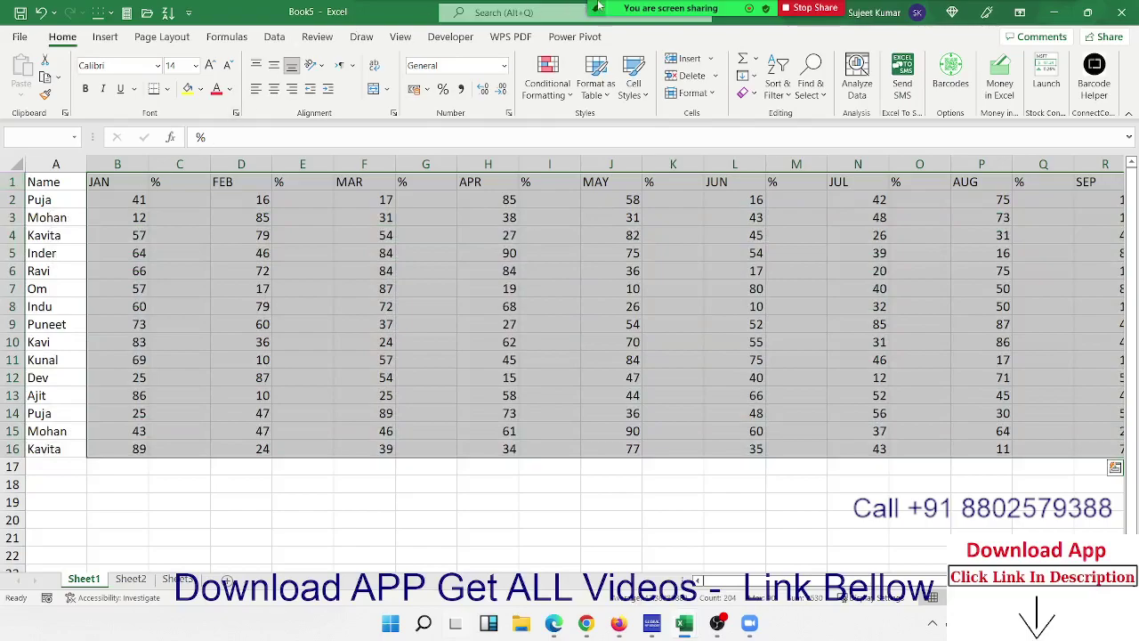
Step: Use Go To Special to select only the blank cells
click(810, 82)
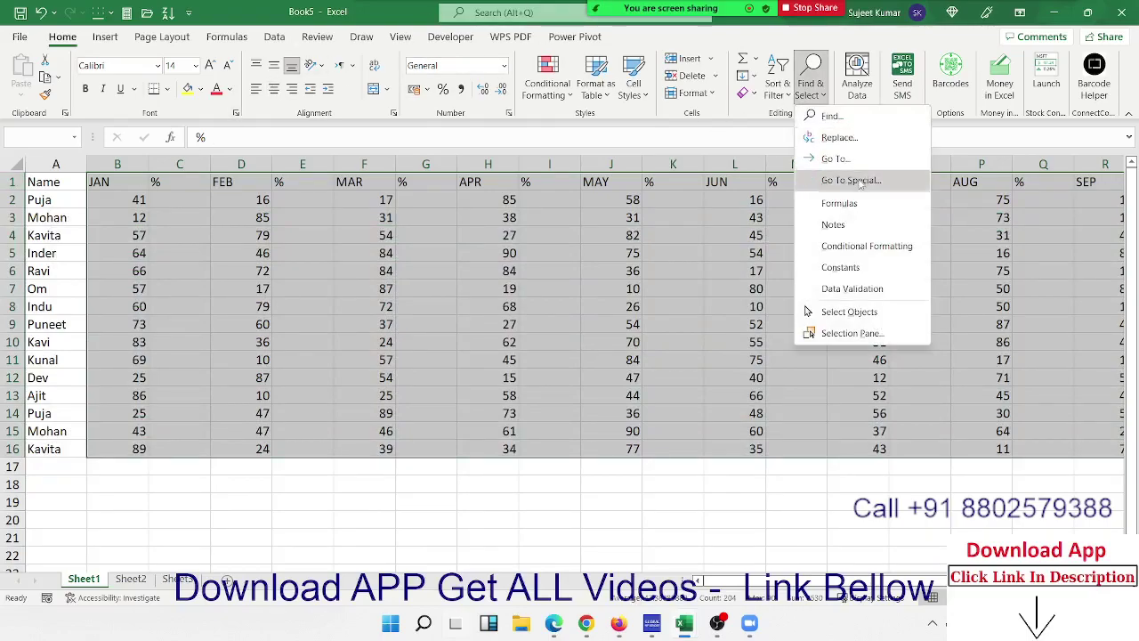
click(850, 180)
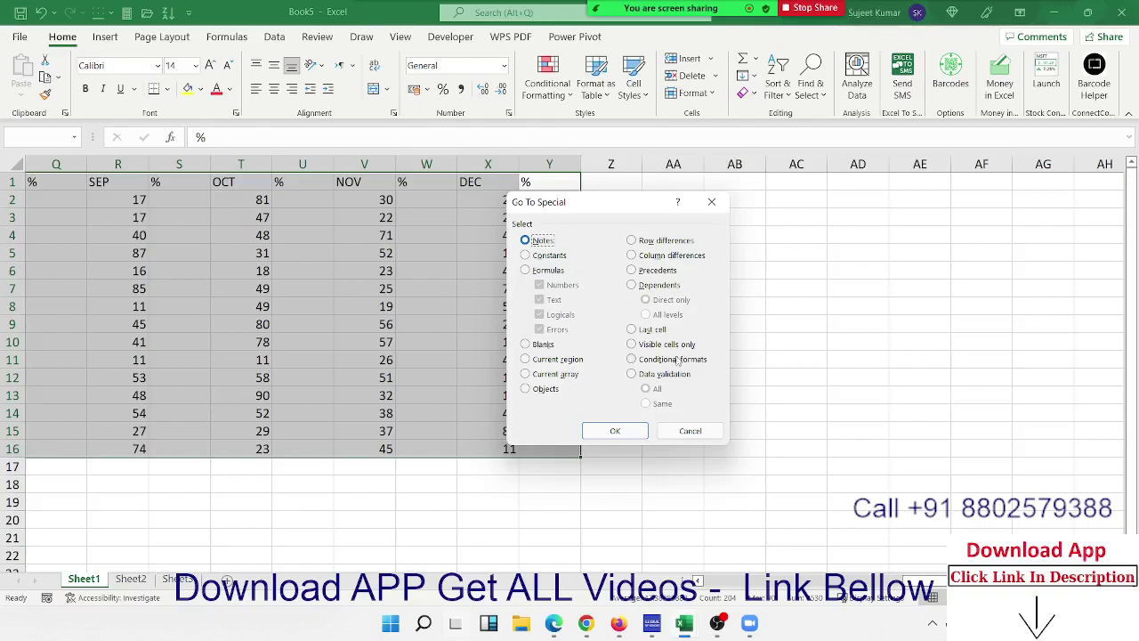
click(552, 349)
click(612, 431)
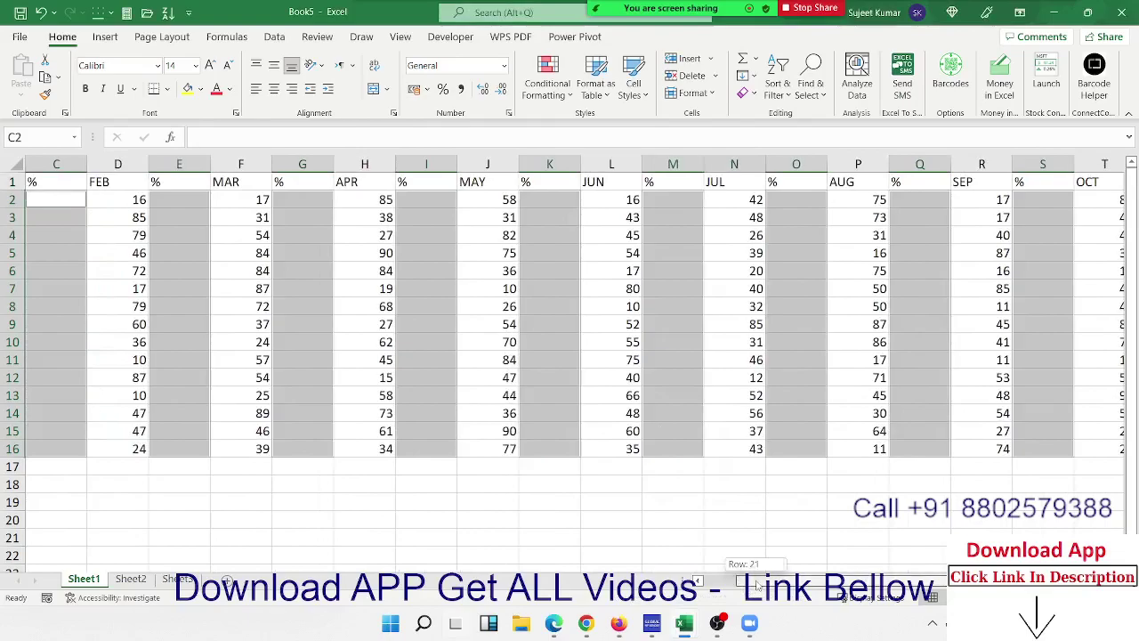
Step: Enter =B2/70 into all selected blank % cells at once with Ctrl+Enter
drag(759, 583, 716, 597)
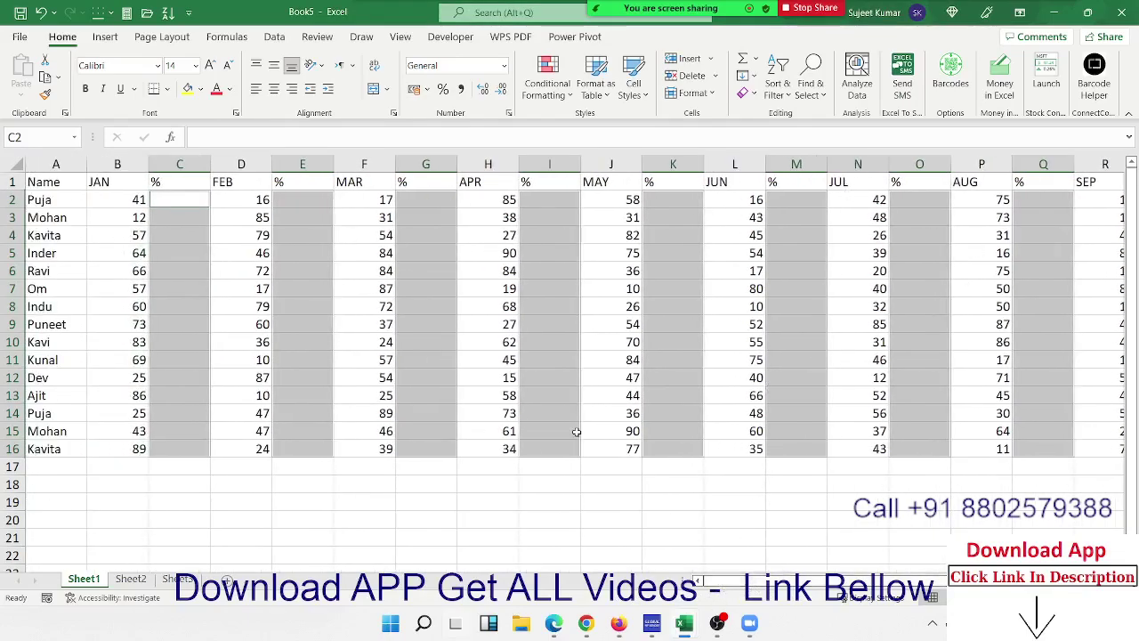
text(=)
key(Left)
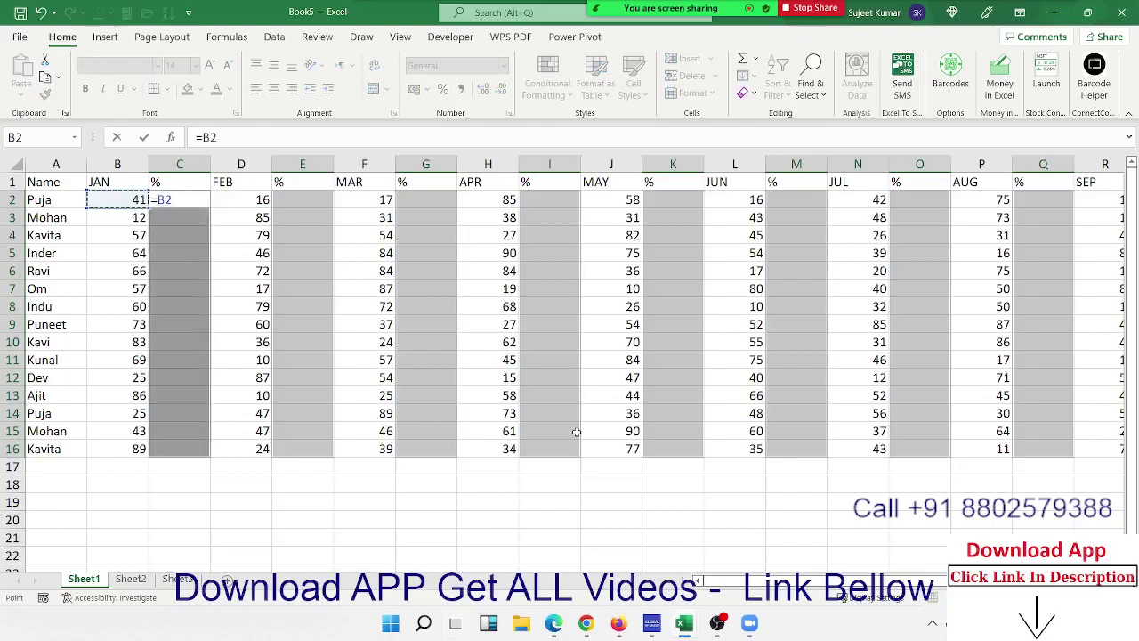
text(/70)
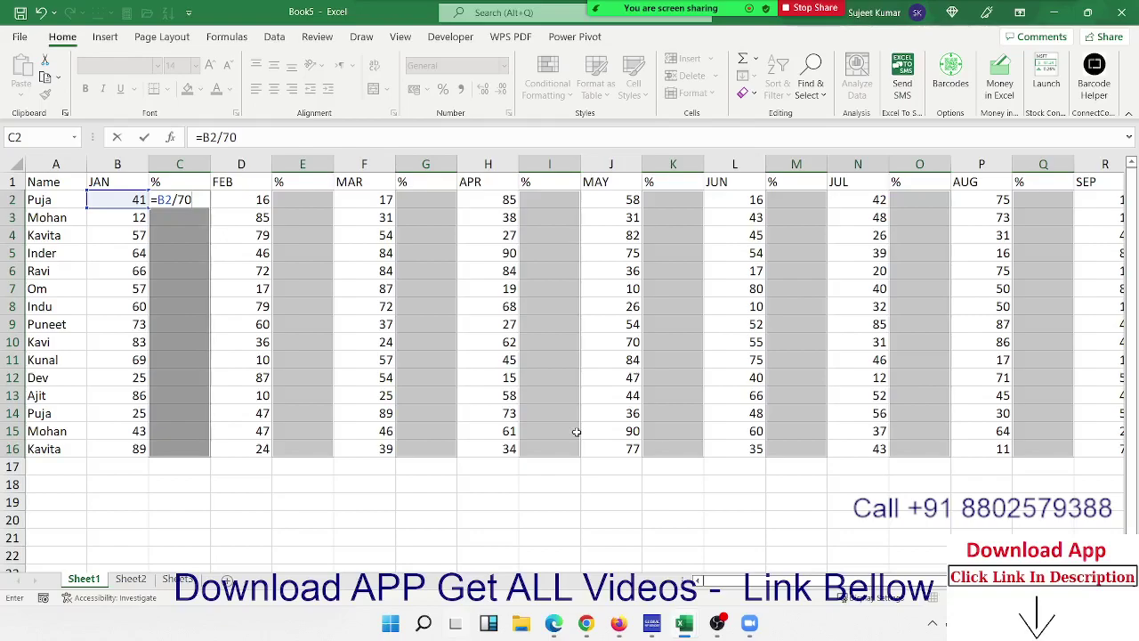
key(ctrl+Return)
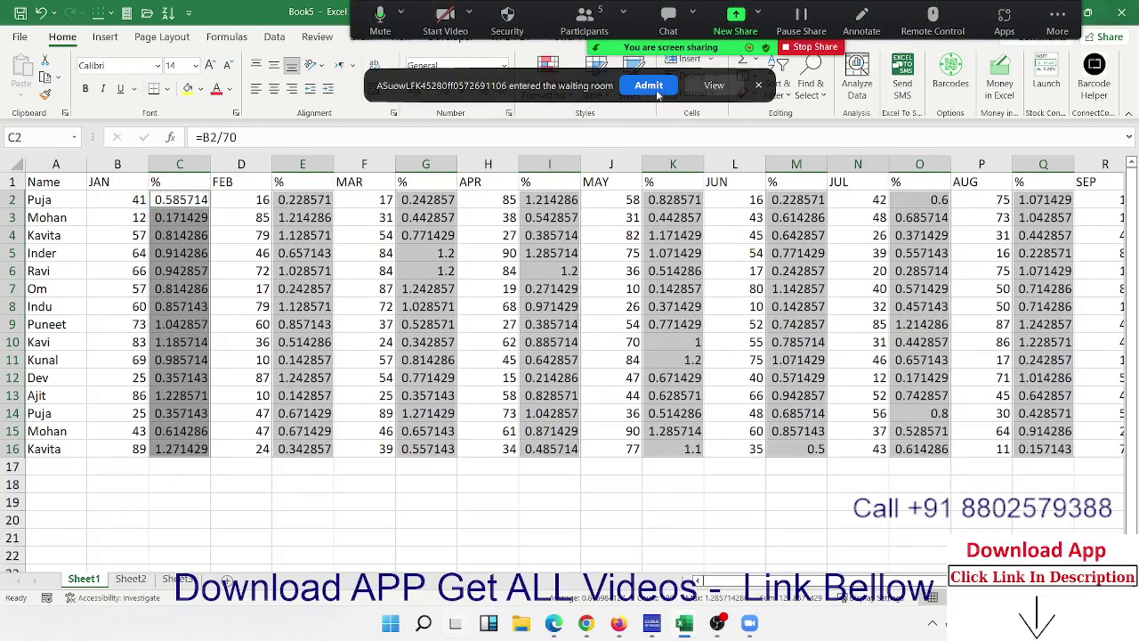
Step: Dismiss the Zoom notification and admit the waiting-room guest into the meeting
click(758, 85)
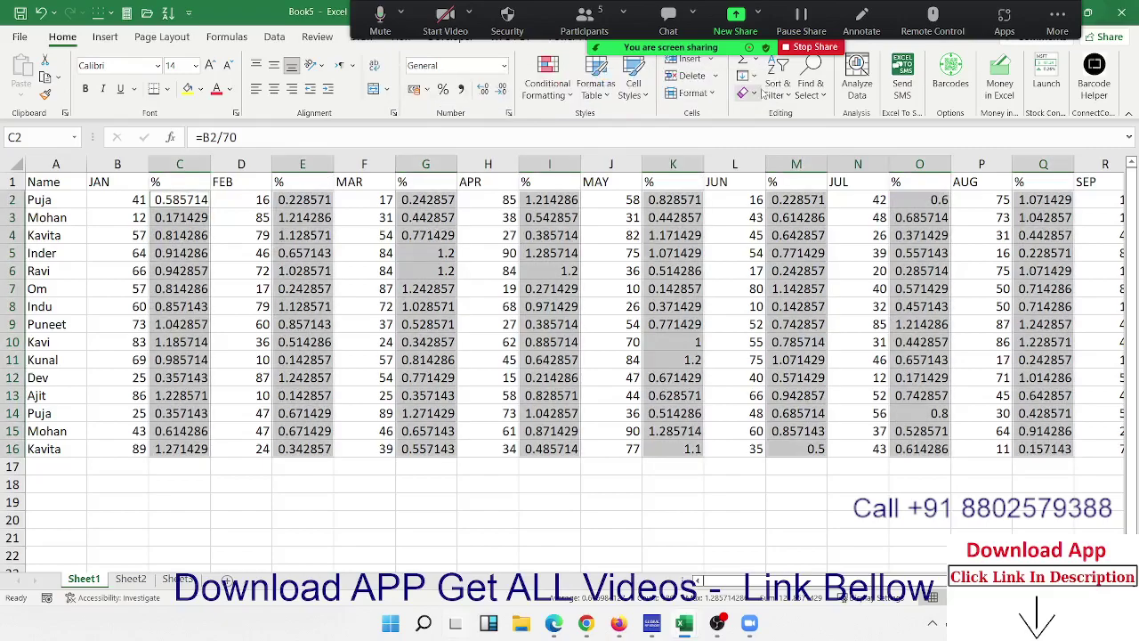
click(598, 22)
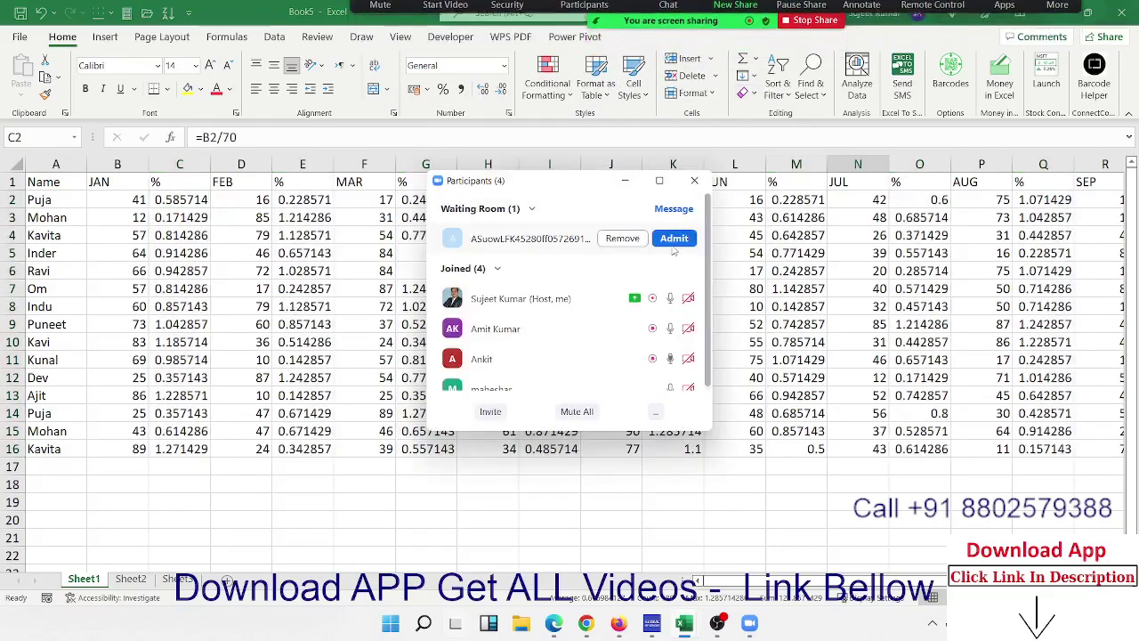
click(673, 239)
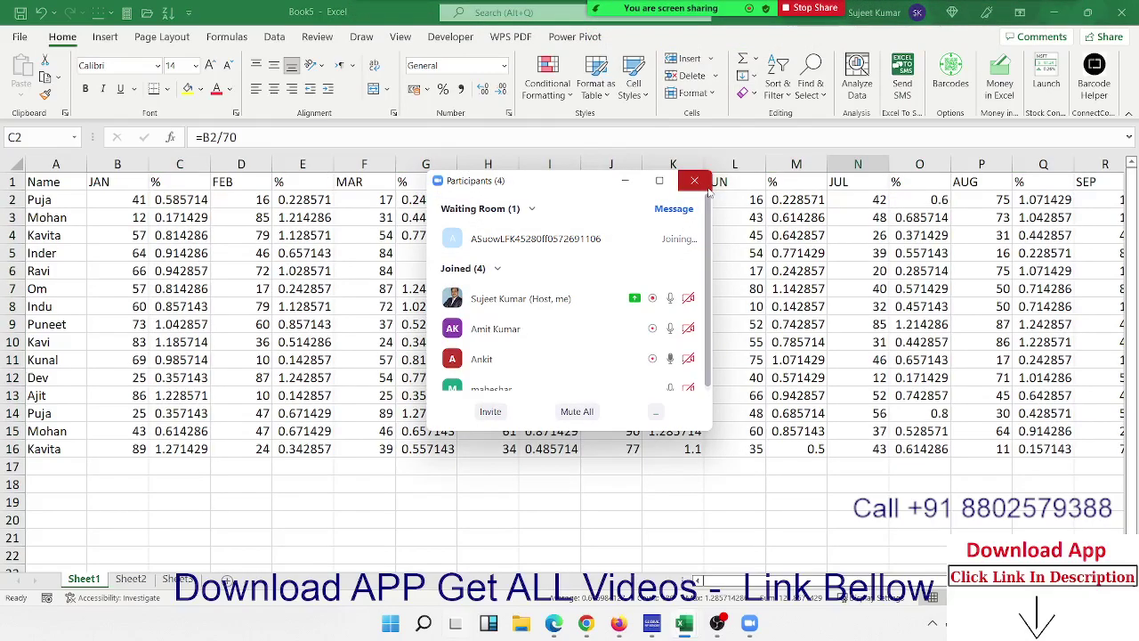
click(709, 190)
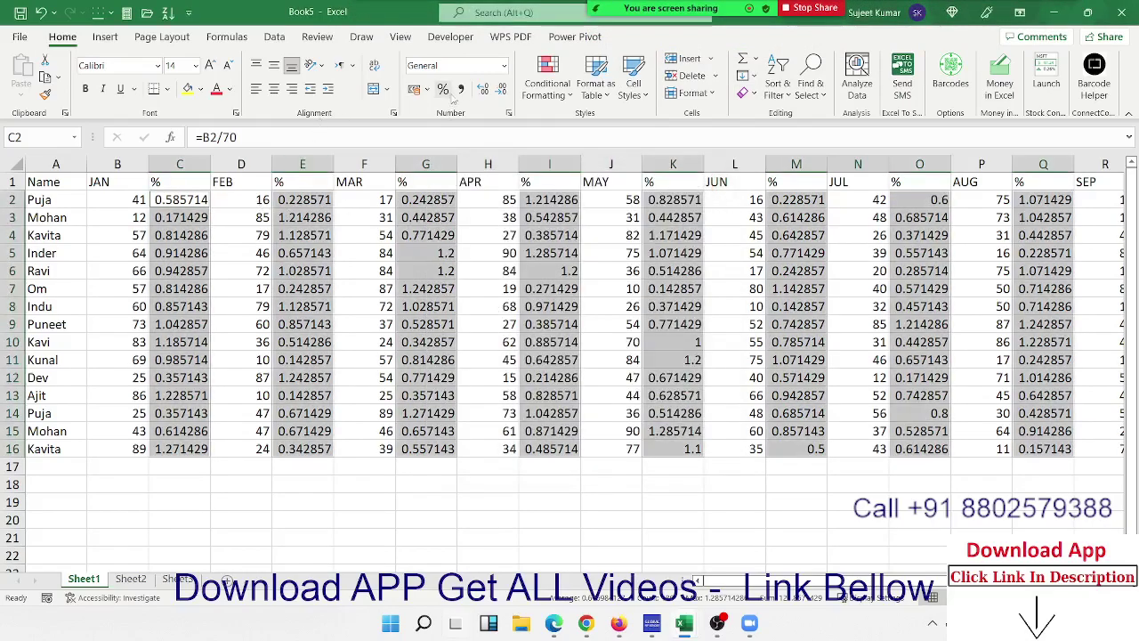
Step: Apply Percent Style to the % columns, check row 9 values like 59%, then view Sheet2
click(442, 90)
click(363, 361)
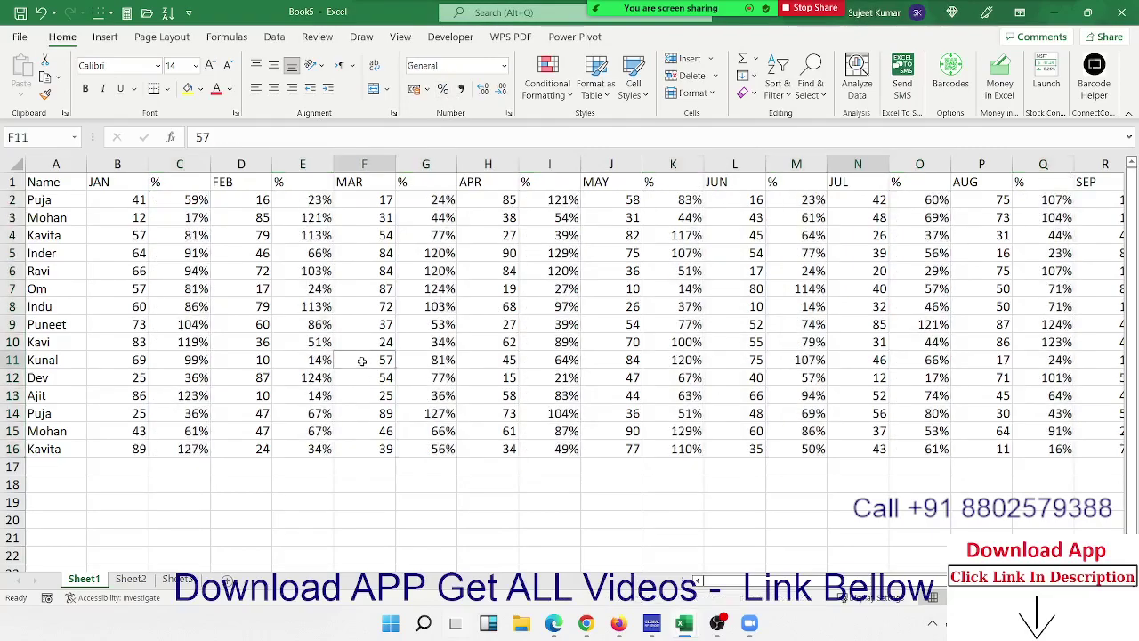
click(623, 324)
click(752, 323)
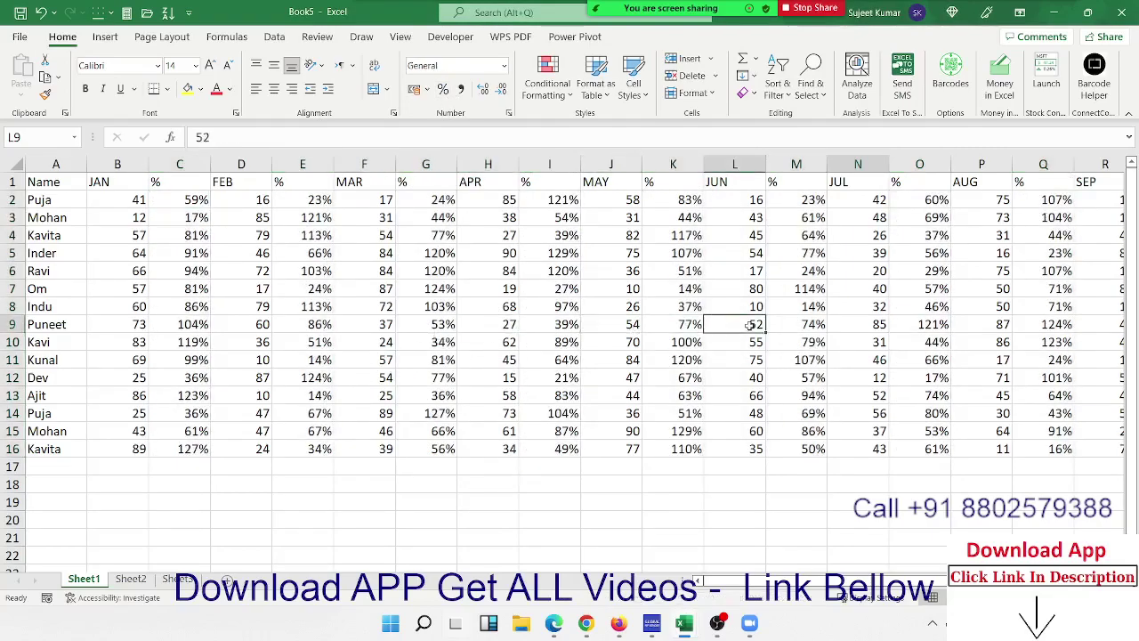
click(804, 324)
click(877, 324)
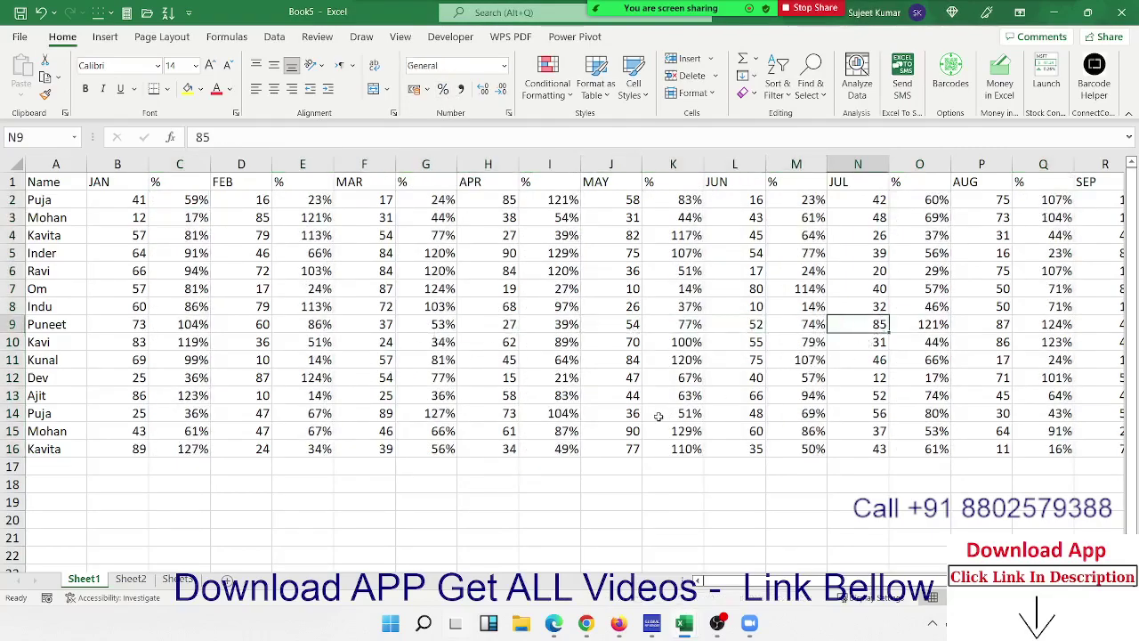
click(129, 580)
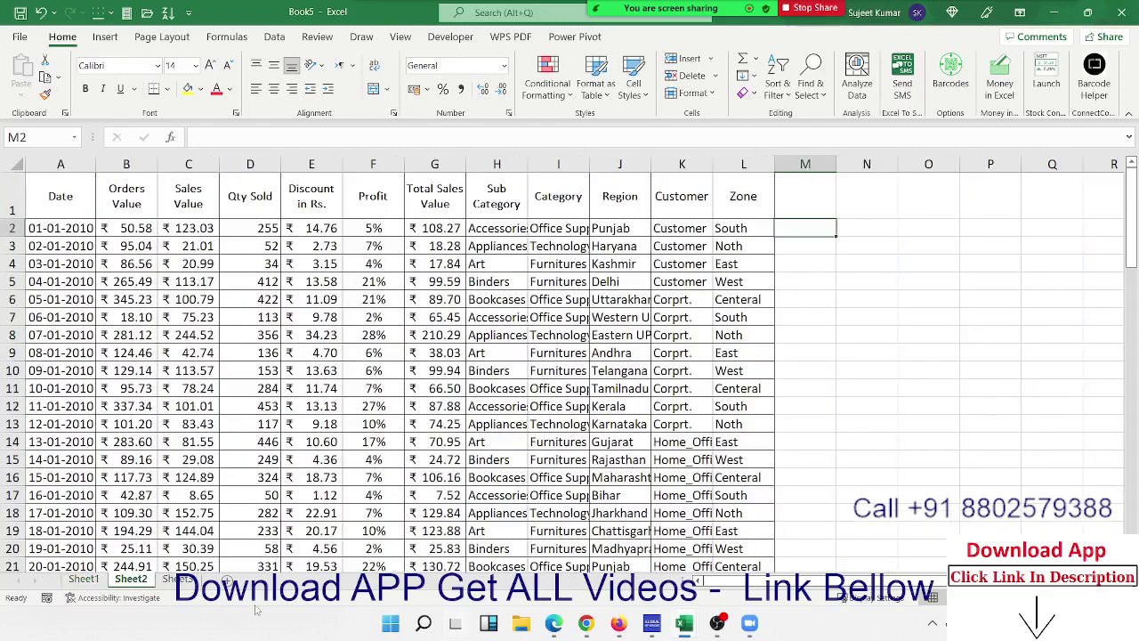
Step: On Sheet3, fill D8:J18 with 625 using Ctrl+Enter, then clear the range again
click(178, 579)
drag(238, 306, 602, 484)
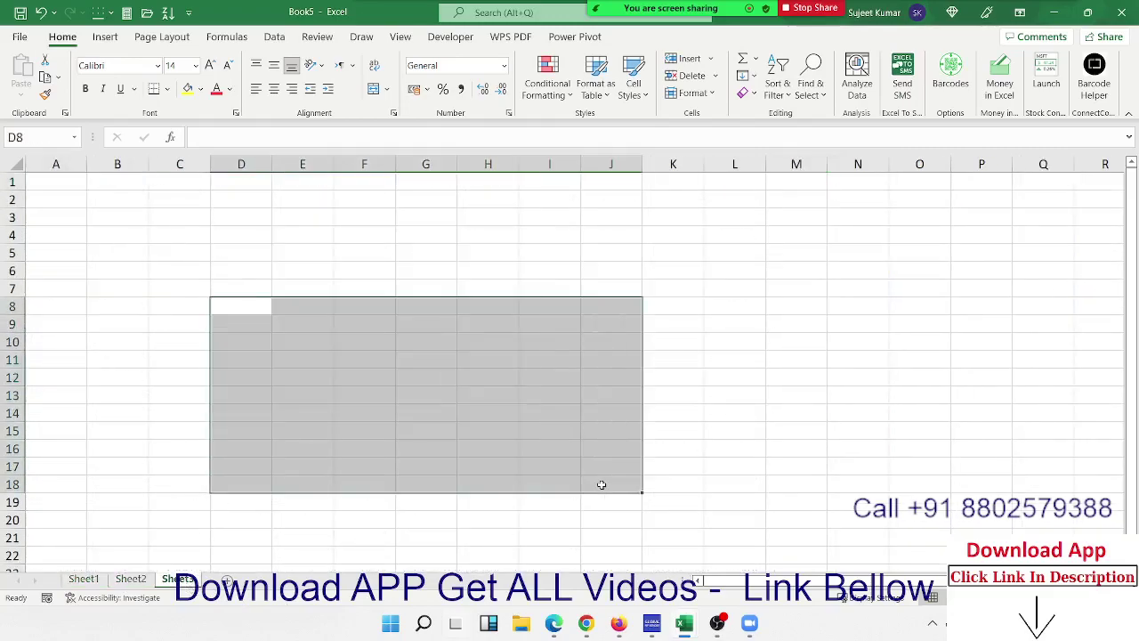
text(2565)
key(Return)
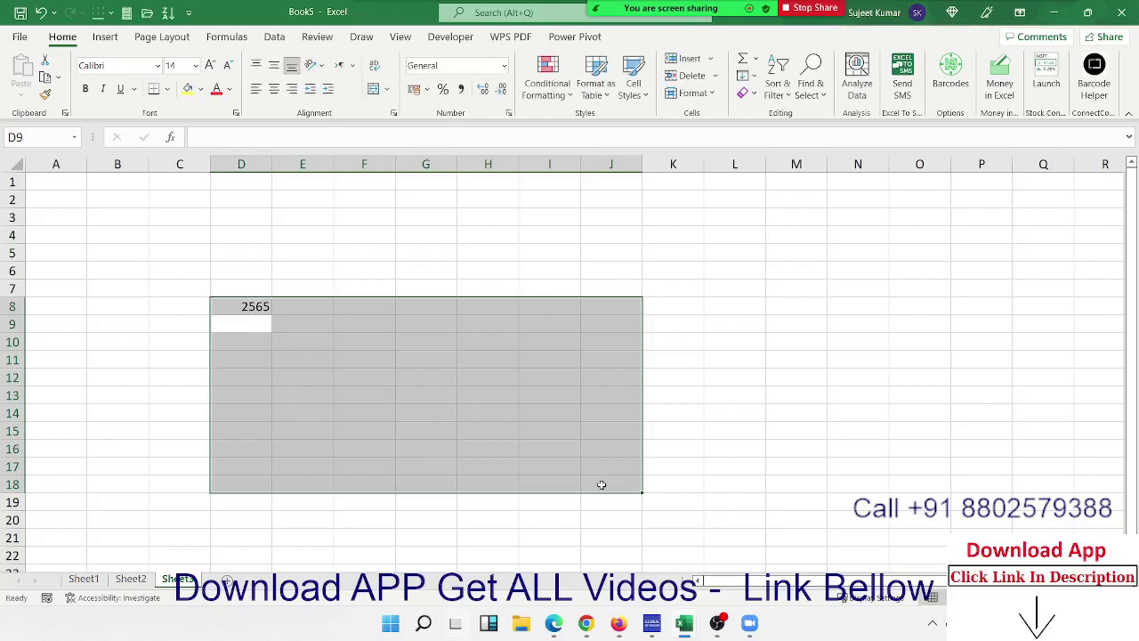
text(625)
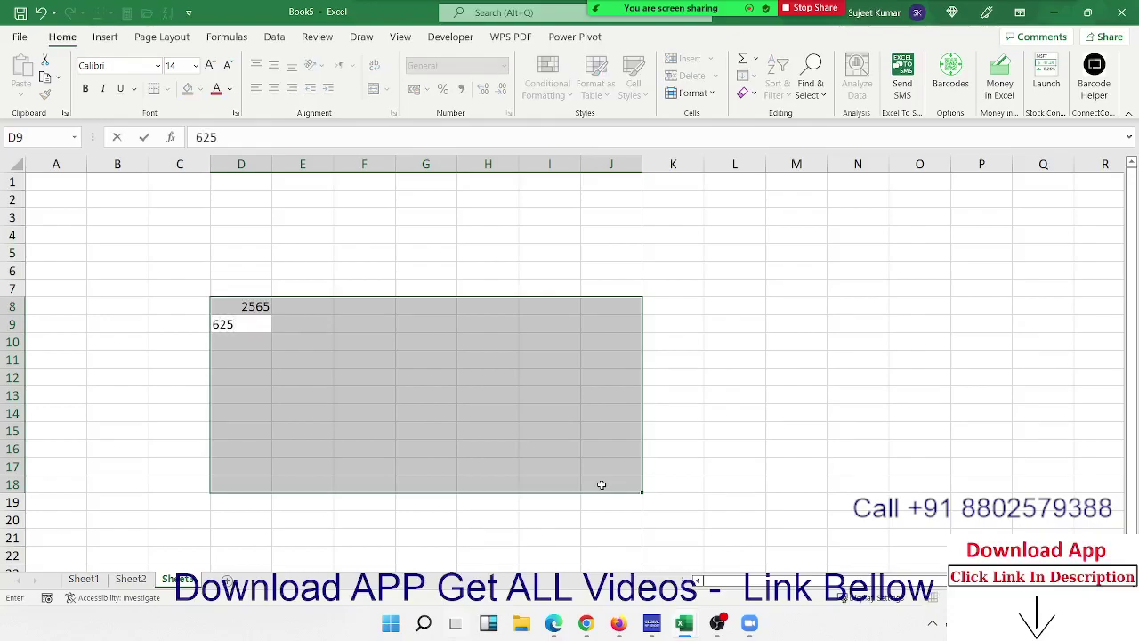
key(ctrl+Return)
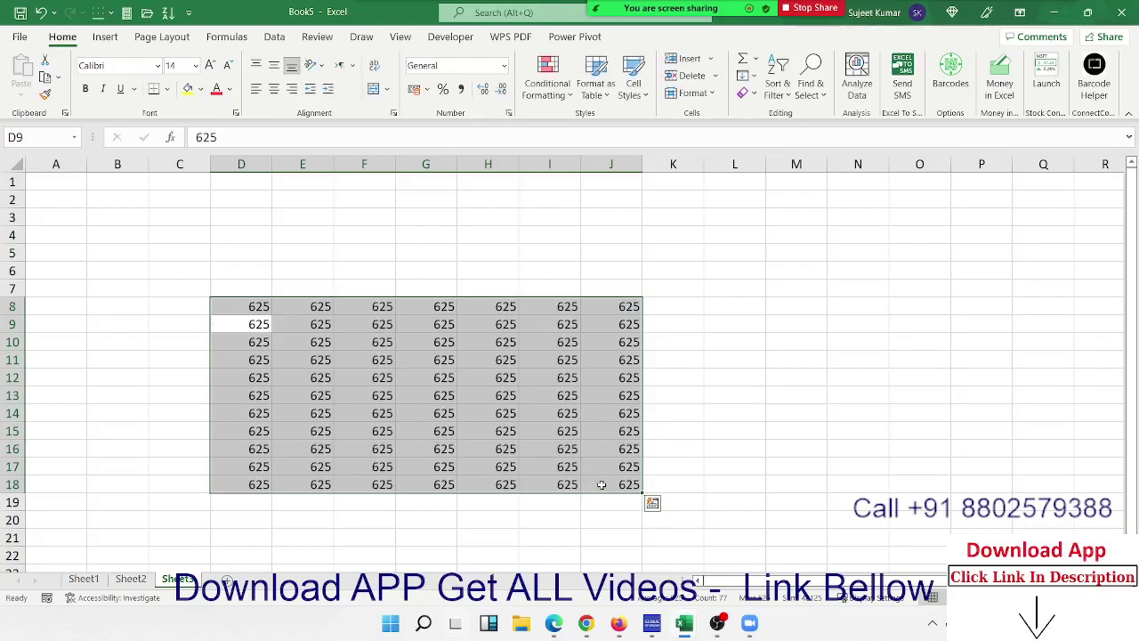
key(Delete)
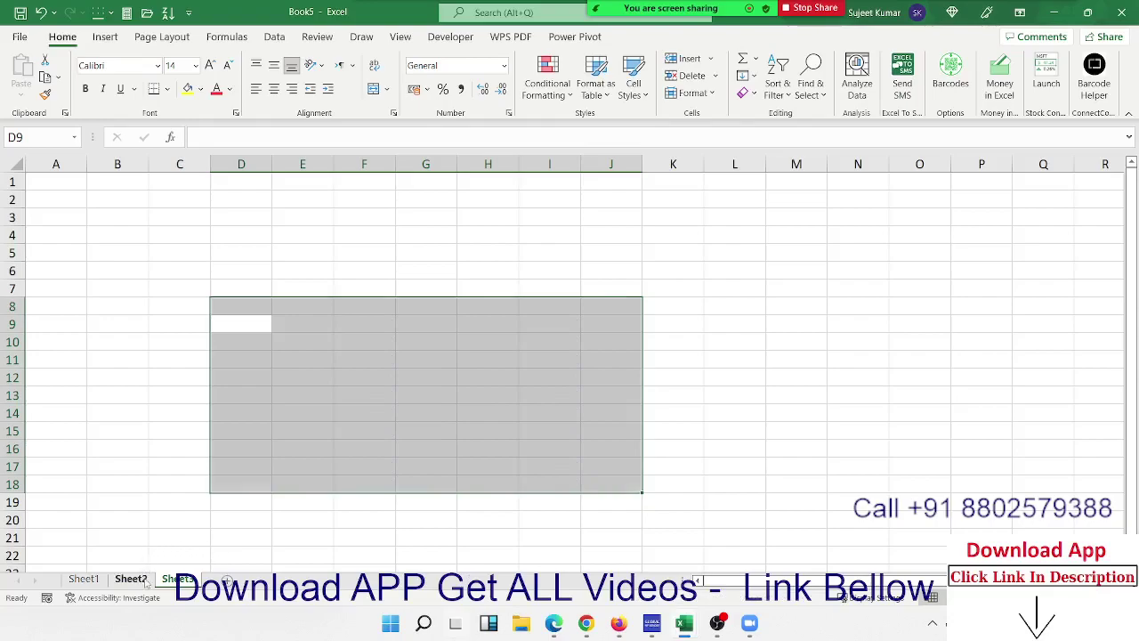
Step: Cycle through Sheet2, Sheet1 and Sheet3, ending on the empty Sheet3
click(134, 579)
click(85, 579)
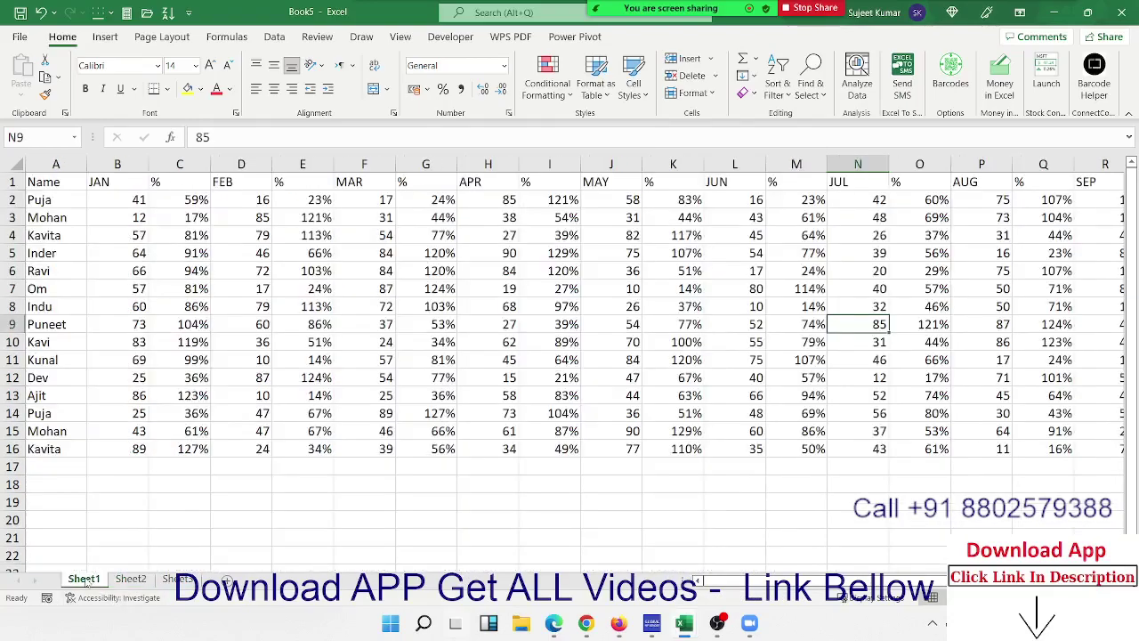
click(132, 579)
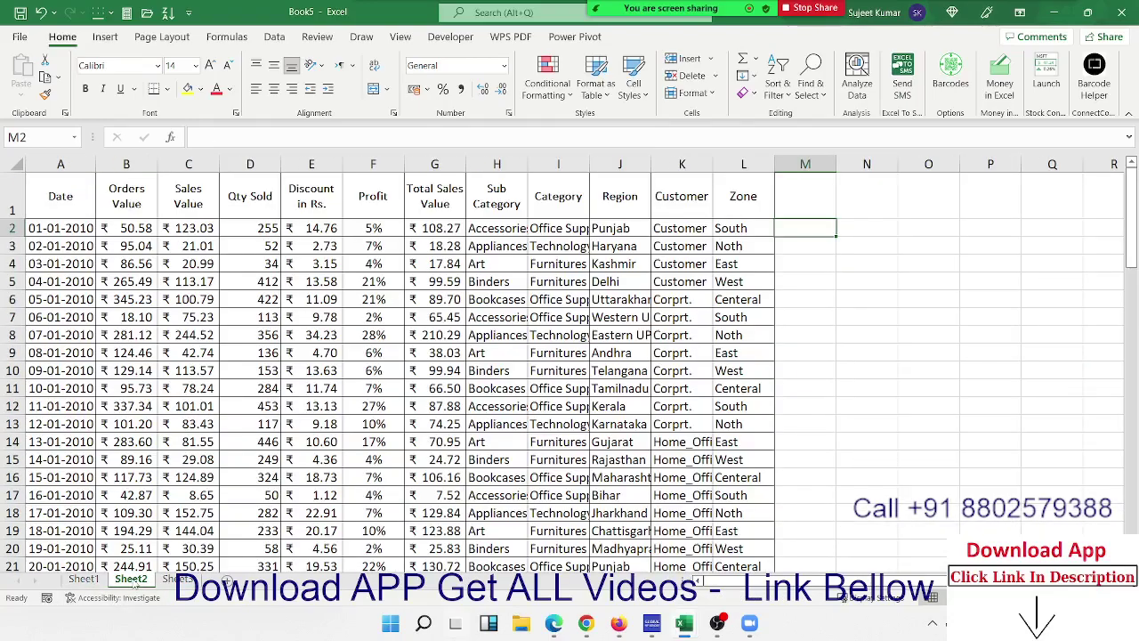
click(177, 578)
click(131, 579)
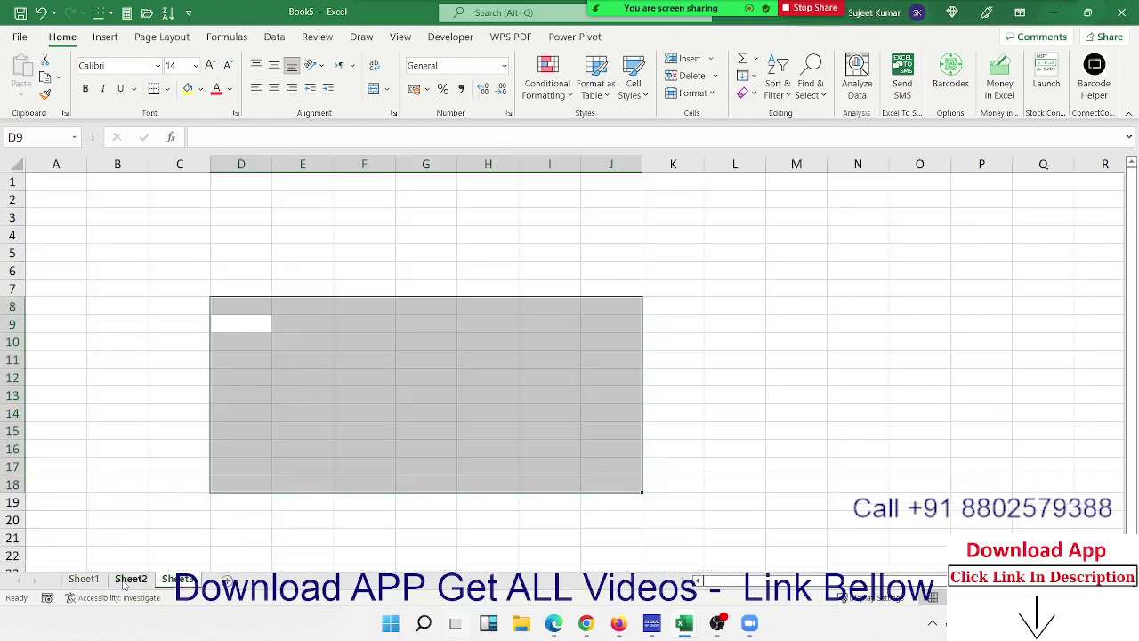
click(98, 585)
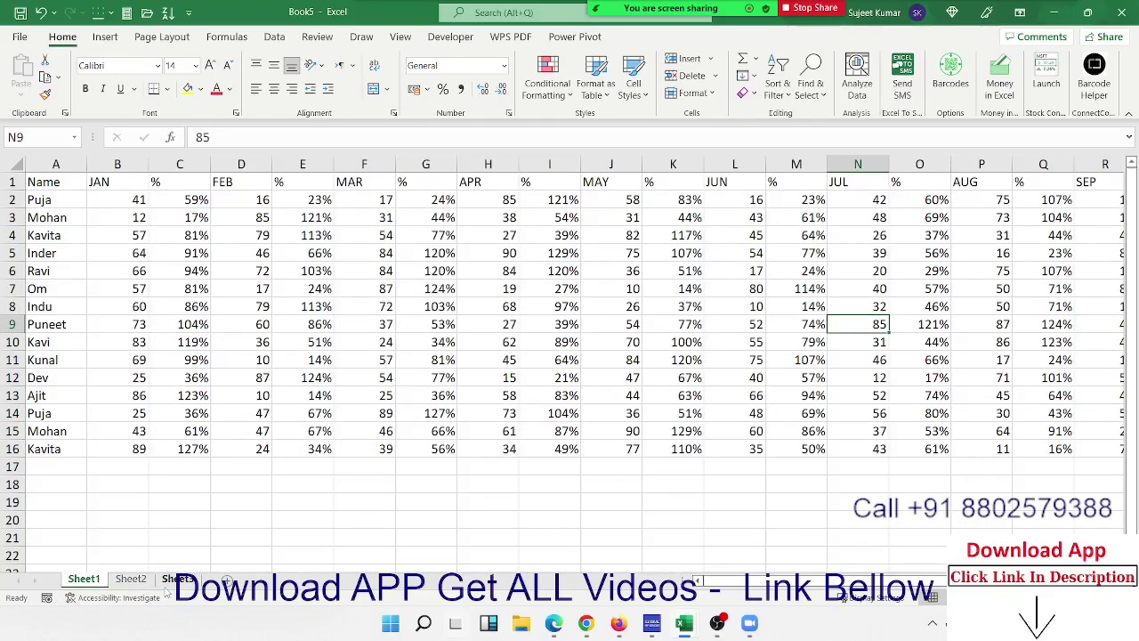
click(176, 579)
Step: Fill every cell of Sheet3's D5:I15 with 555, then move to Sheet1's monthly table
click(254, 356)
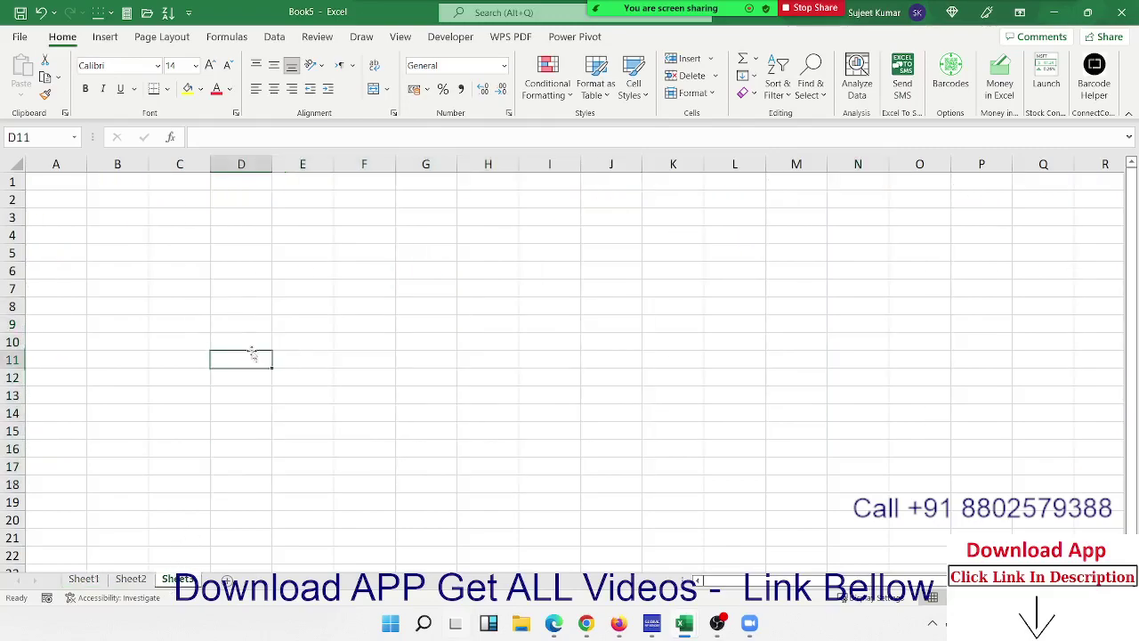
mouse_move(229, 252)
mouse_down()
mouse_move(400, 394)
mouse_move(542, 430)
mouse_up()
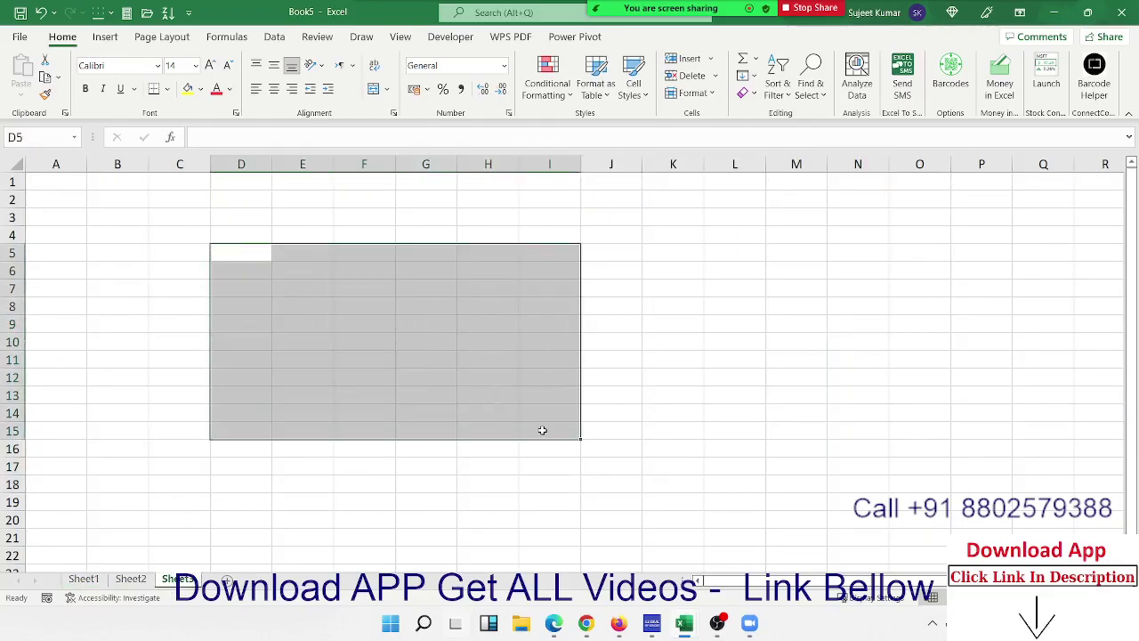
text(859)
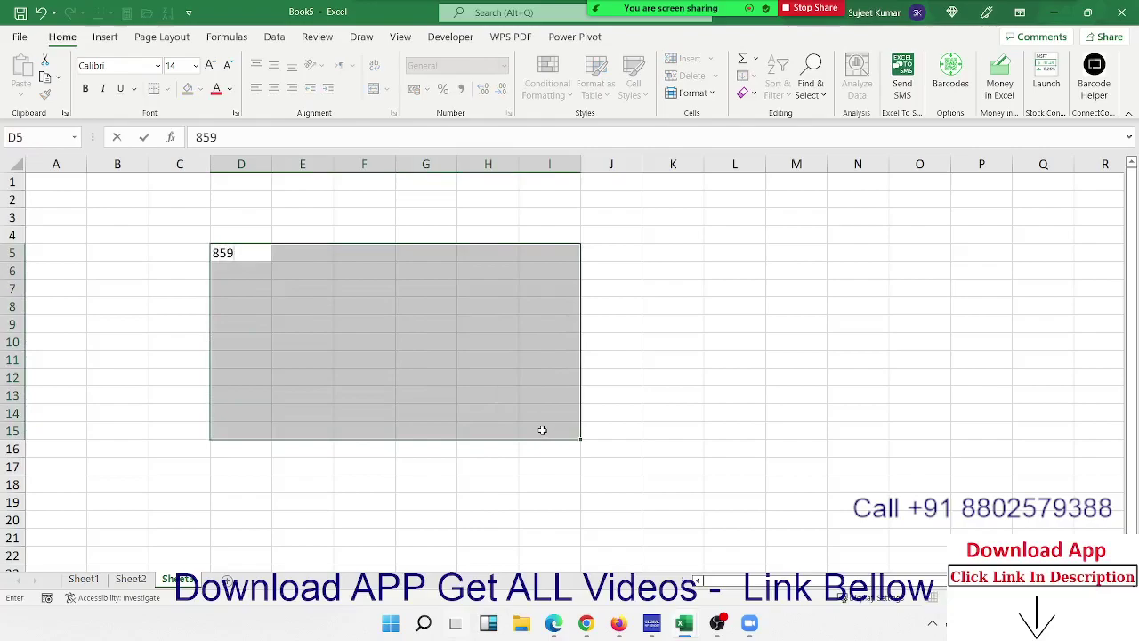
key(Return)
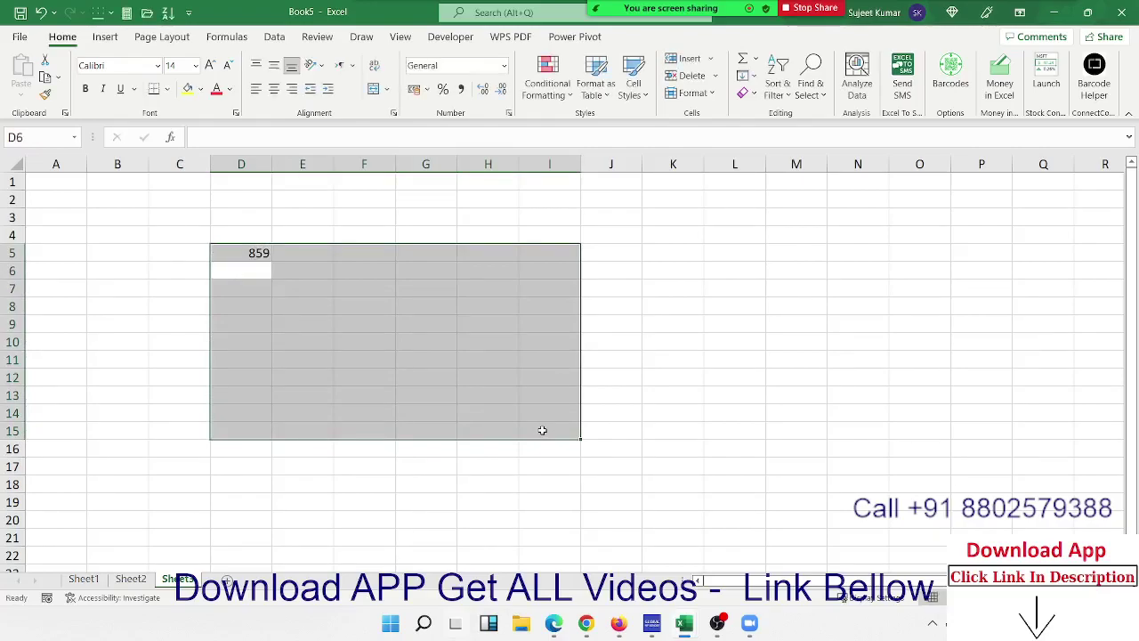
text(555)
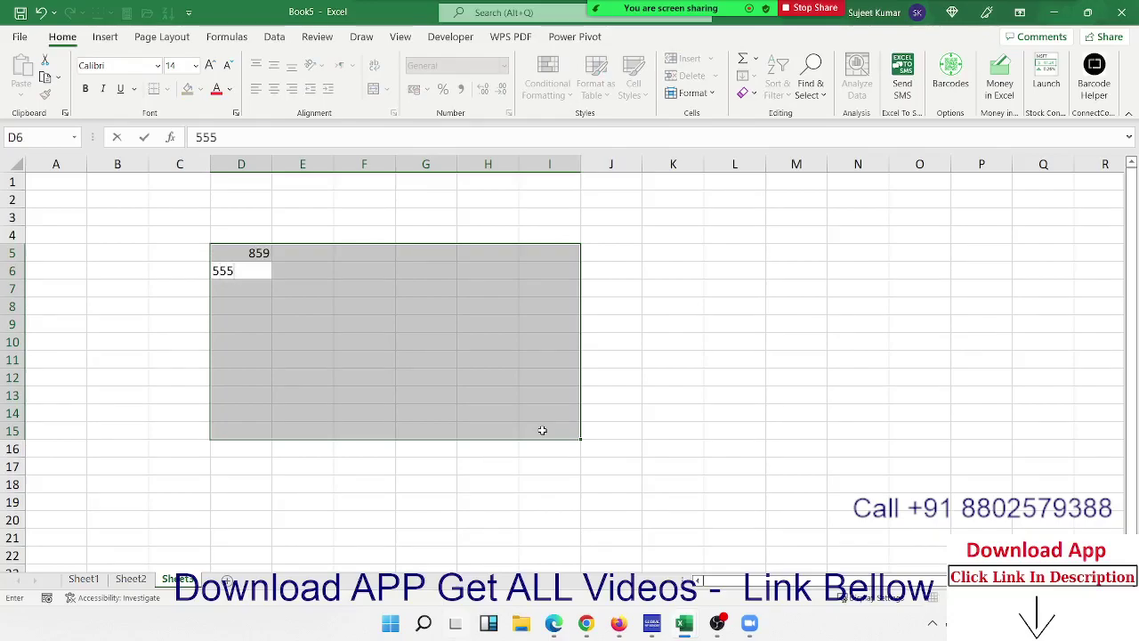
key(ctrl+Return)
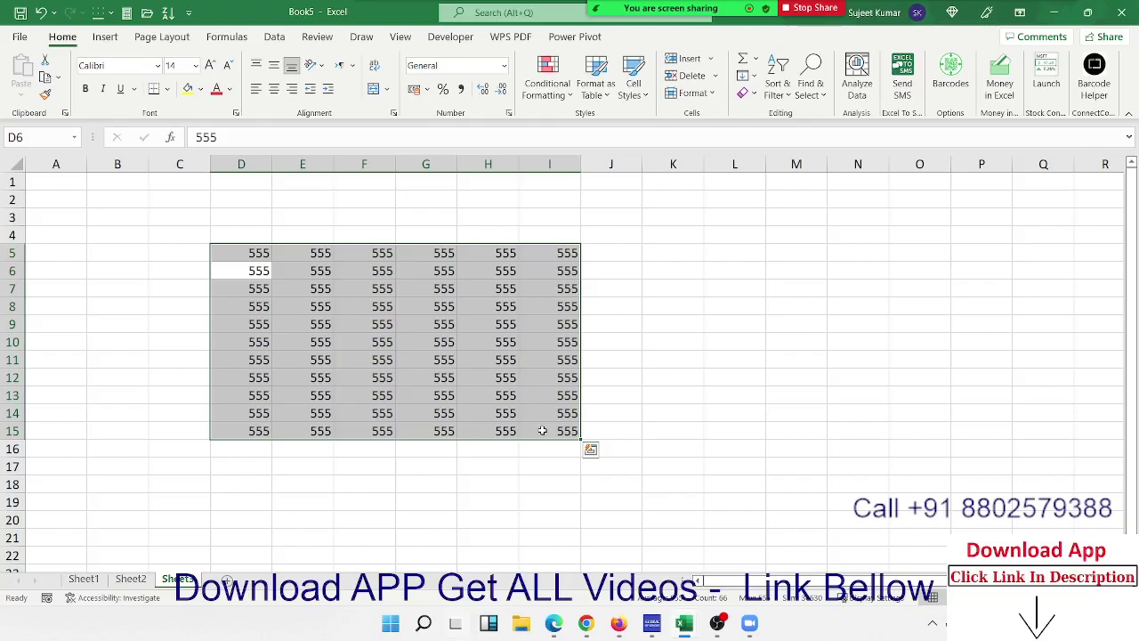
key(ctrl+Page_Up)
key(ctrl+Page_Up)
Step: Inspect Sheet1's percentage formulas, such as =B2/70 in C2 and the formula in Q7
click(188, 237)
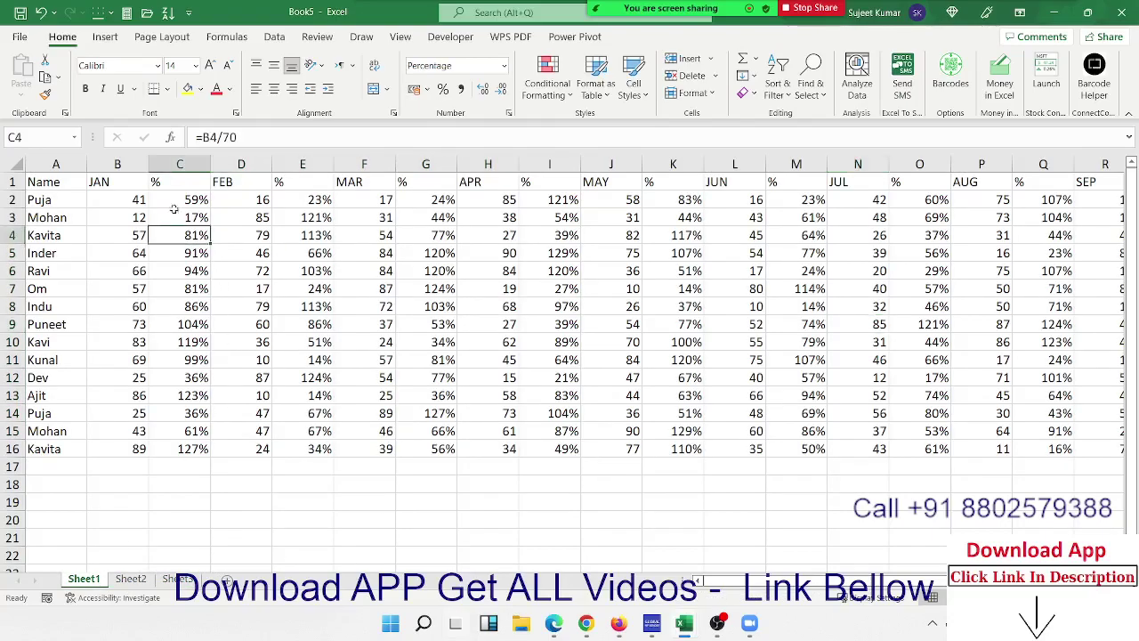
click(175, 197)
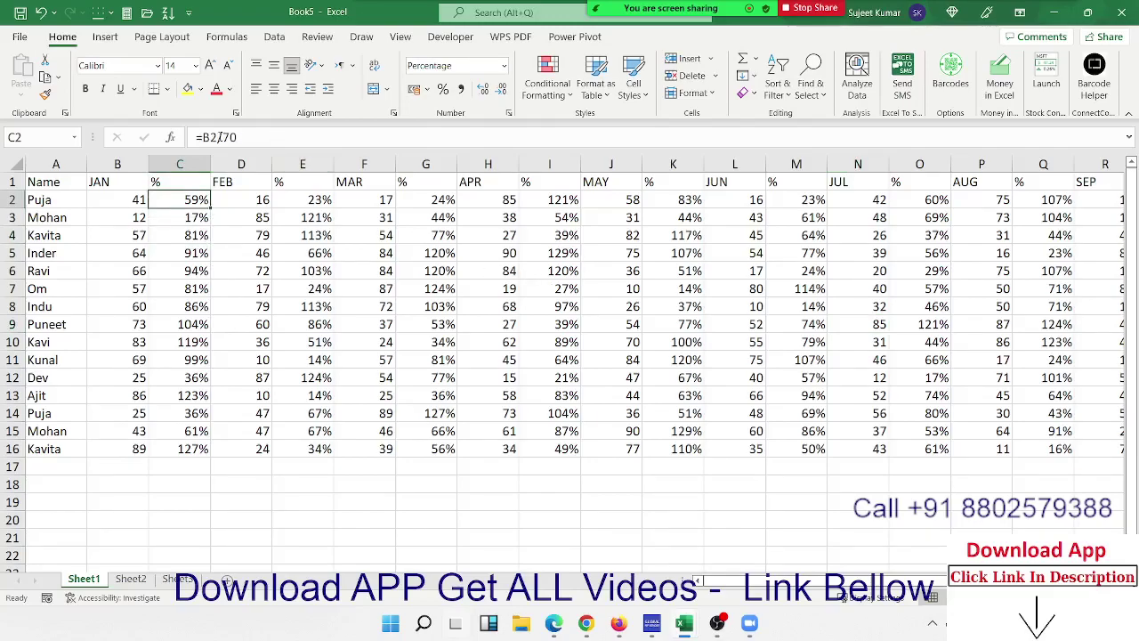
drag(219, 137, 194, 137)
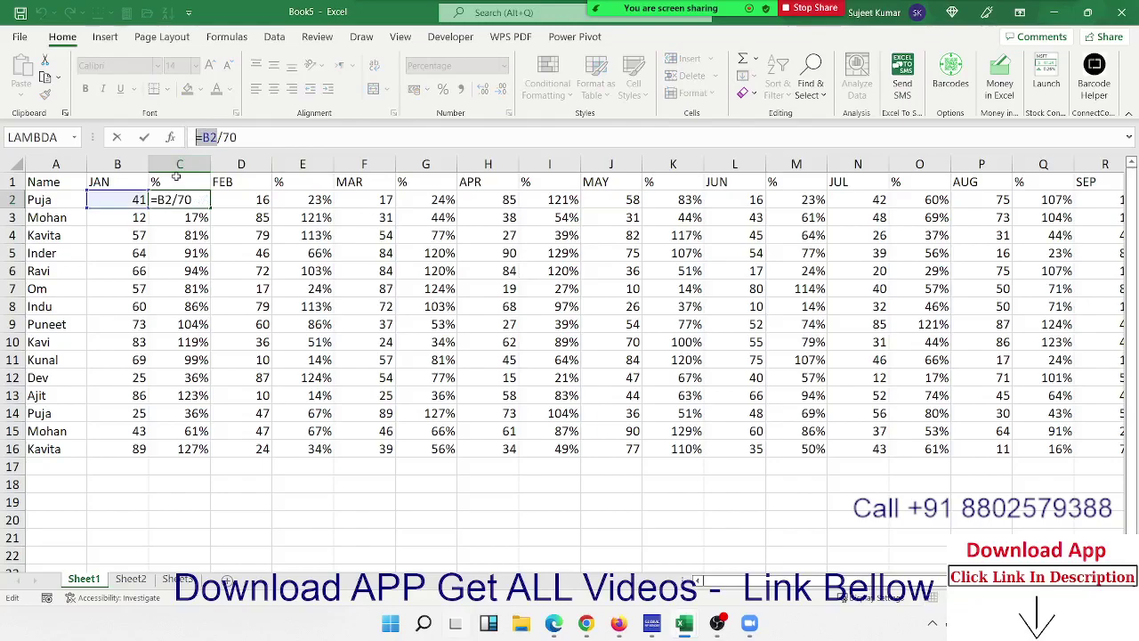
click(305, 218)
key(Escape)
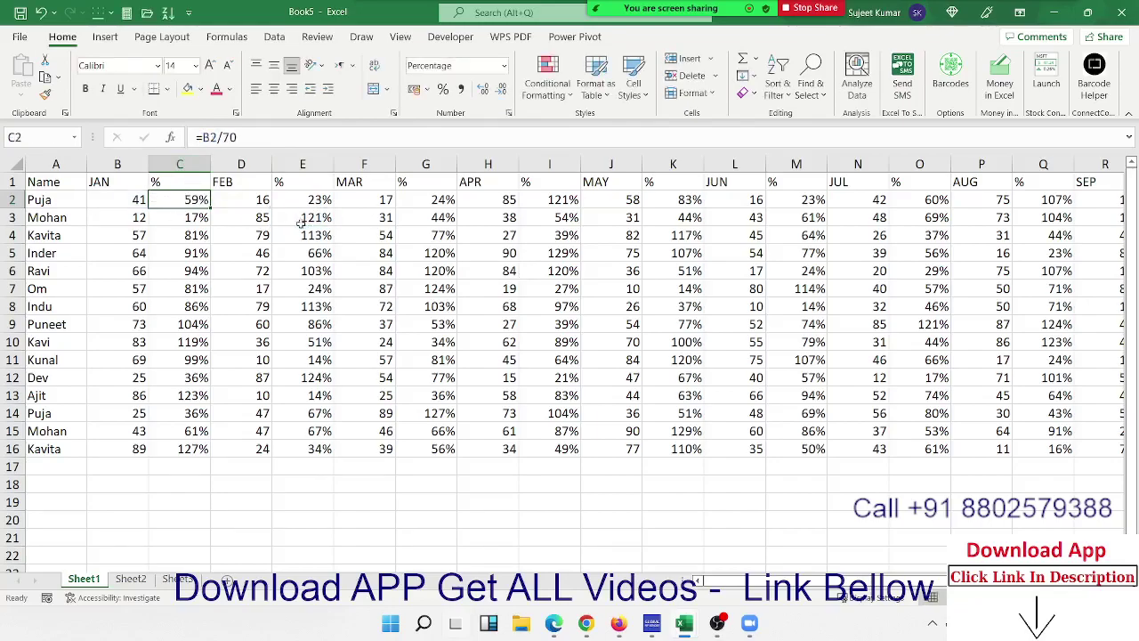
click(480, 256)
click(547, 271)
click(737, 272)
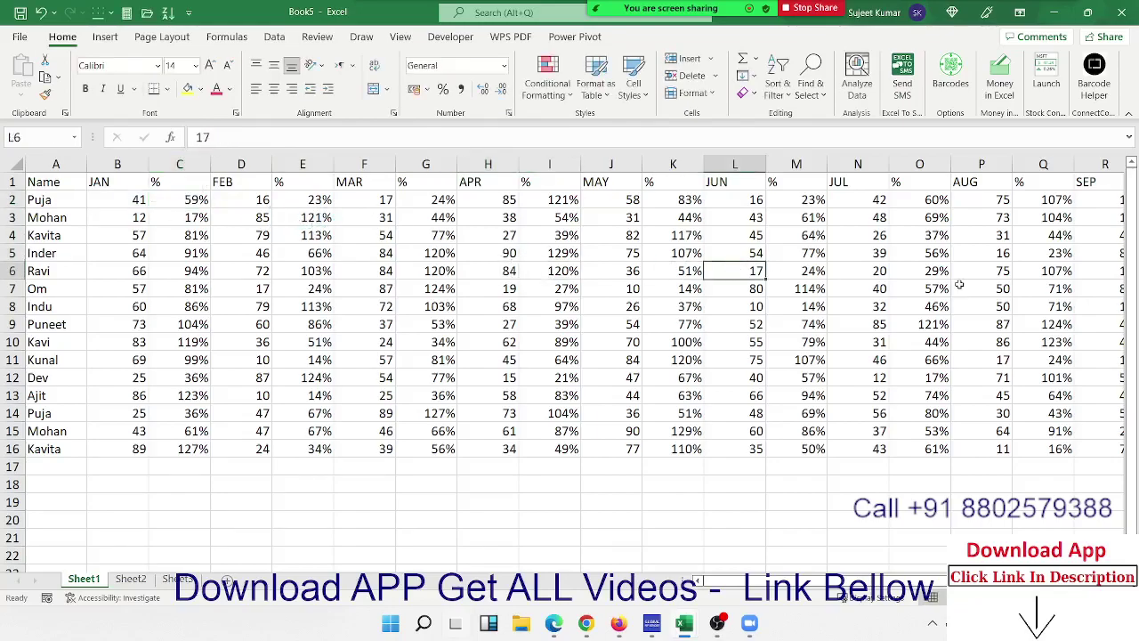
click(1005, 287)
click(1025, 288)
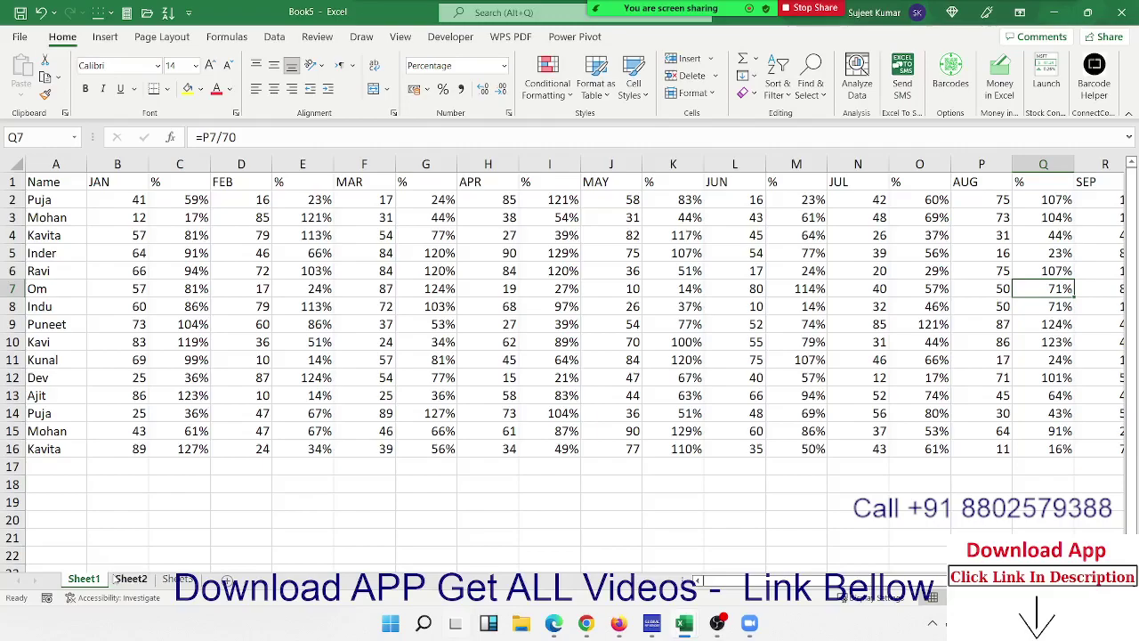
Step: Visit Sheet2 and Sheet3, then add a new blank Sheet4
click(125, 579)
click(166, 568)
click(177, 579)
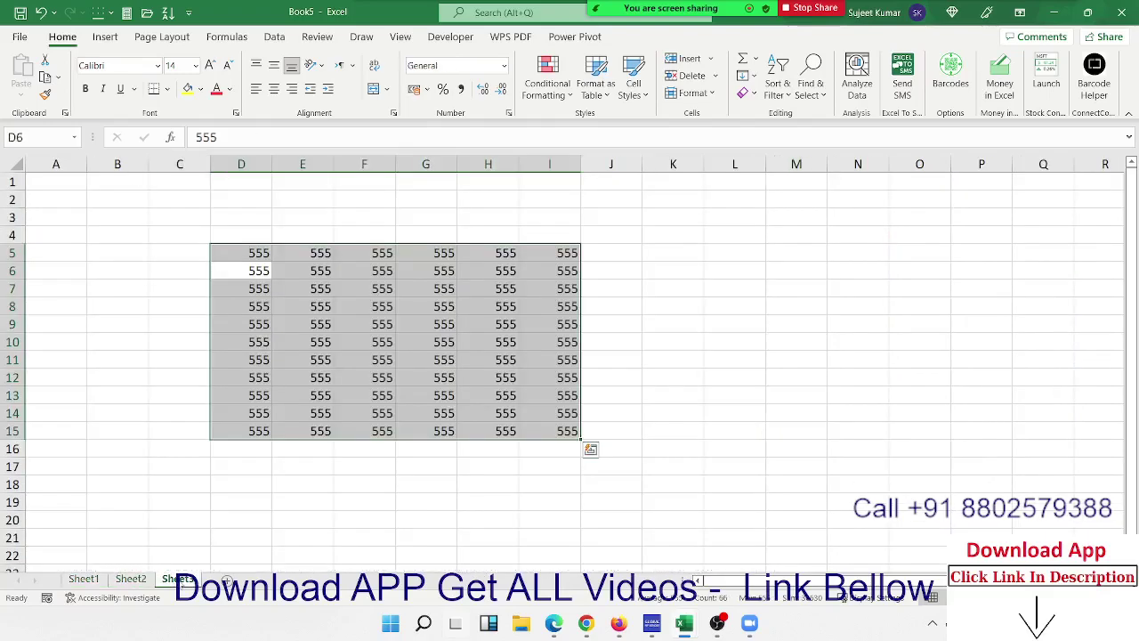
click(228, 579)
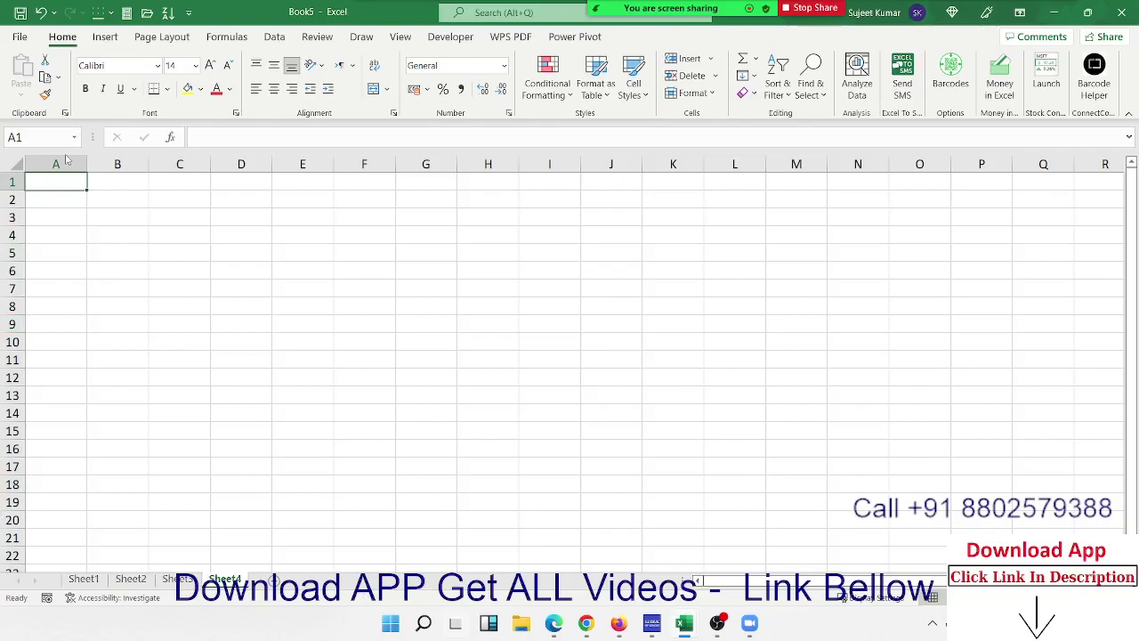
Step: Put the heading Sr in A5 and serial numbers 1 to 12 down to A17
click(69, 254)
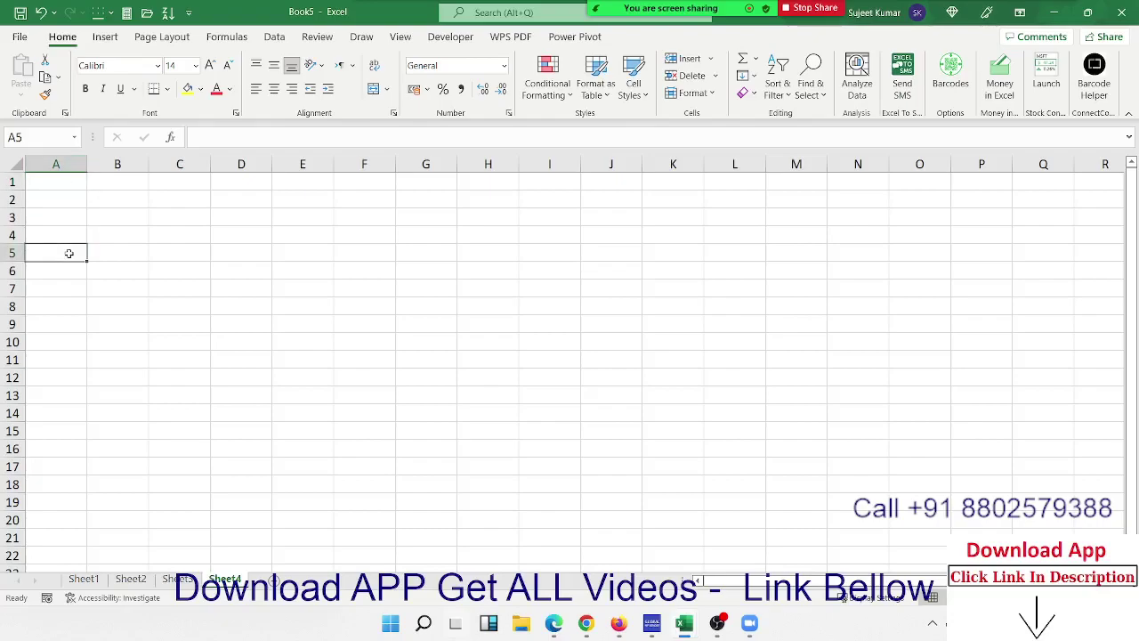
text(Sr)
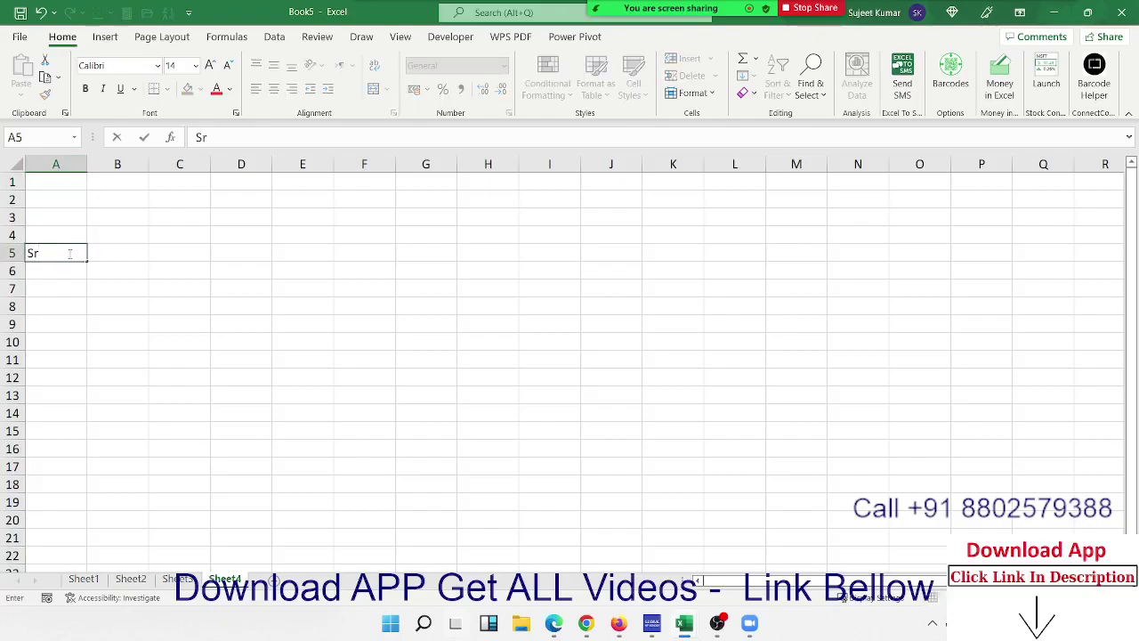
key(Return)
text(1)
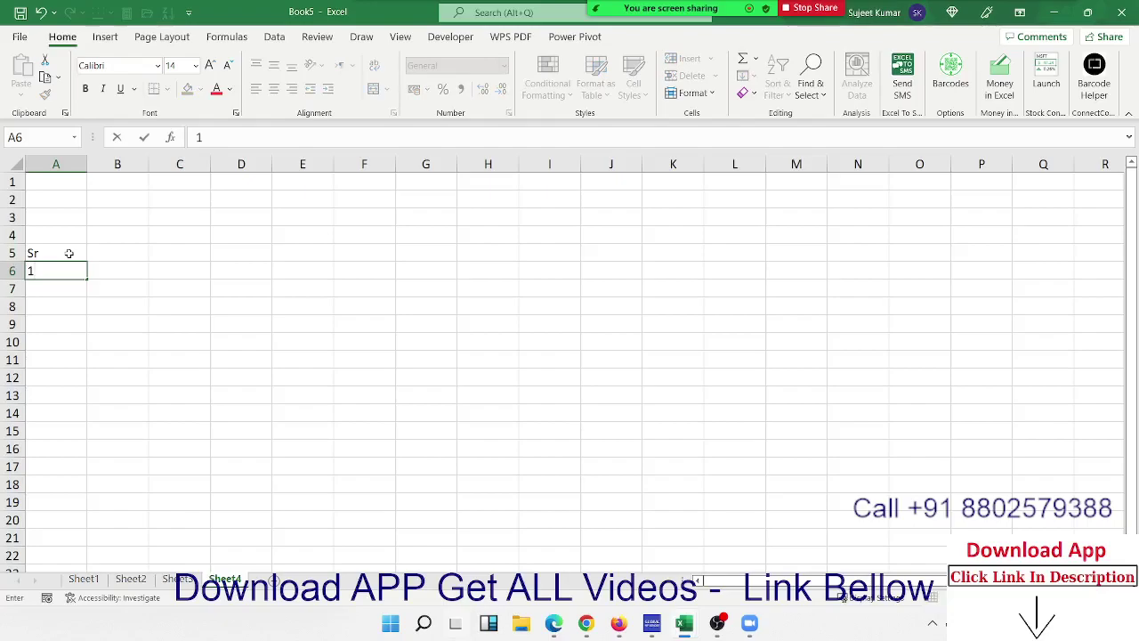
key(Return)
text(2)
key(ctrl+Return)
key(shift+Up)
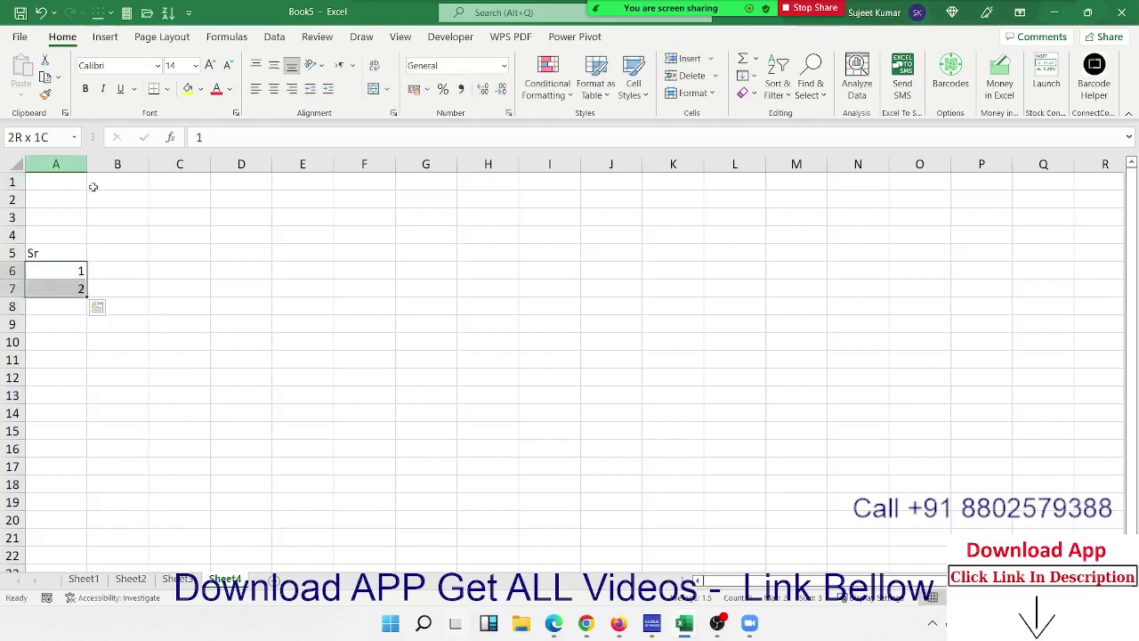
drag(86, 297, 73, 439)
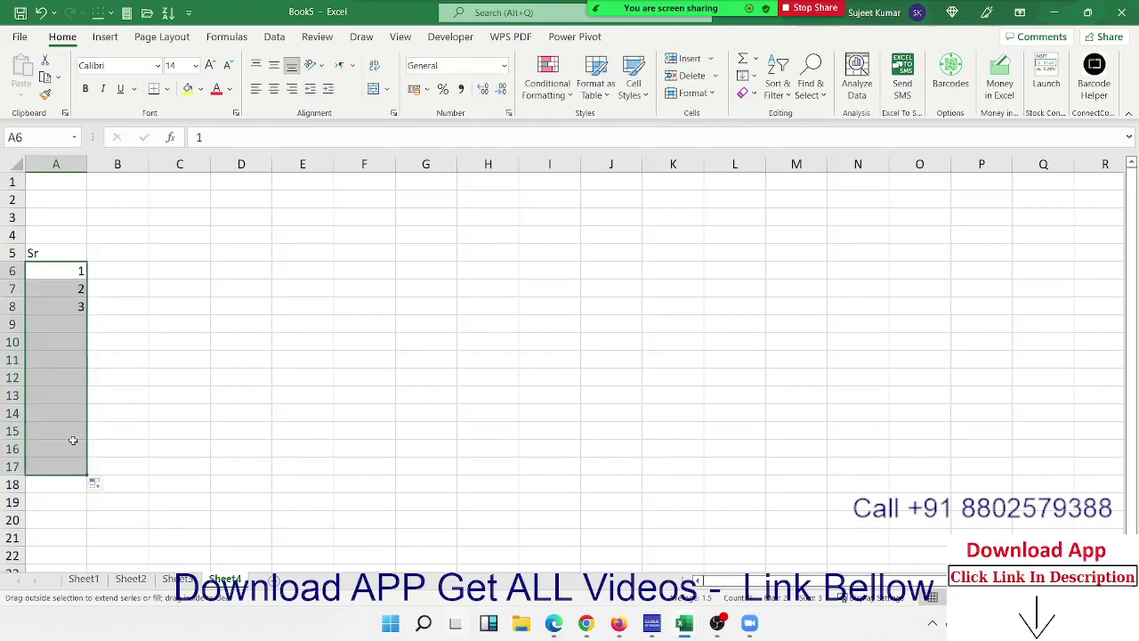
Step: Add the Name heading in B5 and fill twelve names down to B17
click(134, 257)
text(NAme)
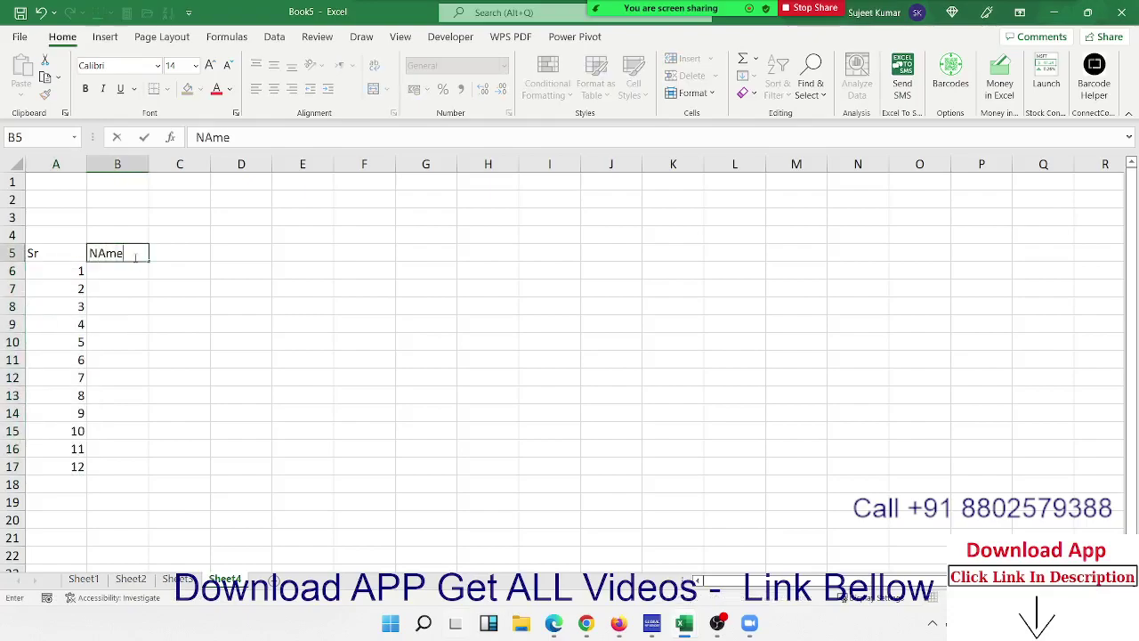
key(Return)
text(Puja)
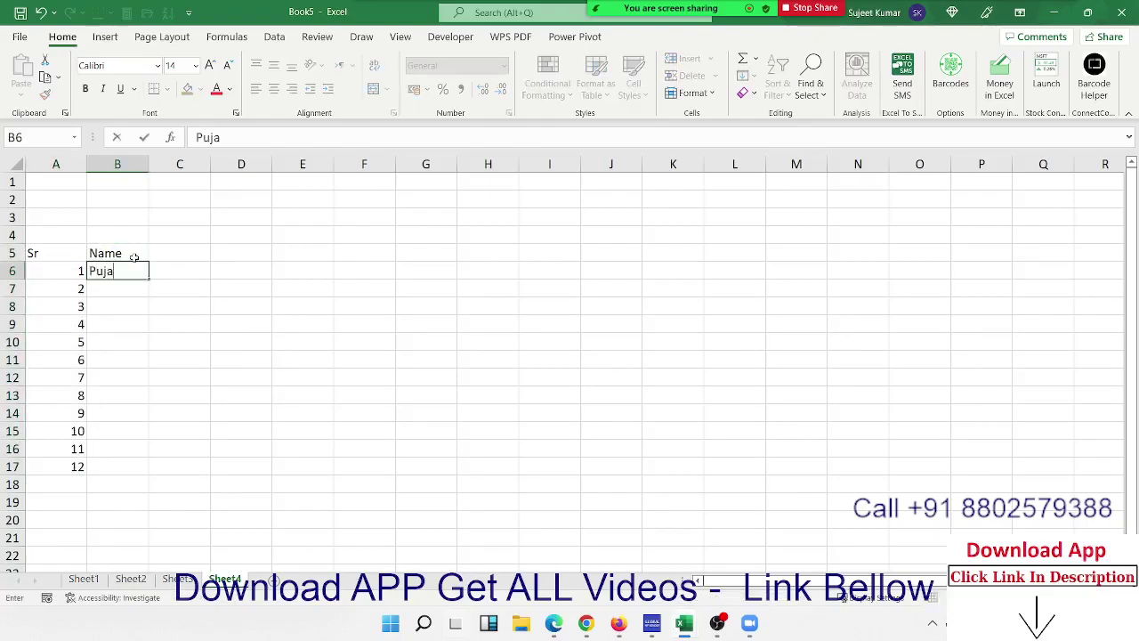
click(114, 312)
click(125, 275)
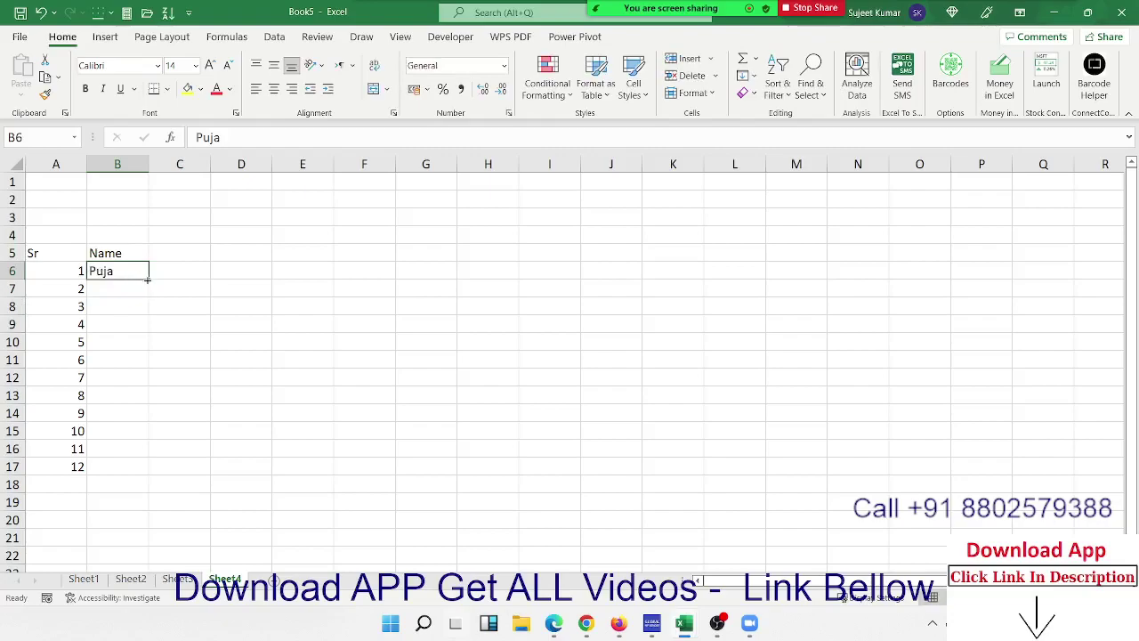
drag(147, 280, 139, 466)
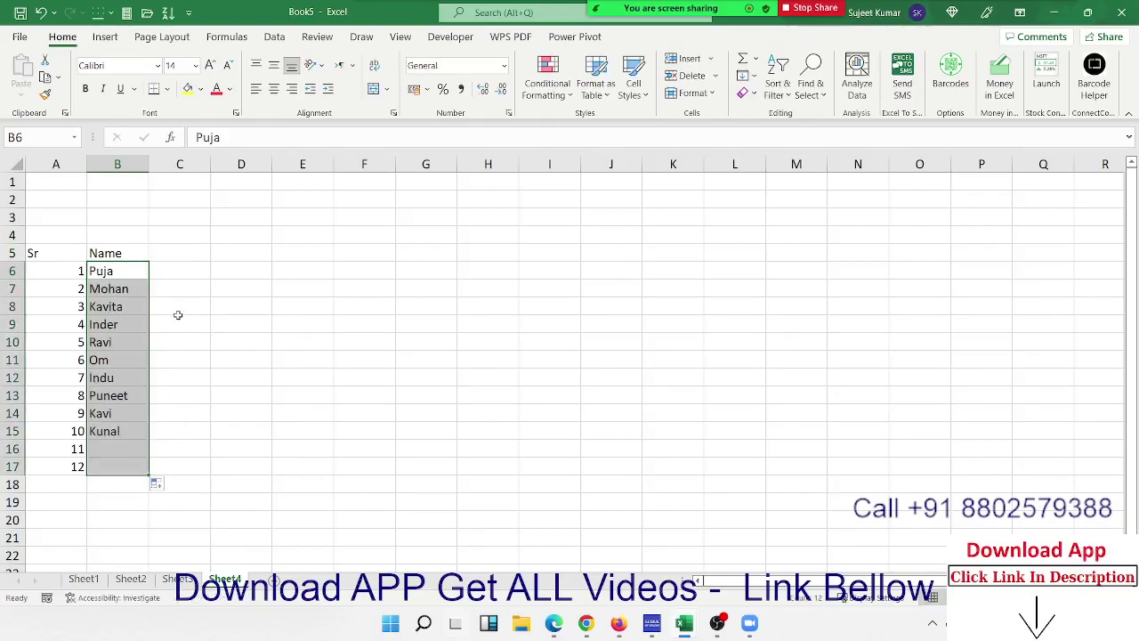
Step: Add the DOJ heading in C5 and fill join dates 01-Jan to 12-Jan below it
click(190, 253)
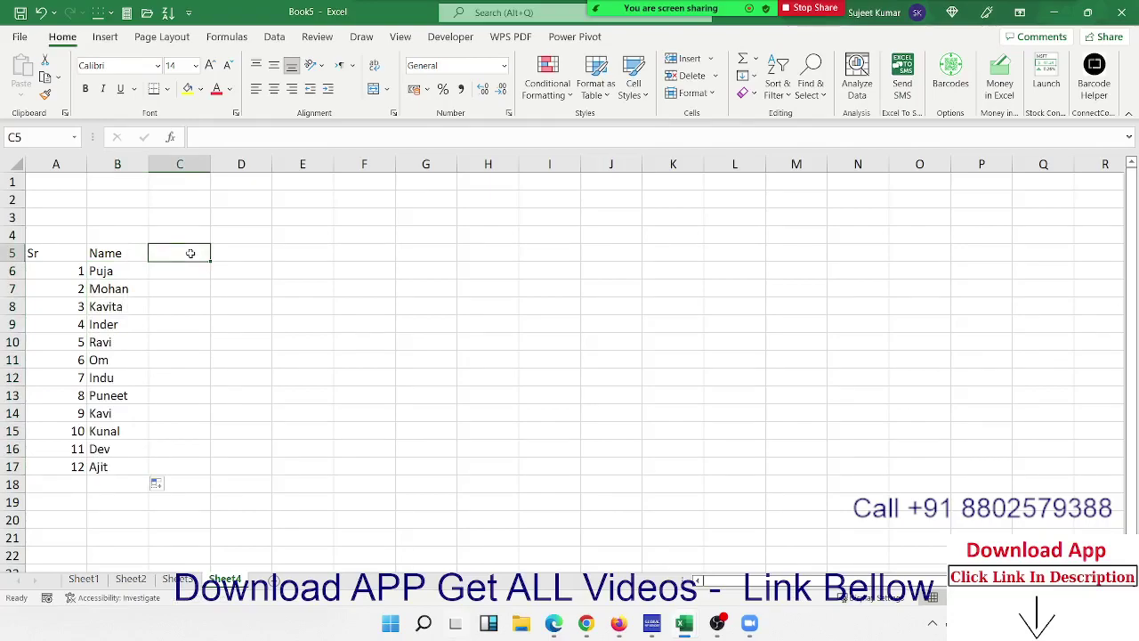
text(DOJ)
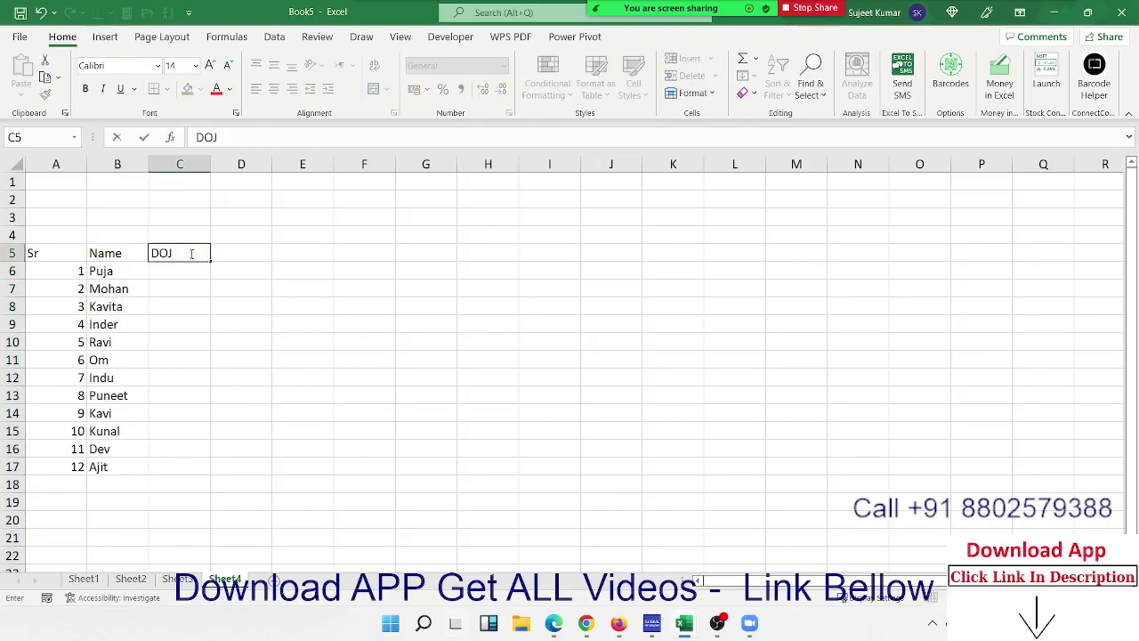
key(Return)
text(1/1)
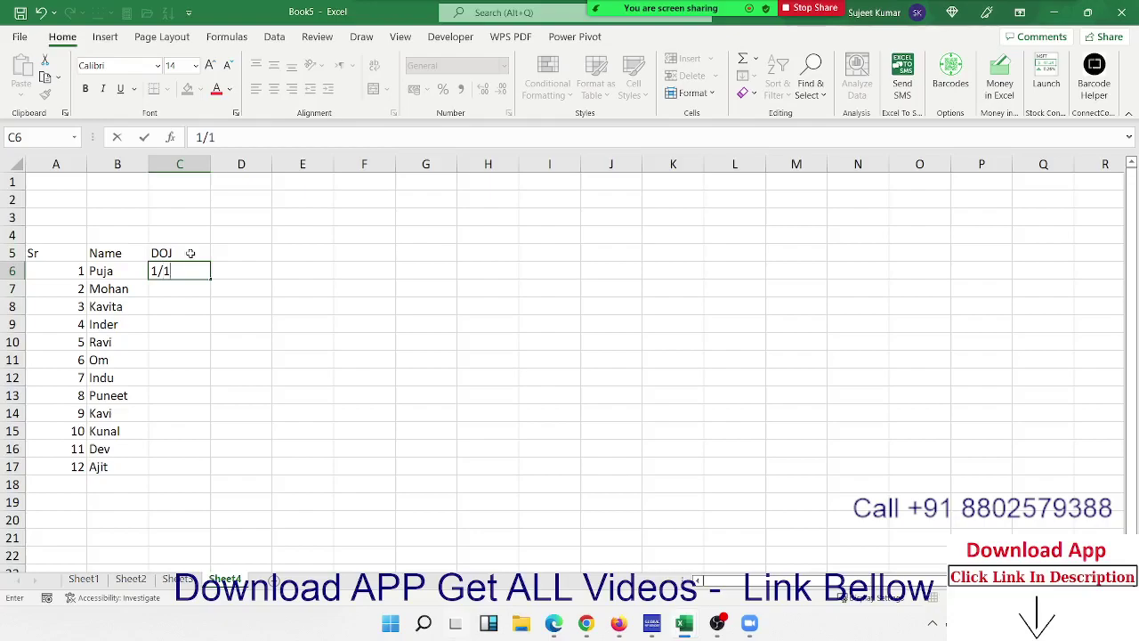
key(Return)
click(197, 275)
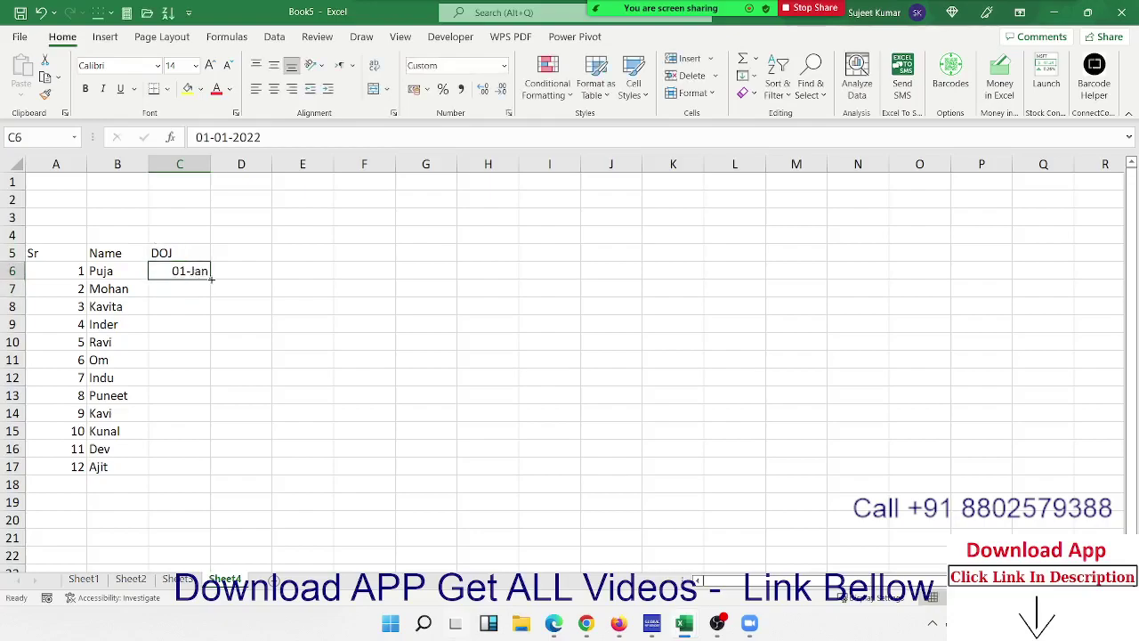
double_click(211, 279)
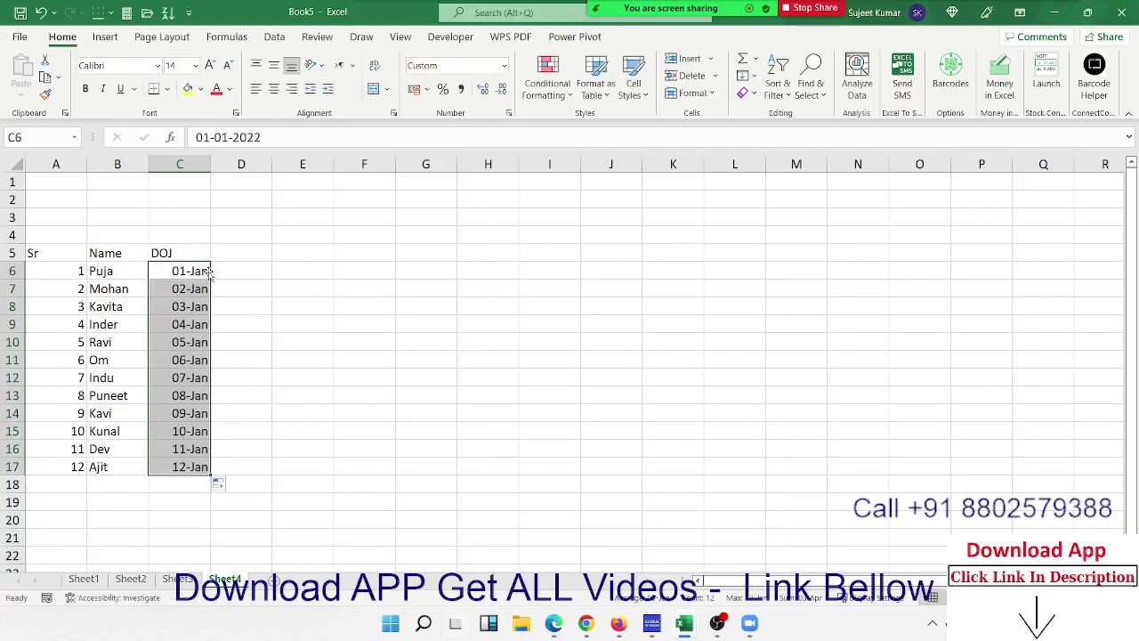
drag(124, 271, 109, 463)
click(219, 257)
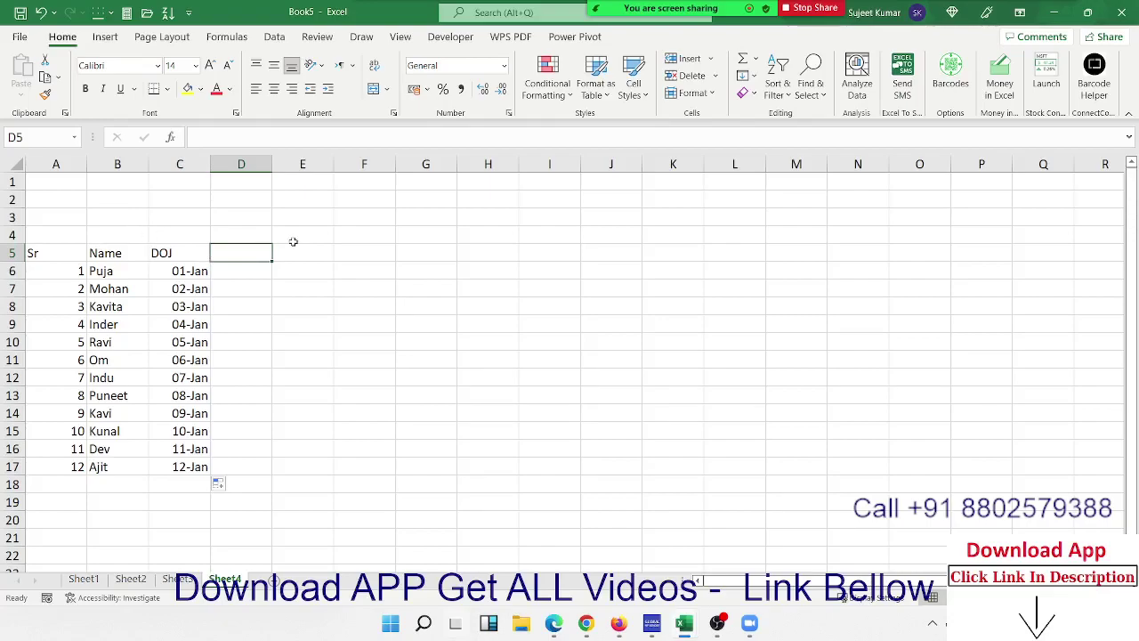
Step: Enter the first date 01-Jul (1/7) in D5
text(7/1)
key(Return)
key(Up)
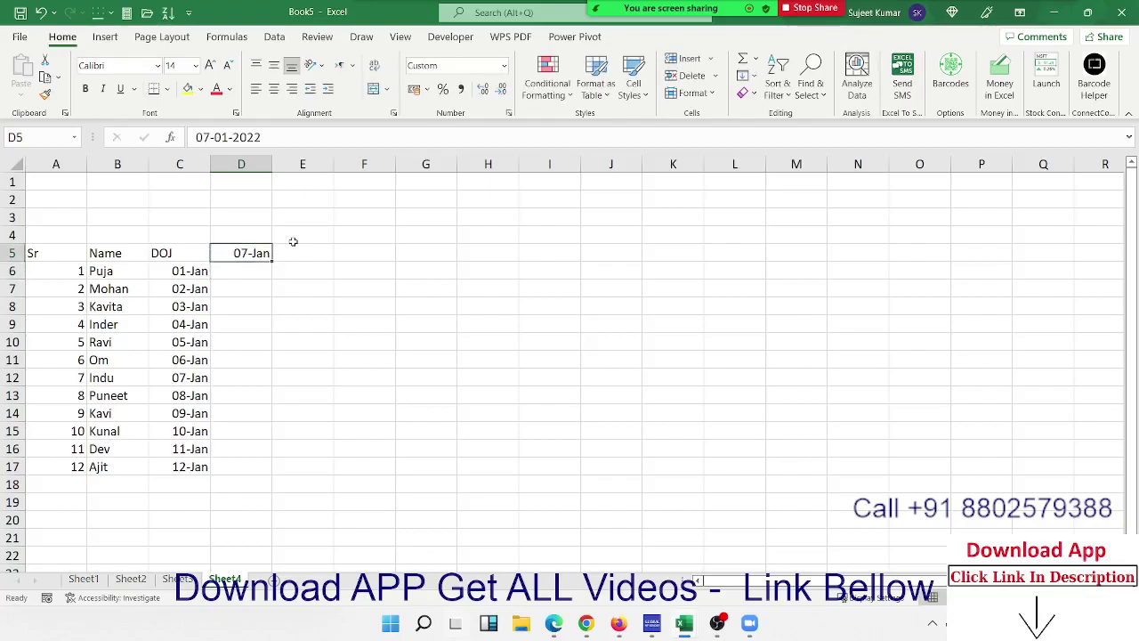
text(1/7)
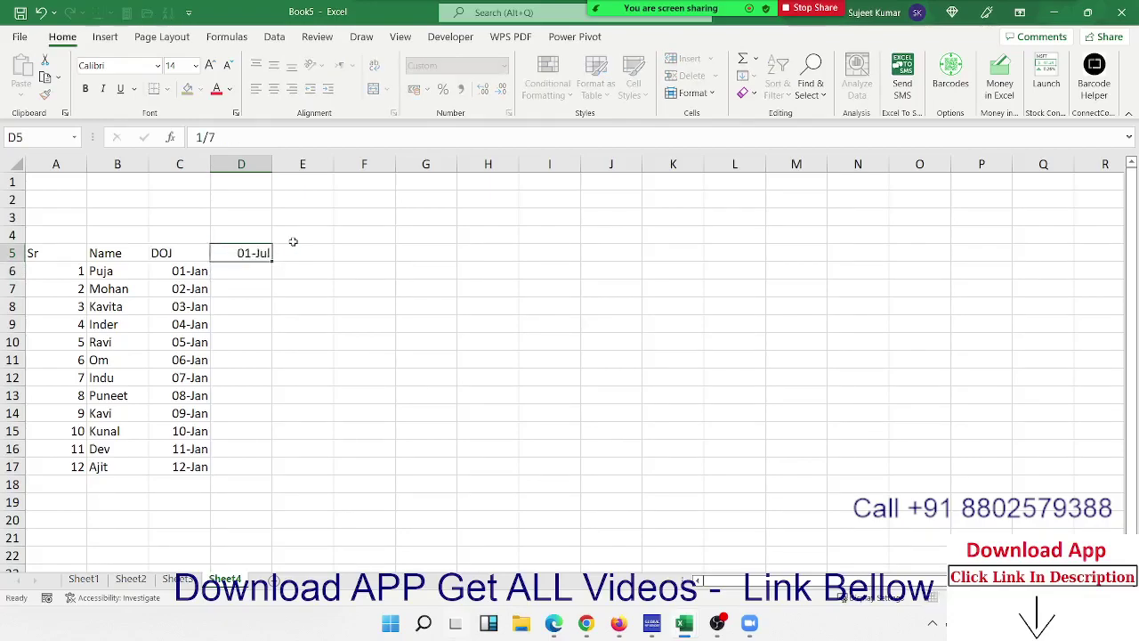
key(Return)
key(Up)
click(293, 245)
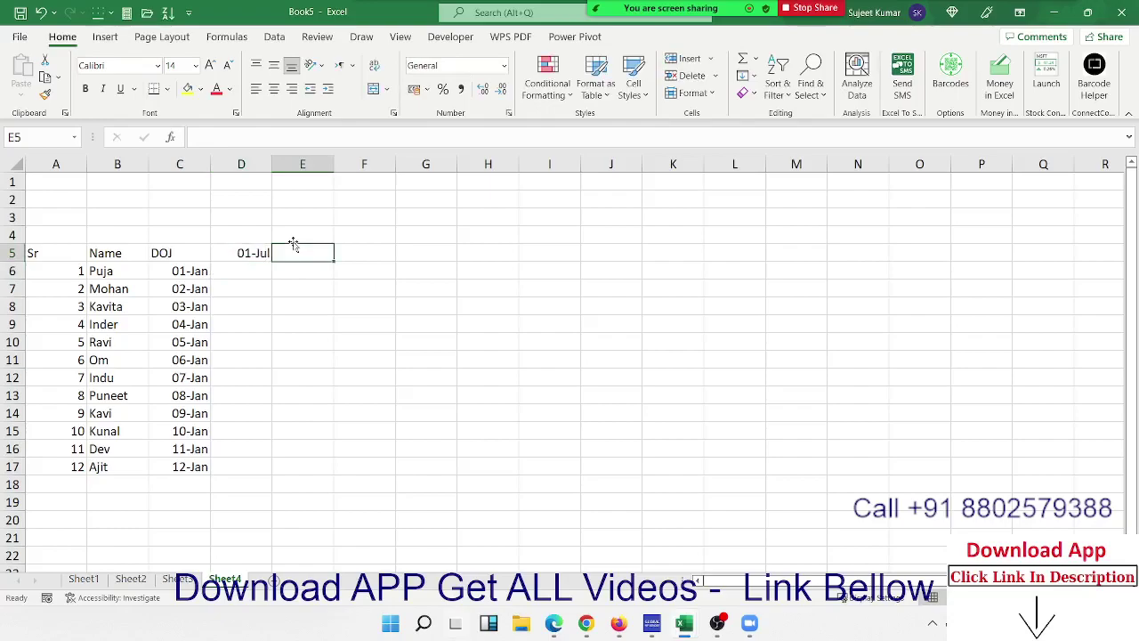
click(262, 251)
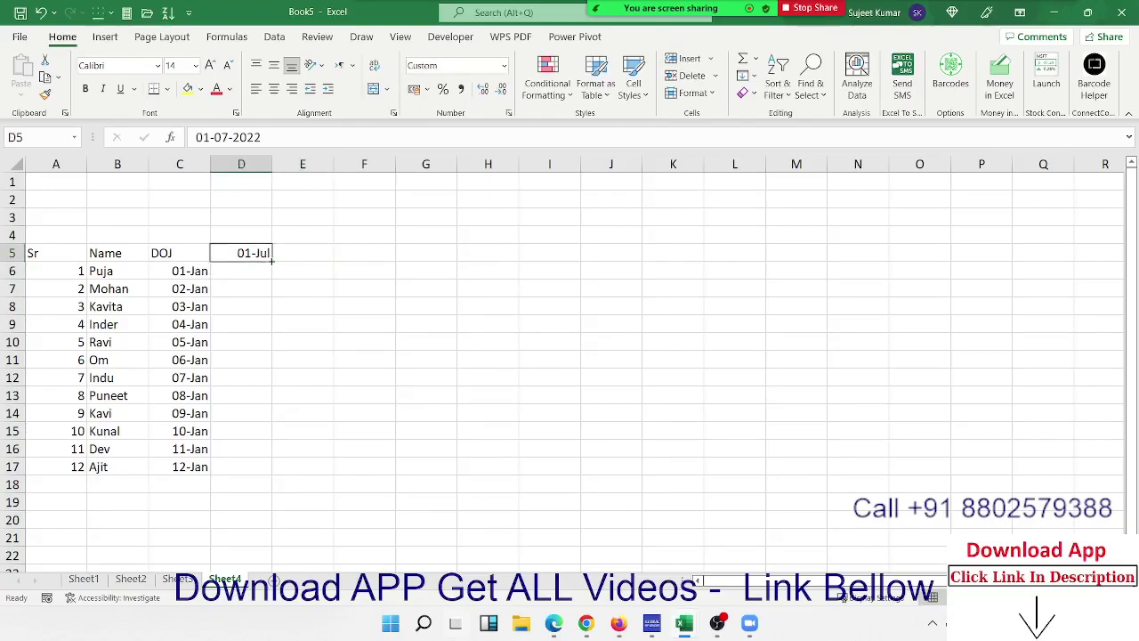
drag(271, 259, 332, 259)
key(ctrl+z)
Step: Enter =D5+1 in E5 and paste it across row 5
click(316, 251)
text(=)
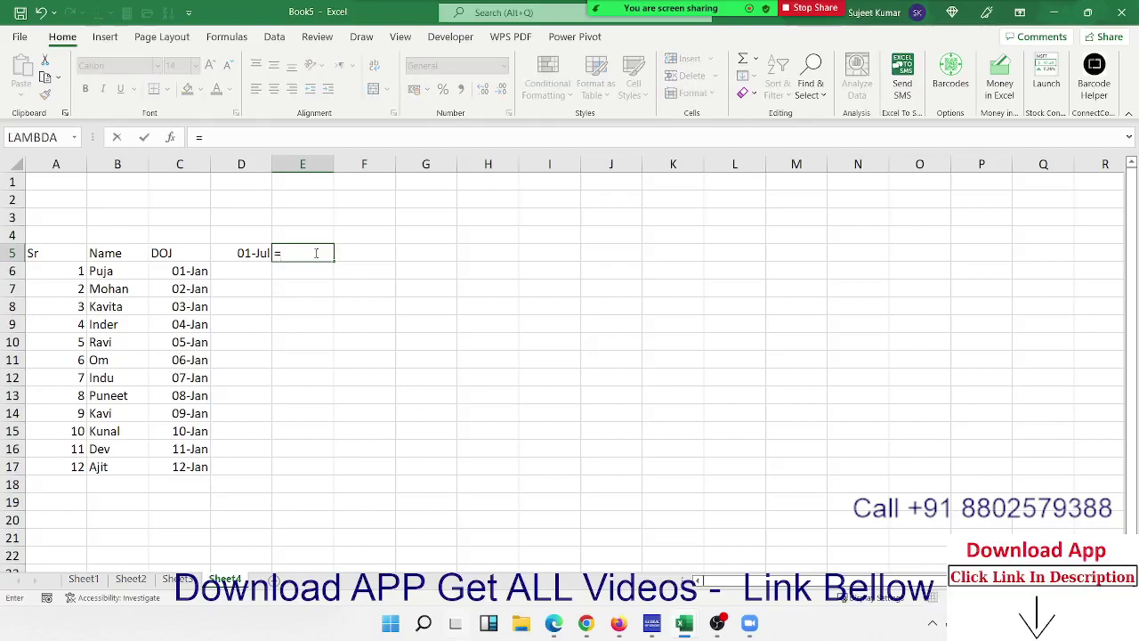
click(239, 254)
text(+1)
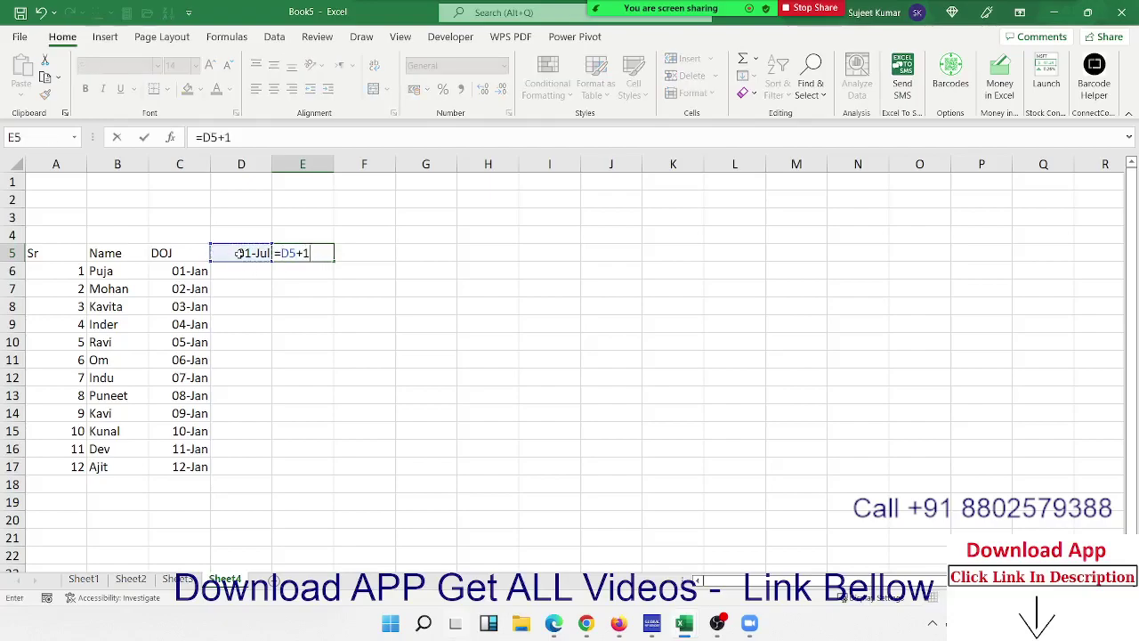
key(Return)
click(299, 254)
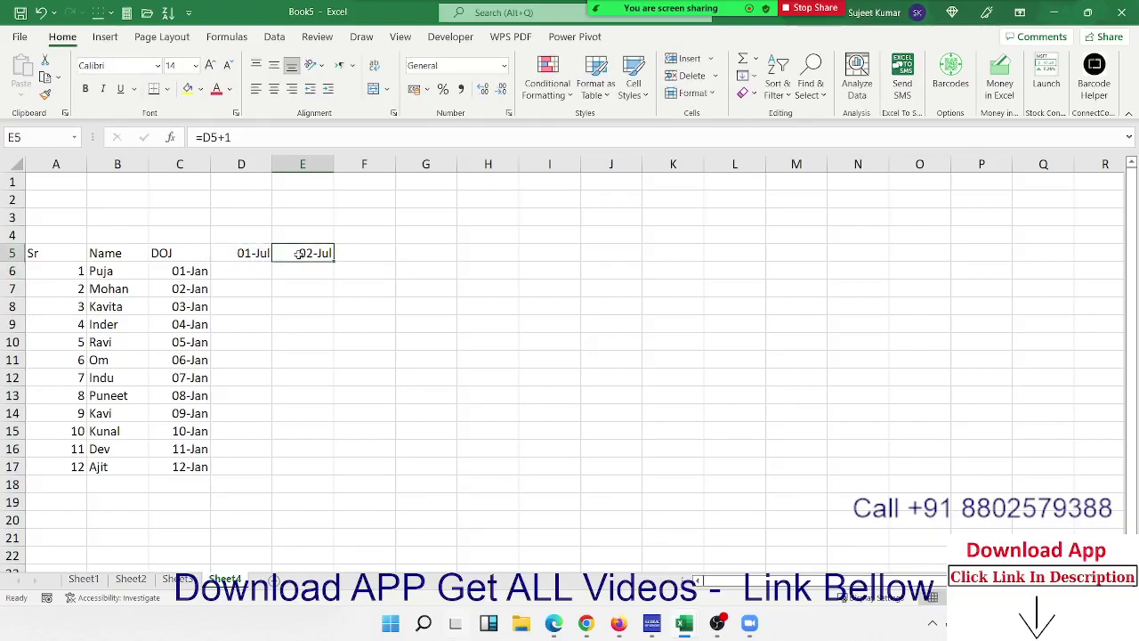
key(ctrl+c)
drag(299, 254, 1077, 254)
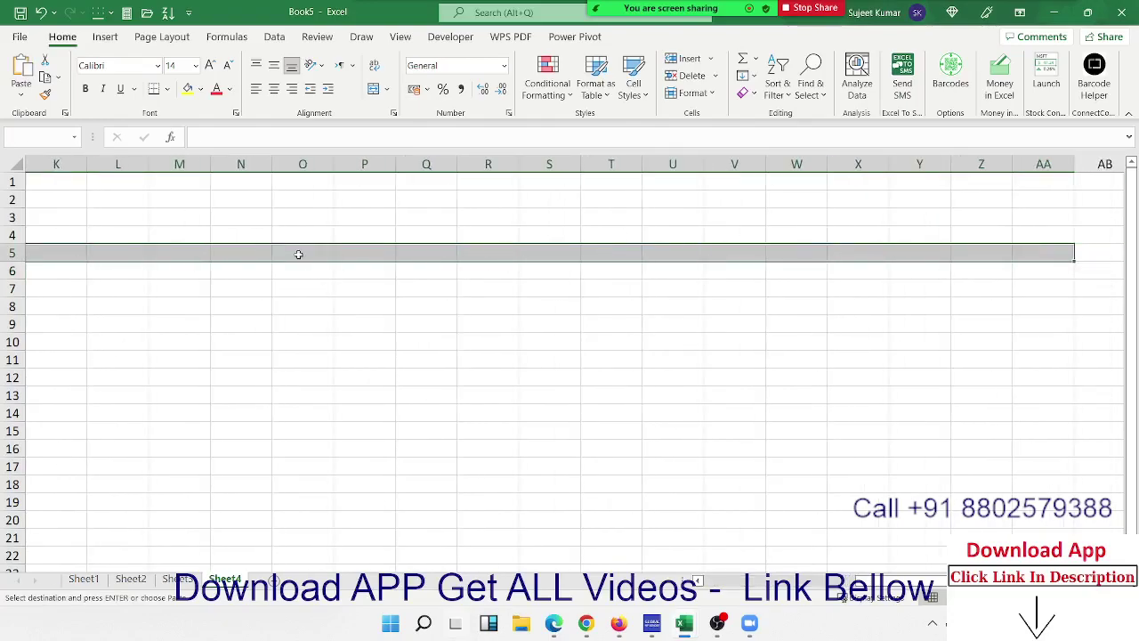
key(ctrl+v)
Step: Extend the next-day formula to fill dates 25-Jul through 30-Jul
key(Right)
key(Right)
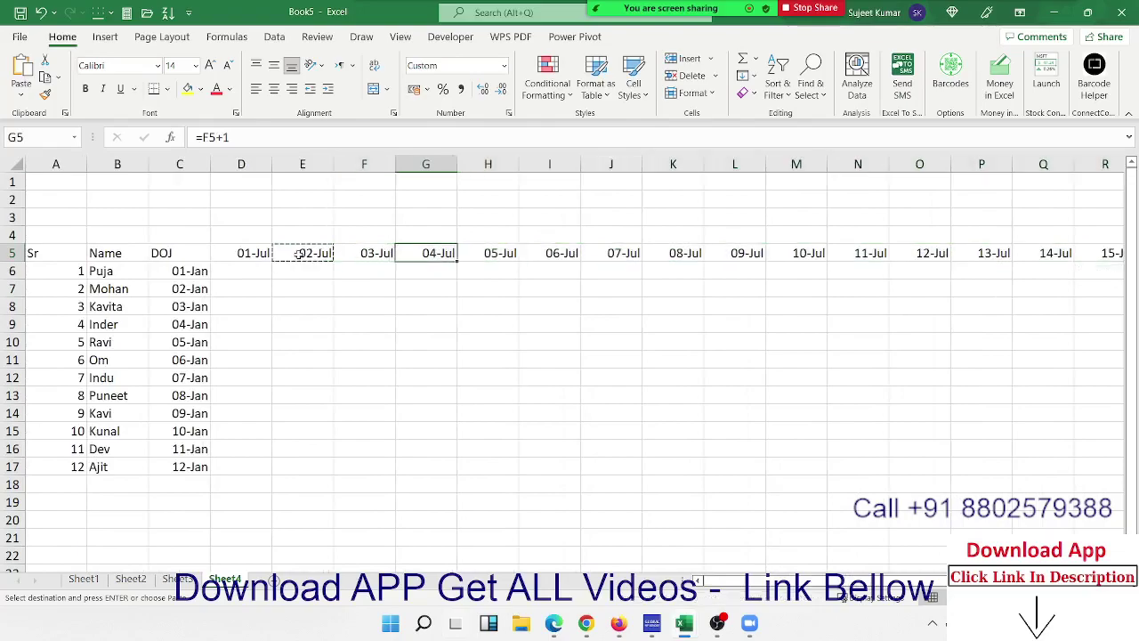
key(ctrl+Right)
key(Right)
key(Left)
key(ctrl+c)
key(Right)
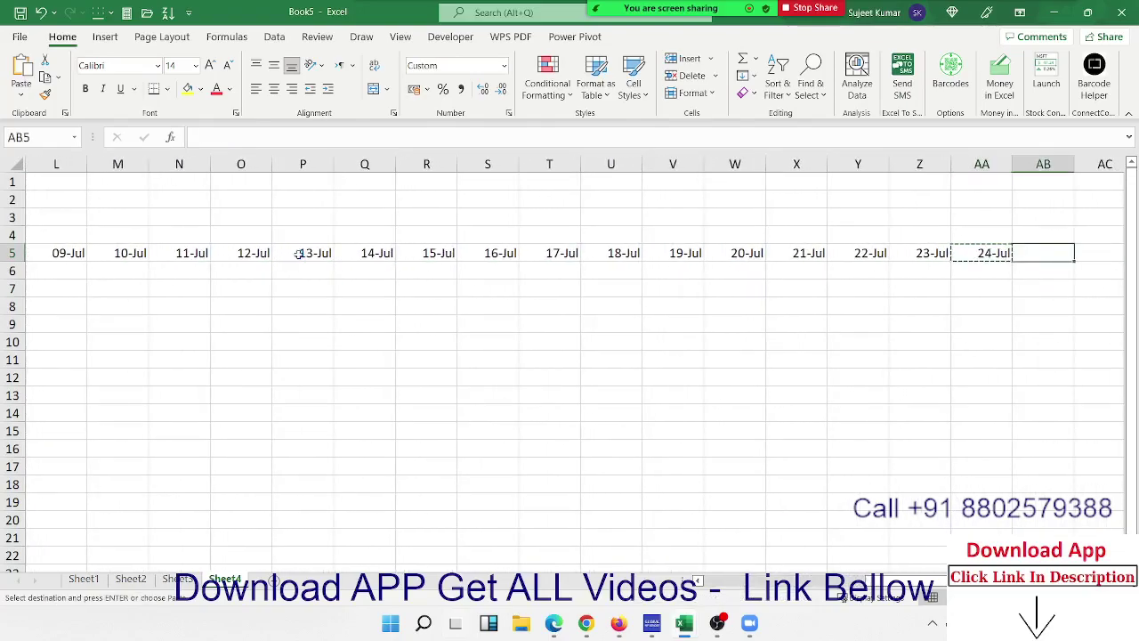
key(shift+Right)
key(shift+Right)
key(shift+Right)
key(shift+Right)
key(shift+Right)
key(ctrl+v)
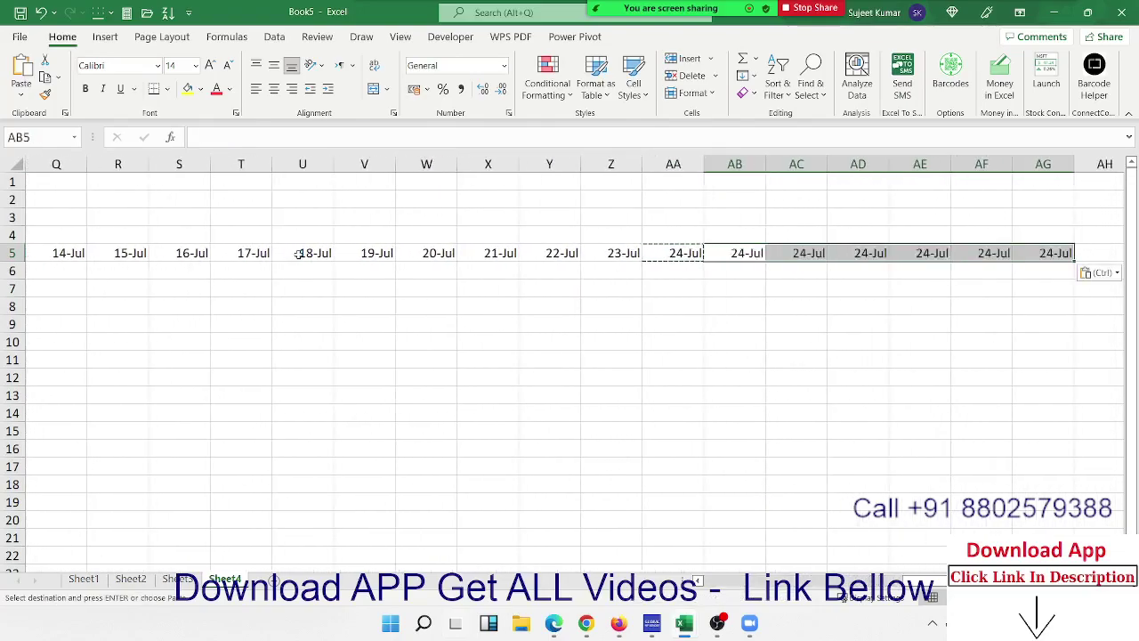
Step: Add 31-Jul at the end of row 5 and select the dates D5:AH5
key(Right)
key(ctrl+Right)
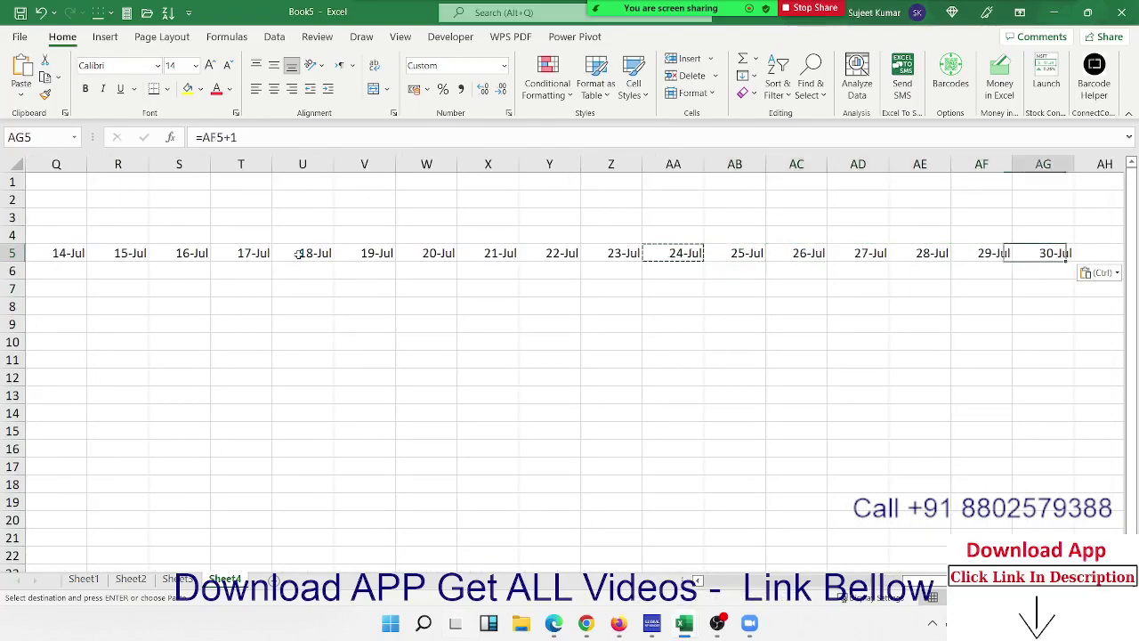
key(shift+Right)
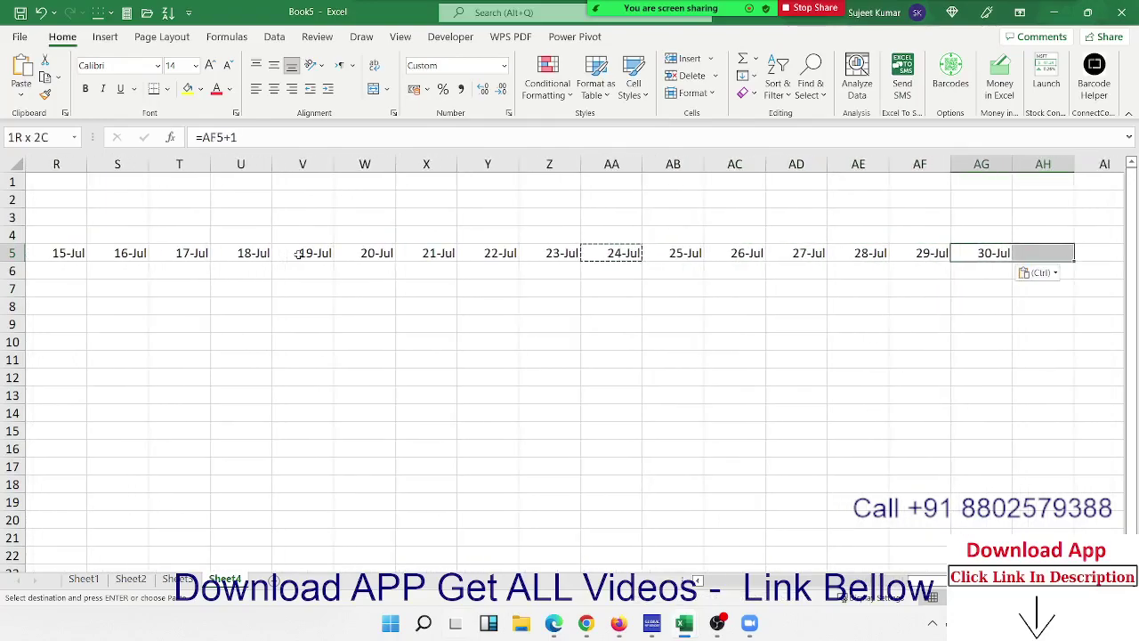
key(Return)
key(ctrl+Left)
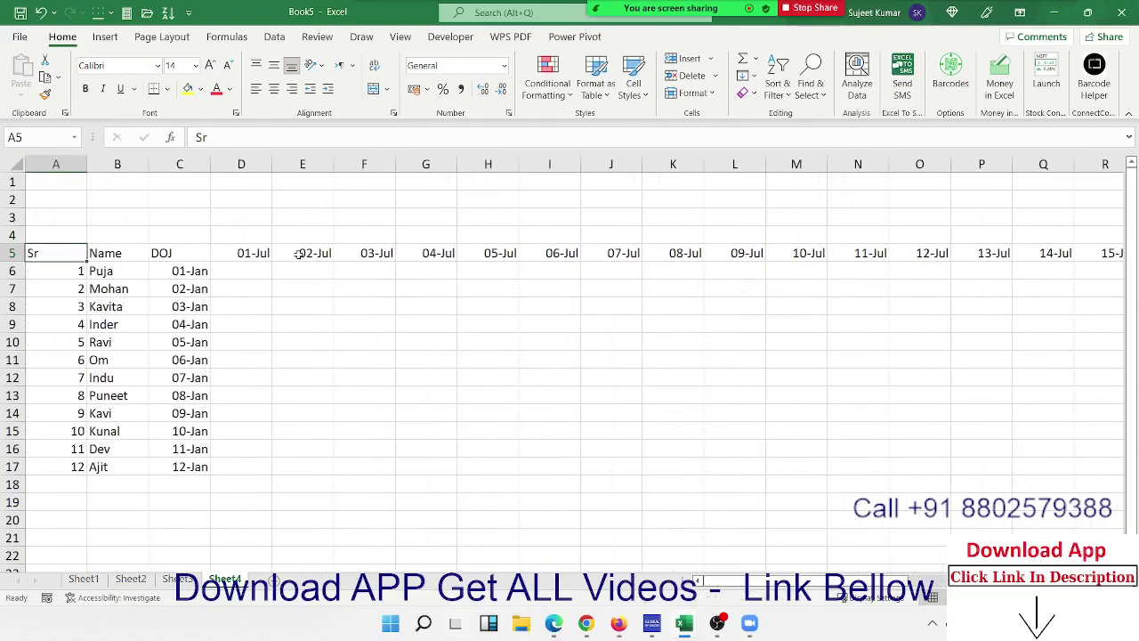
key(Right)
key(Right)
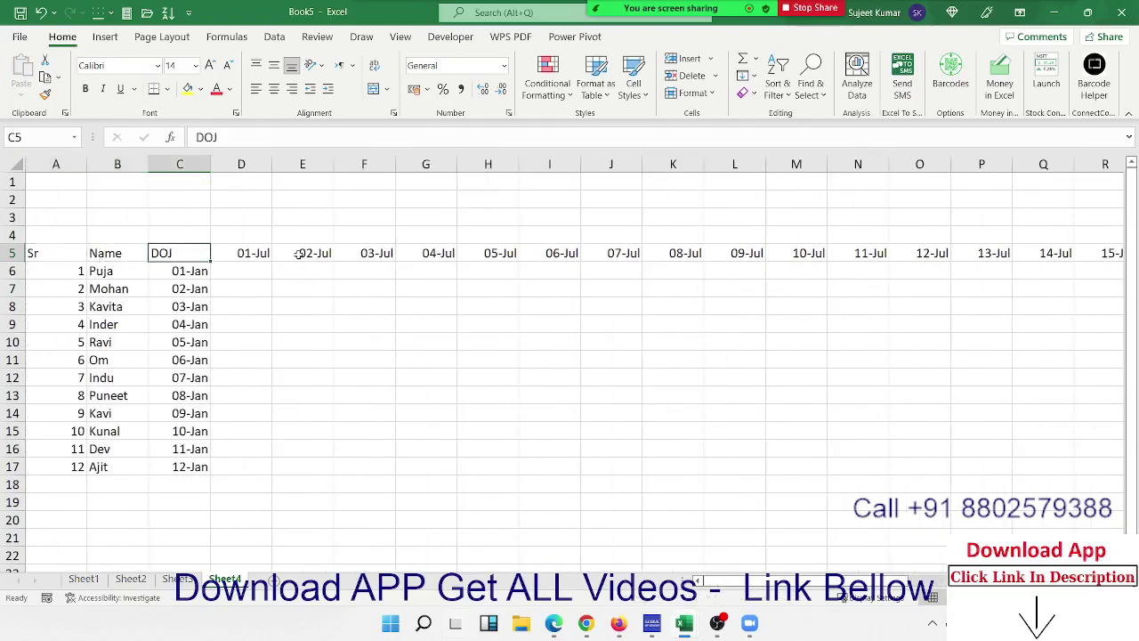
key(Right)
key(ctrl+shift+Right)
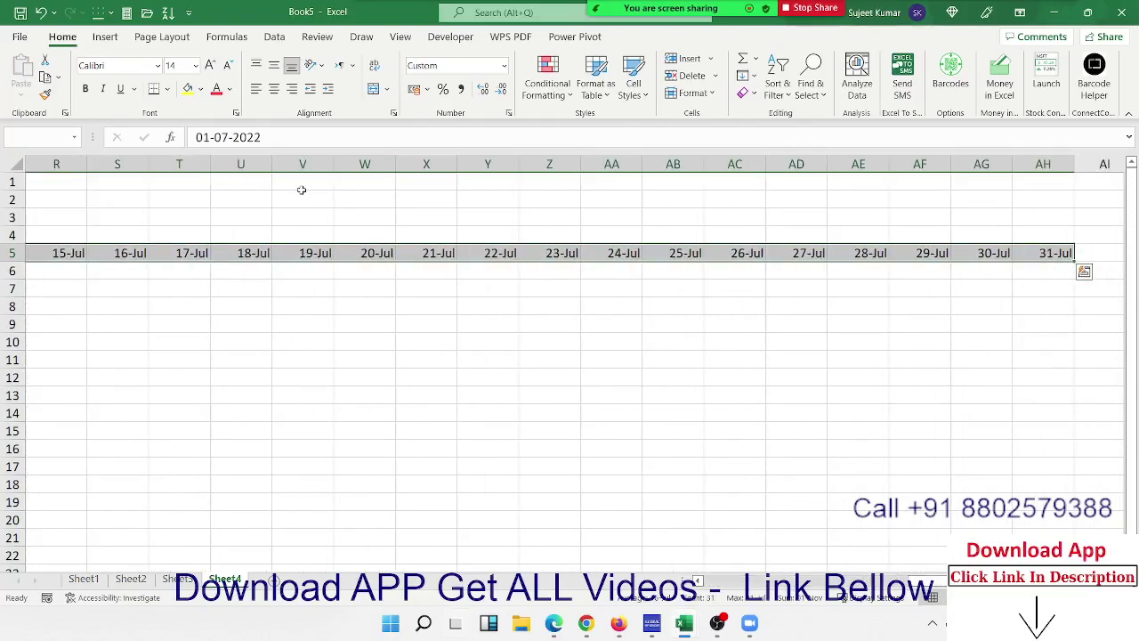
Step: Label A2 'Month' and link B2 to the first date with =D5
key(ctrl+Left)
key(Up)
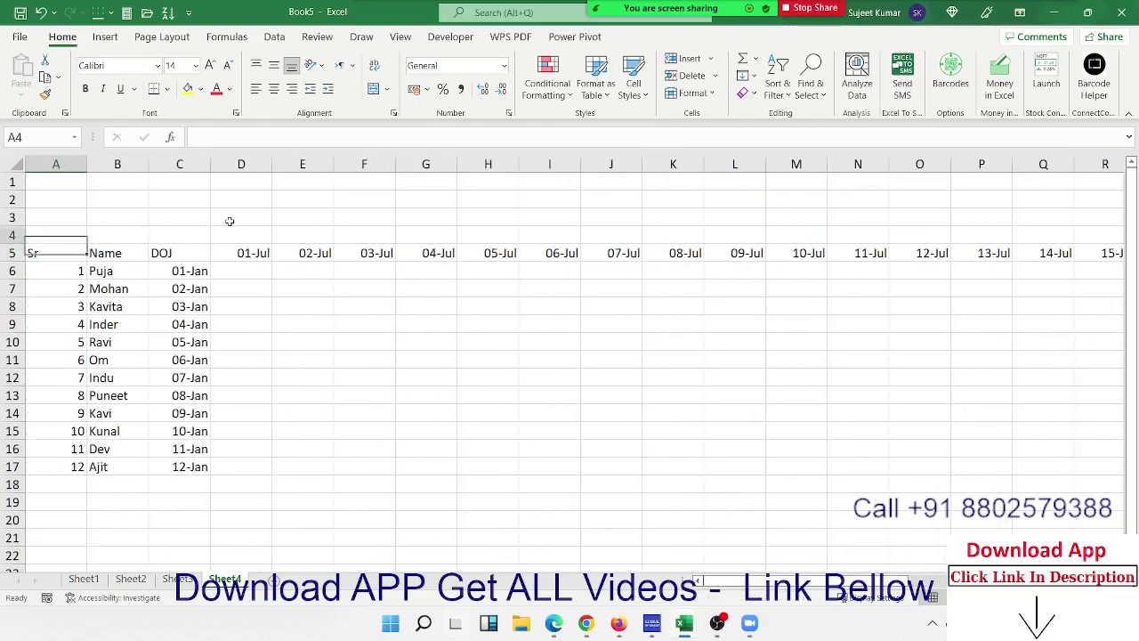
key(Up)
key(Up)
text(Mon)
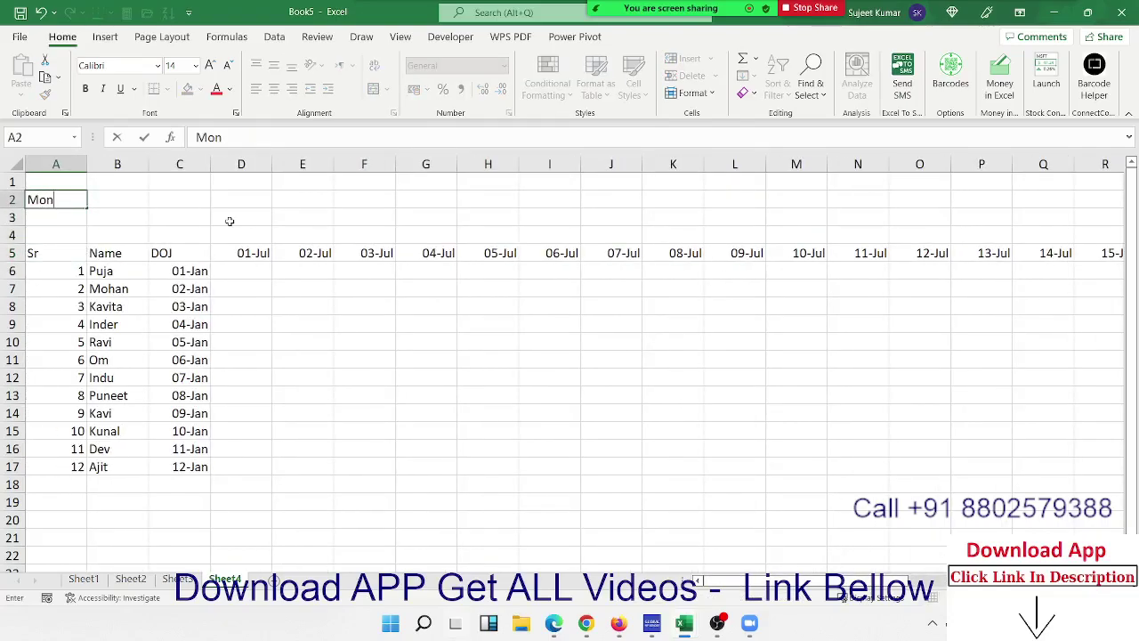
text(th)
key(Tab)
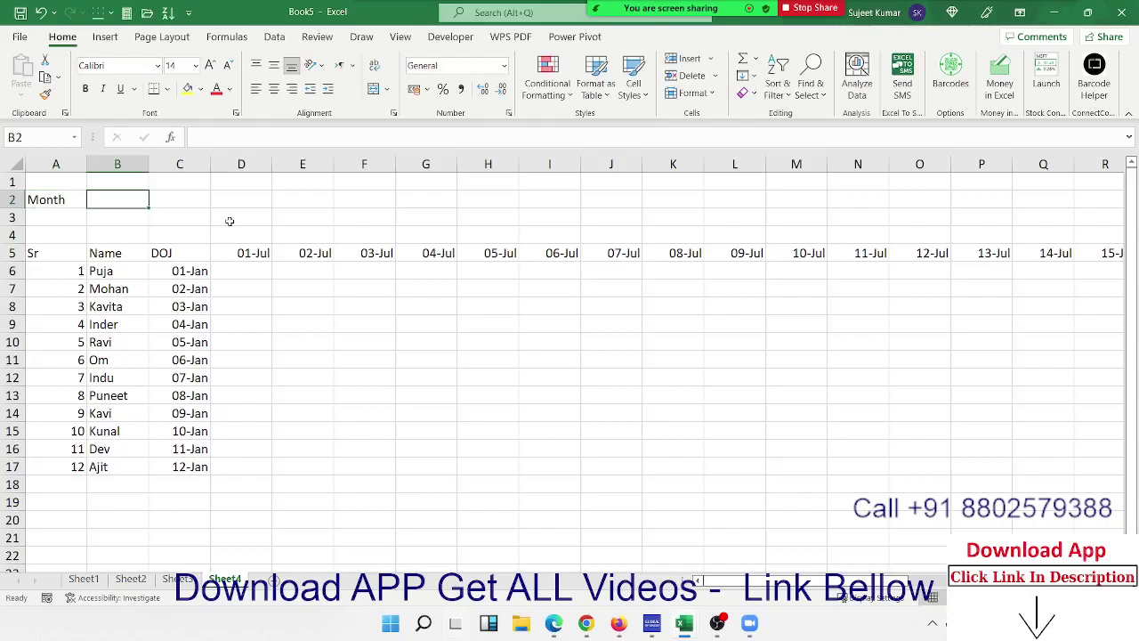
text(=)
click(243, 253)
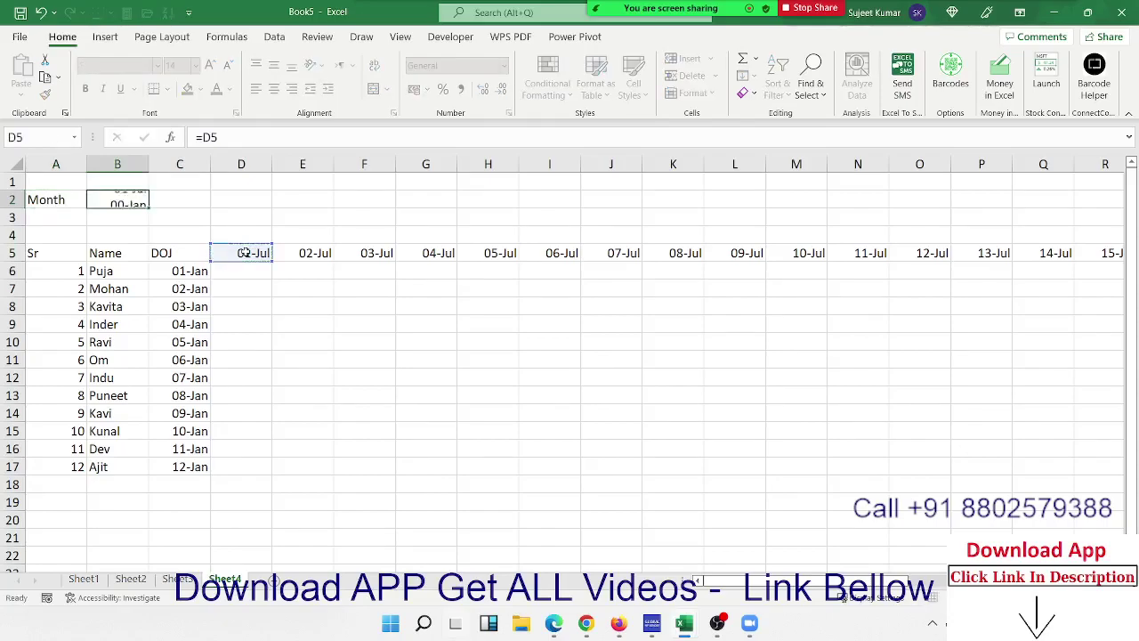
key(Return)
Step: Format B2 with custom mmmm-yy and merge-centre B2:C2 to show July-22
click(137, 200)
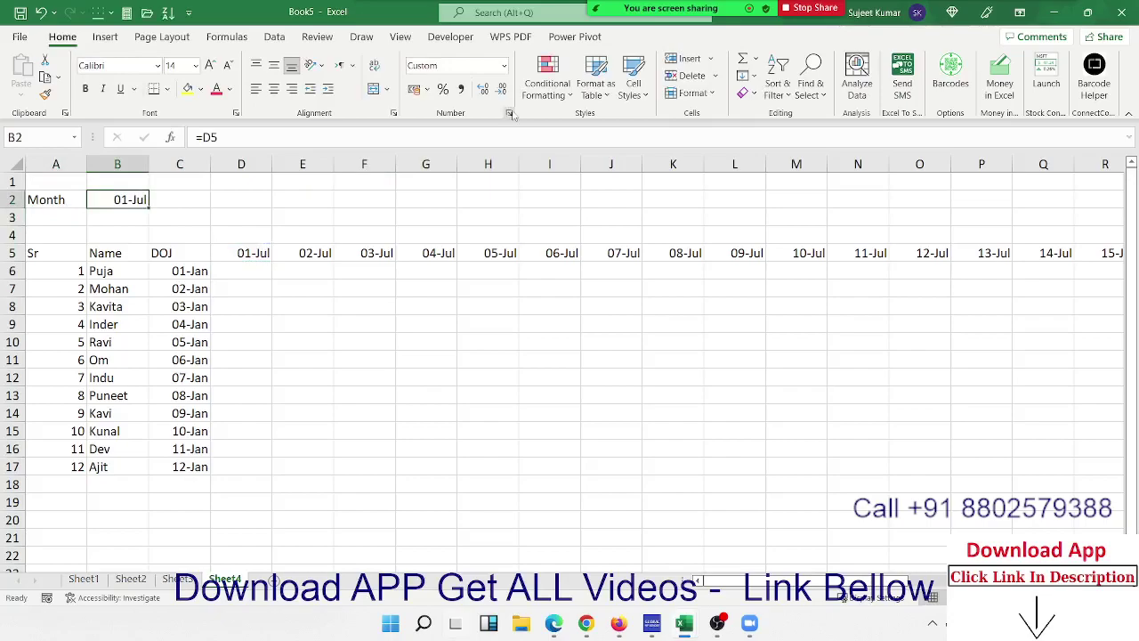
click(510, 113)
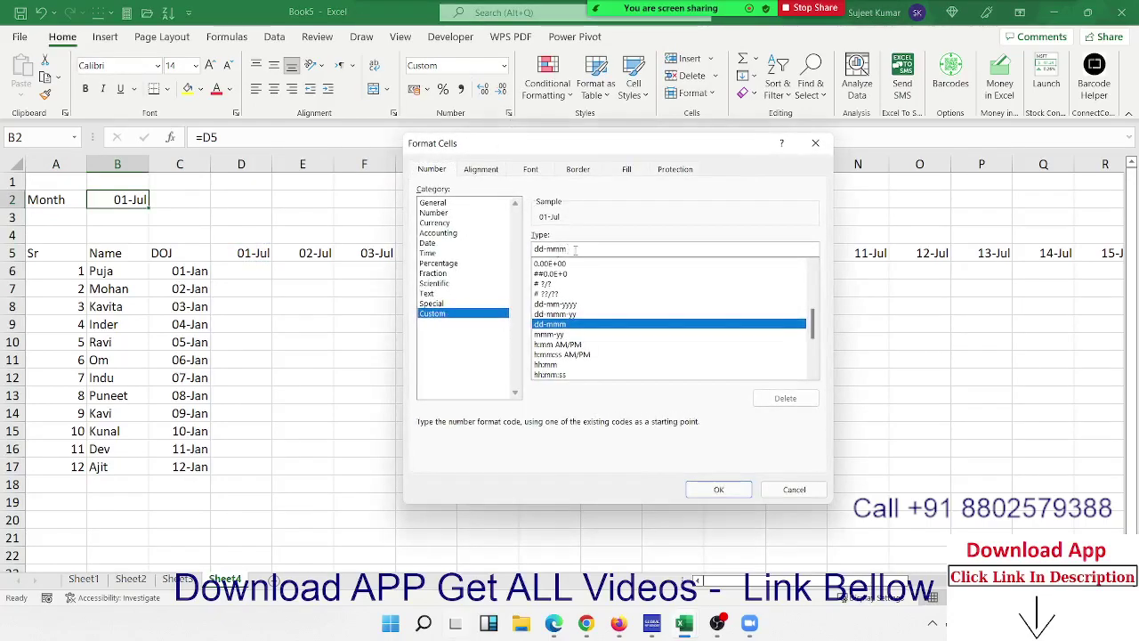
text(mm-yy)
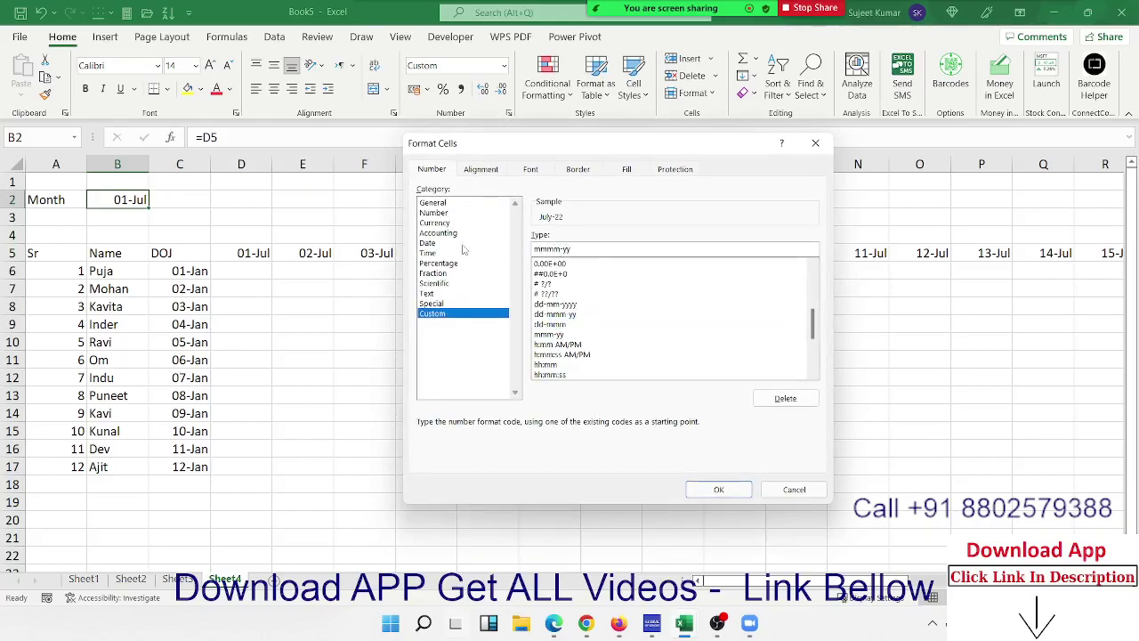
key(Return)
drag(118, 196, 178, 199)
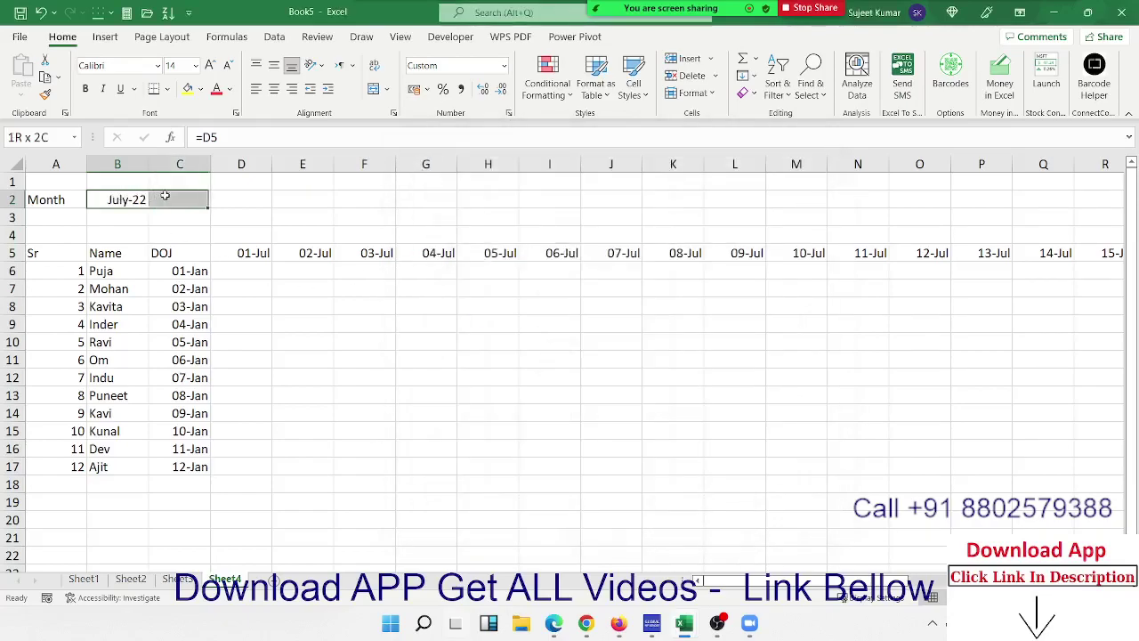
click(373, 88)
click(255, 259)
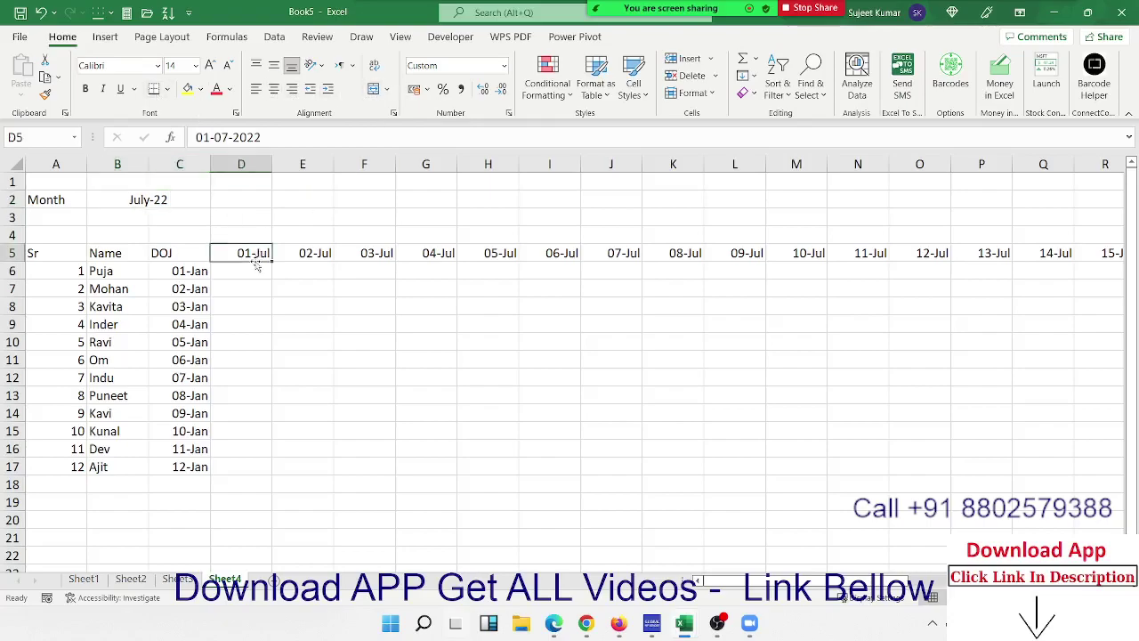
key(ctrl+shift+Right)
right_click(349, 253)
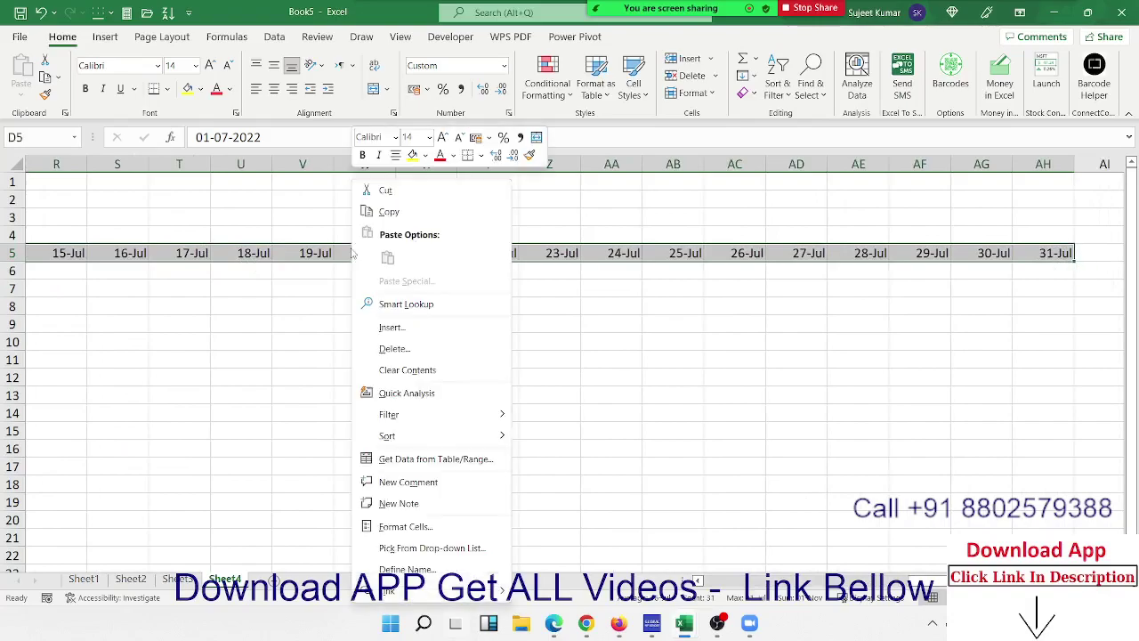
click(405, 526)
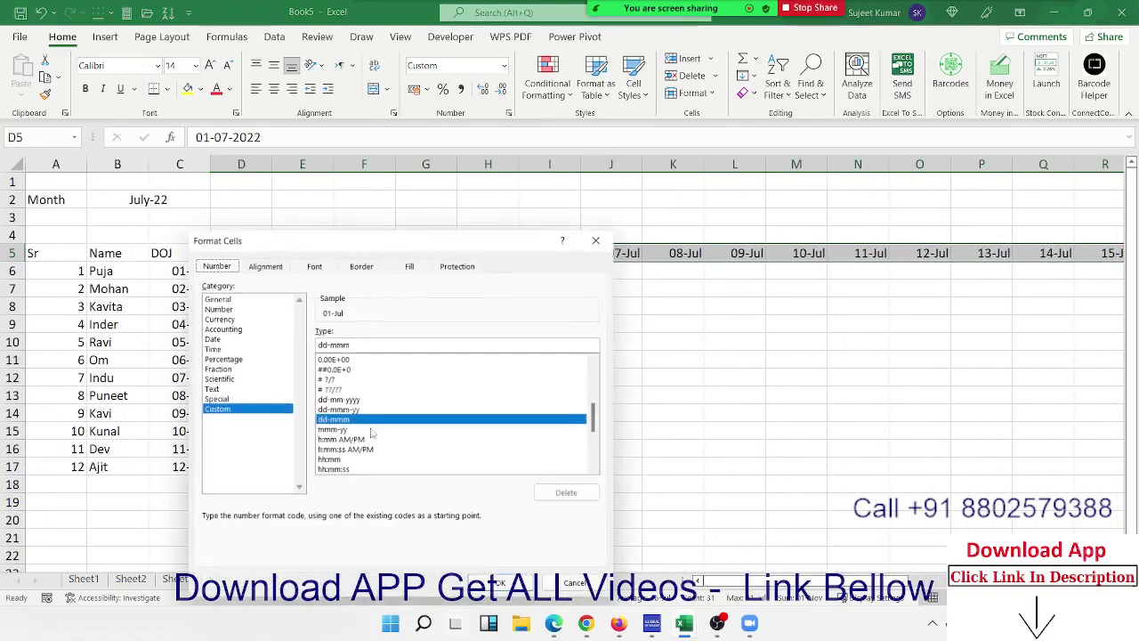
drag(360, 345, 286, 345)
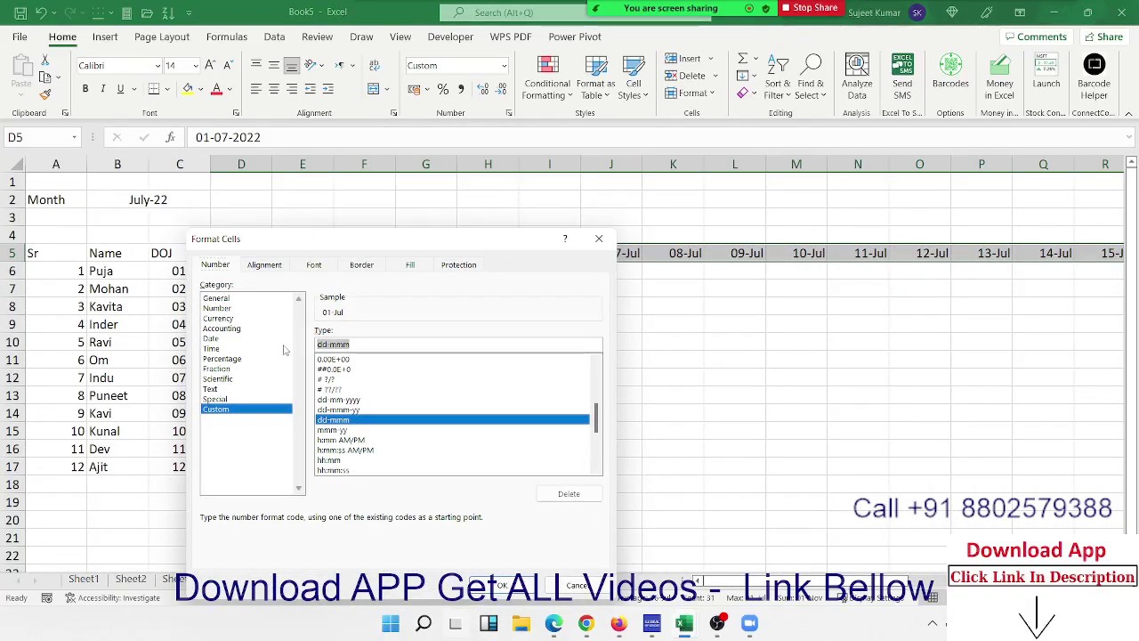
text(dd)
key(Return)
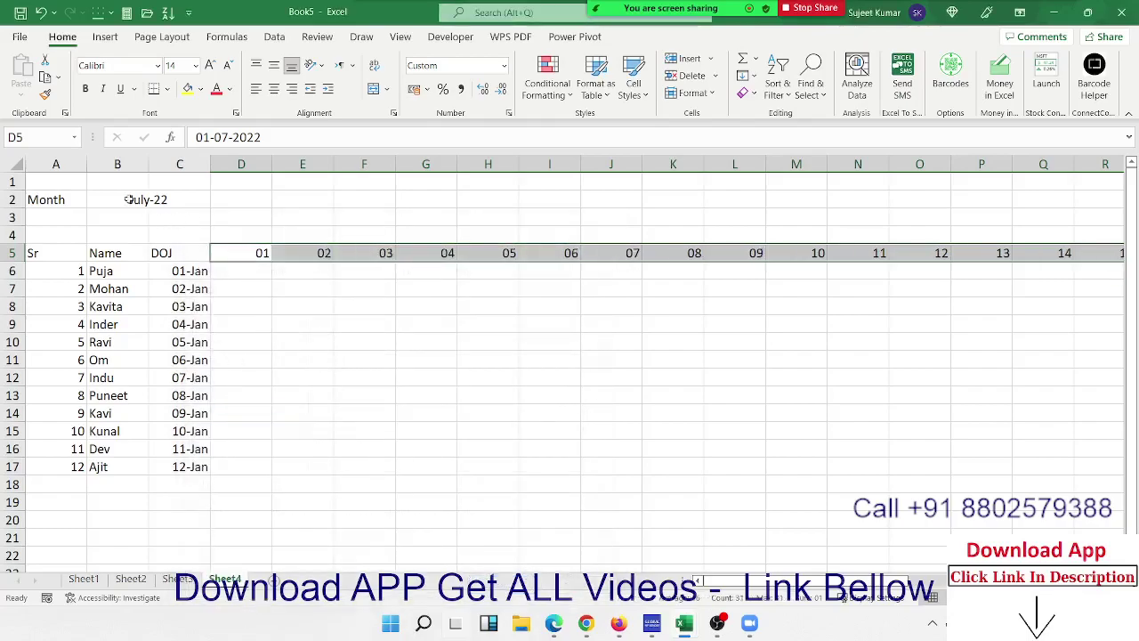
click(128, 200)
click(248, 253)
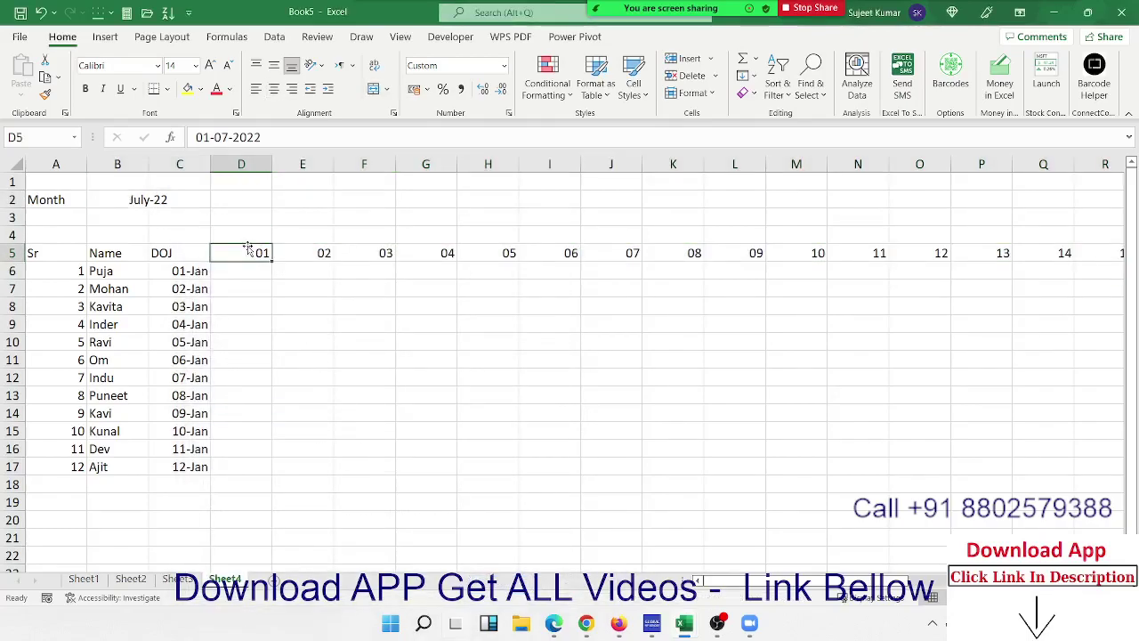
click(9, 167)
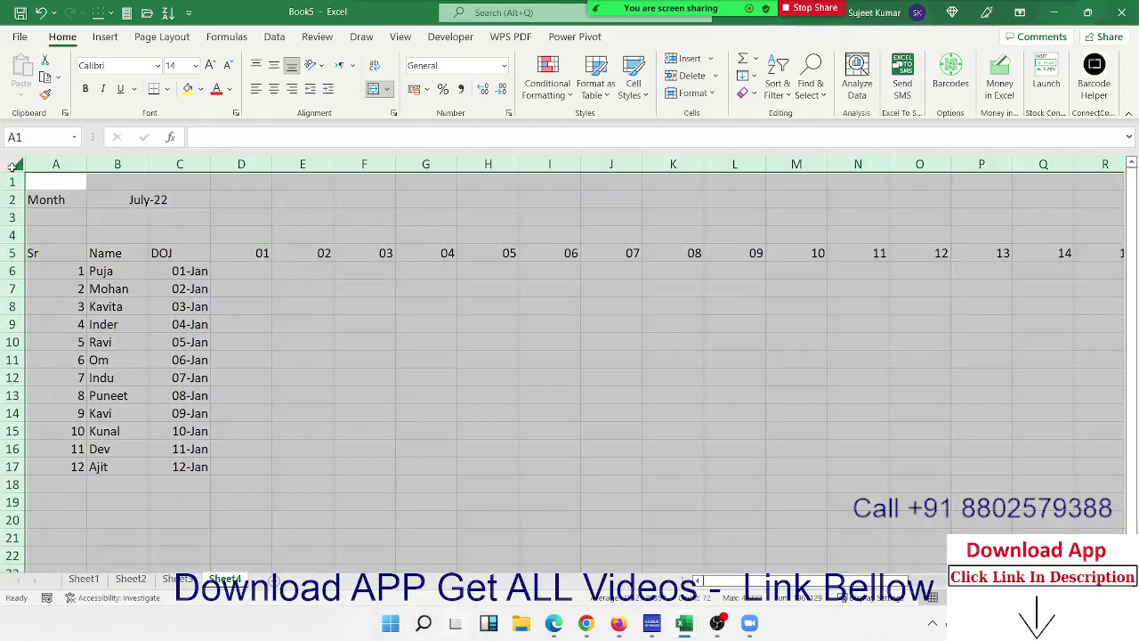
double_click(400, 167)
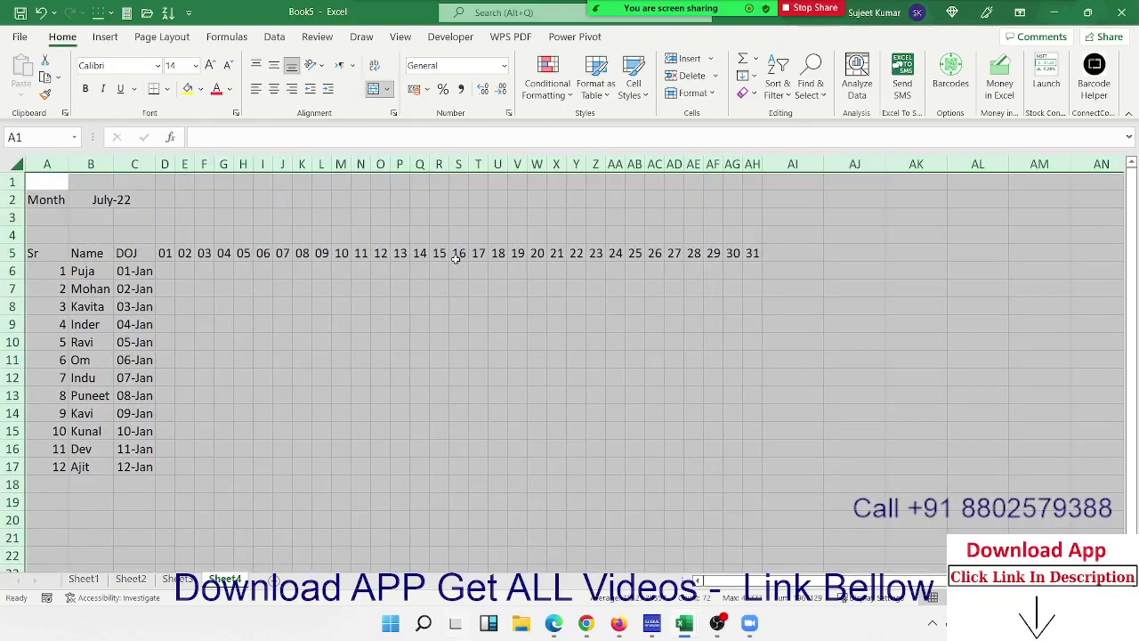
click(438, 308)
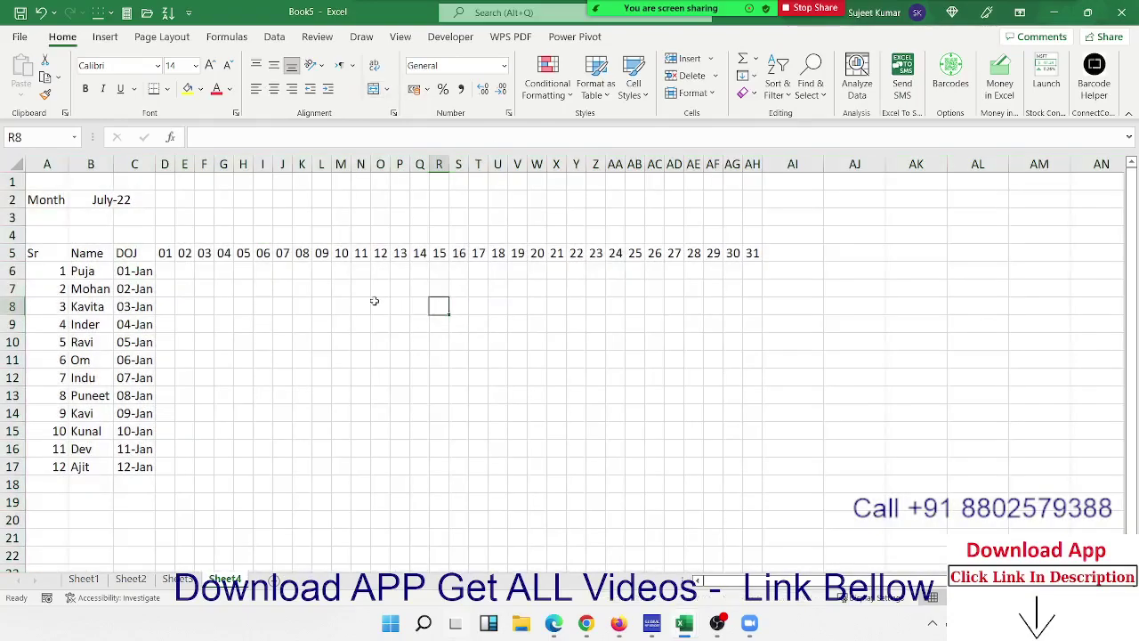
click(166, 240)
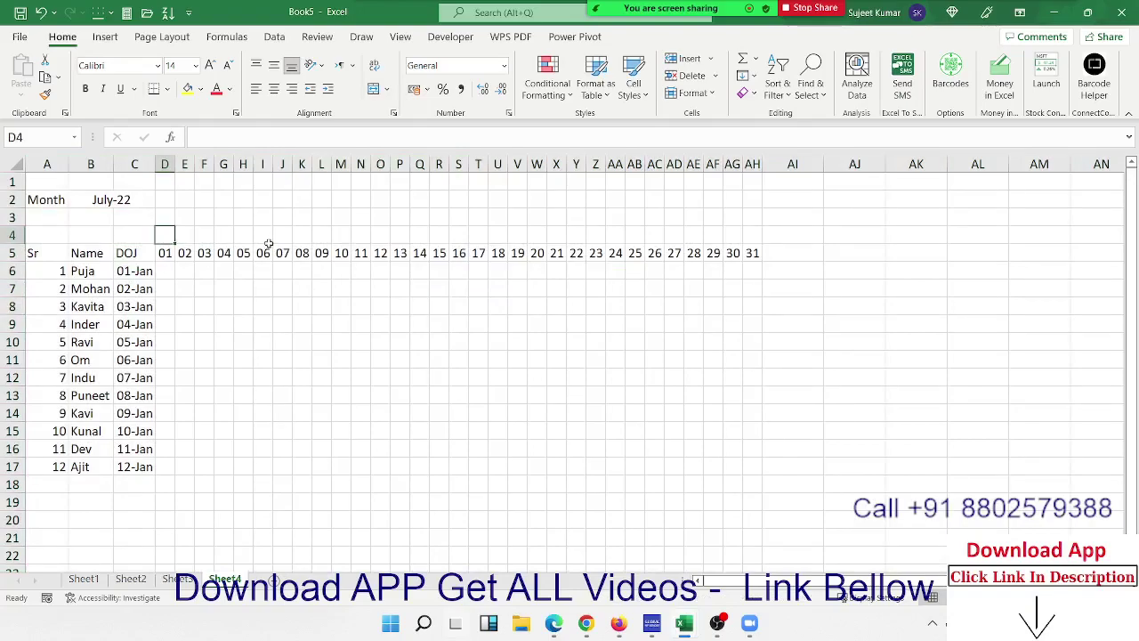
Step: Enter =TEXT(D5,"DDD") in D4 and fill weekday names Fri to Sun across to AH4
text(=te)
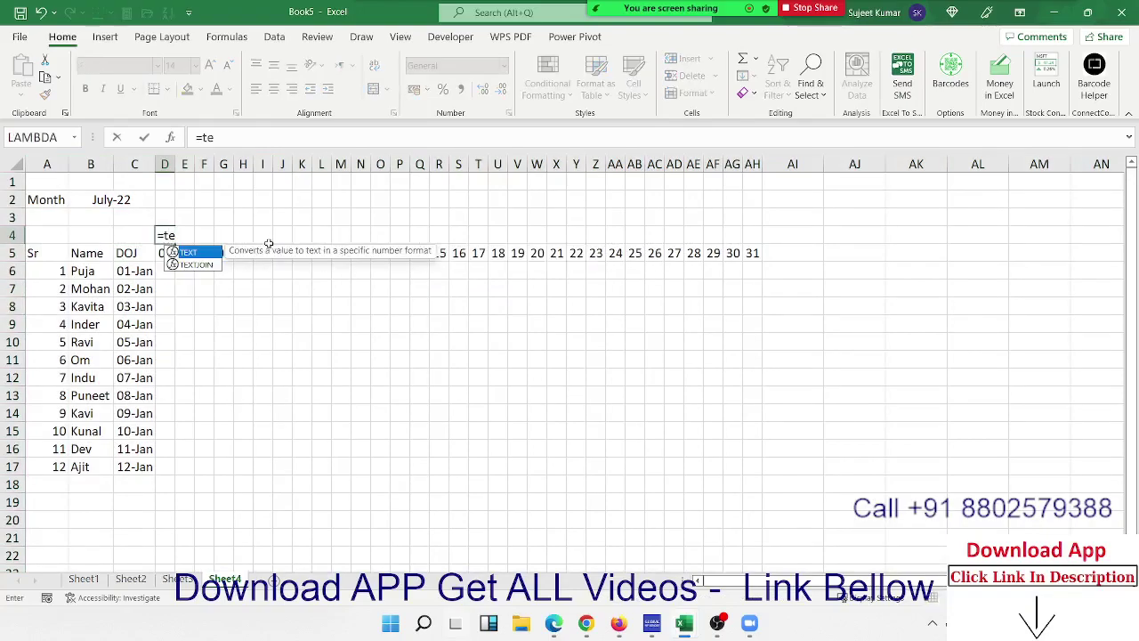
key(Tab)
key(Down)
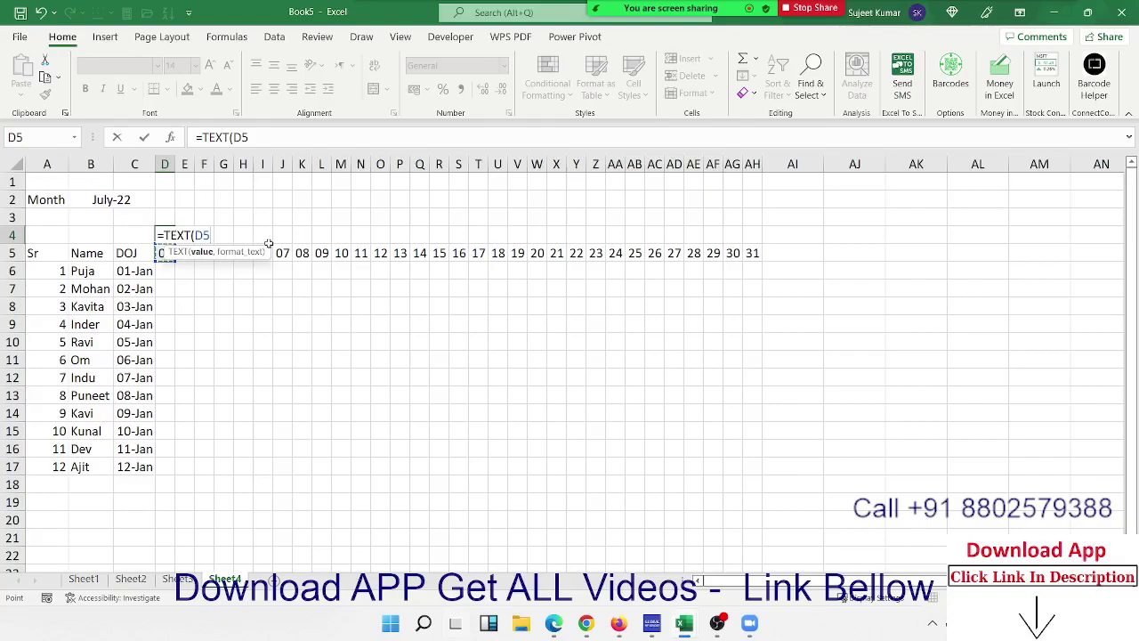
text(,"DDD)
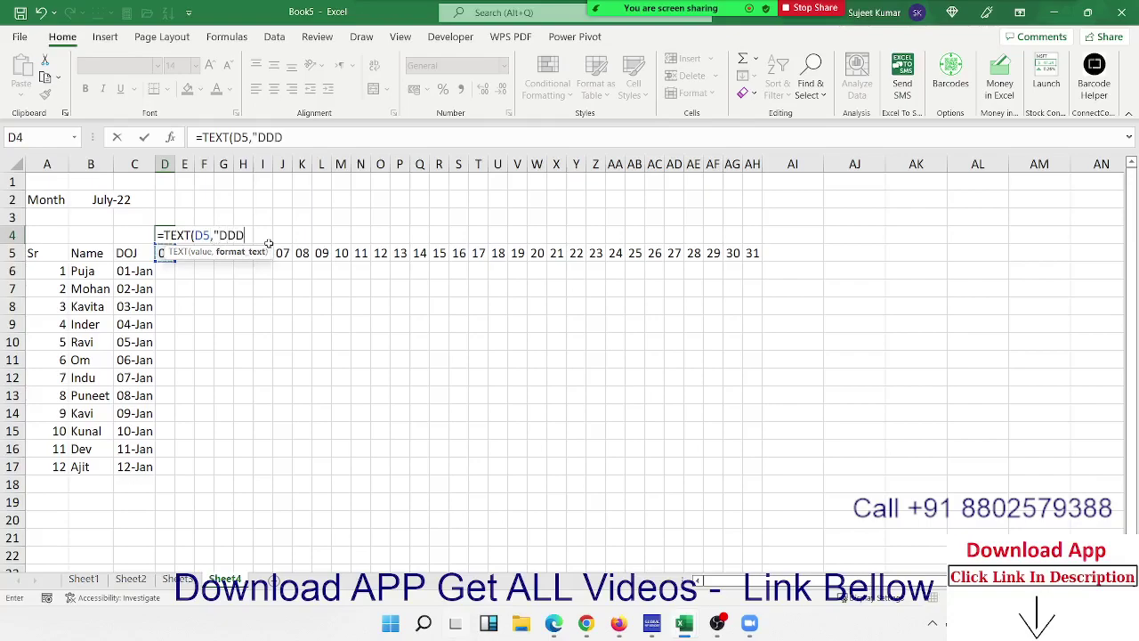
key(Return)
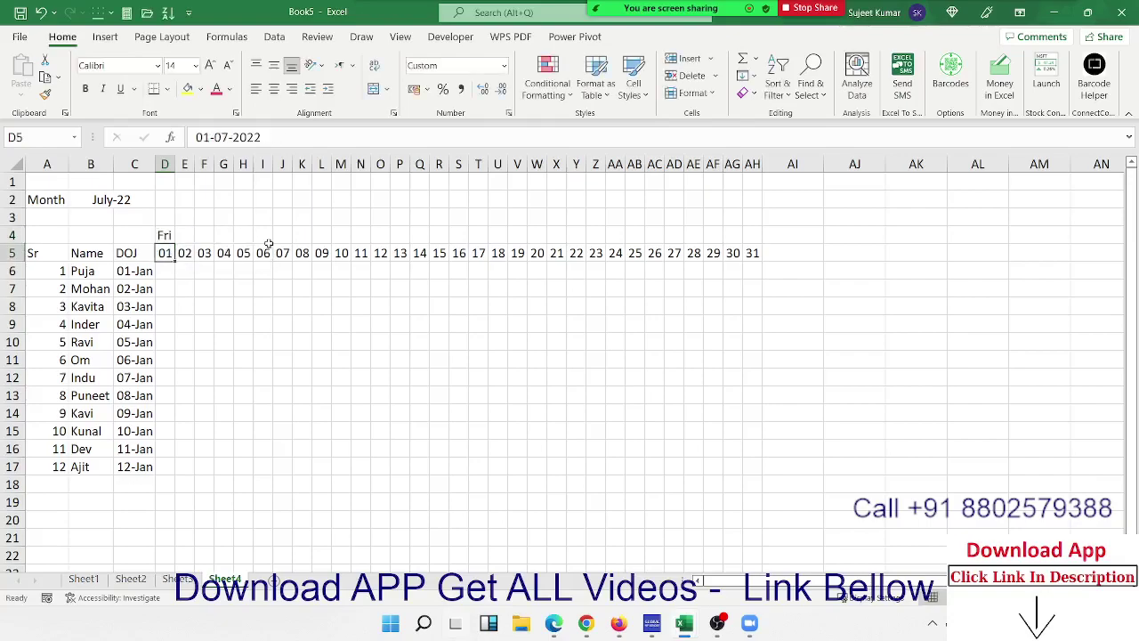
key(Up)
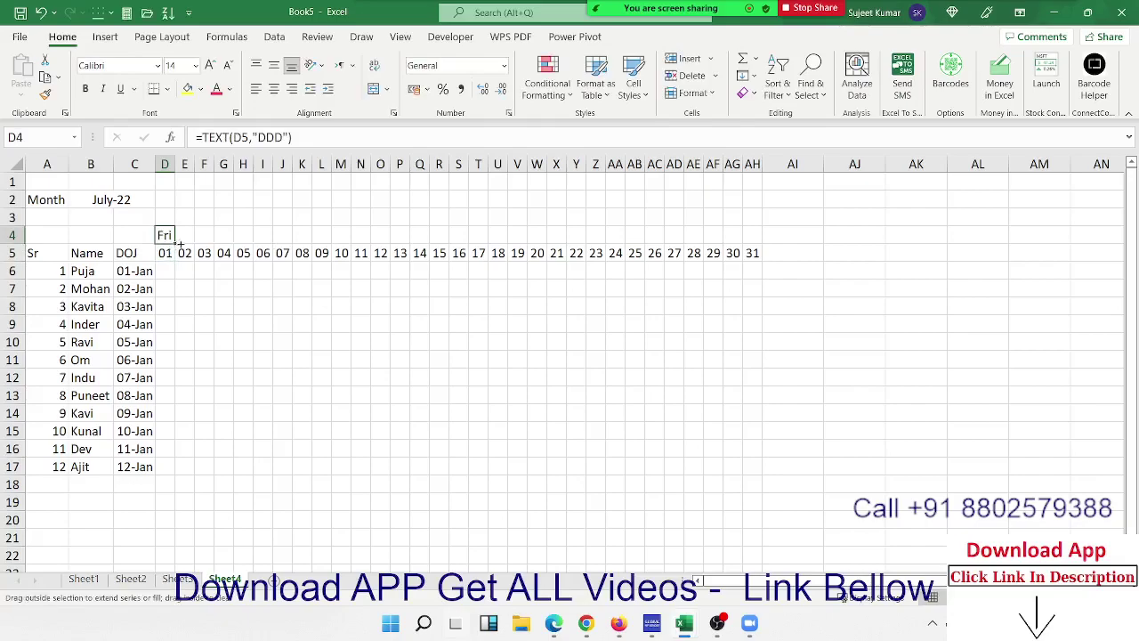
drag(175, 245, 755, 247)
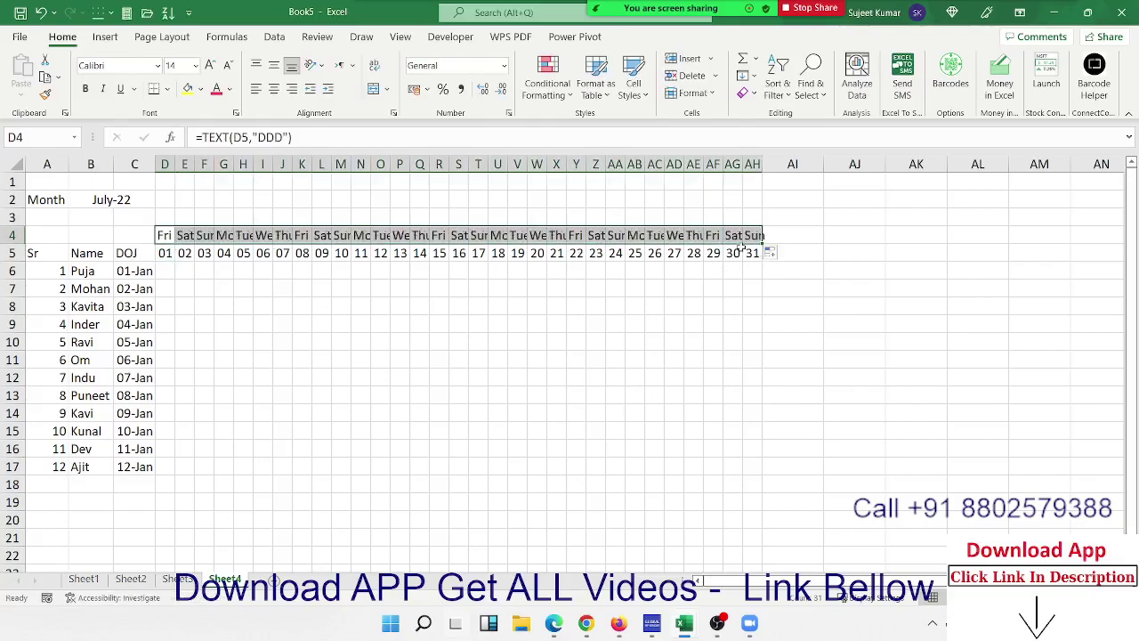
click(384, 310)
click(20, 166)
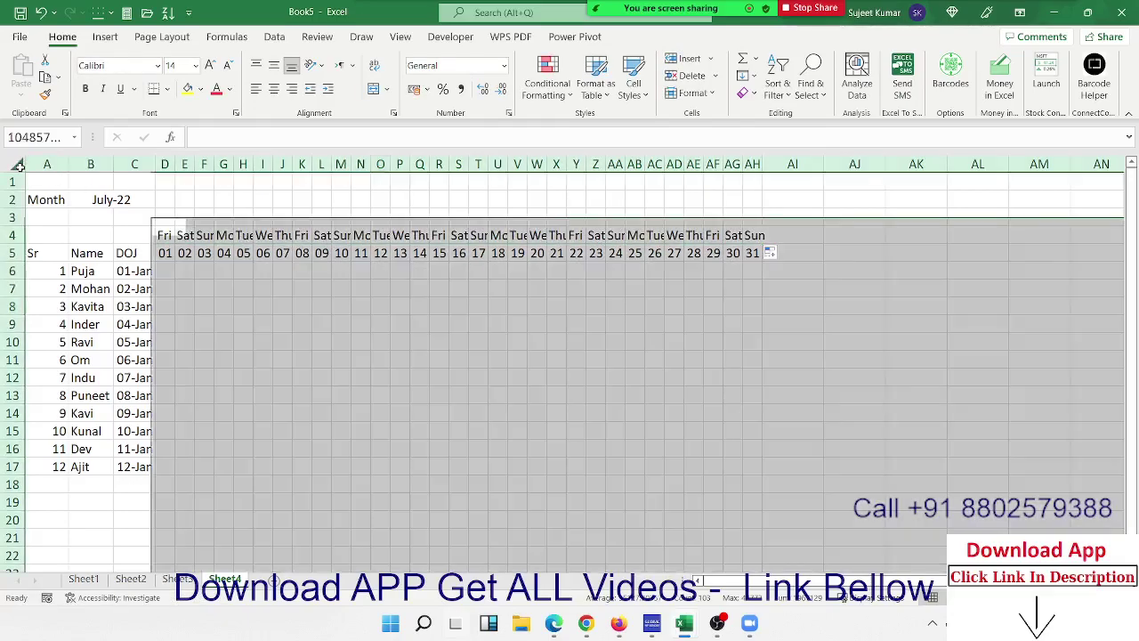
Step: AutoFit all column widths and set weekday headings D4:AH4 to Shrink to fit
double_click(251, 167)
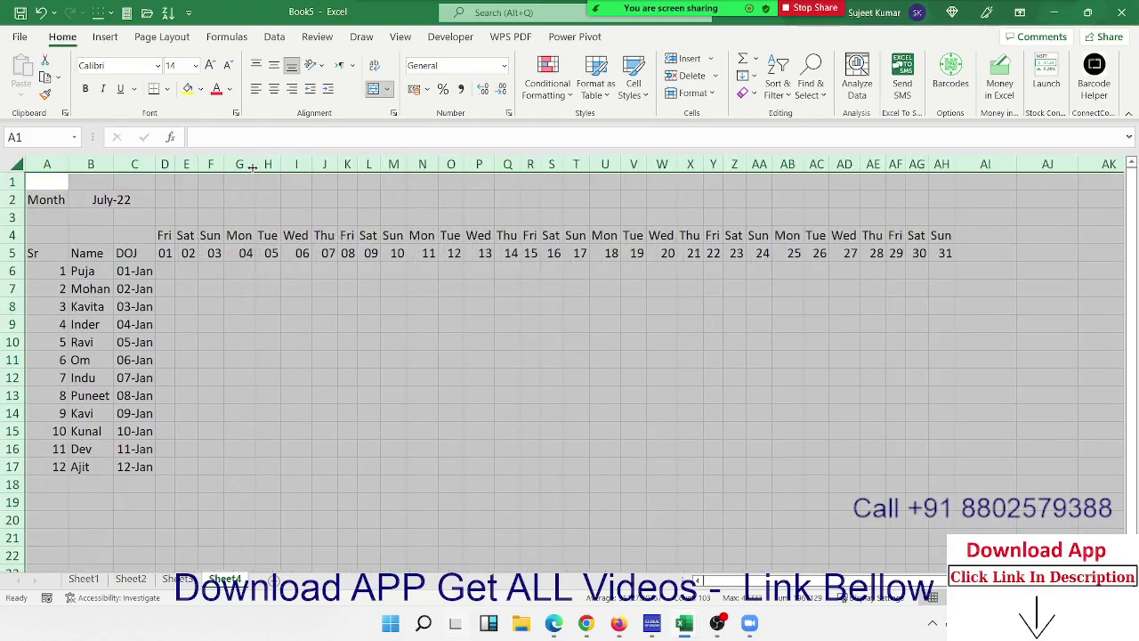
click(264, 283)
click(162, 238)
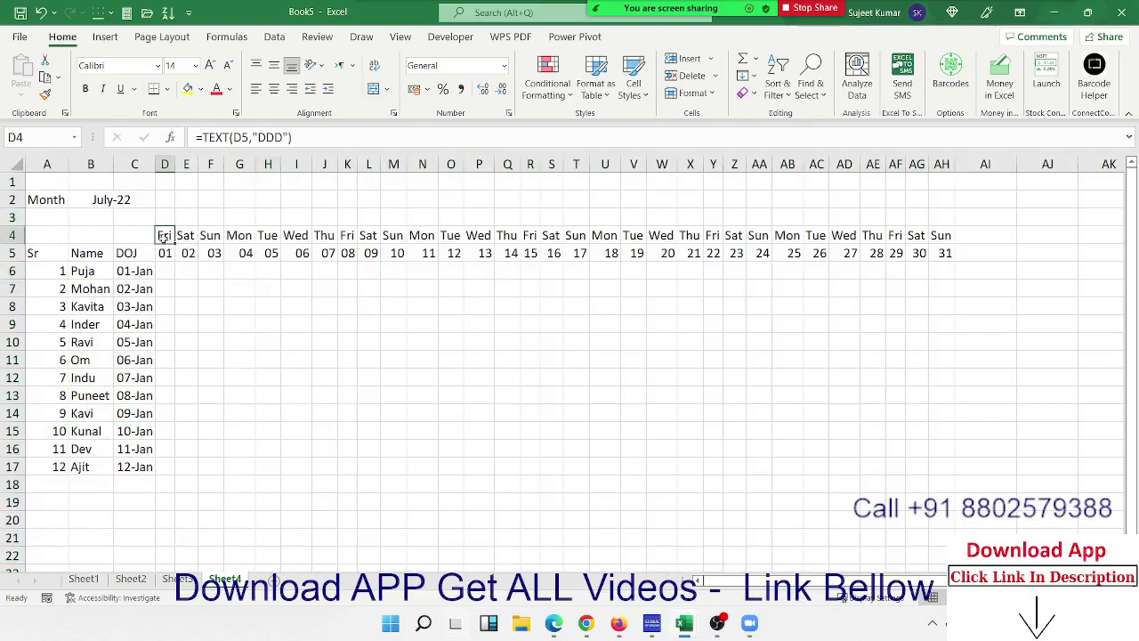
key(ctrl+shift+Right)
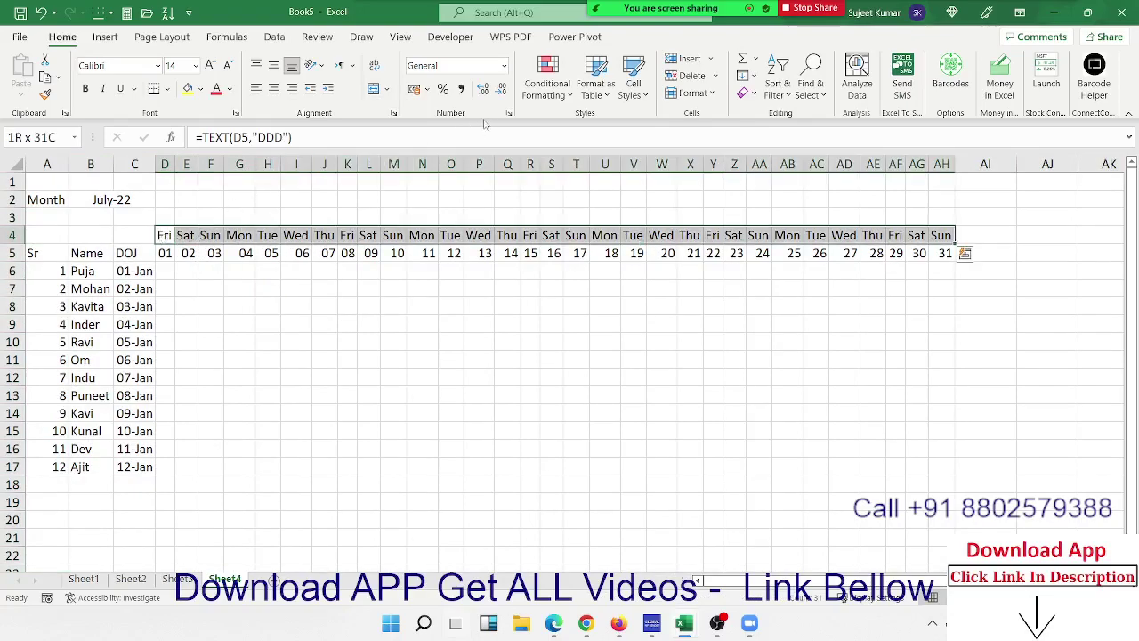
click(509, 114)
click(500, 172)
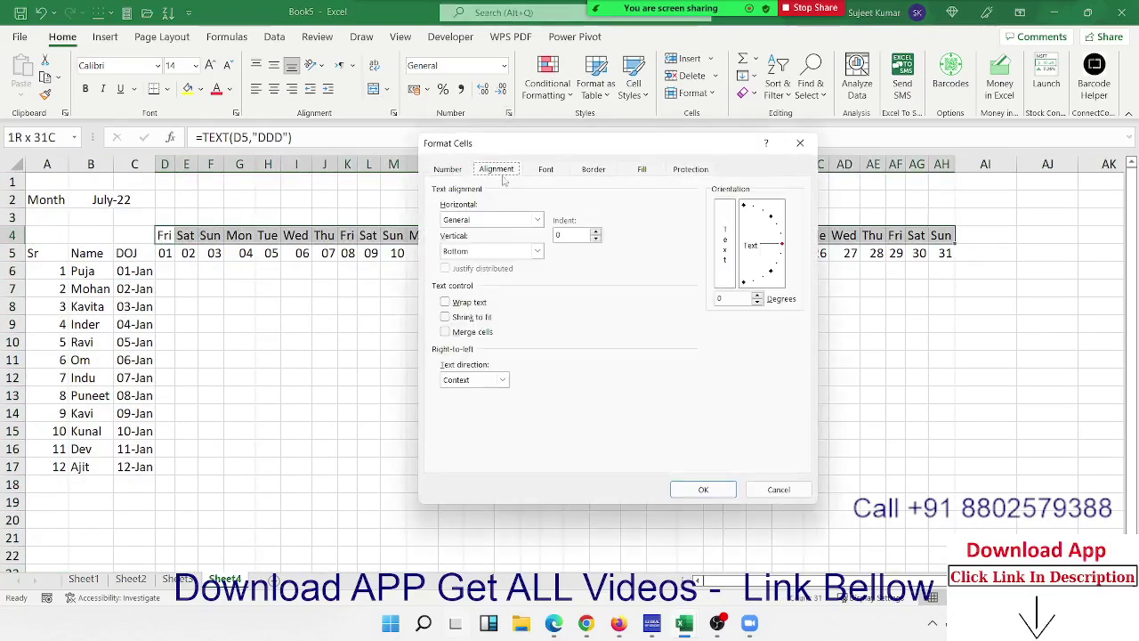
click(475, 319)
click(702, 489)
click(385, 327)
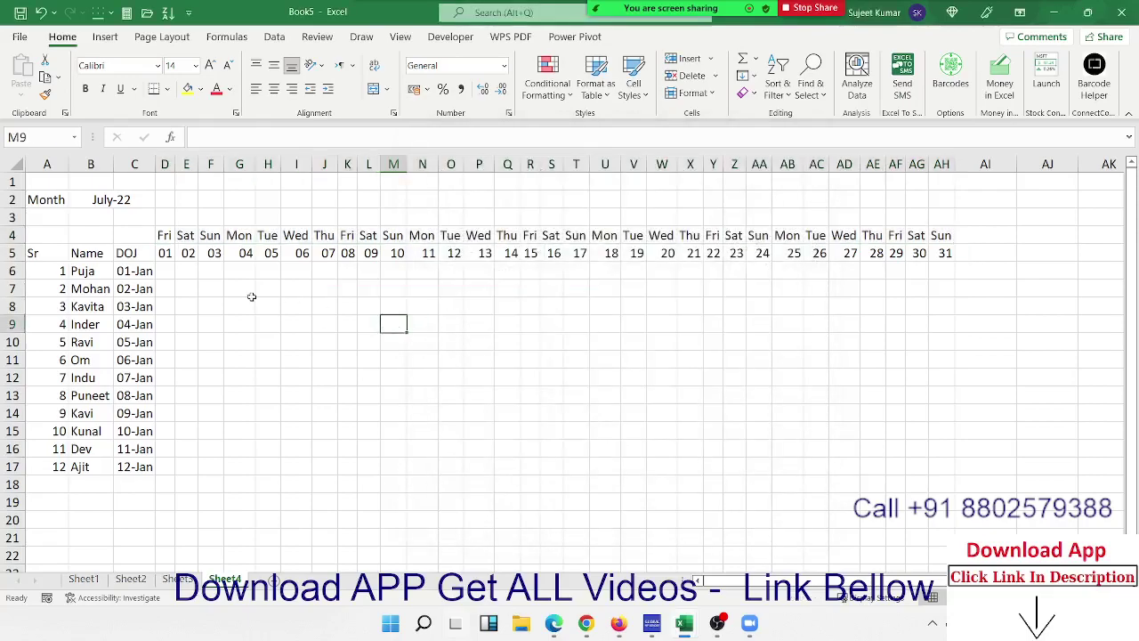
click(201, 264)
click(167, 269)
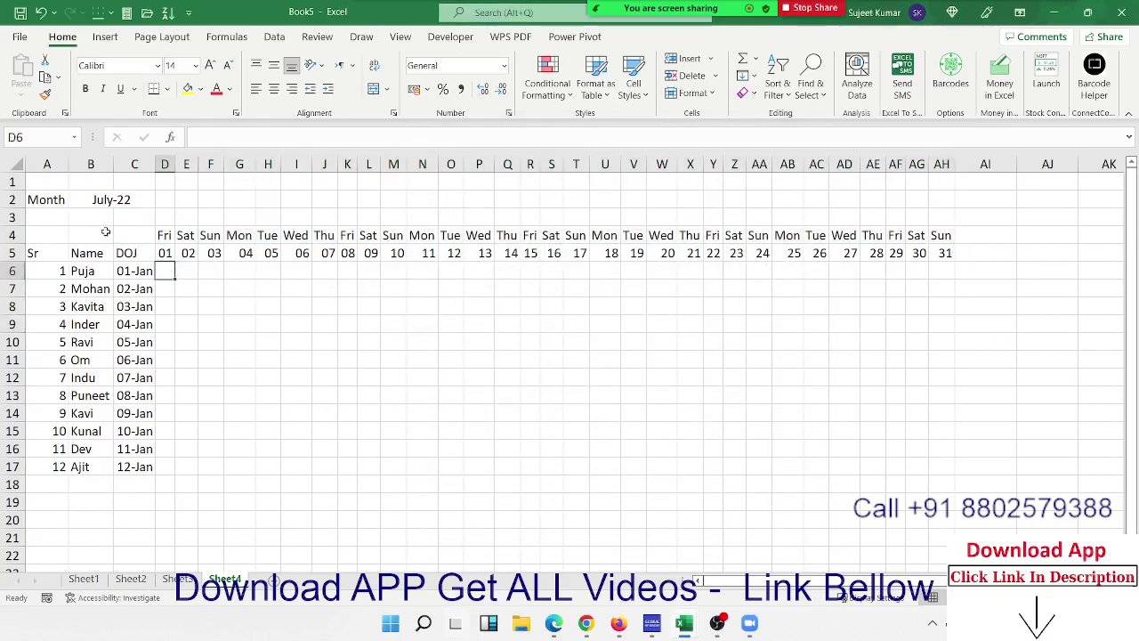
Step: Apply All Borders to every cell of the attendance grid A4:AH17
drag(49, 235, 952, 447)
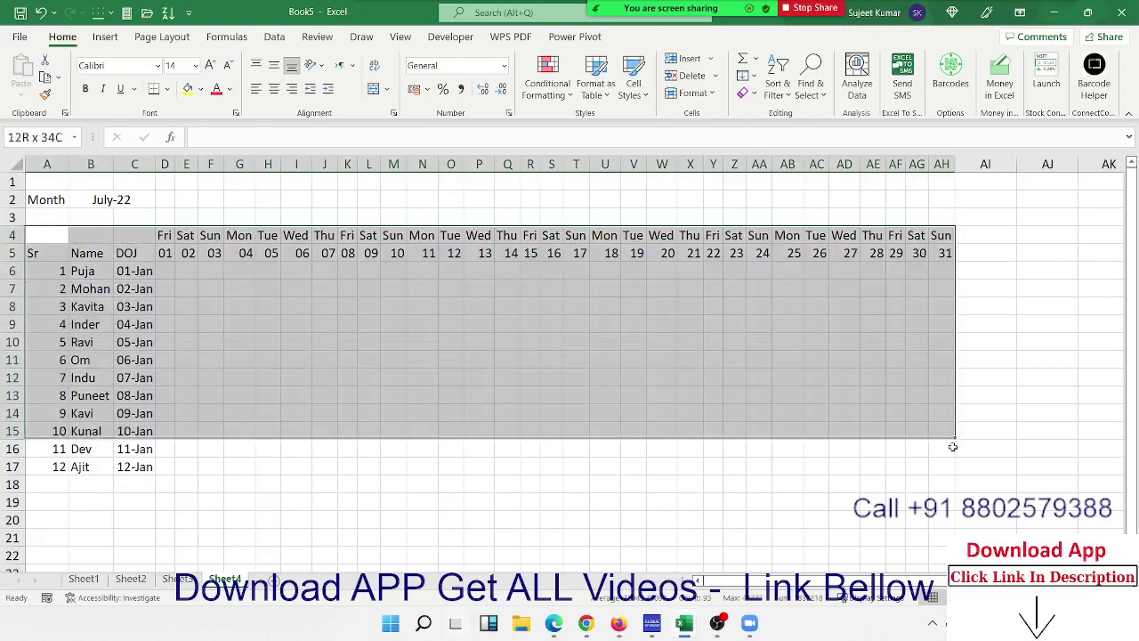
drag(953, 447, 956, 472)
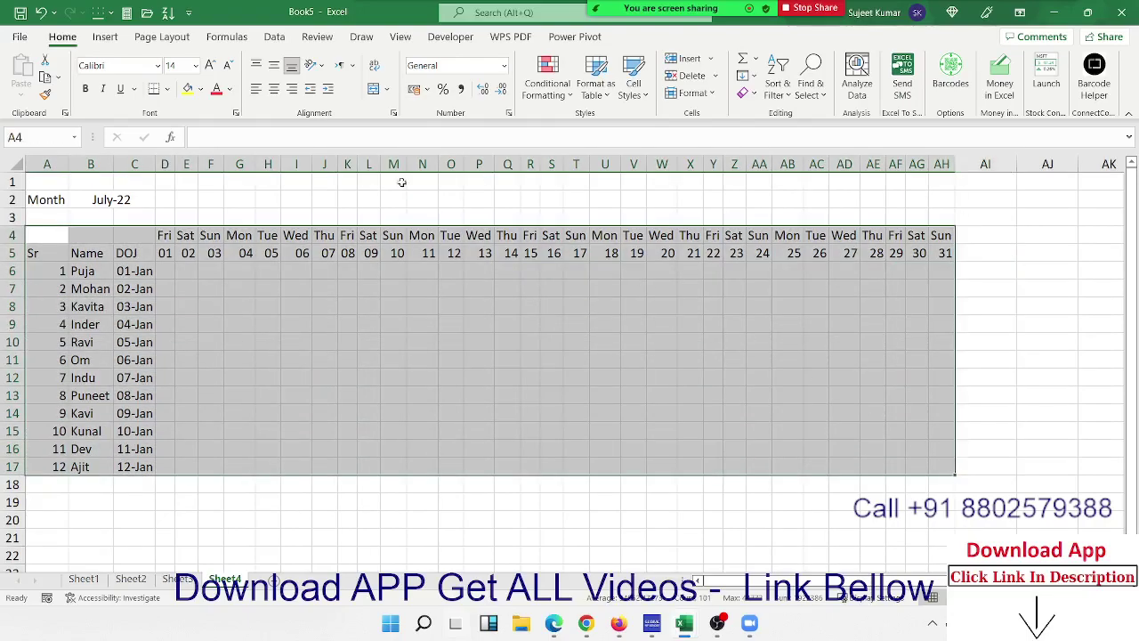
click(166, 89)
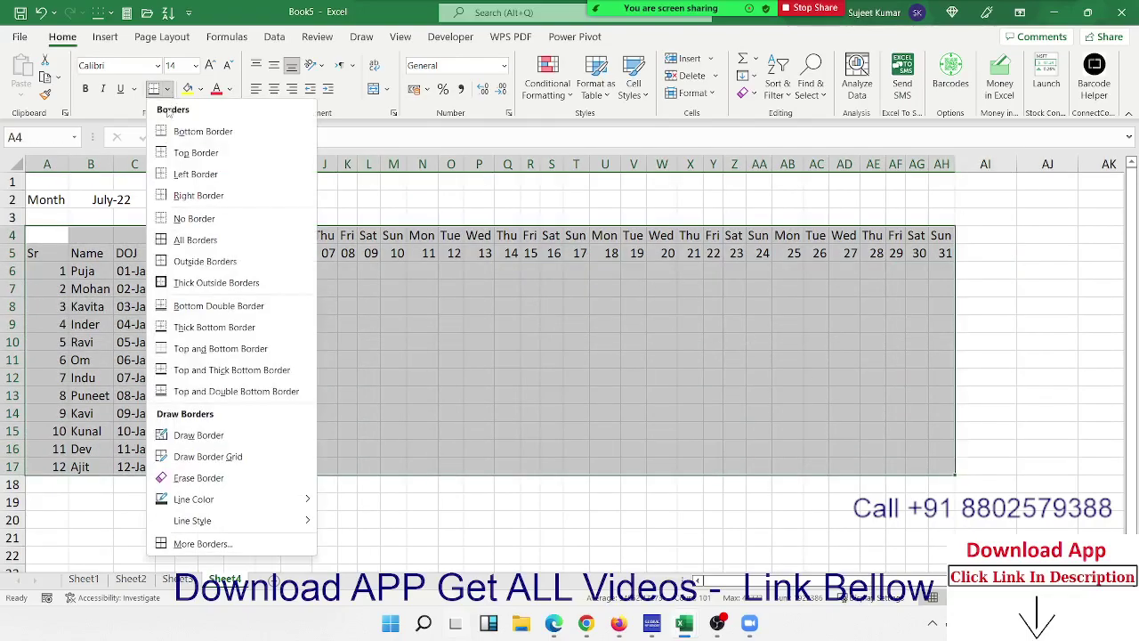
click(169, 242)
click(316, 325)
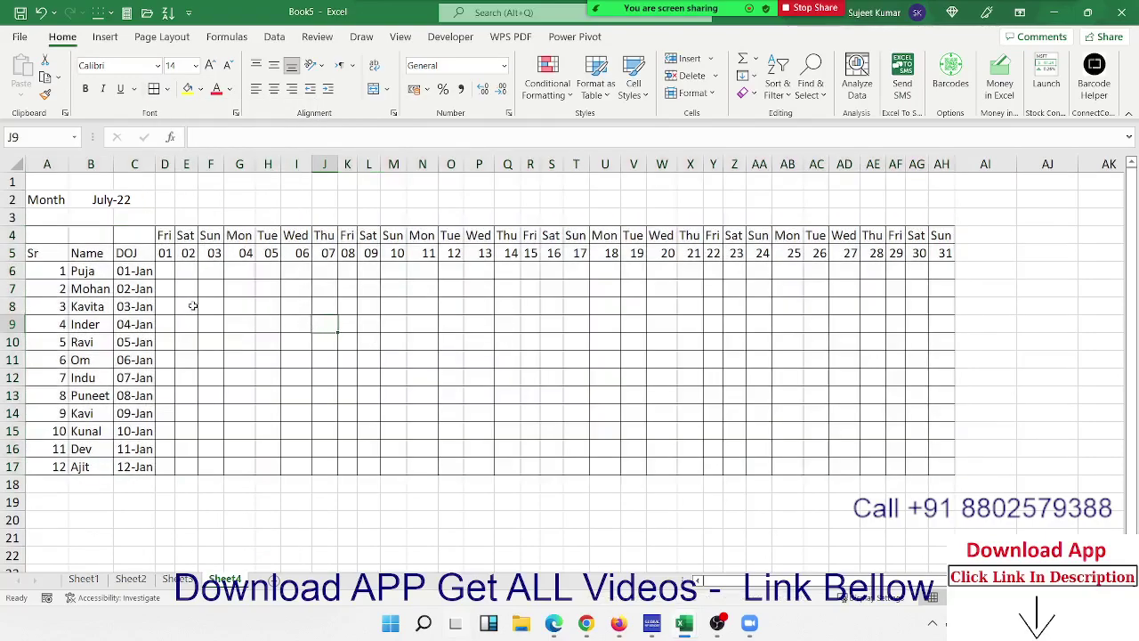
Step: Select the Sat and Sun columns E6:F17, ending with cell E6 active
click(854, 269)
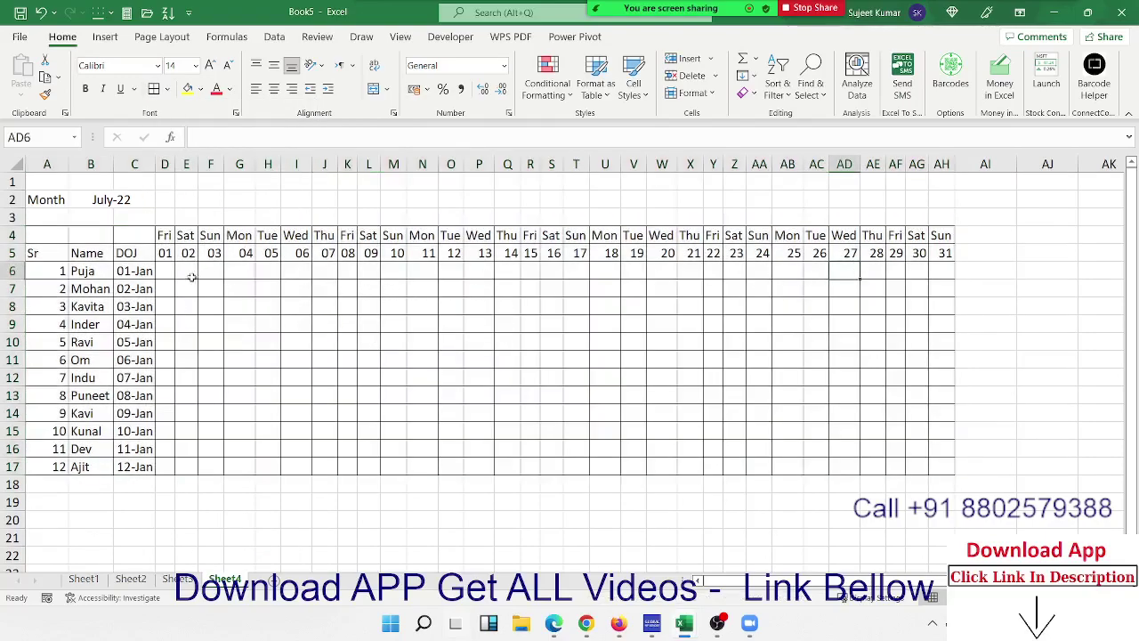
mouse_move(189, 272)
mouse_down()
mouse_move(189, 430)
mouse_move(224, 467)
mouse_up()
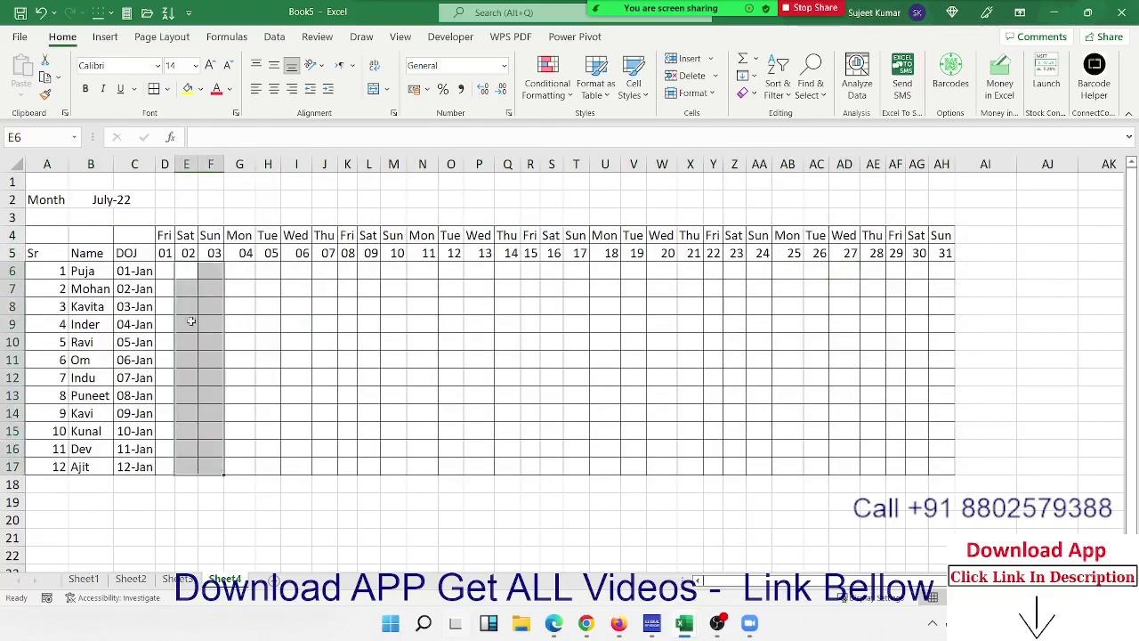
click(185, 274)
Step: Start a new conditional formatting rule using 'Use a formula to determine which cells to format'
click(547, 80)
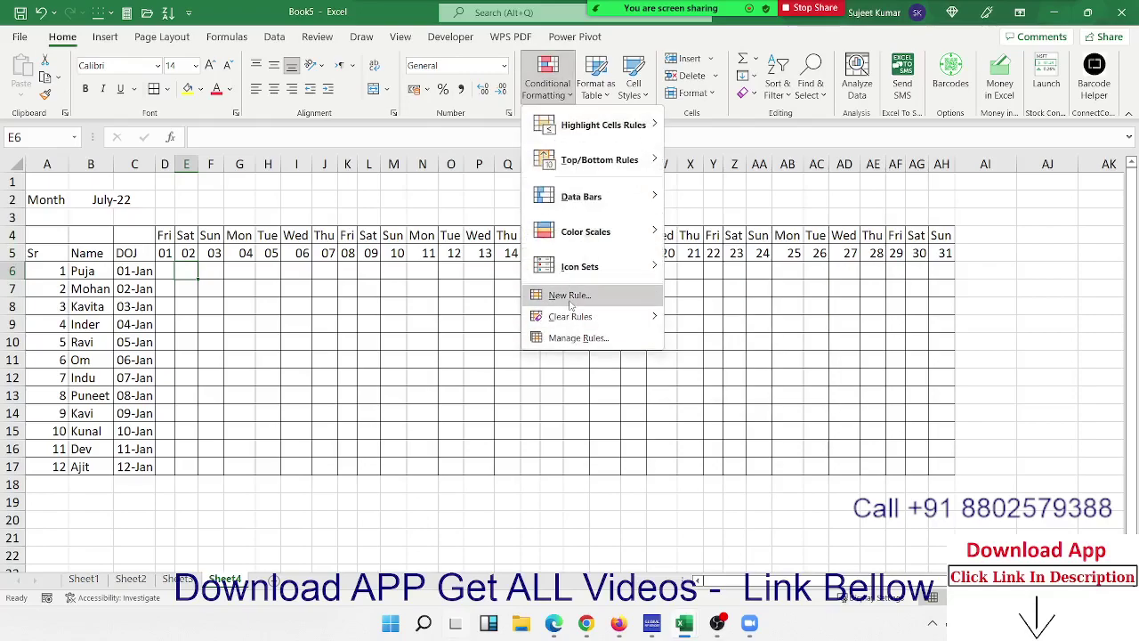
click(571, 296)
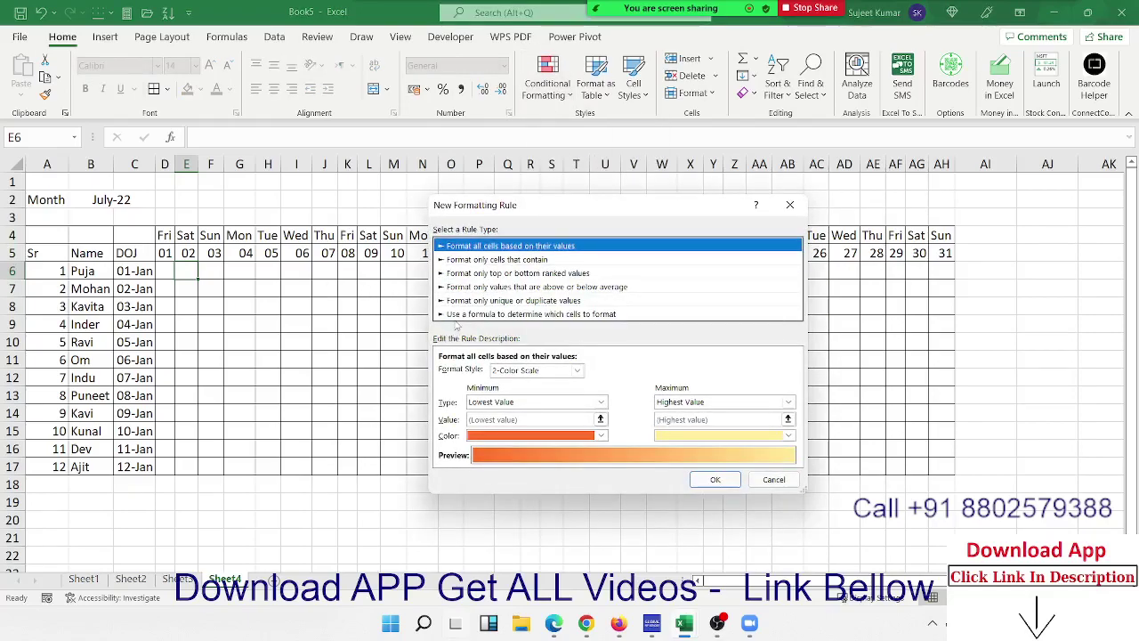
click(455, 314)
click(466, 373)
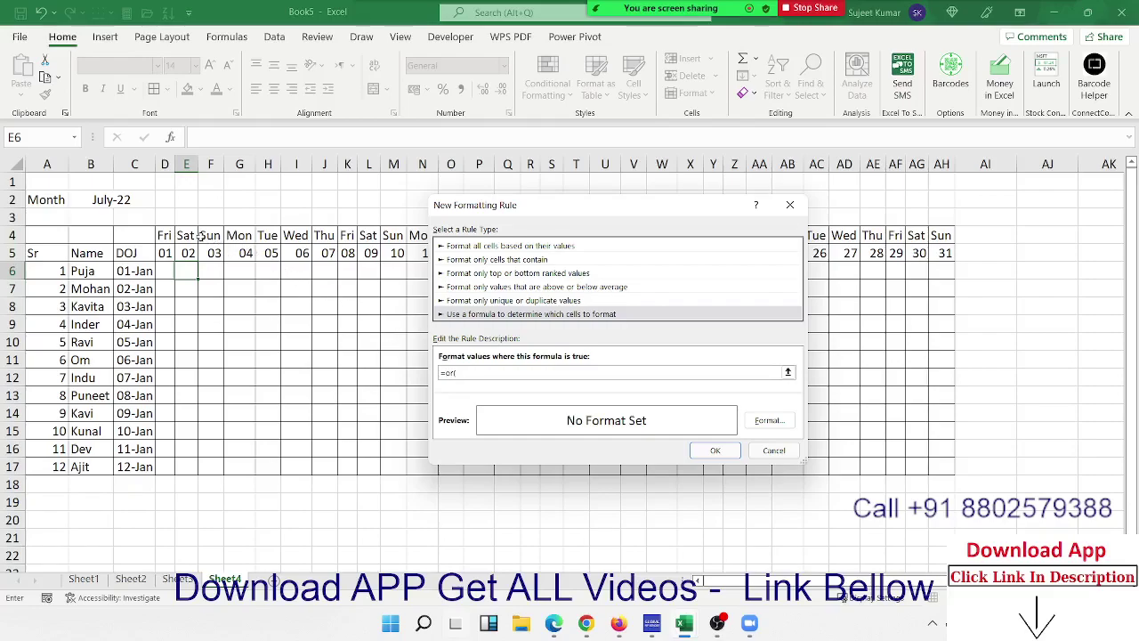
Step: Complete the rule formula =or(E$4="Sat",E$4="Sat"), referencing E4 with a relative column
click(193, 233)
text(=)
text(,)
click(193, 233)
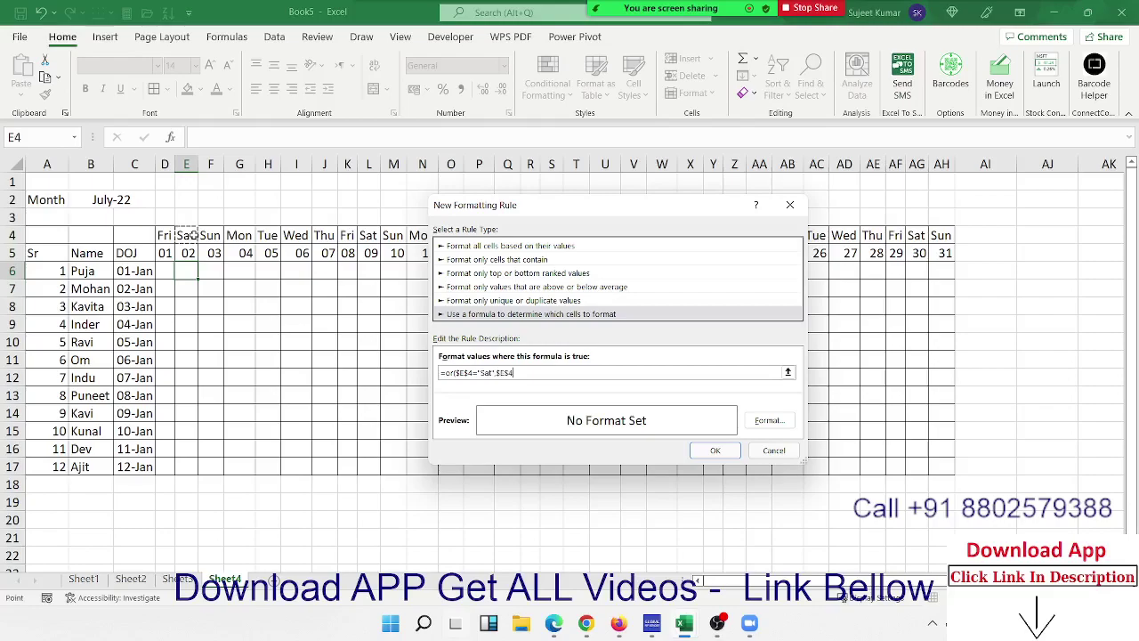
text(=)
key(BackSpace)
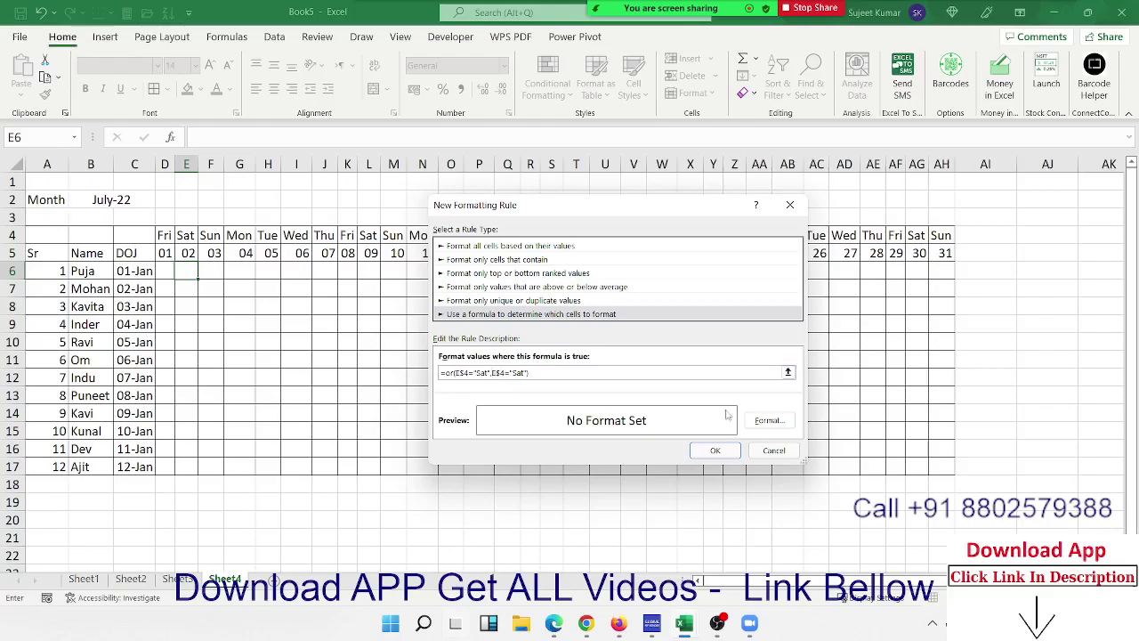
Step: Give the Saturday rule a yellow fill and create it
click(765, 420)
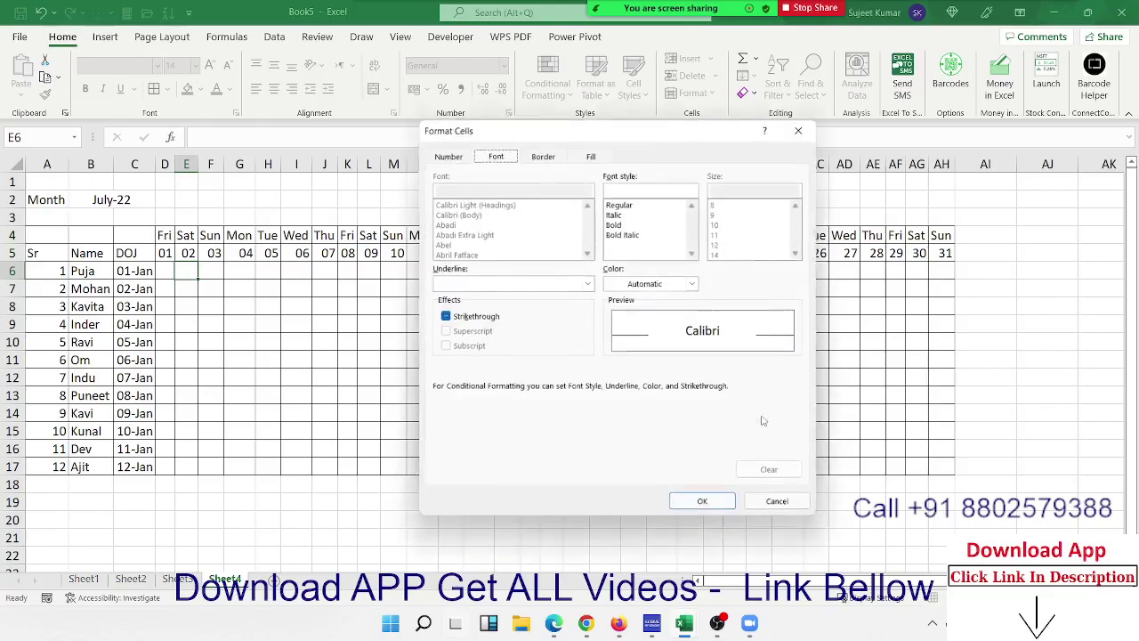
click(593, 156)
click(484, 296)
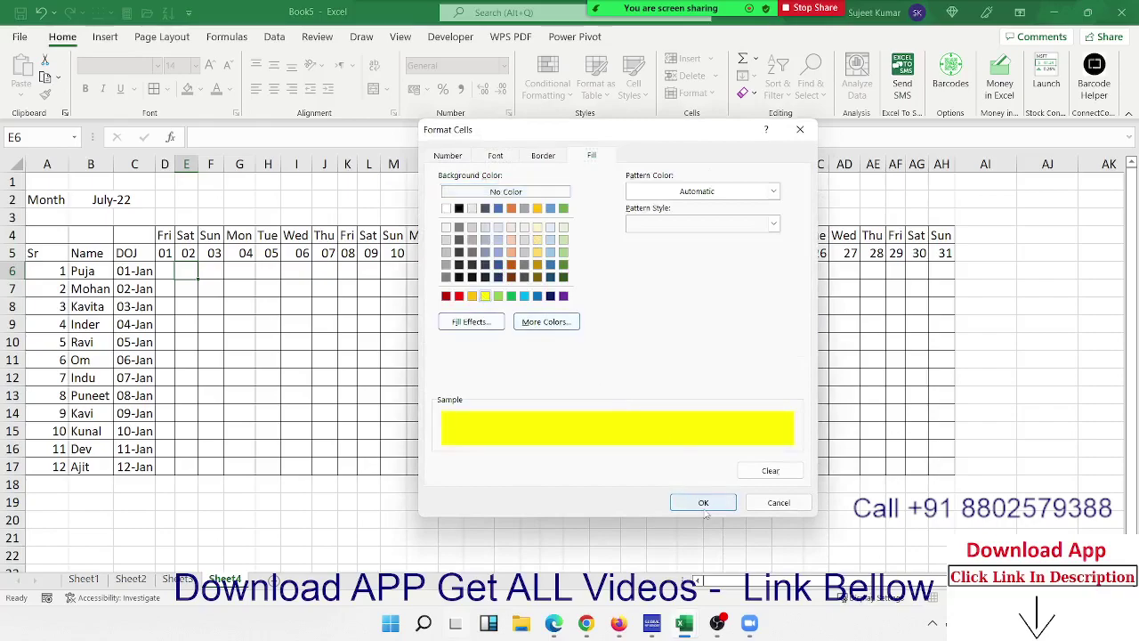
click(703, 502)
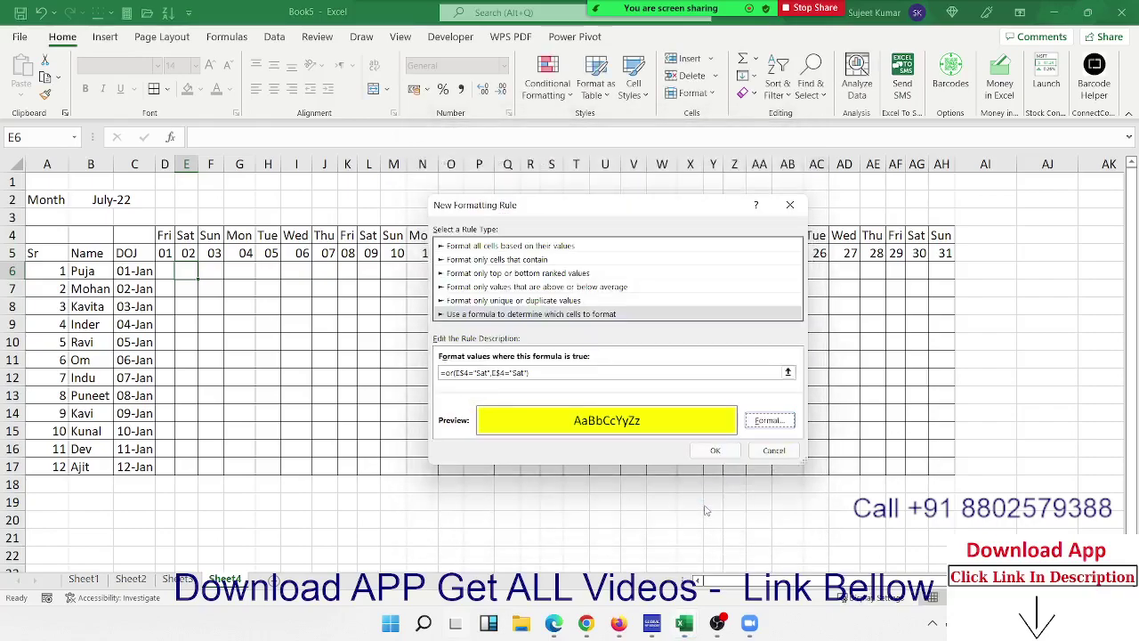
click(714, 451)
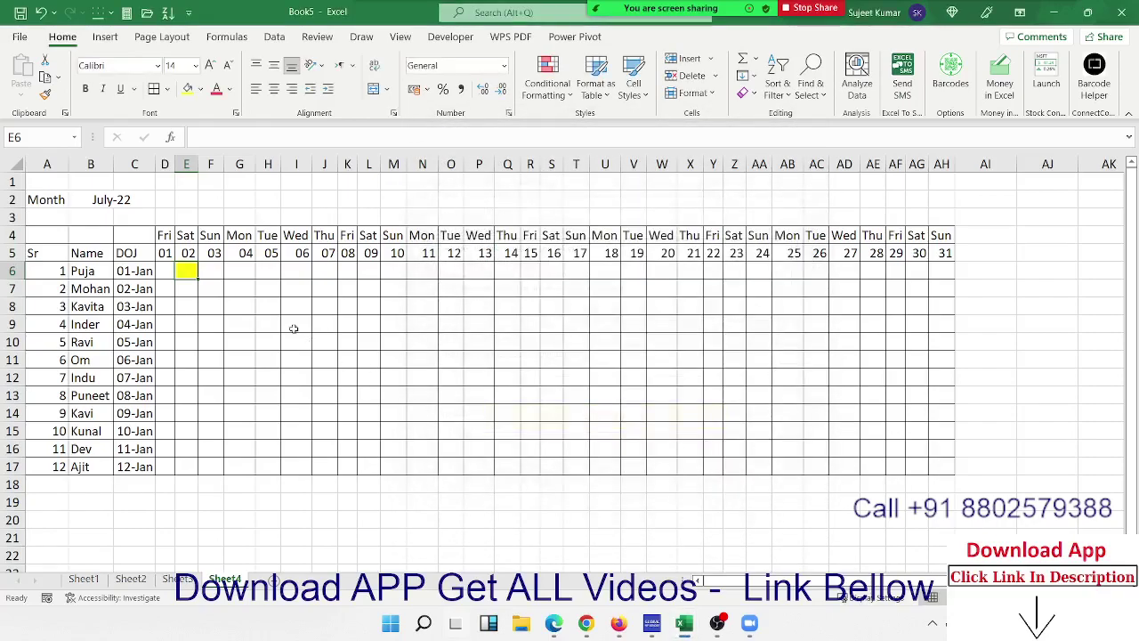
Step: Paint E6's weekend rule across the day grid D6:AH17
click(45, 94)
mouse_move(169, 271)
mouse_down()
mouse_move(923, 452)
mouse_move(927, 463)
mouse_up()
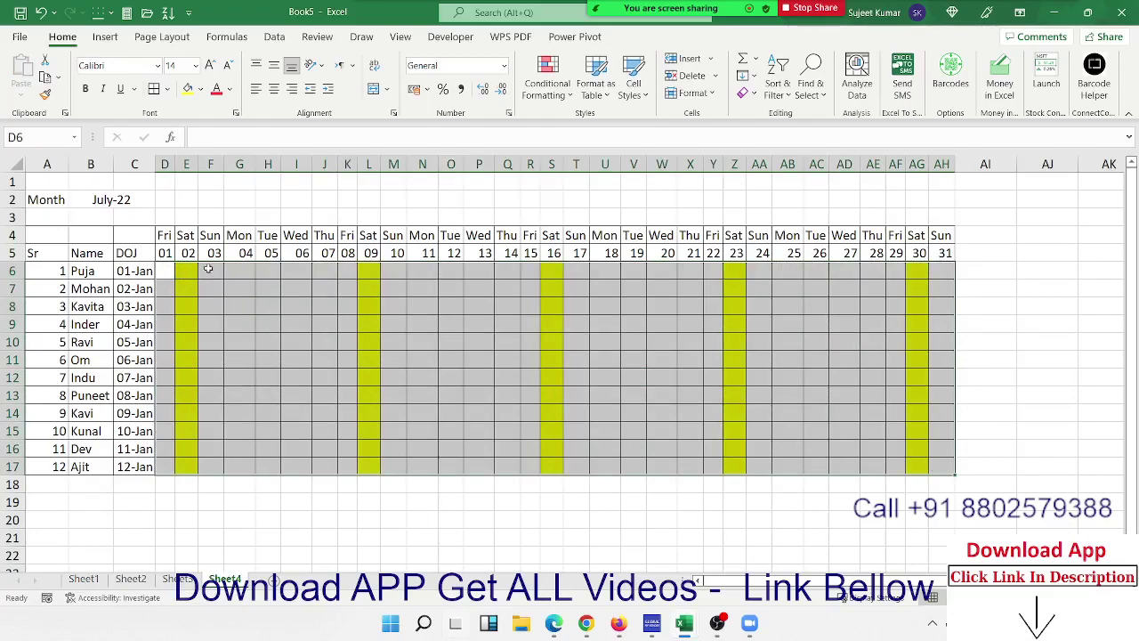
click(547, 85)
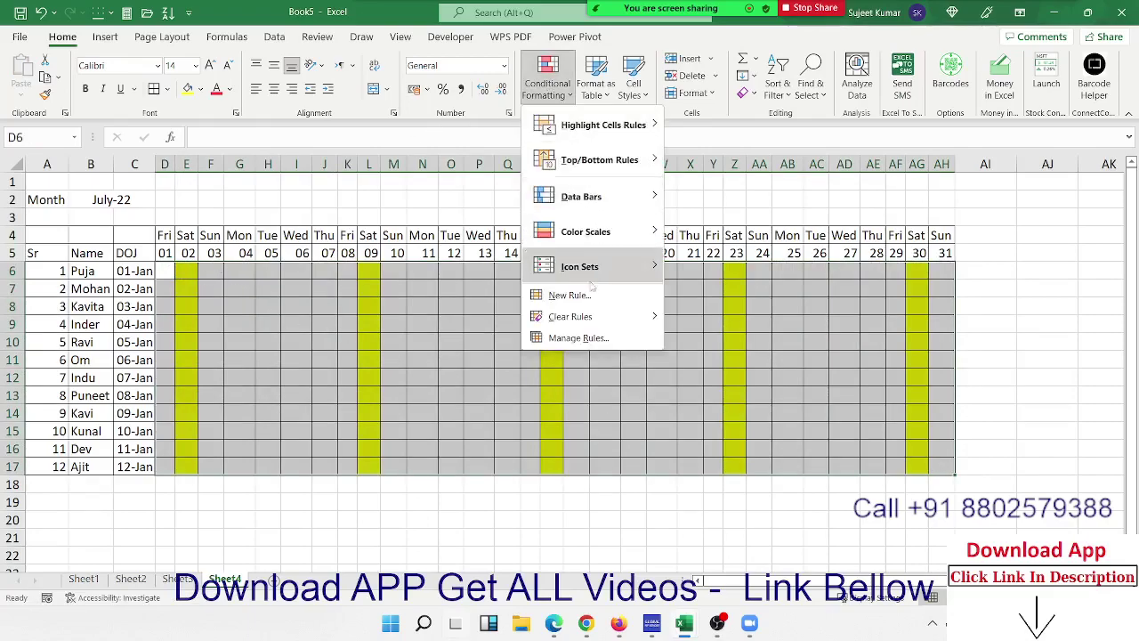
click(584, 339)
Step: Edit the weekend rule to =OR(D$4="Sat",D$4="Sun") and apply it
double_click(392, 314)
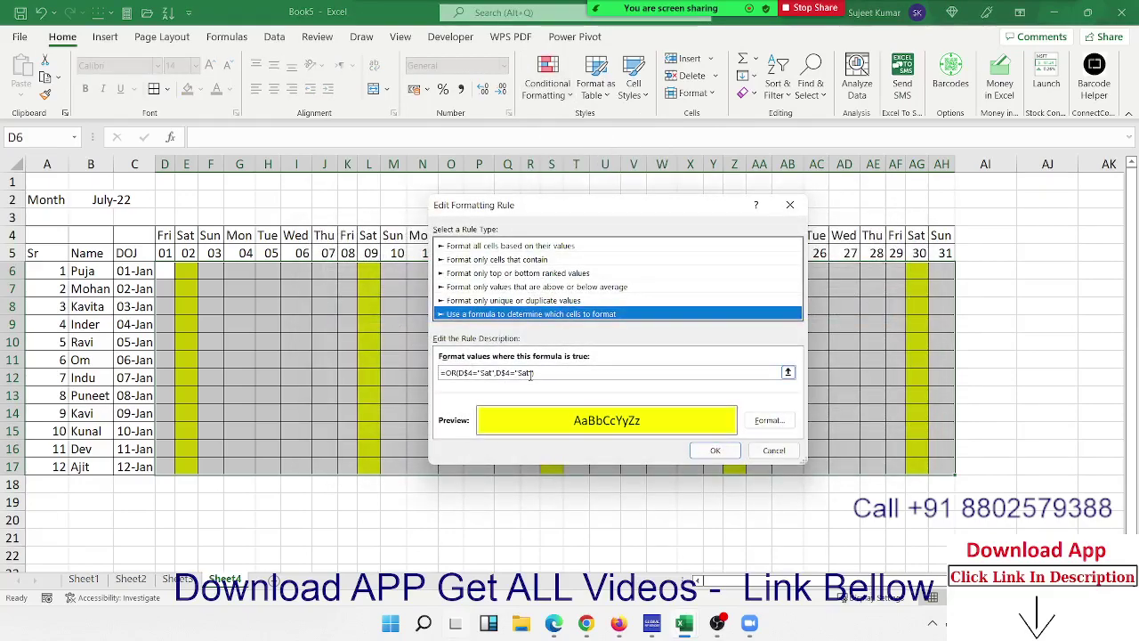
click(525, 373)
key(BackSpace)
text(un)
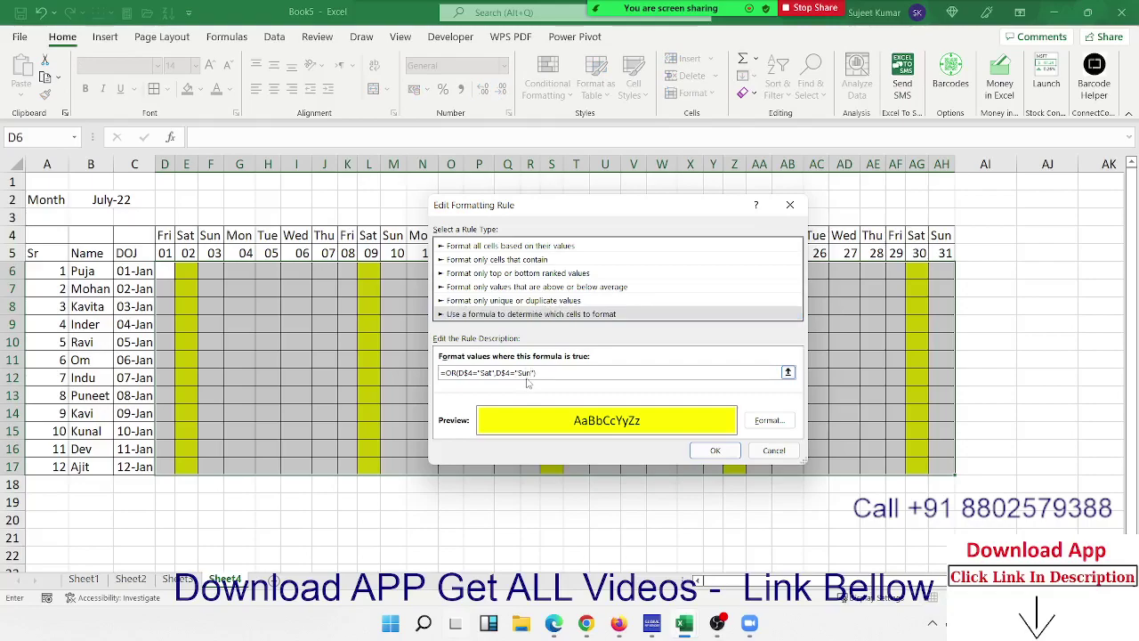
click(710, 450)
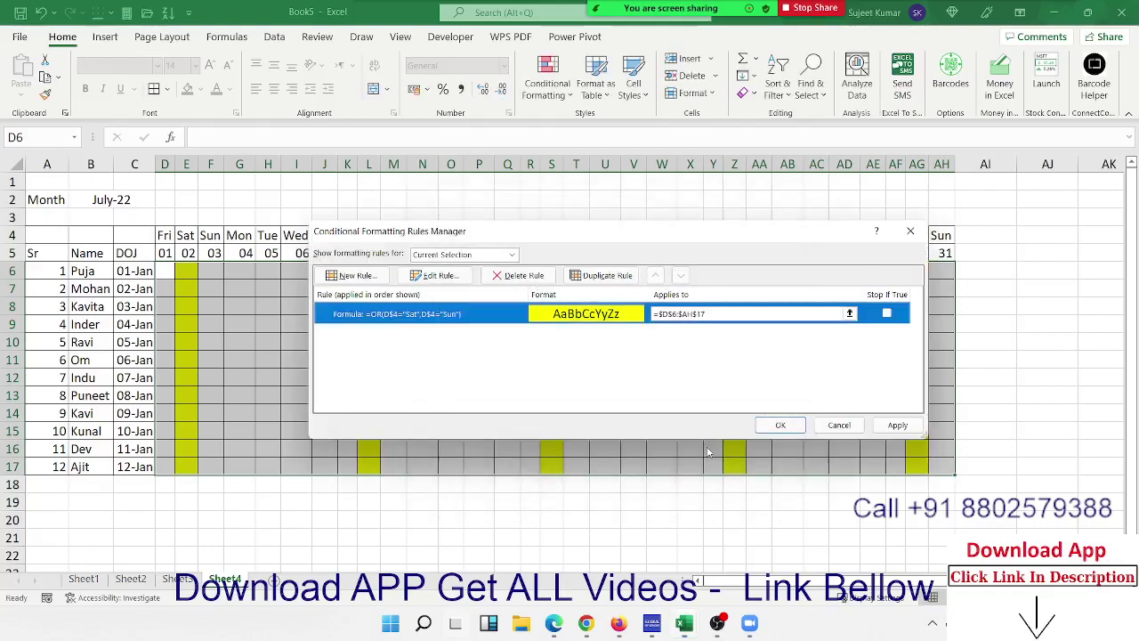
click(897, 428)
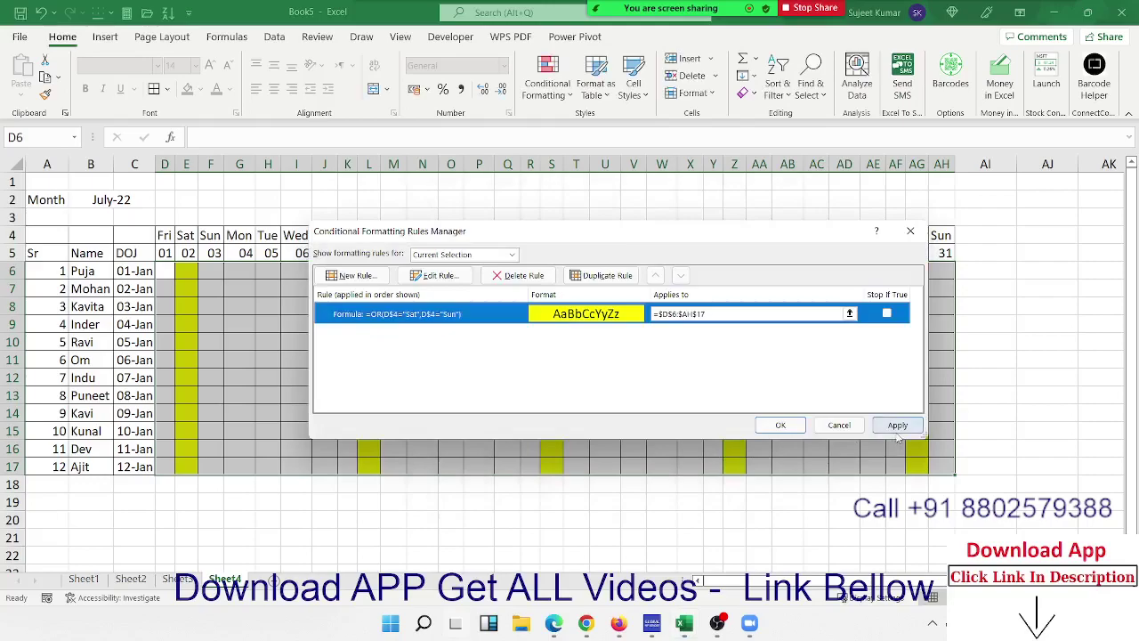
click(779, 424)
click(421, 360)
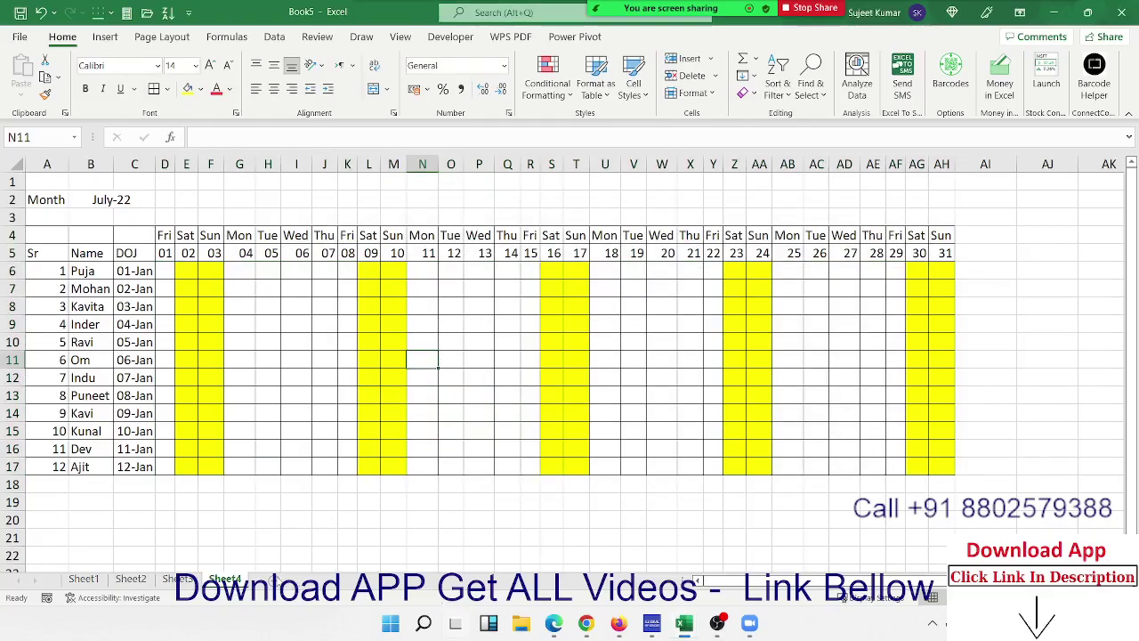
Step: Add a new sheet and enter the dates 1/1, 14/1 and 6/7 in column A
click(274, 579)
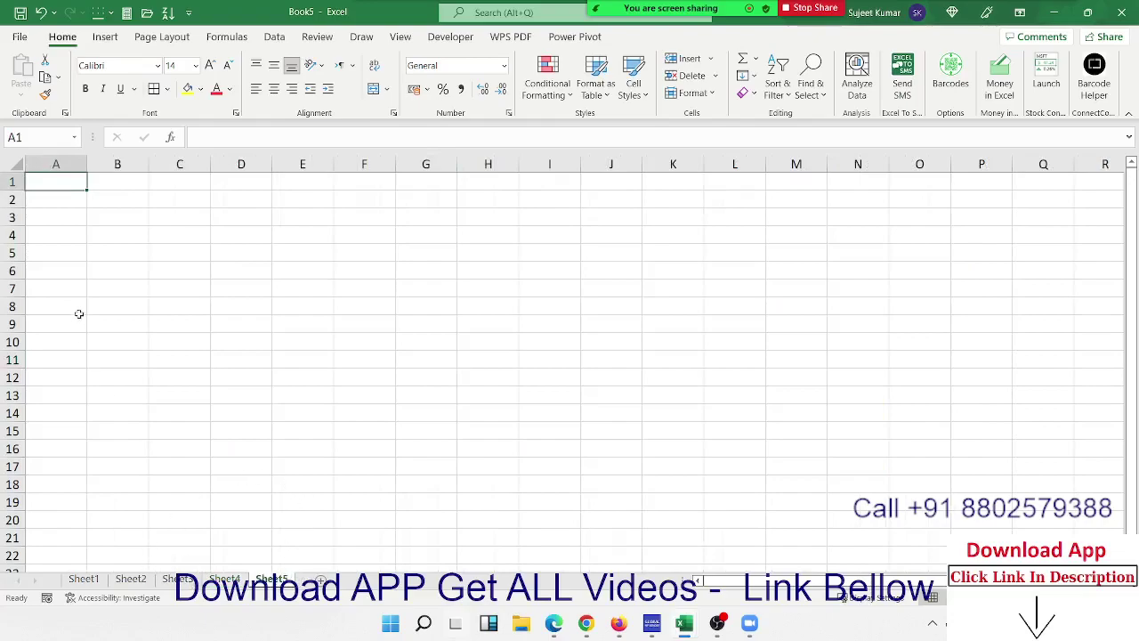
text(1/1)
key(Return)
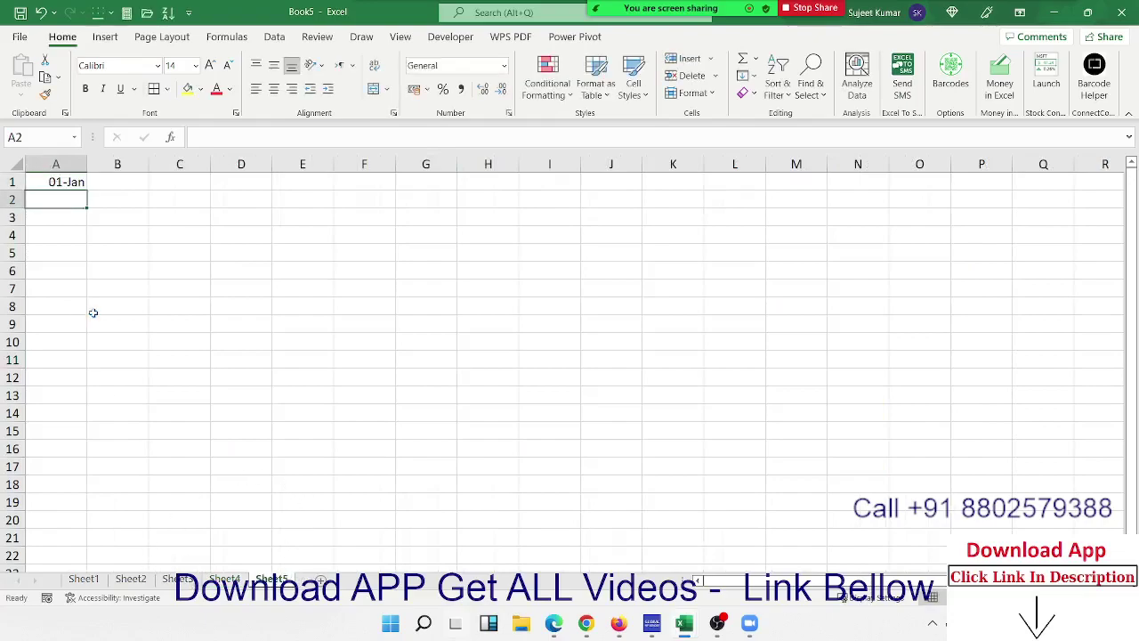
text(1)
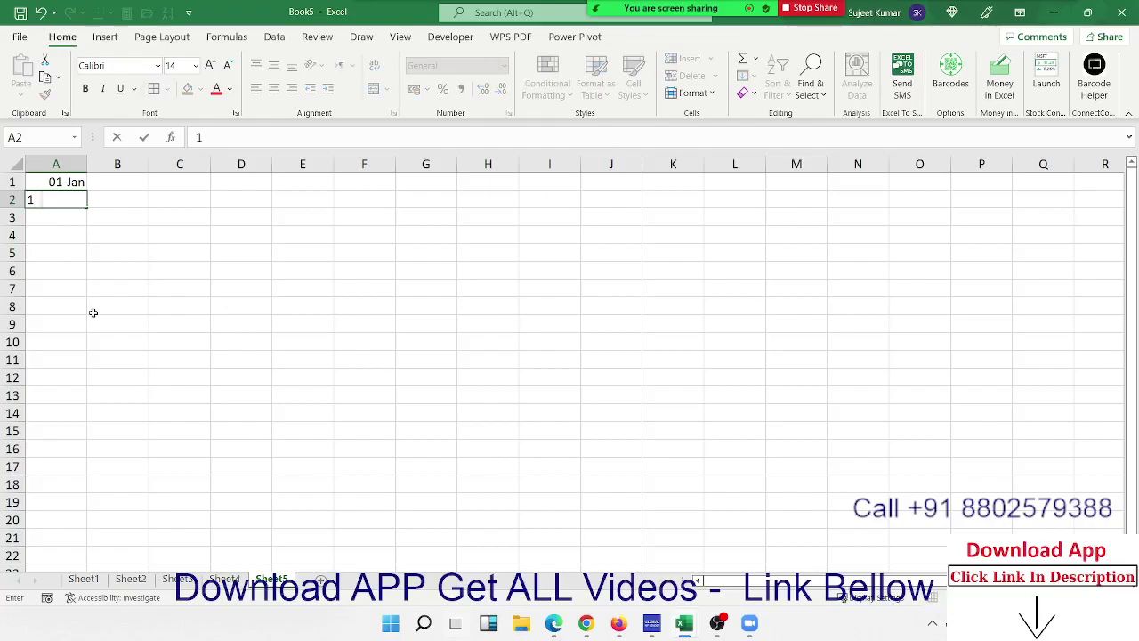
text(4/)
text(1)
key(Return)
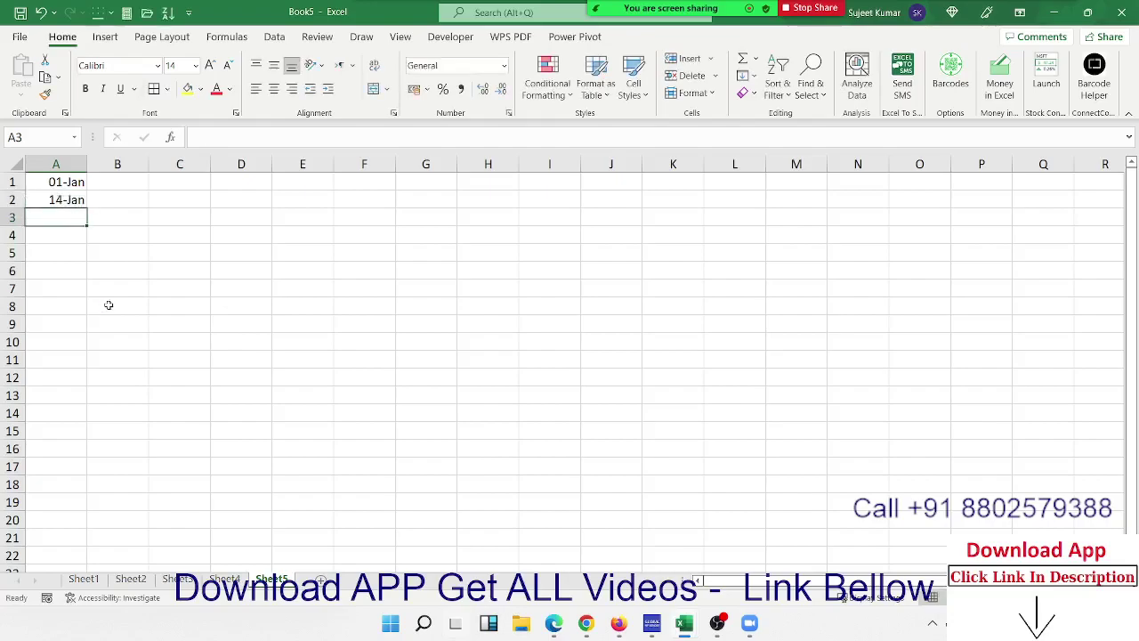
text(7)
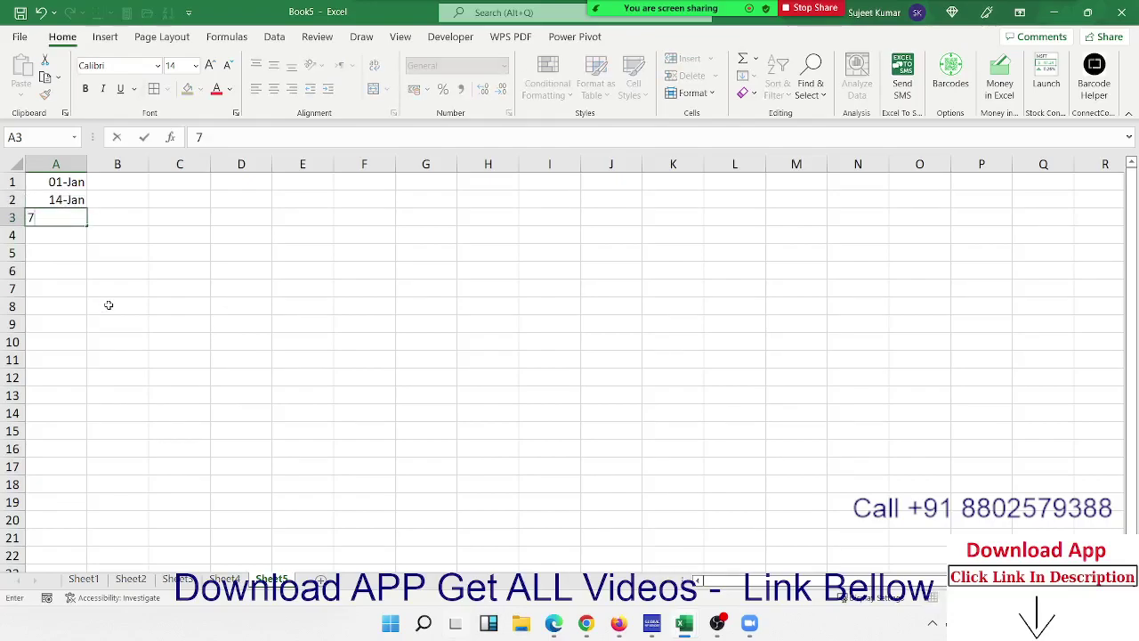
text(/10)
key(Escape)
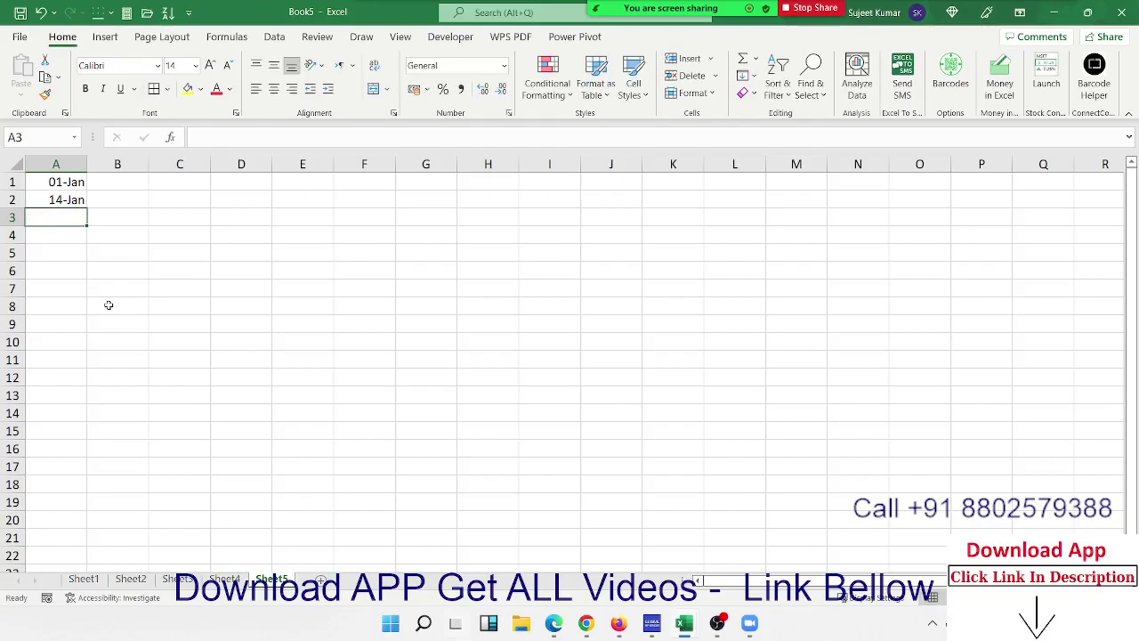
text(6/)
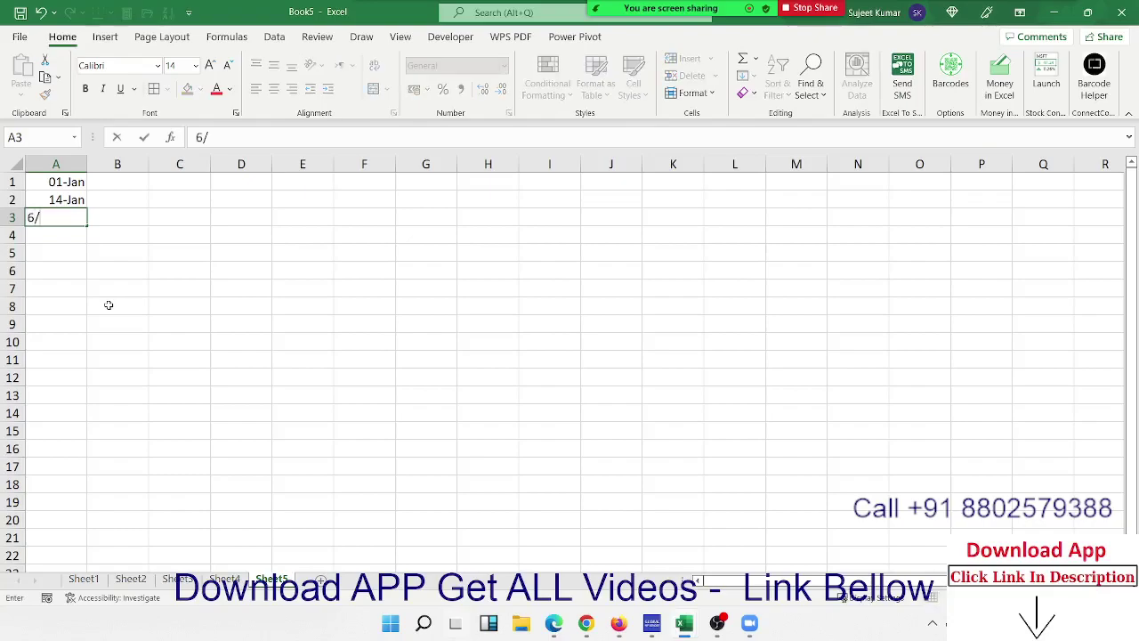
text(7)
key(Return)
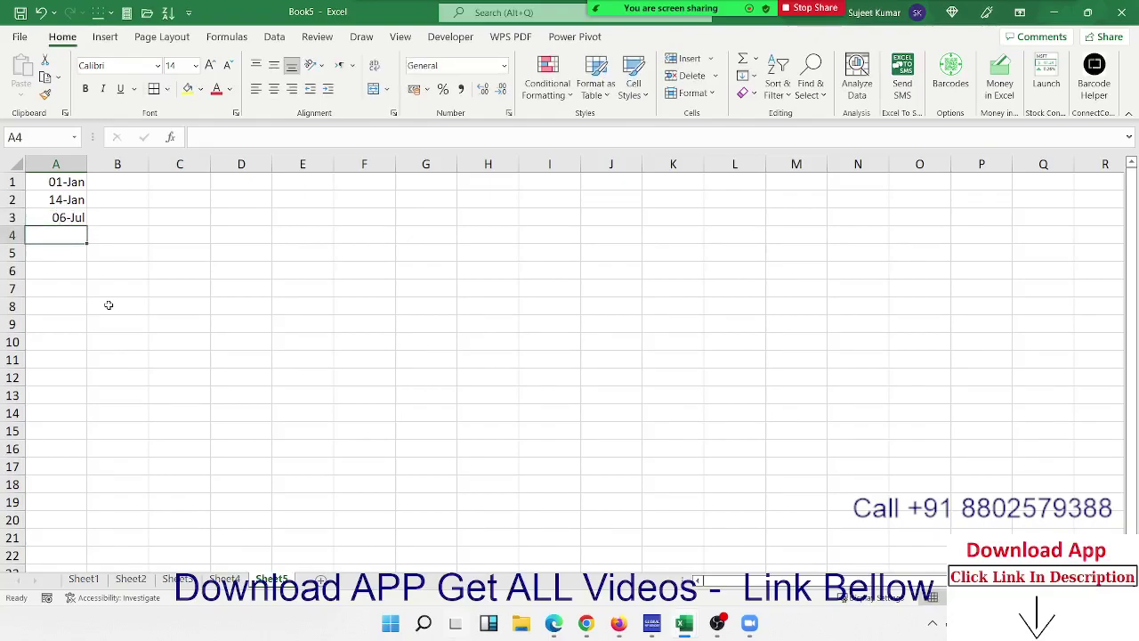
Step: Enter the dates 6/8, 5/5, 4/4 and 3/3 below them, then return to Sheet4
text(6/8)
key(Return)
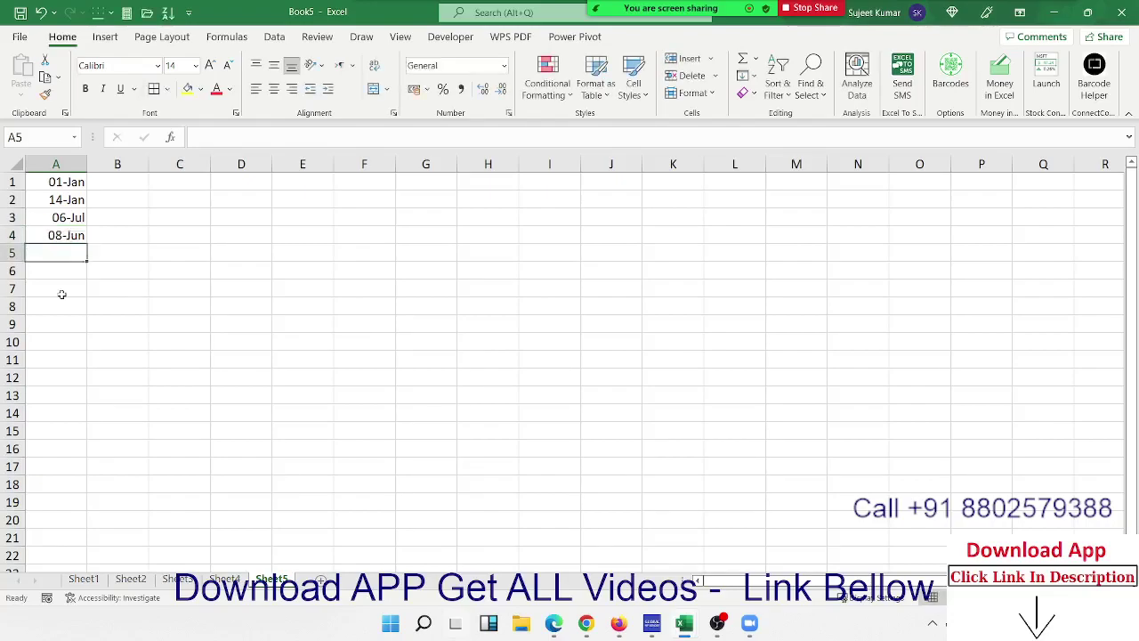
text(5/5)
key(Return)
text(4)
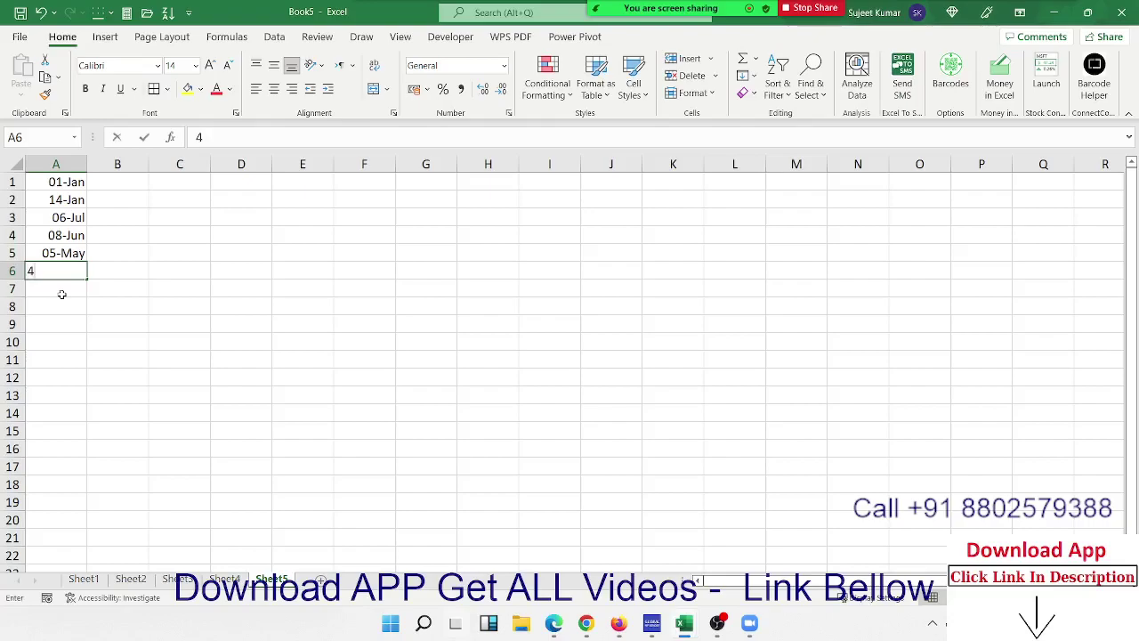
text(/4)
key(Return)
text(3/3)
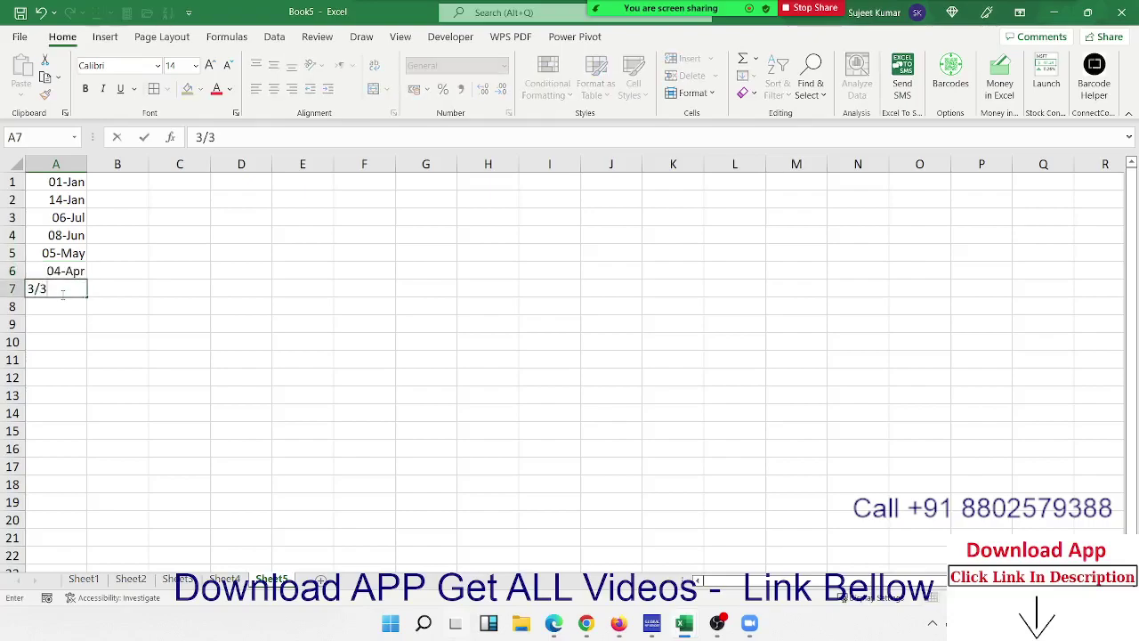
key(Return)
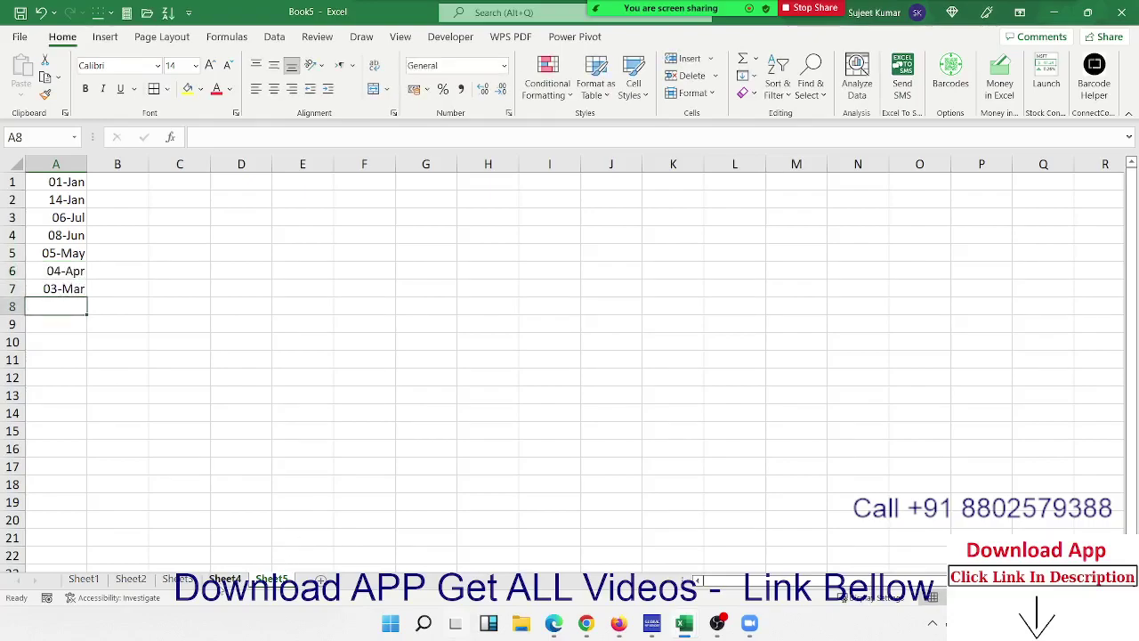
click(271, 579)
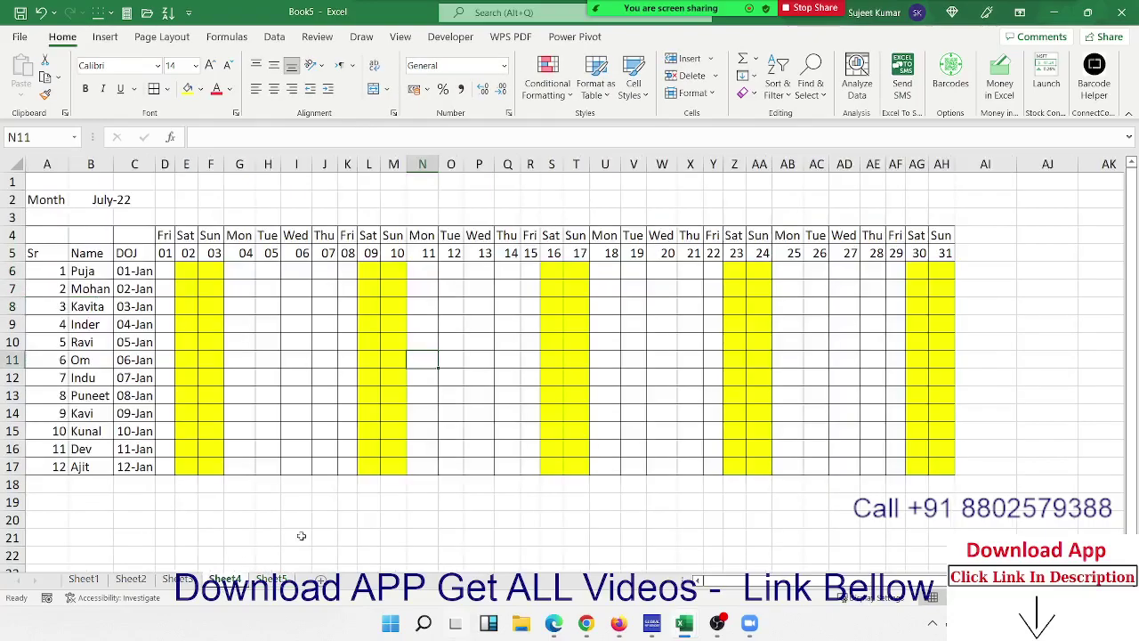
Step: Enter =COUNTIF(Sheet5!A:A,Sheet4!D4) in cell D3
click(168, 267)
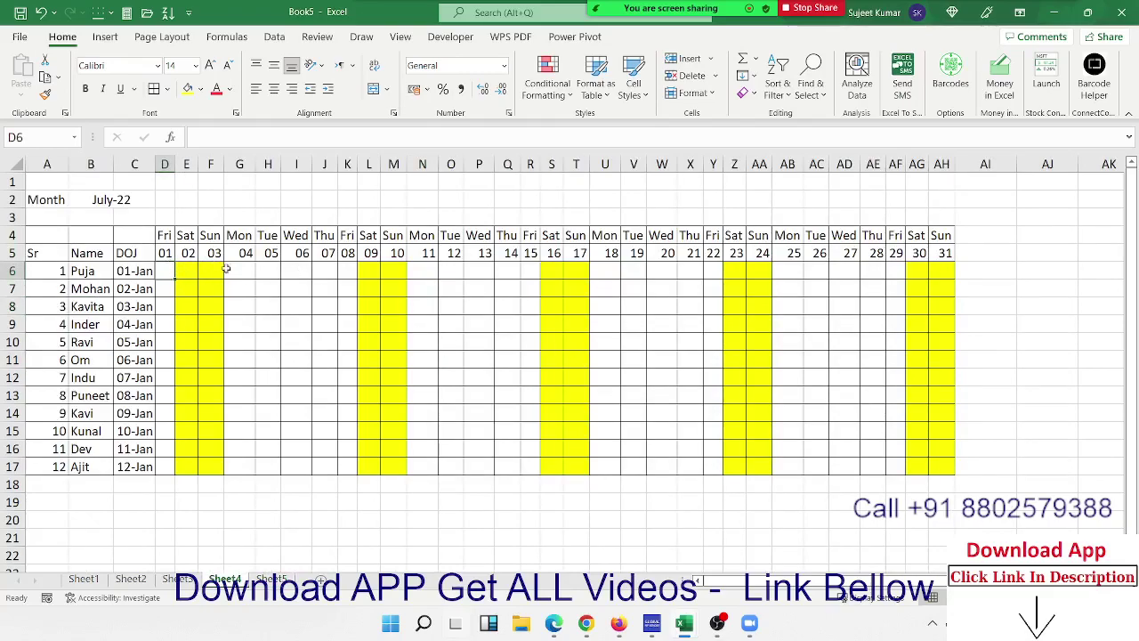
click(168, 216)
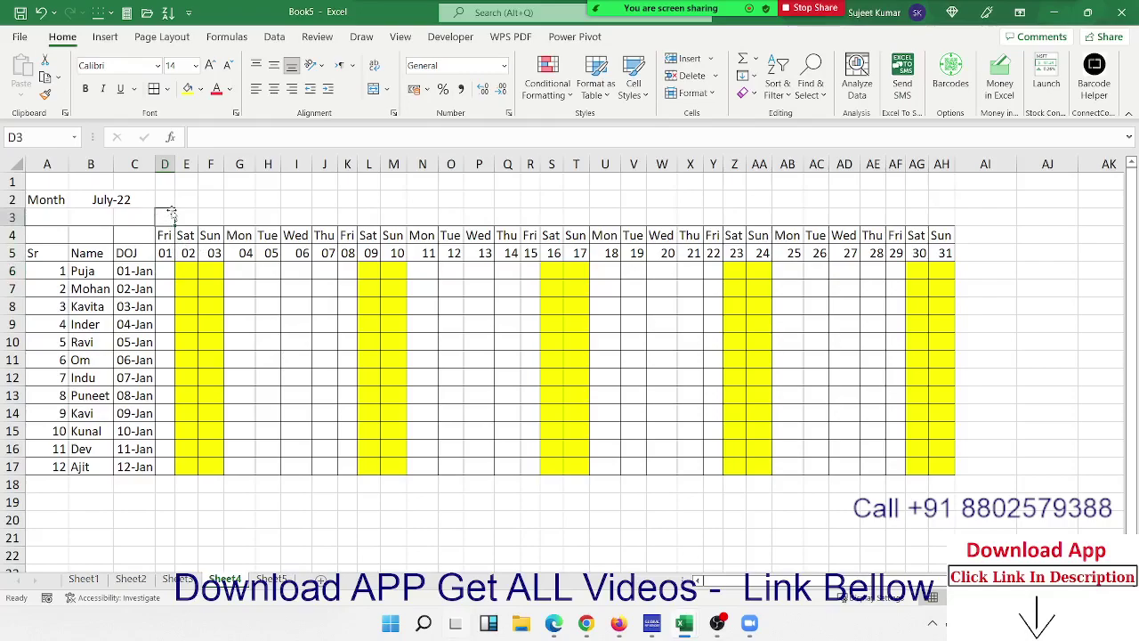
text(=coun)
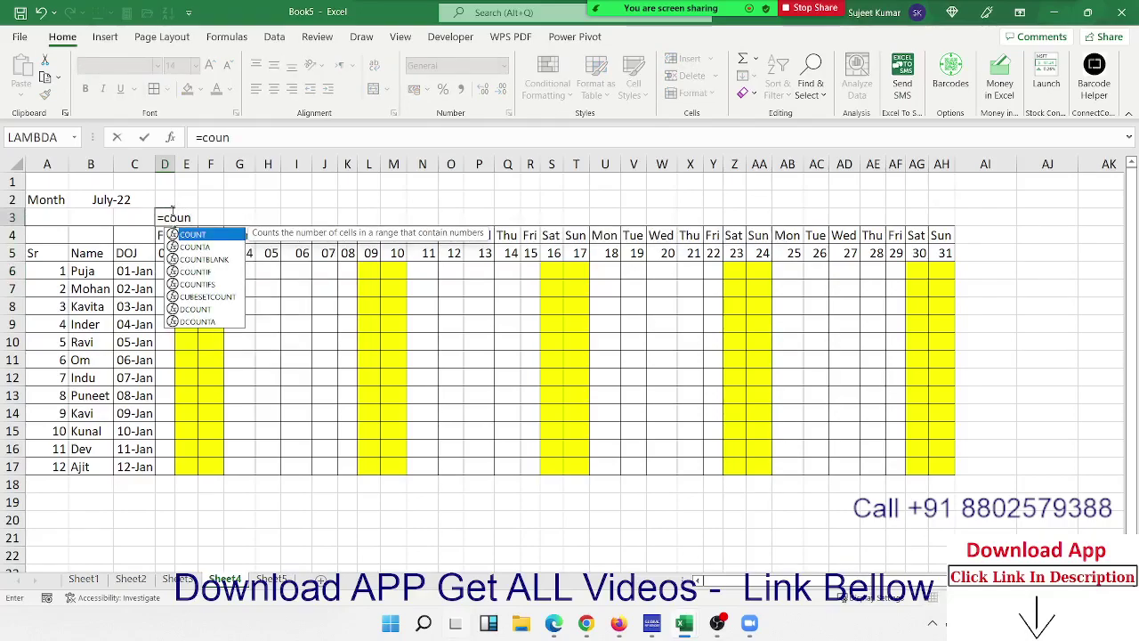
key(Down)
key(Down)
key(Down)
key(Tab)
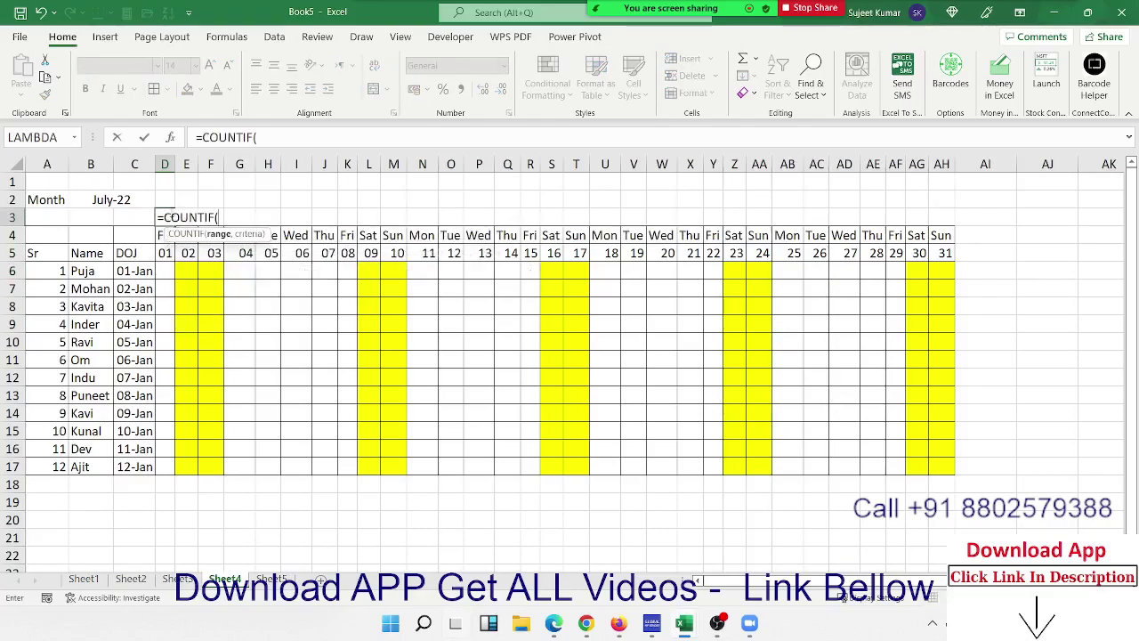
click(272, 579)
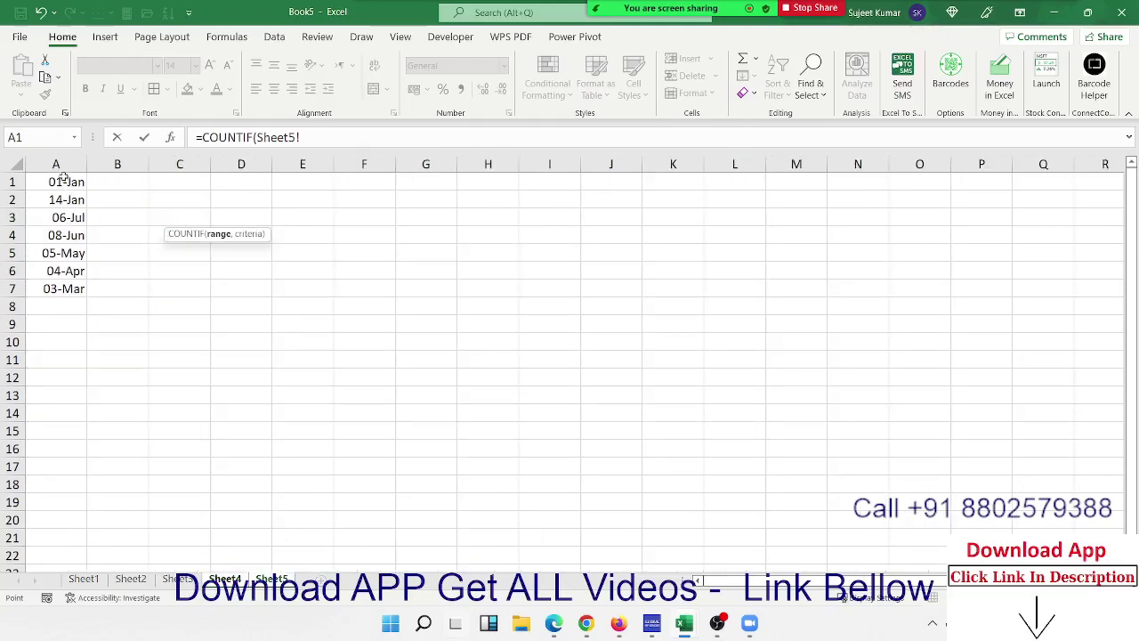
click(63, 179)
click(57, 165)
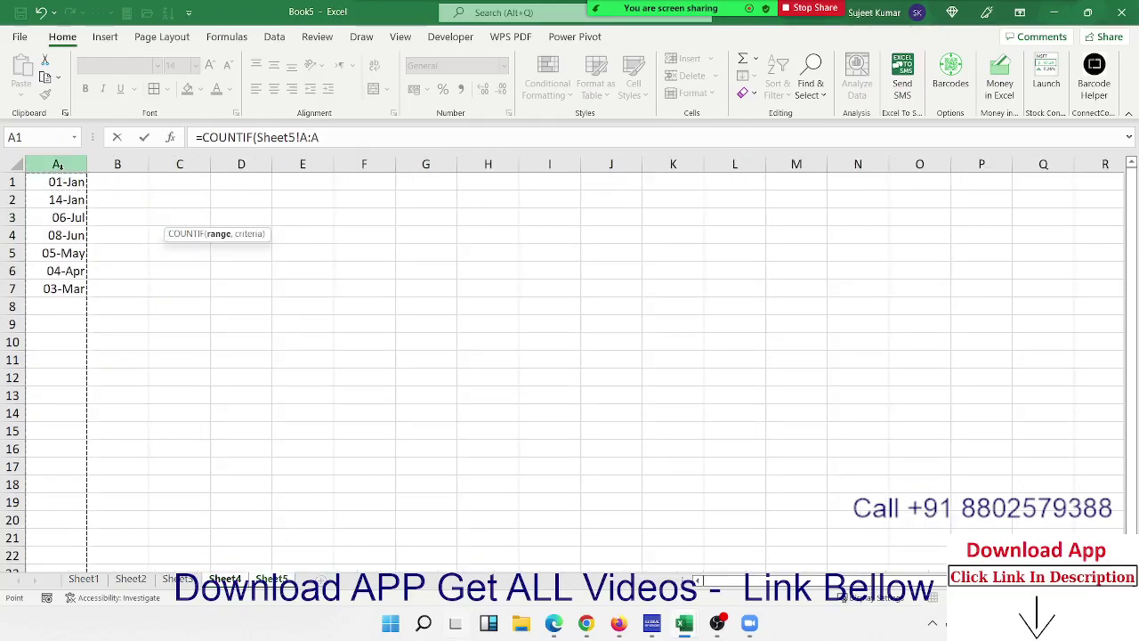
text(,)
click(225, 579)
click(165, 235)
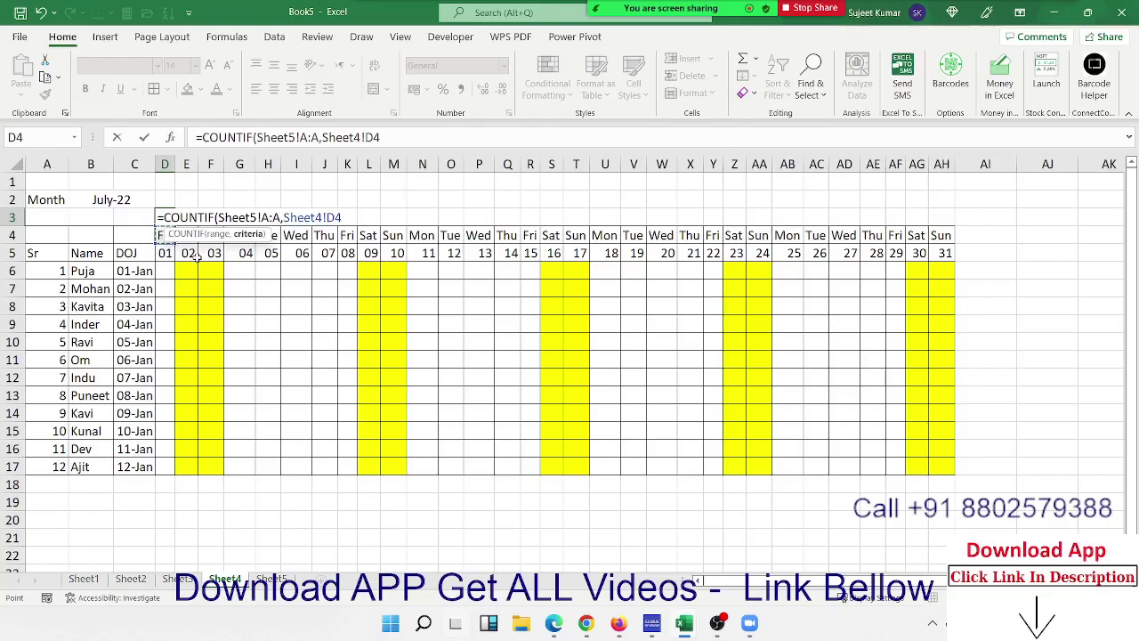
key(Return)
key(Up)
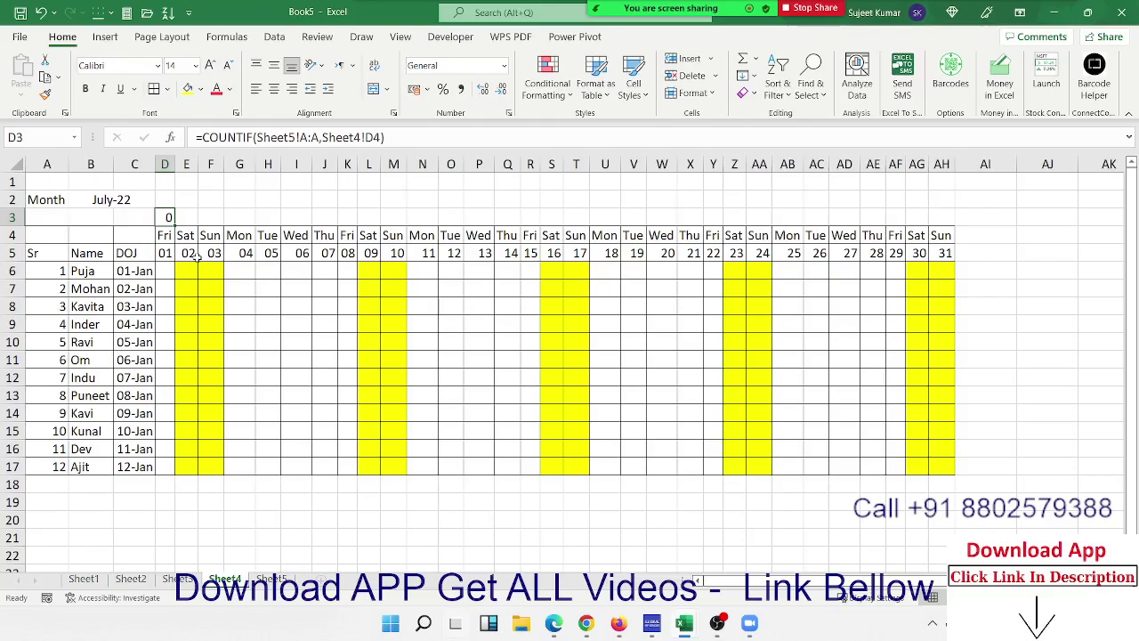
Step: Add 1/7 to Sheet5's date list in A8
click(272, 579)
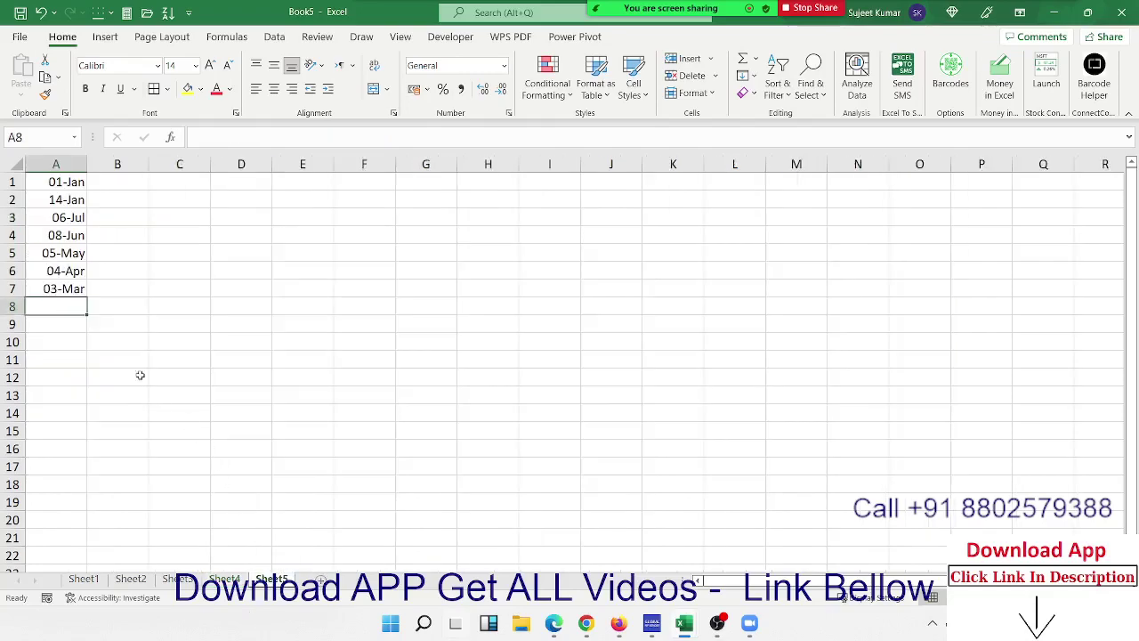
text(1/7)
key(Return)
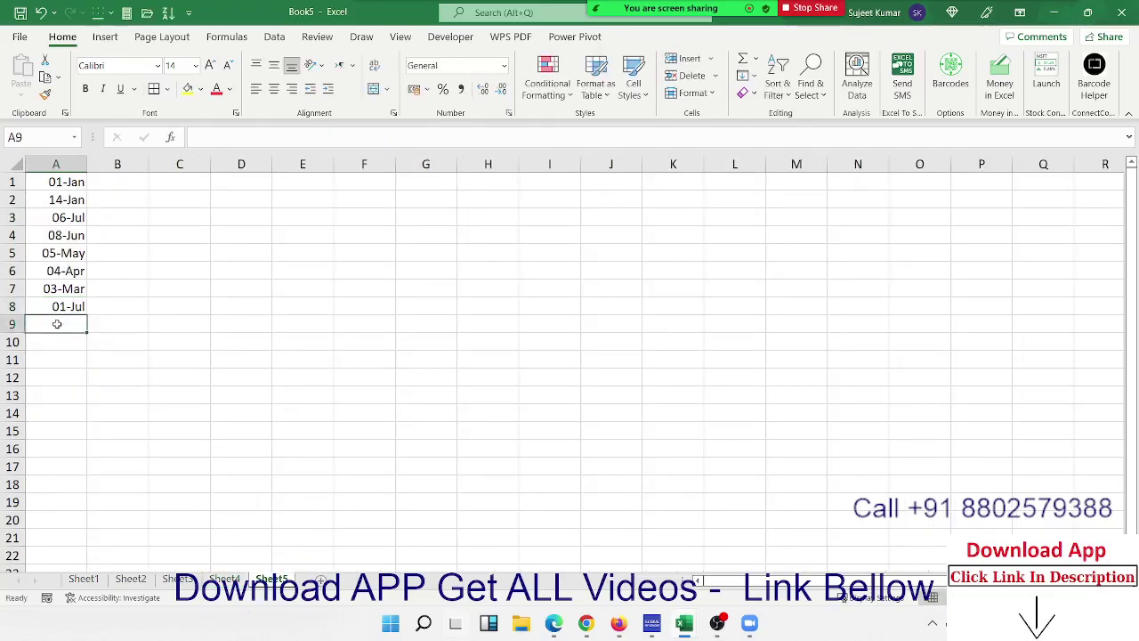
click(224, 578)
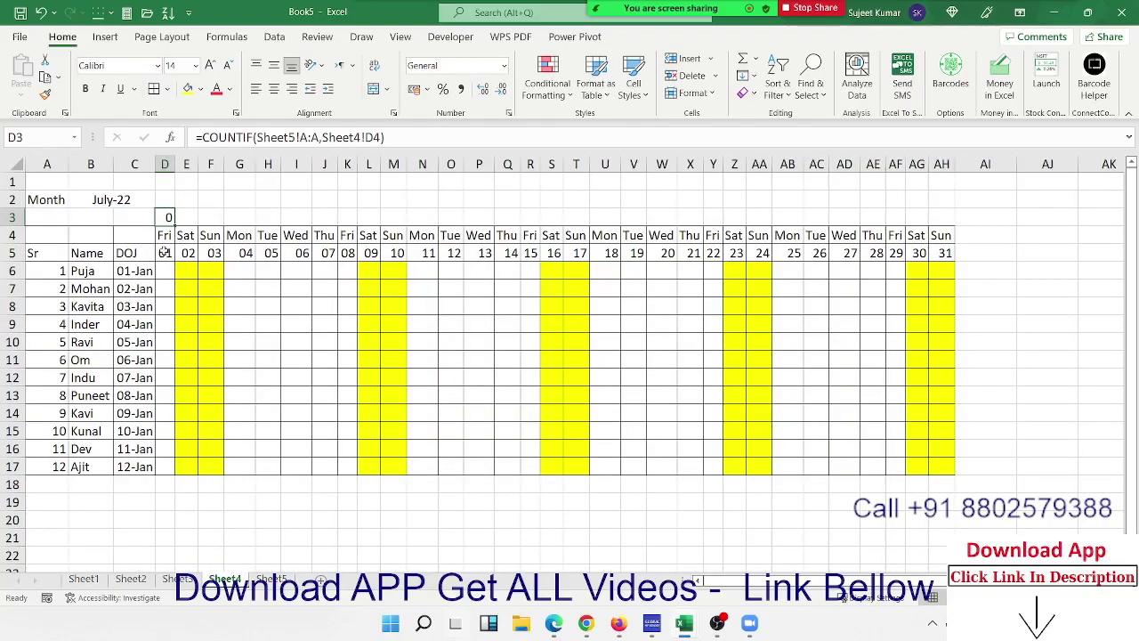
Step: Compare the date in D5 with the 01-Jul entry in Sheet5's A8
click(165, 253)
click(271, 579)
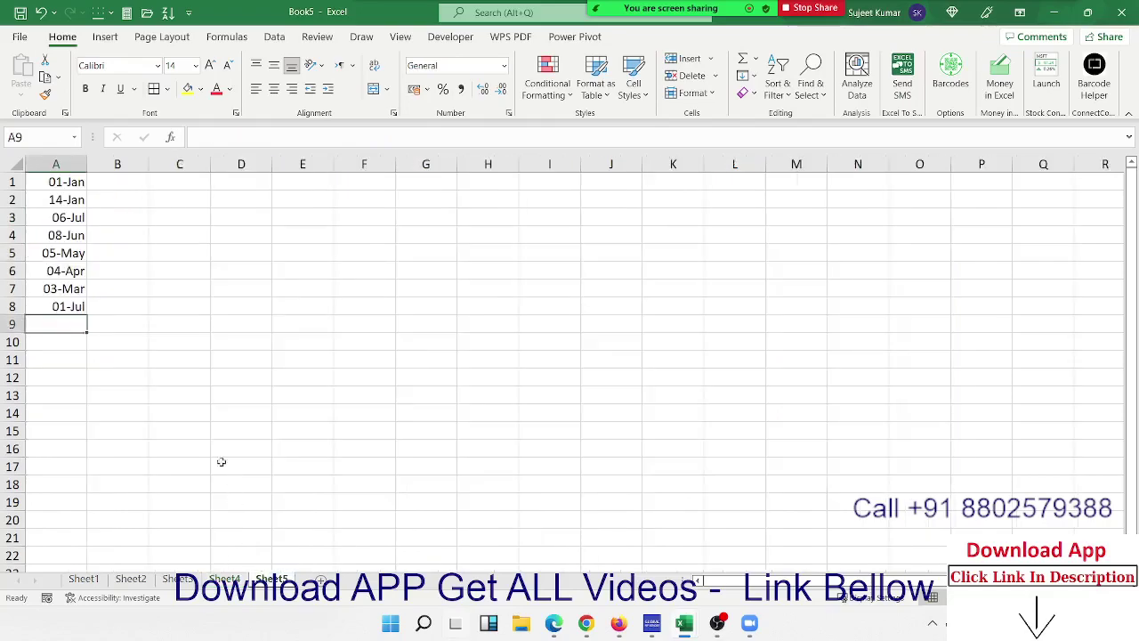
click(78, 311)
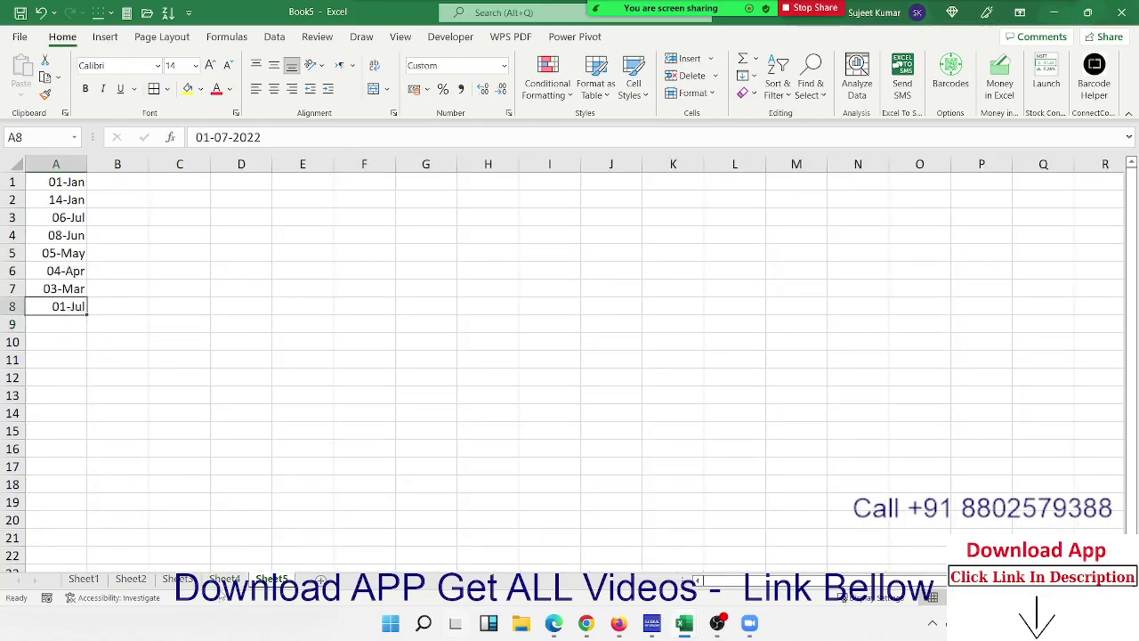
click(225, 579)
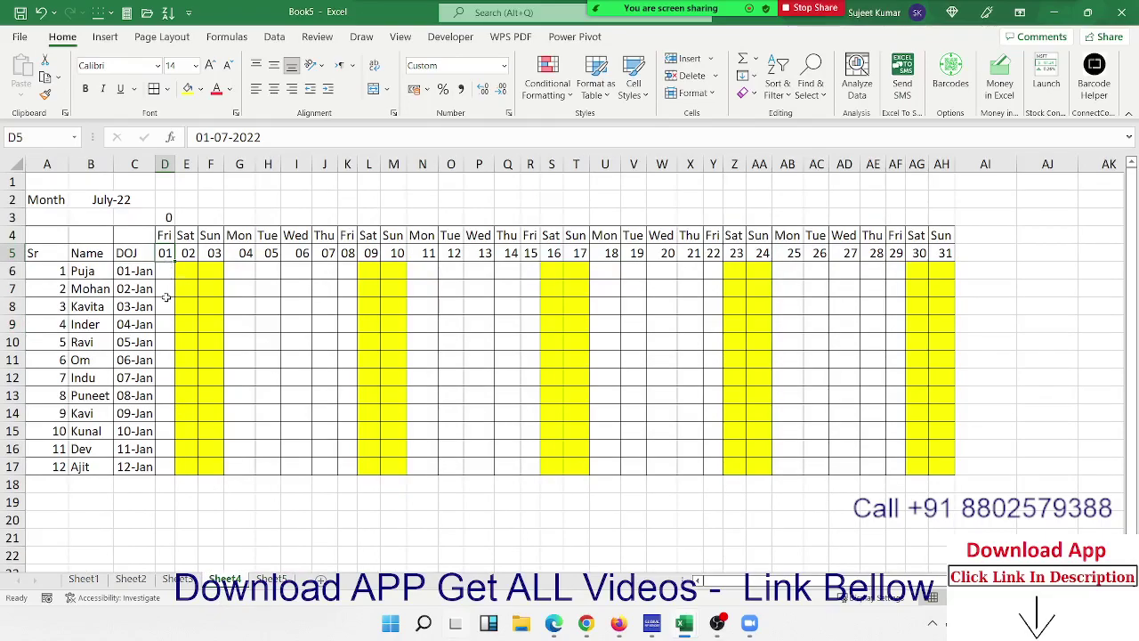
Step: Change D3's COUNTIF criteria to Sheet4!D5 and copy the corrected formula text
click(163, 217)
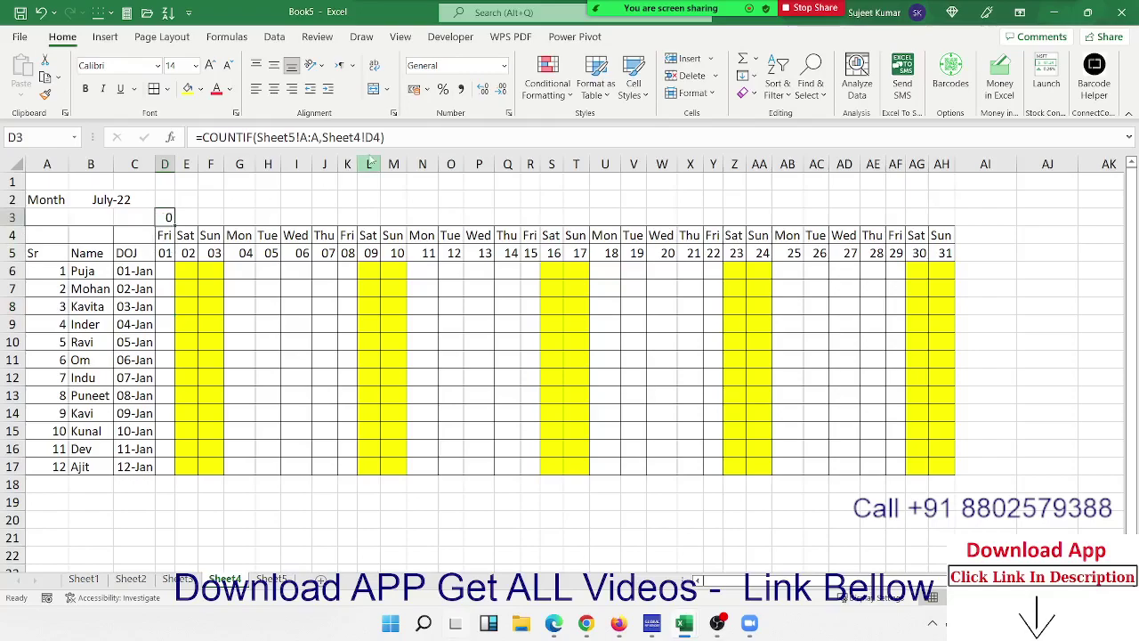
click(322, 137)
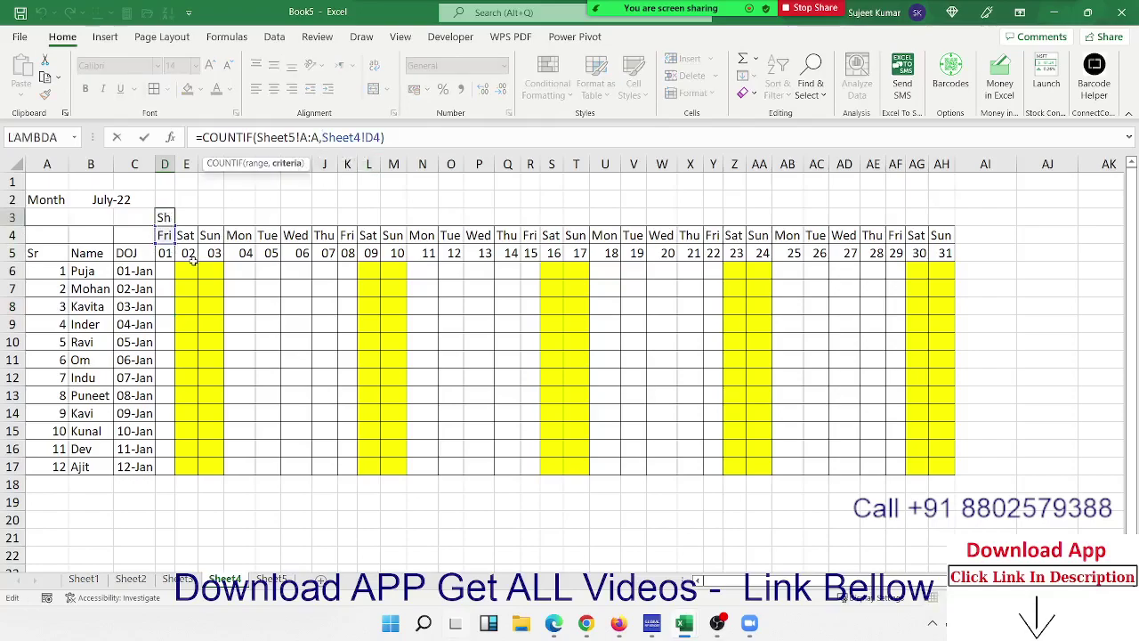
click(166, 254)
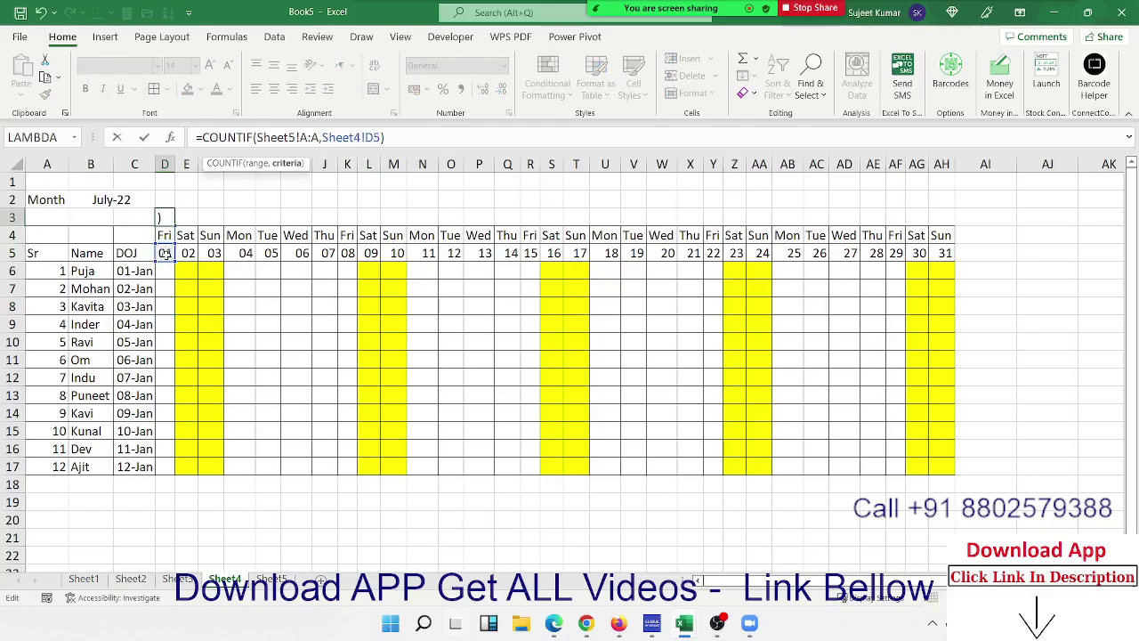
key(Return)
key(Up)
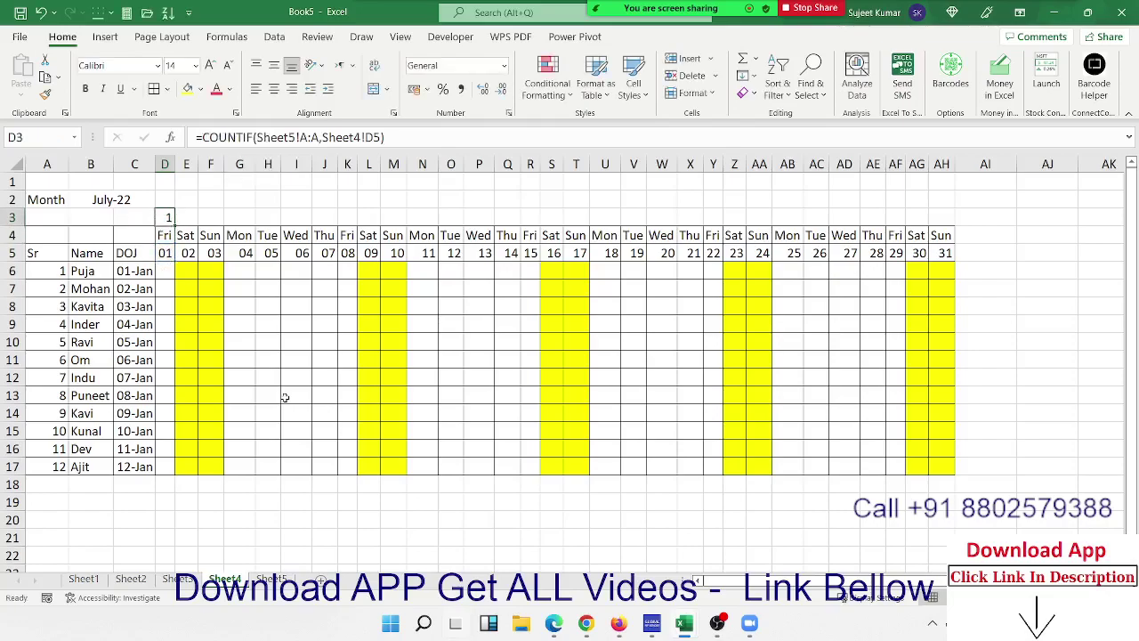
click(197, 137)
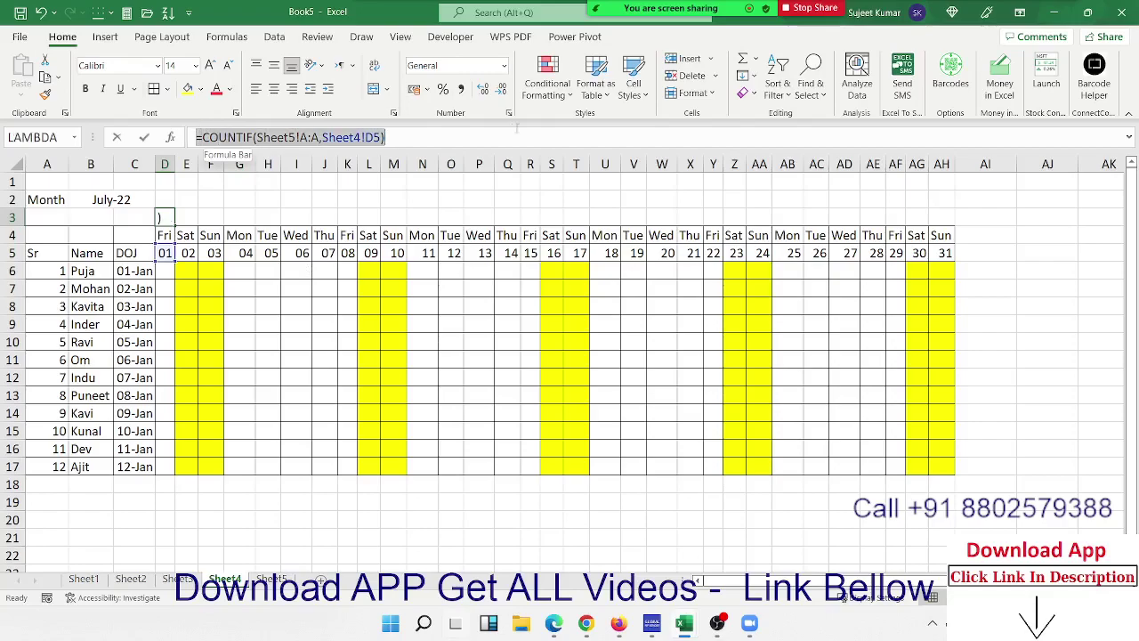
key(Escape)
click(168, 273)
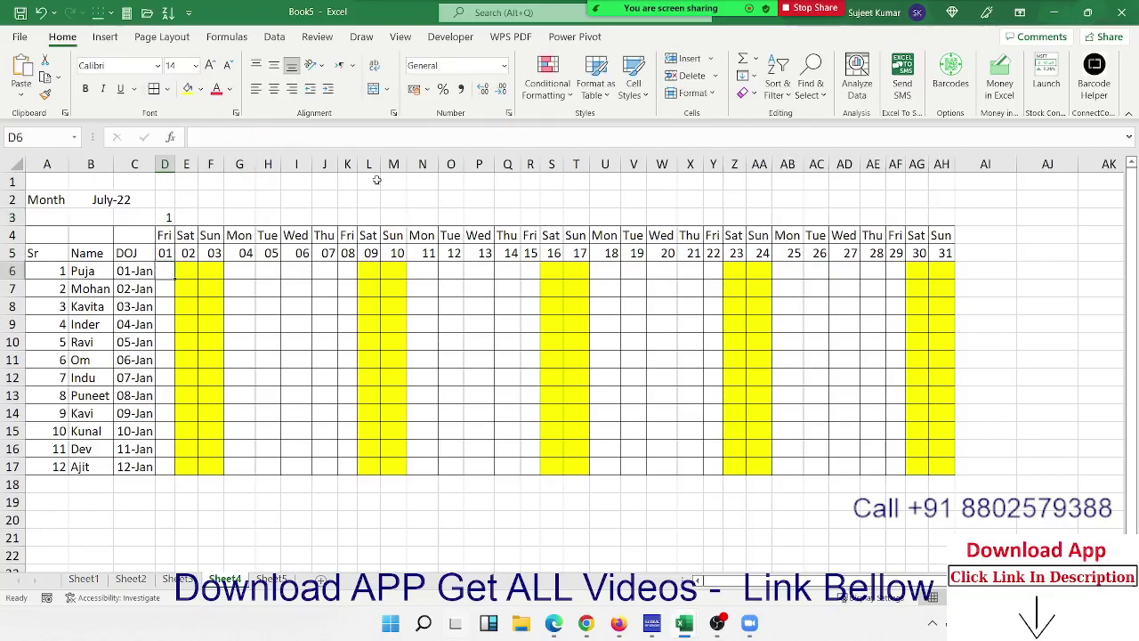
Step: Create a formula rule on D6 using =COUNTIF(Sheet5!$A:$A,Sheet4!D$5)
click(547, 77)
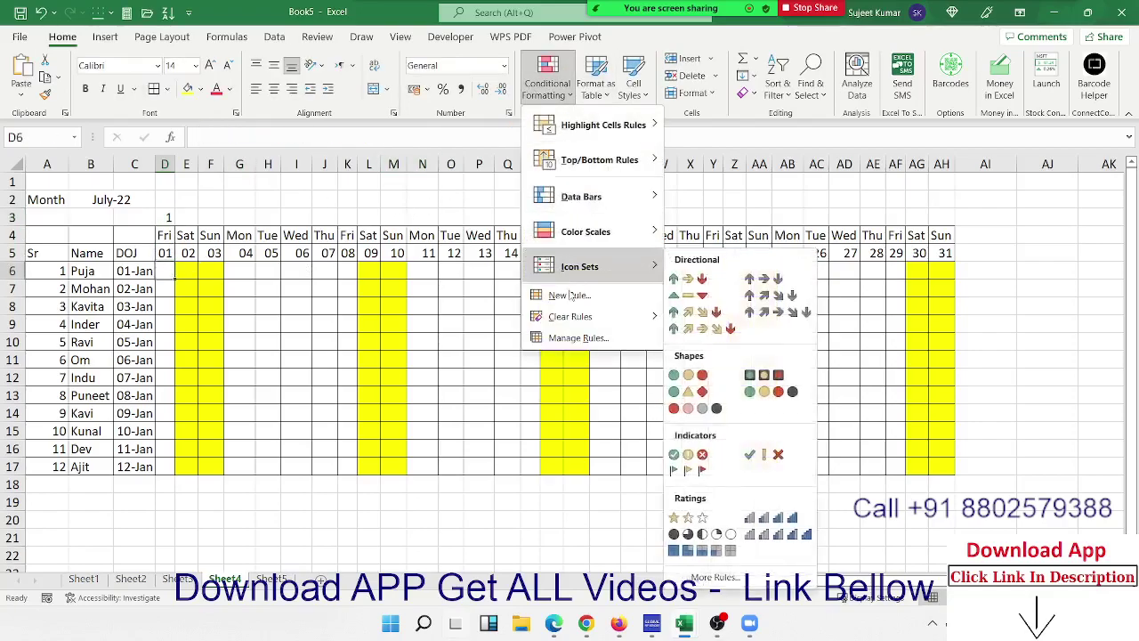
click(570, 294)
click(468, 300)
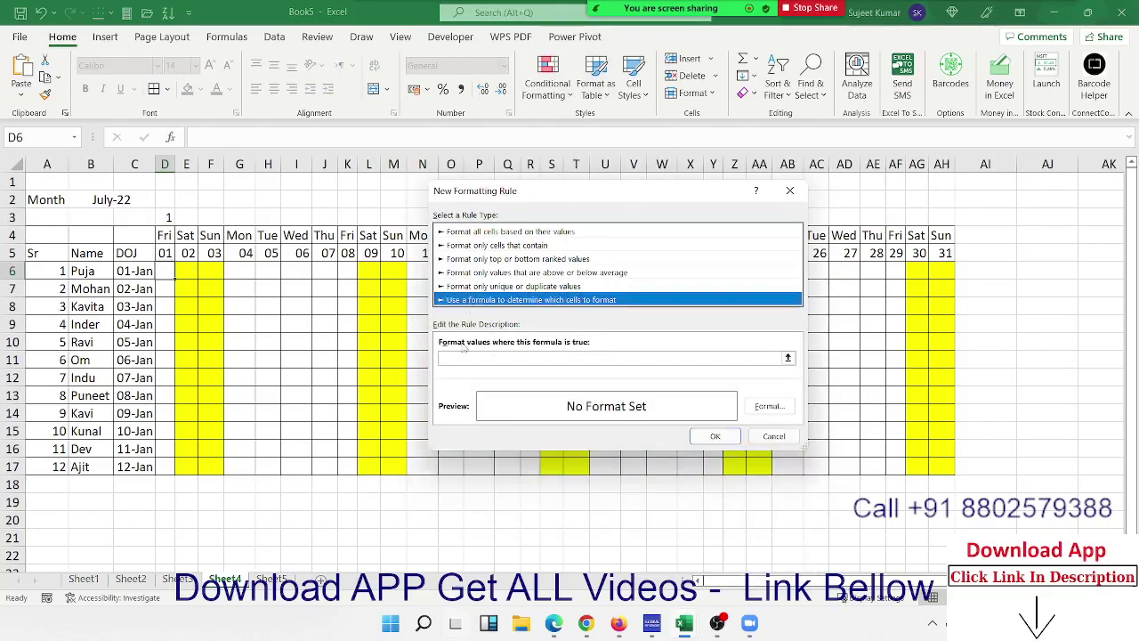
click(466, 358)
key(ctrl+v)
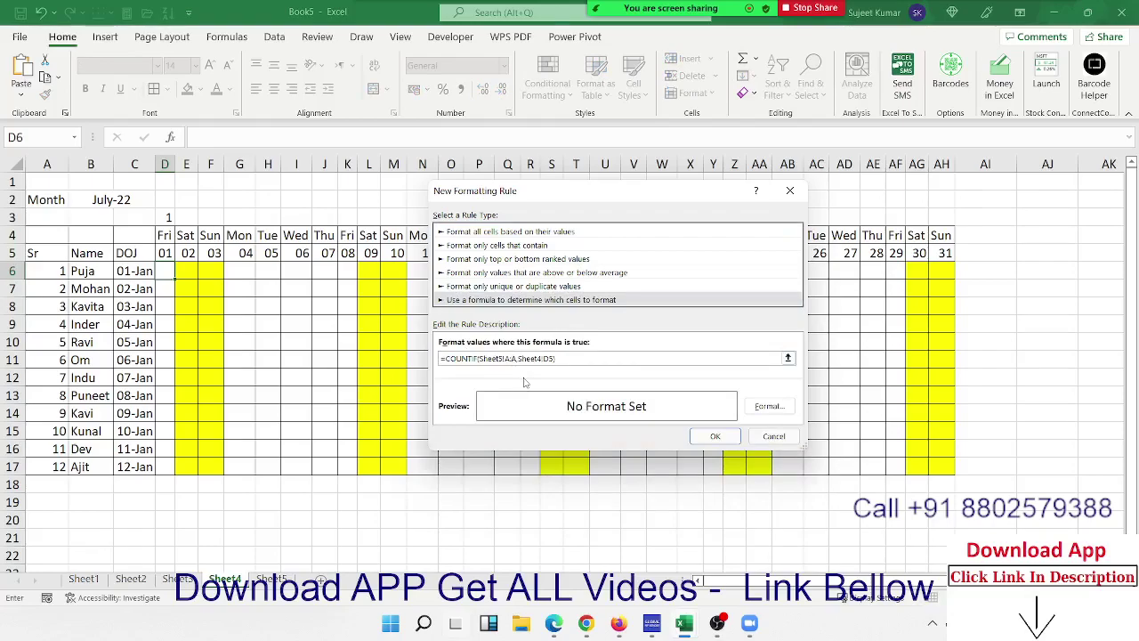
key(F4)
click(556, 358)
Step: Give the holiday rule a light green fill and apply it
click(768, 406)
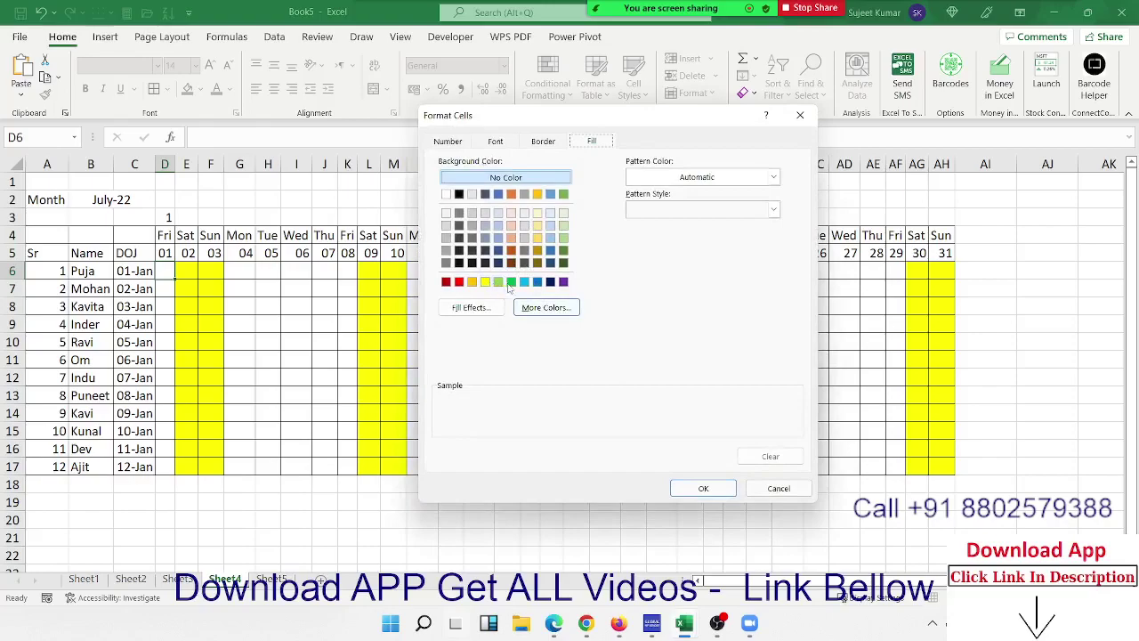
click(498, 281)
click(703, 488)
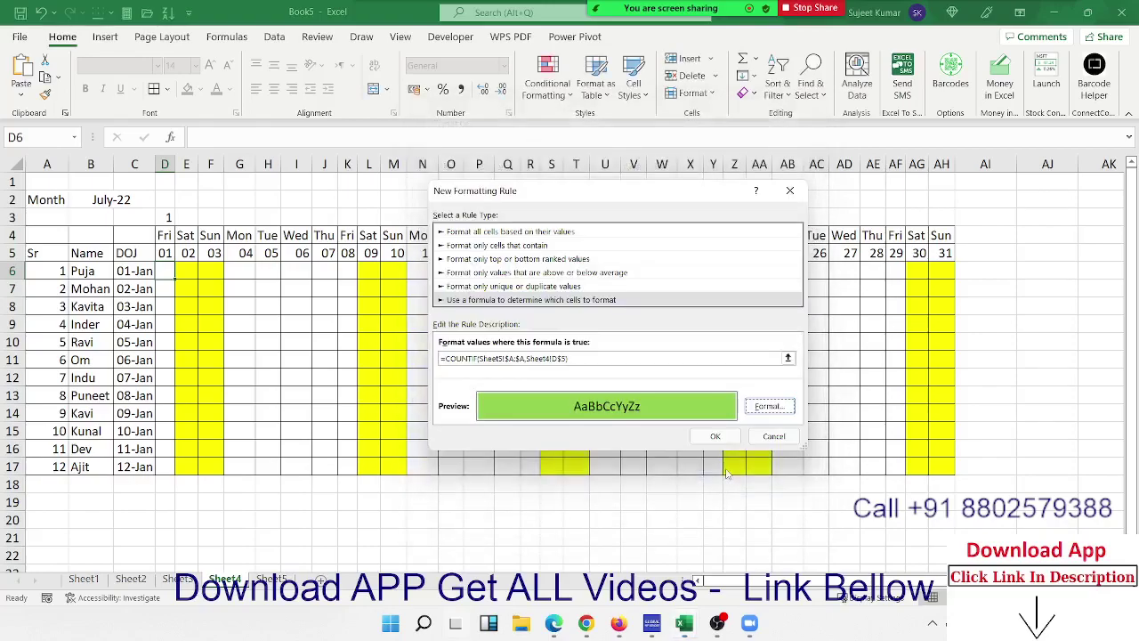
click(715, 436)
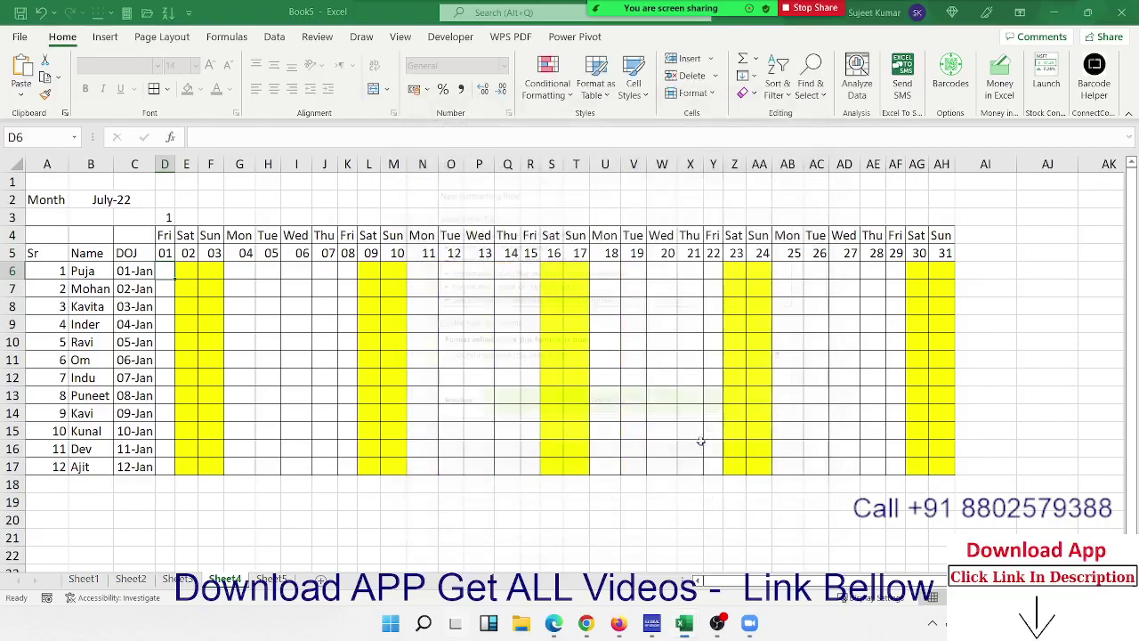
click(46, 94)
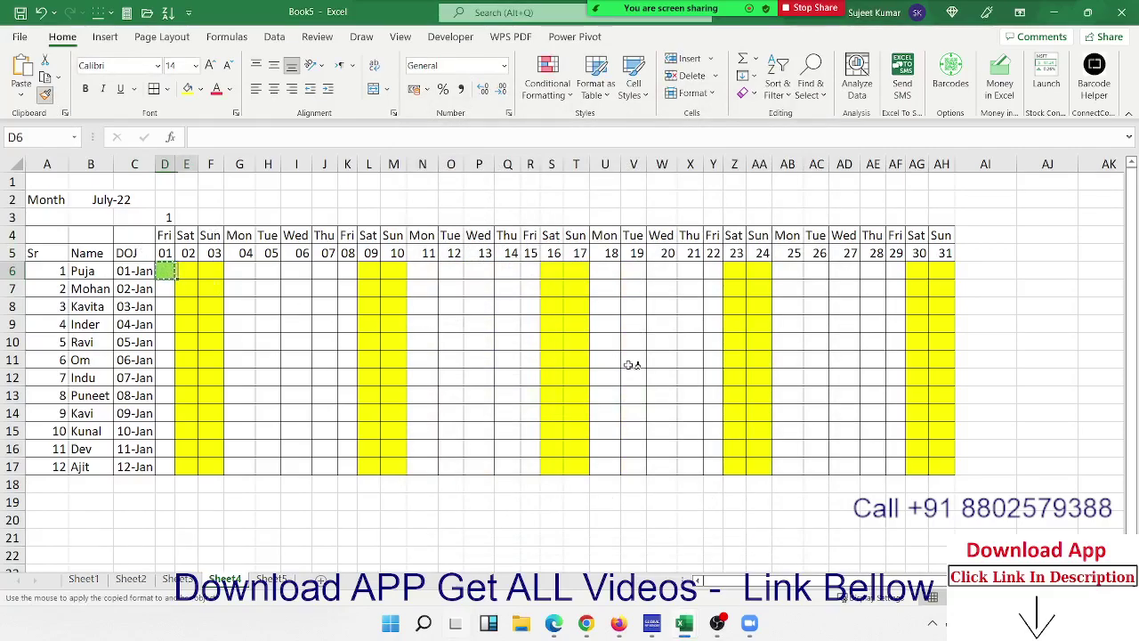
Step: Paint D6's holiday rule over D6:AH17, turning the 01 and 06 July columns green
drag(165, 270, 950, 472)
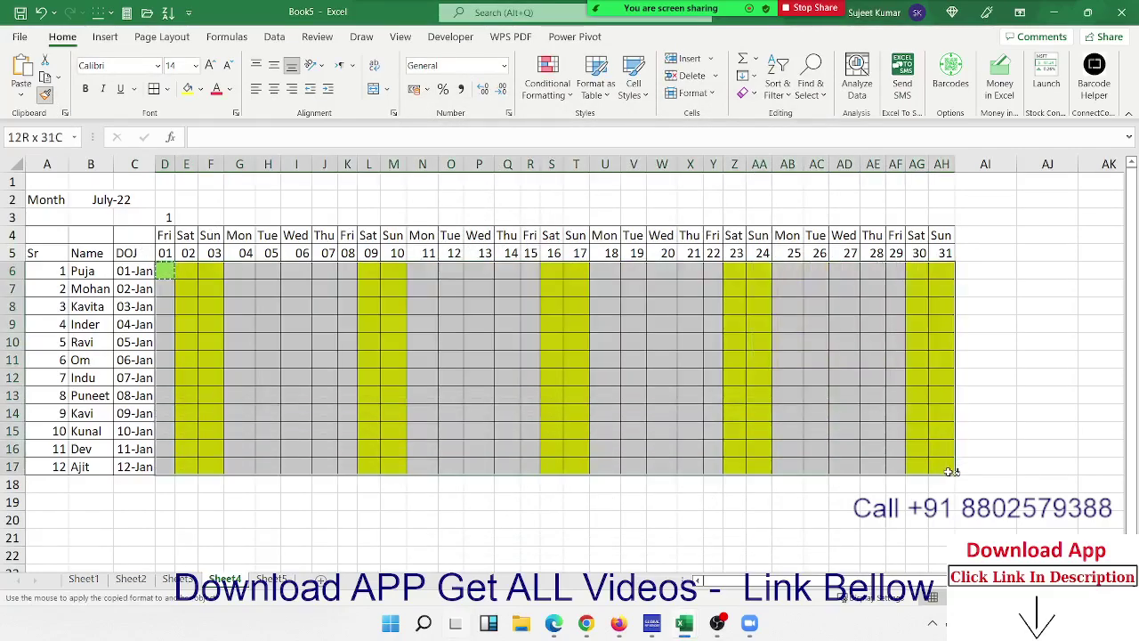
click(369, 360)
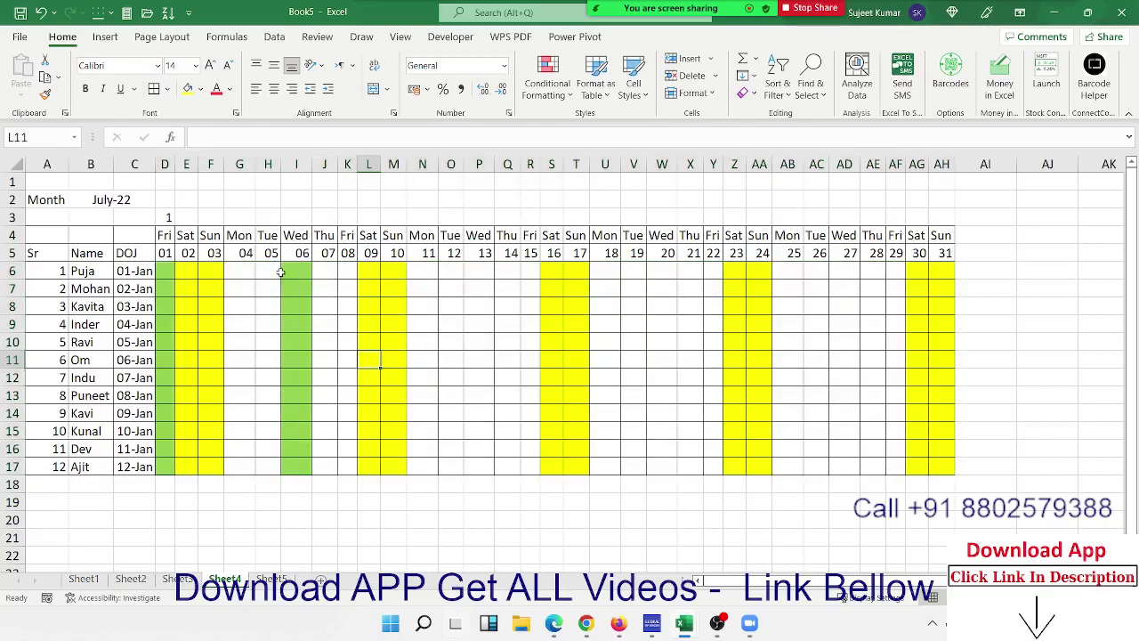
click(283, 273)
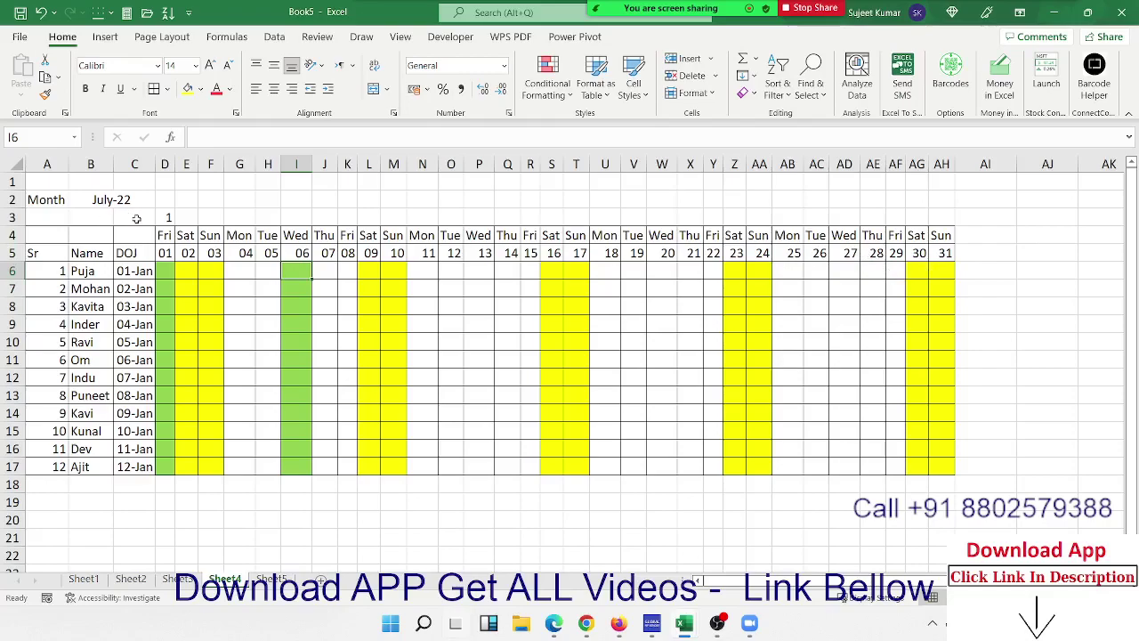
click(168, 219)
Step: Switch the start date in D5 to 1/6 and inspect the June end columns
click(164, 254)
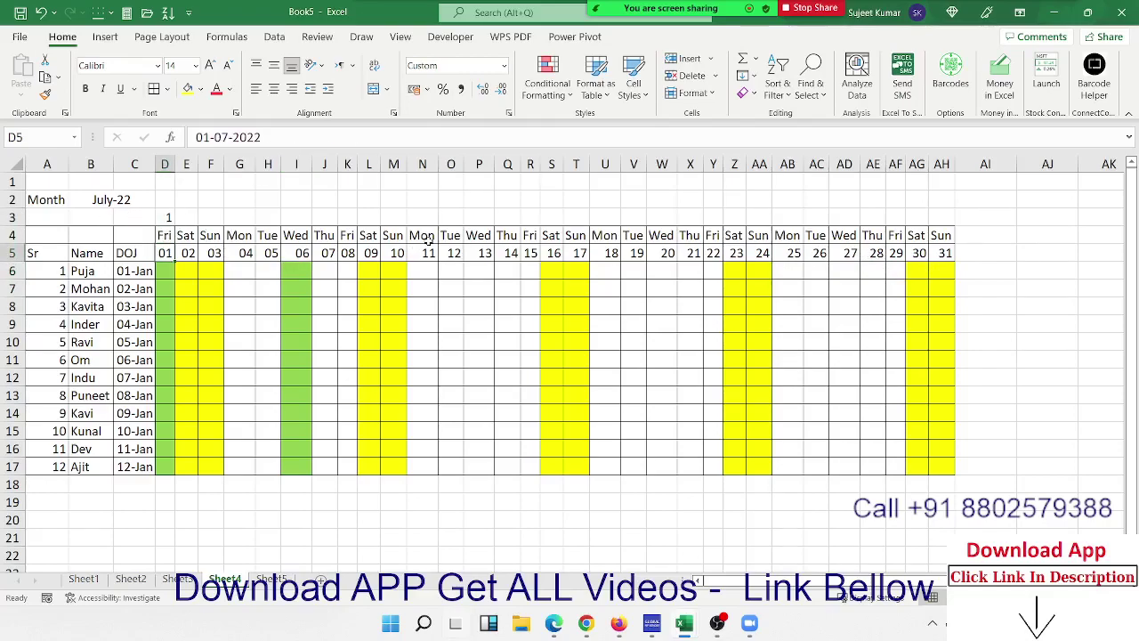
text(1/6)
key(Return)
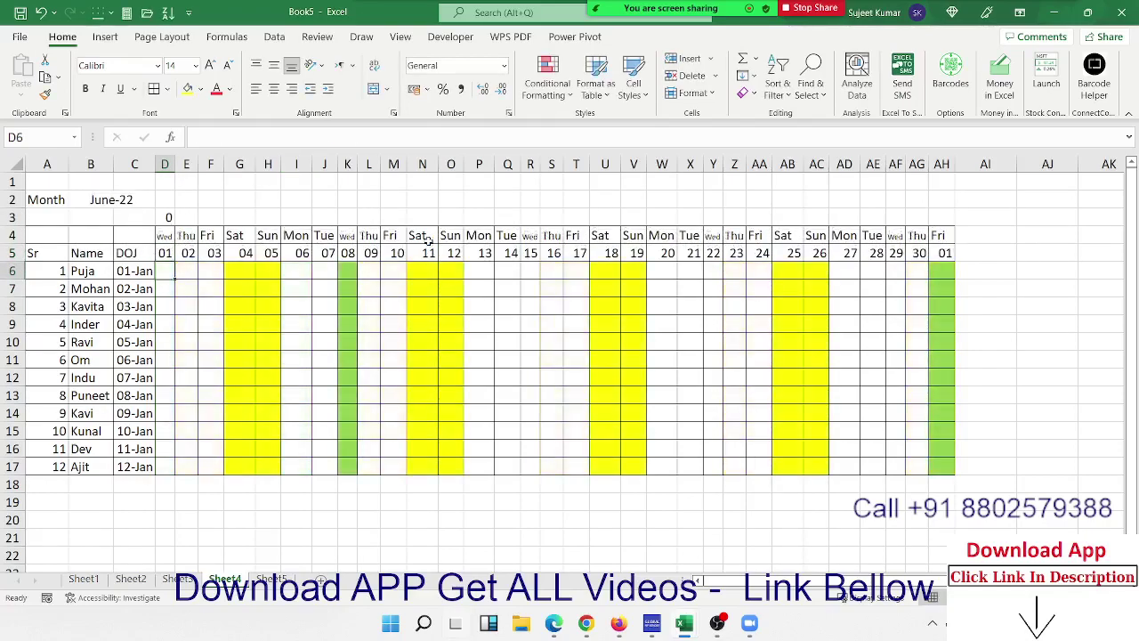
mouse_move(945, 271)
mouse_down()
mouse_move(947, 453)
mouse_move(957, 452)
mouse_up()
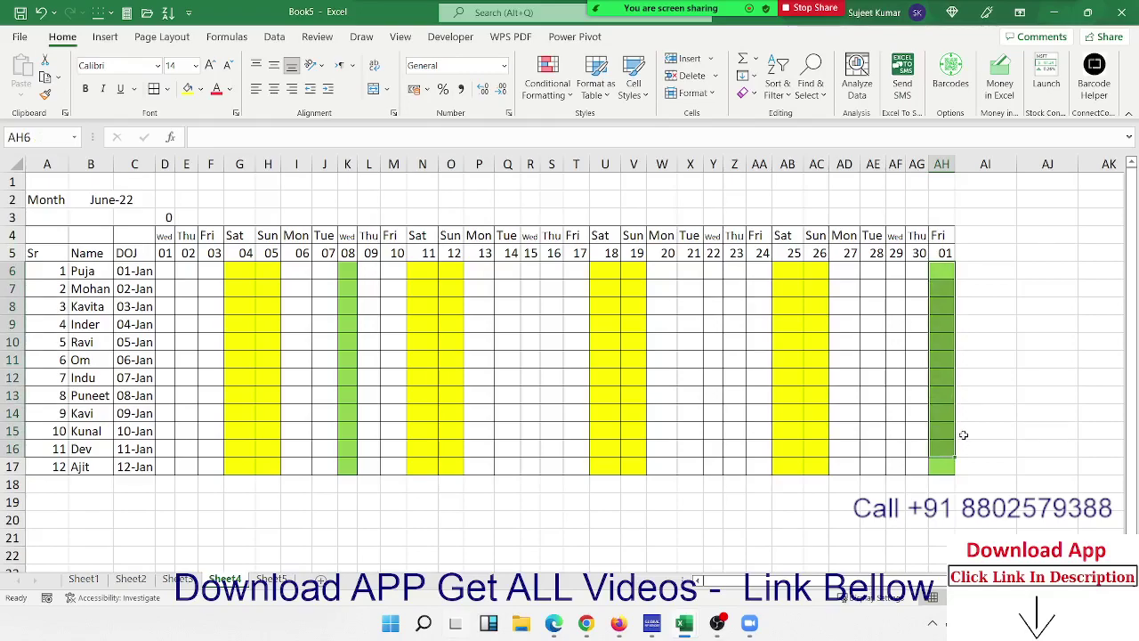
drag(875, 254, 884, 289)
Step: Check the AF5 date formula and advance the month back to July
click(878, 254)
click(892, 254)
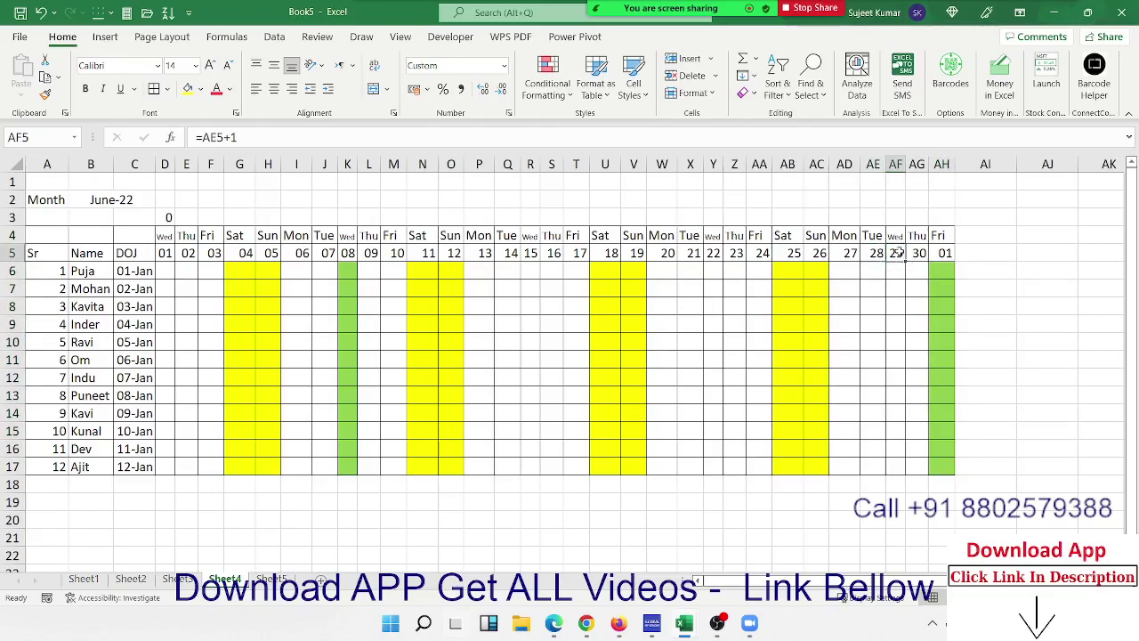
click(250, 232)
click(877, 255)
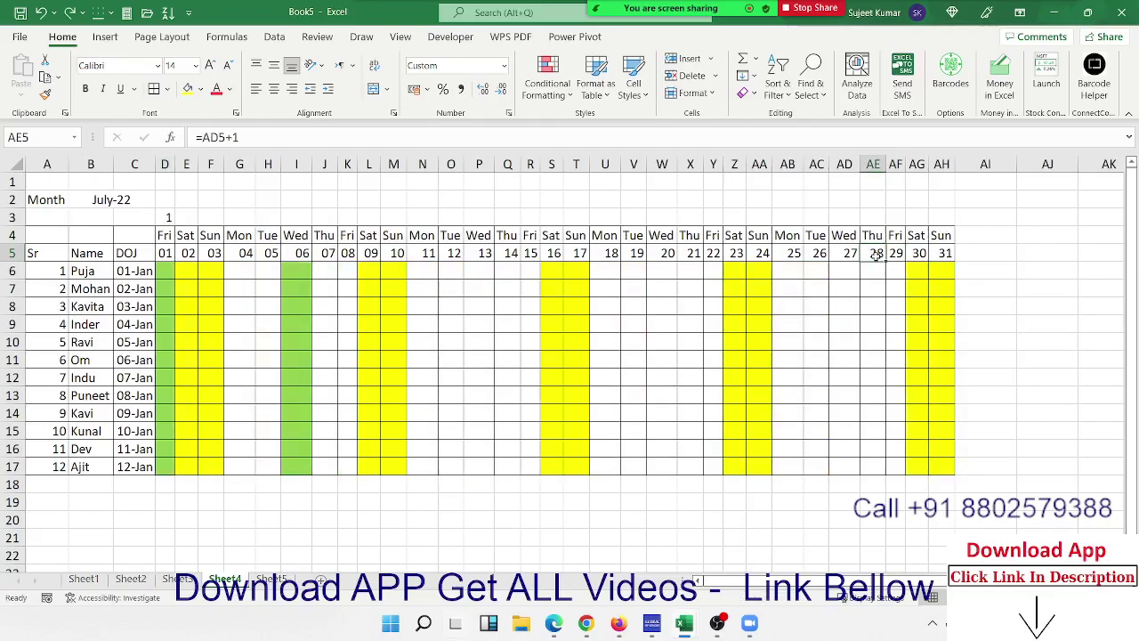
Step: Rewrite AF5 as =IF(AE5+1>EOMONTH(G5,0),"",AE5+1)
click(897, 254)
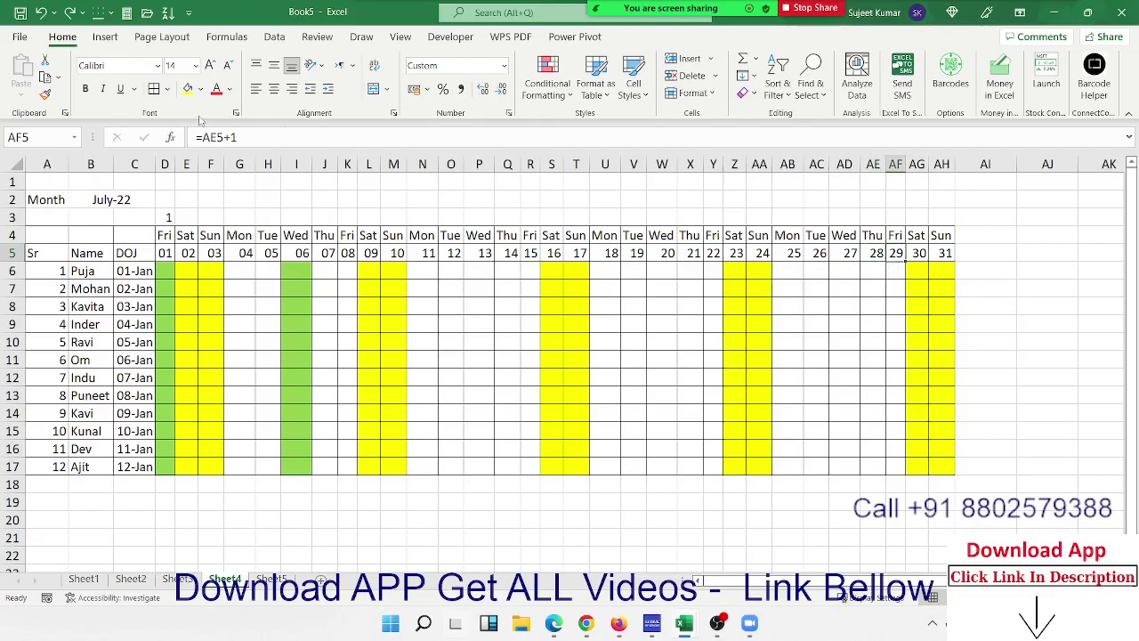
click(203, 137)
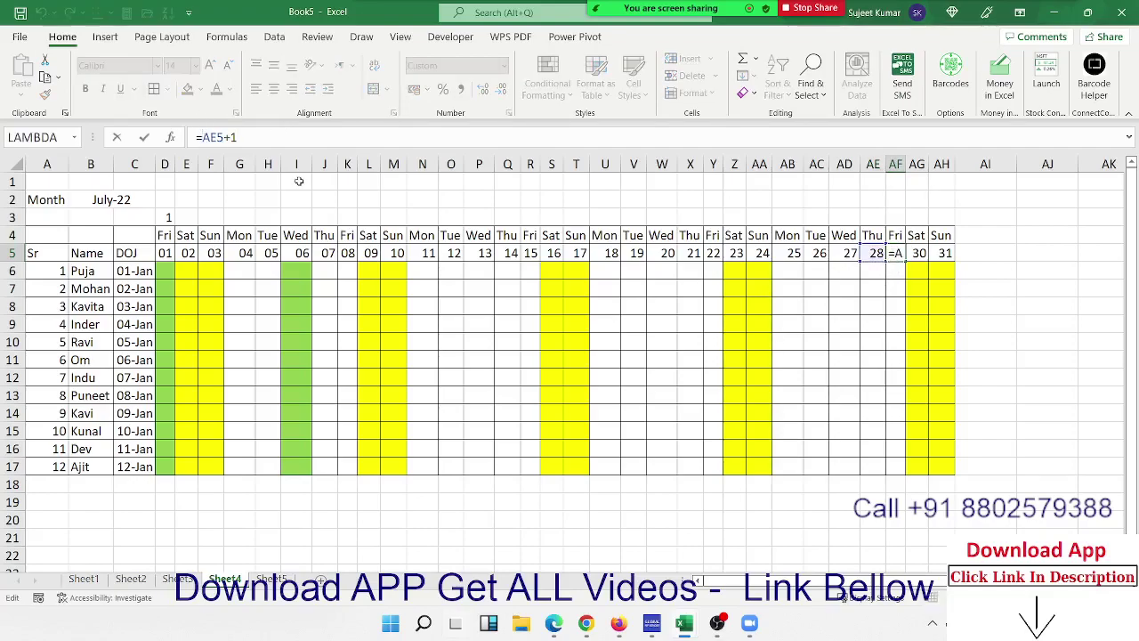
text(IF()
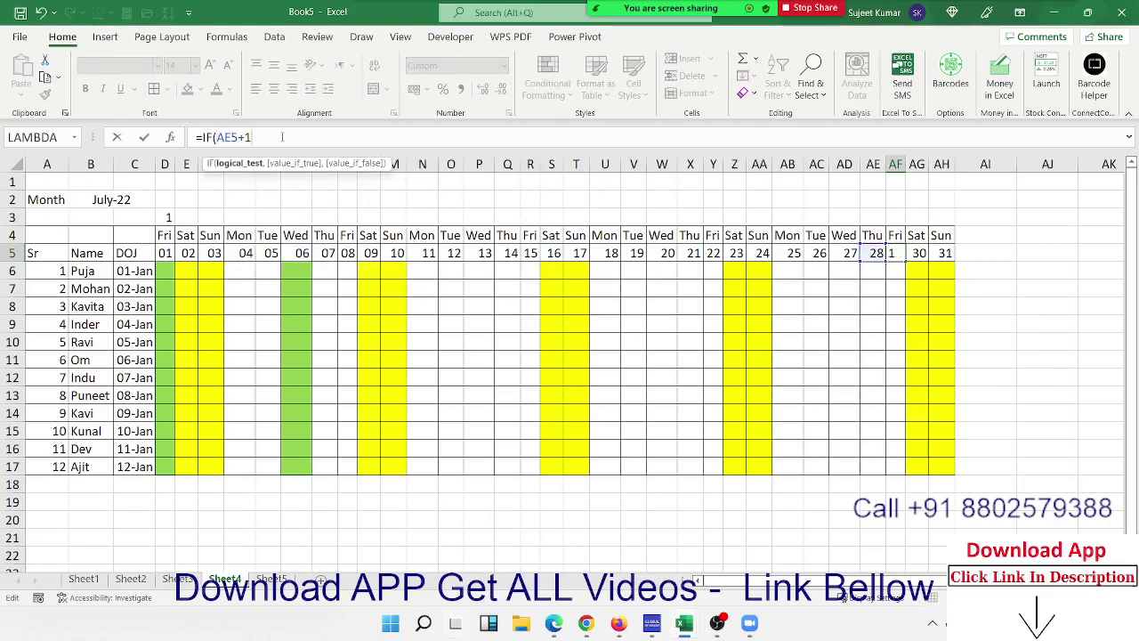
text(>e)
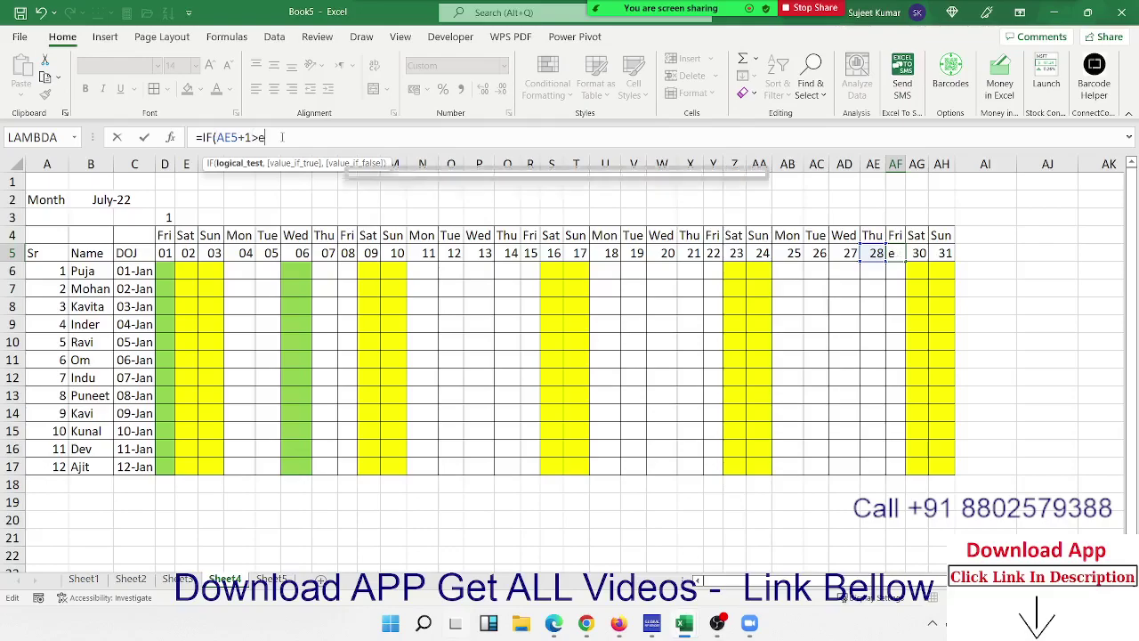
text(o)
key(Tab)
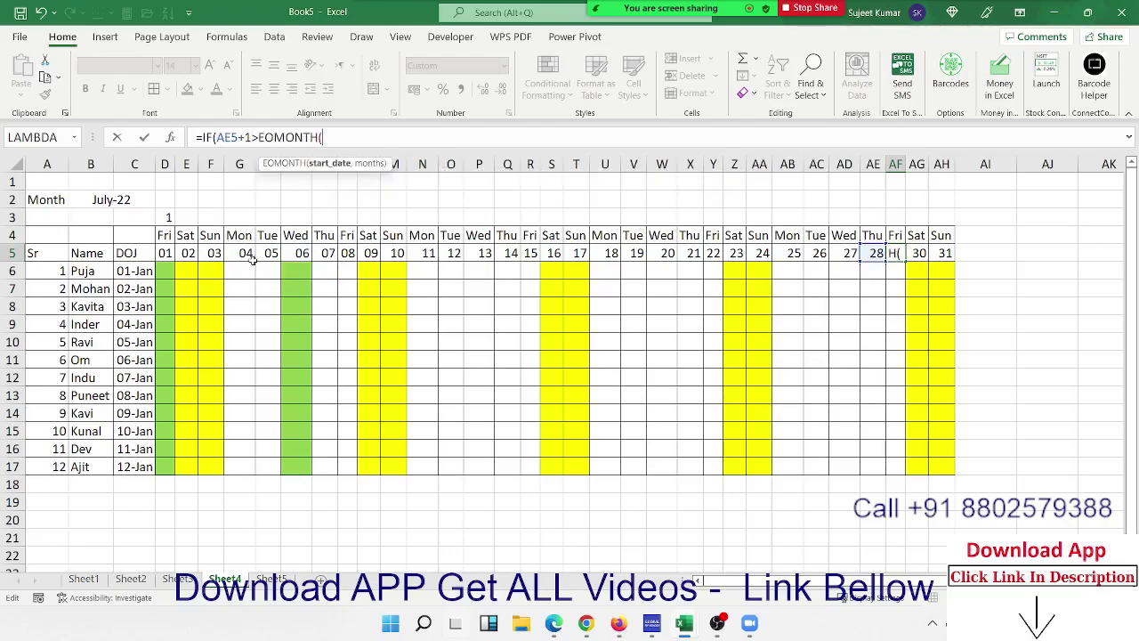
click(246, 253)
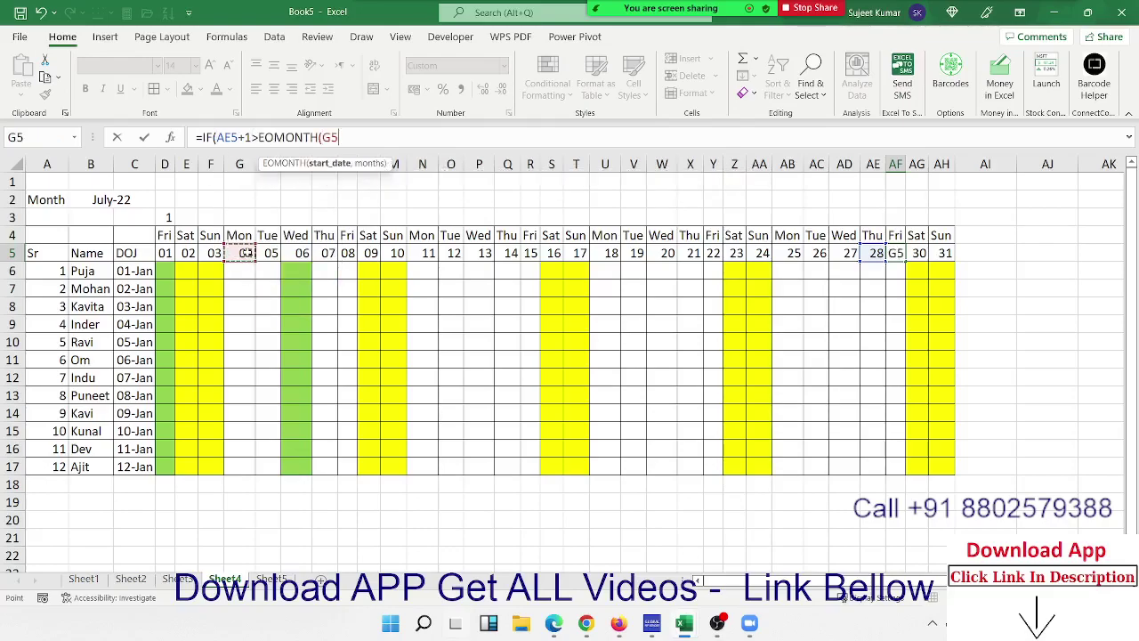
text(,0))
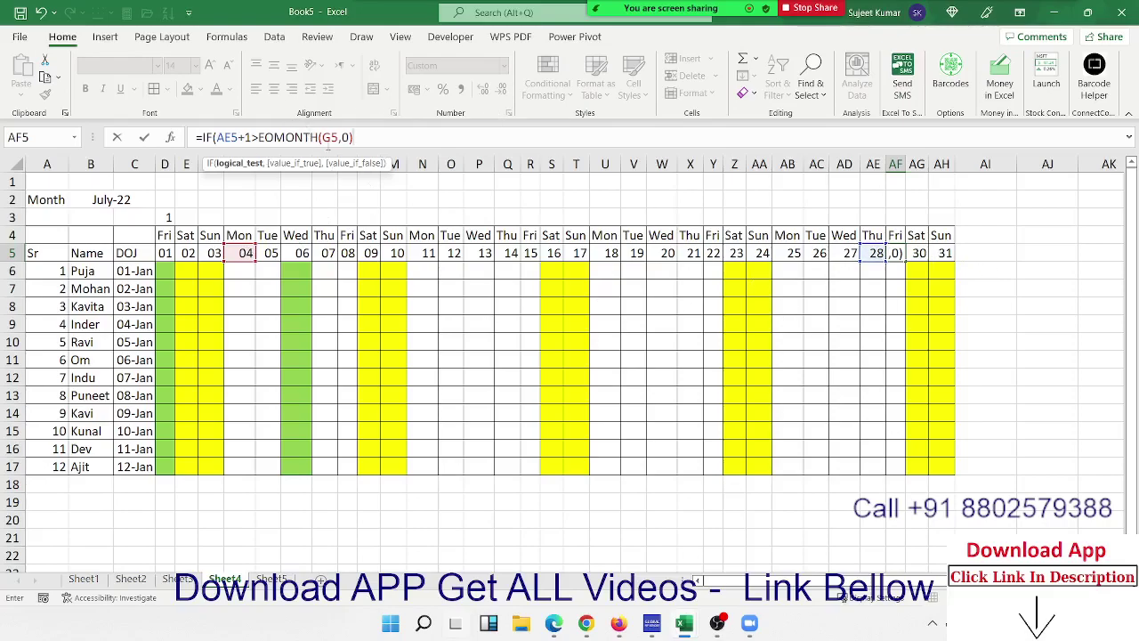
text(,"")
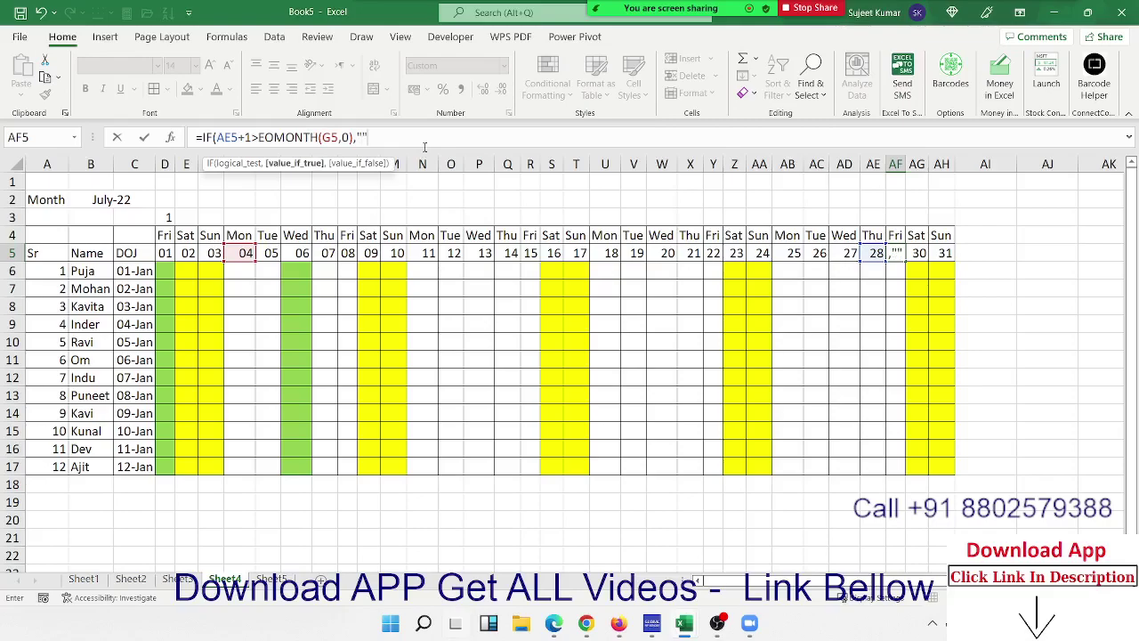
text(,)
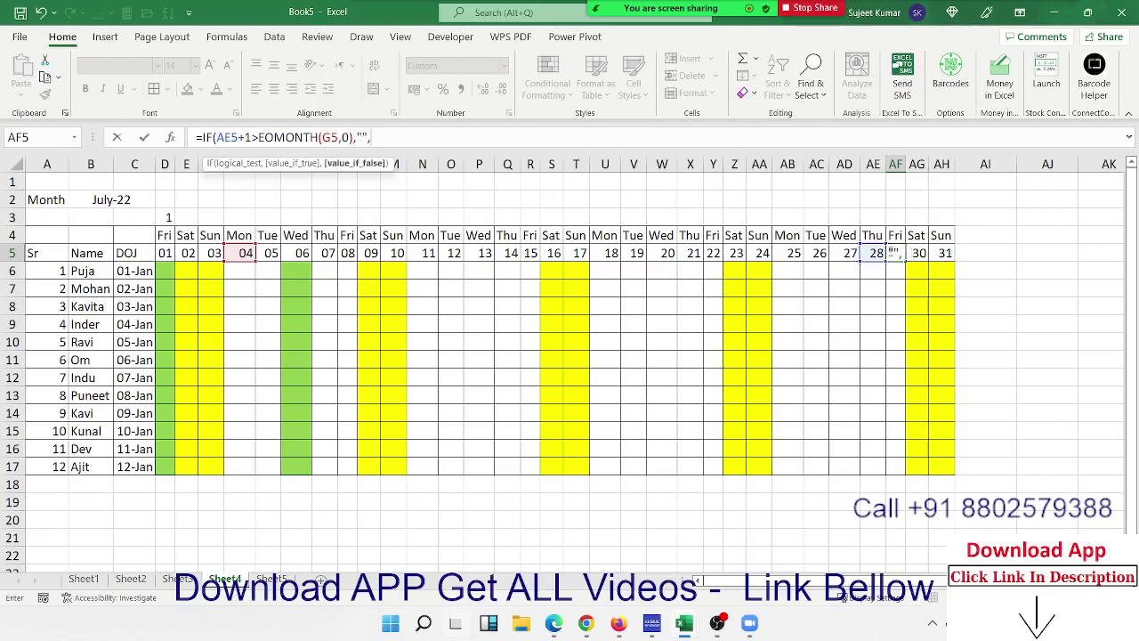
click(872, 253)
text(+)
text(1)
key(Return)
key(Return)
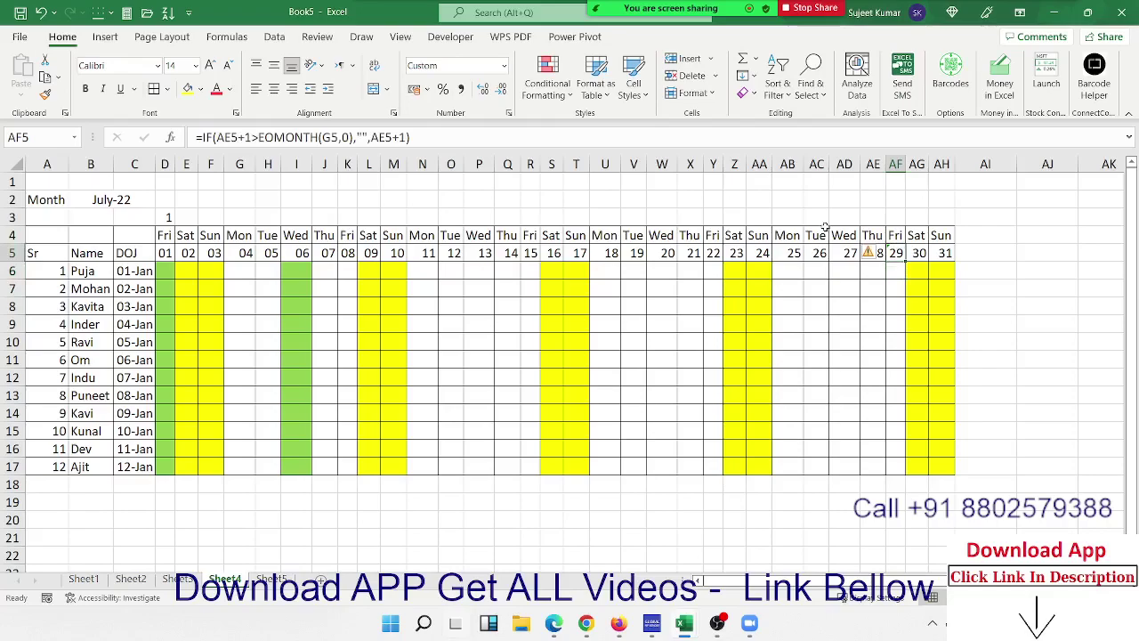
Step: Wrap AF5's formula in IFERROR returning "" and fill it across to AH5
click(242, 139)
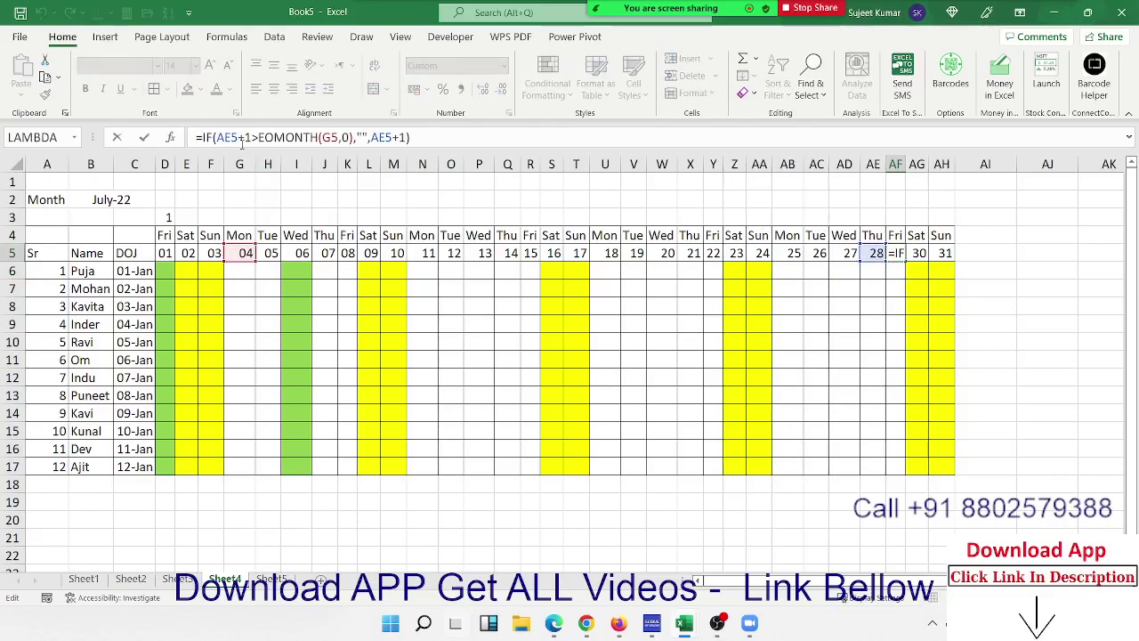
text(if)
key(Down)
key(Tab)
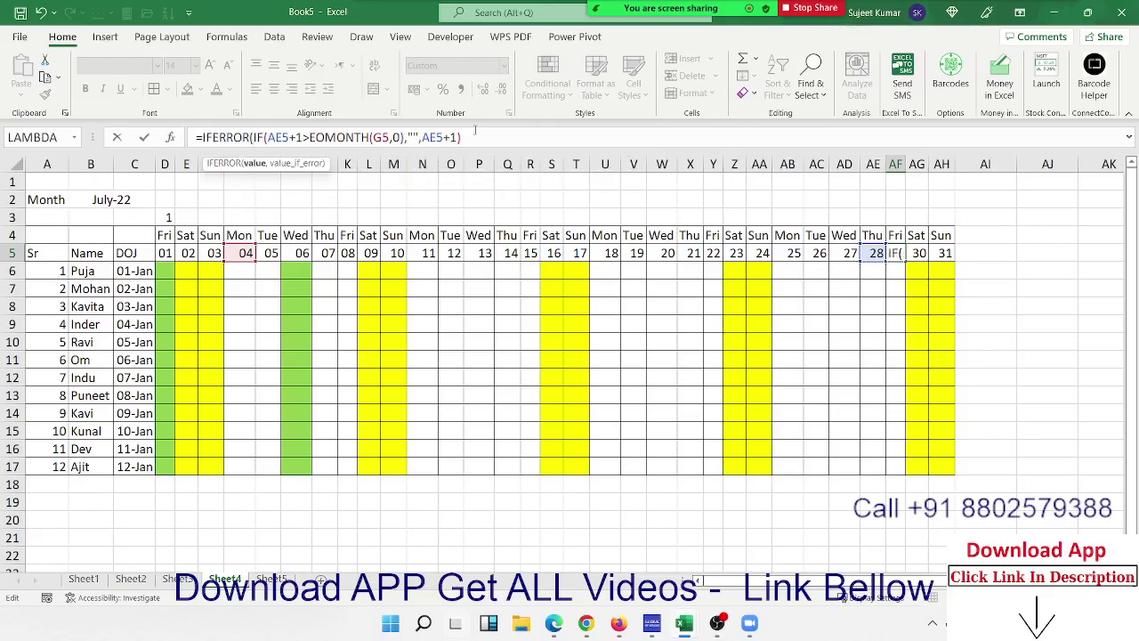
click(476, 131)
text(,"")
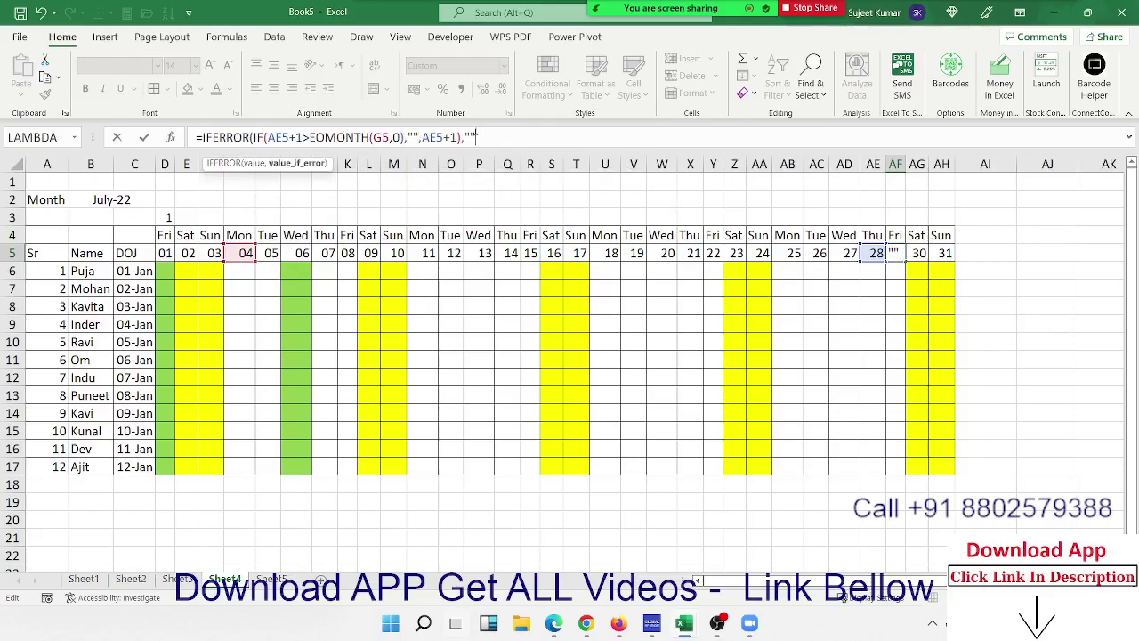
text())
key(ctrl+Return)
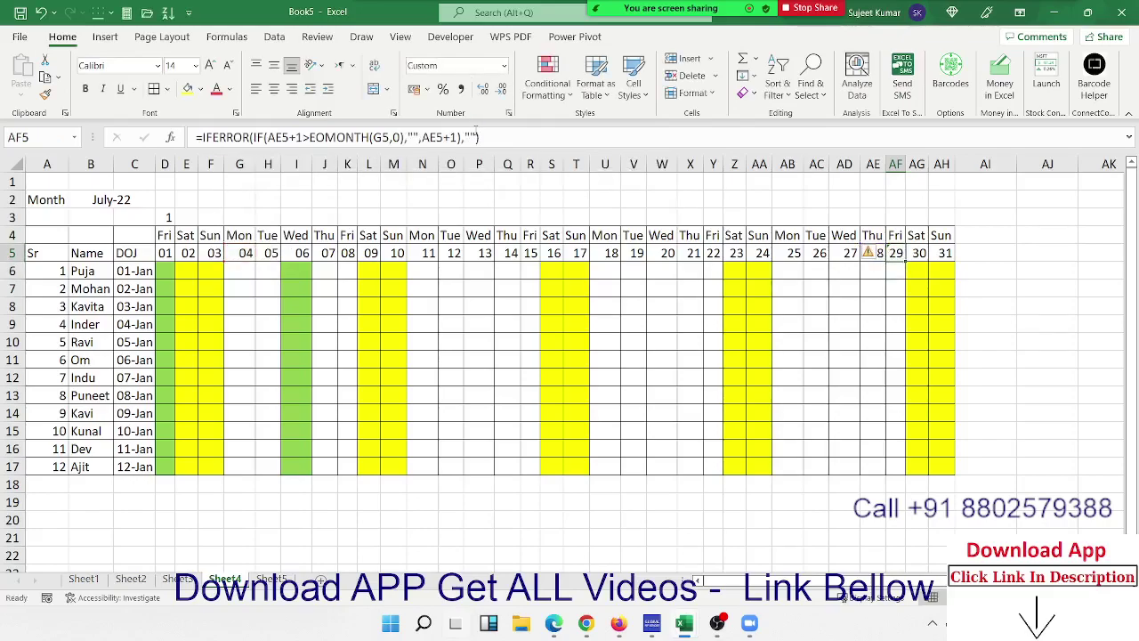
drag(896, 252, 955, 262)
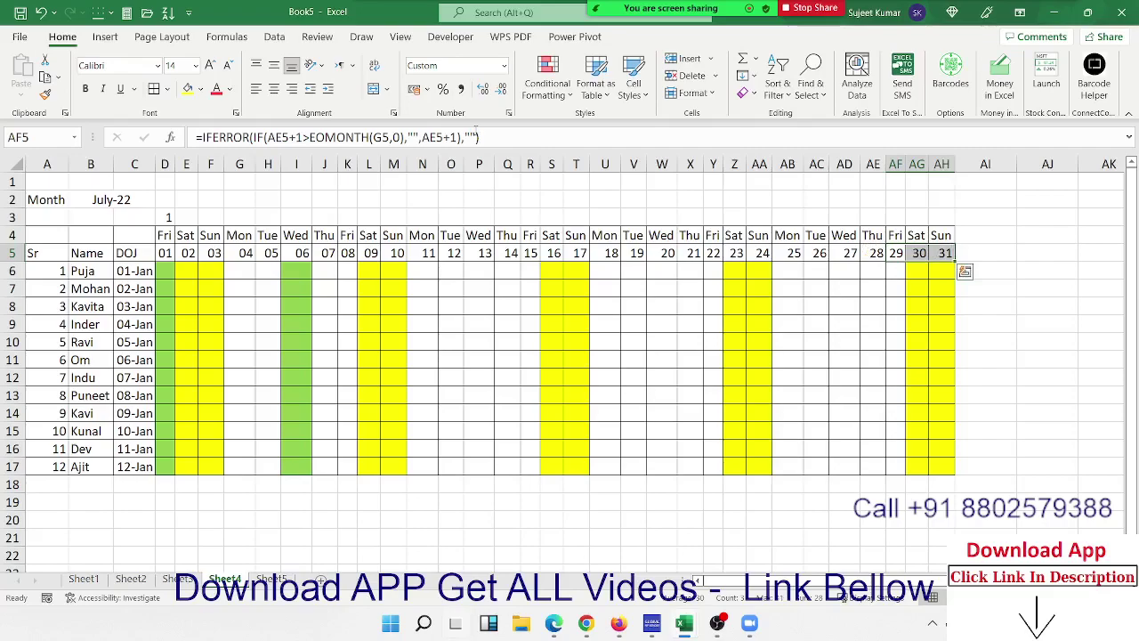
Step: Clear the mistaken date entries from the month counter cell D3
click(161, 222)
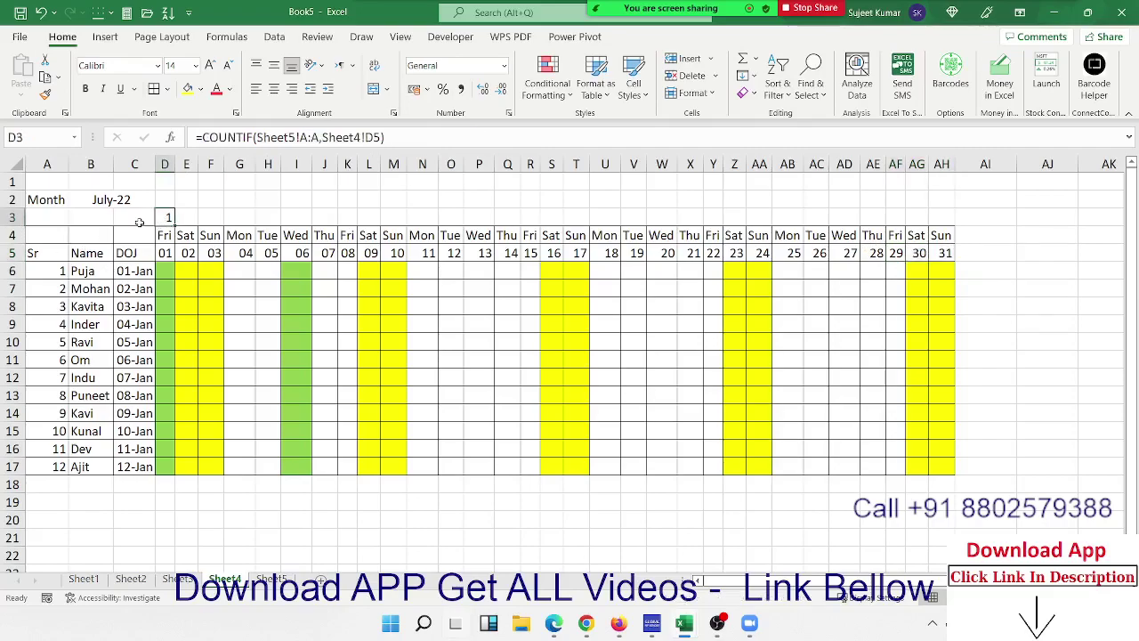
text(3/10)
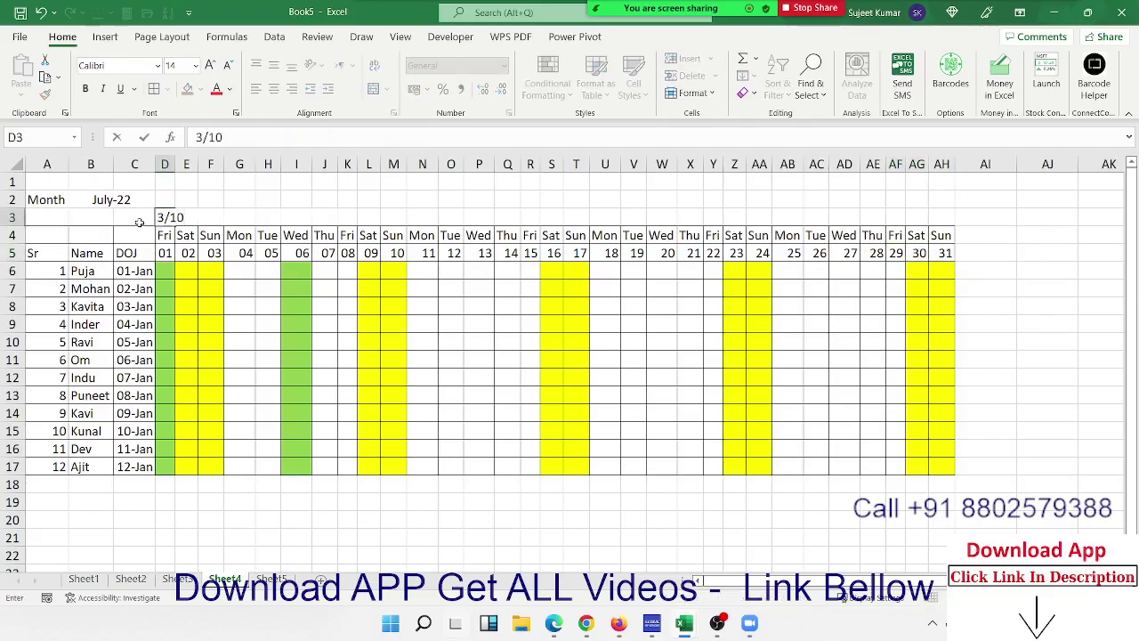
key(Escape)
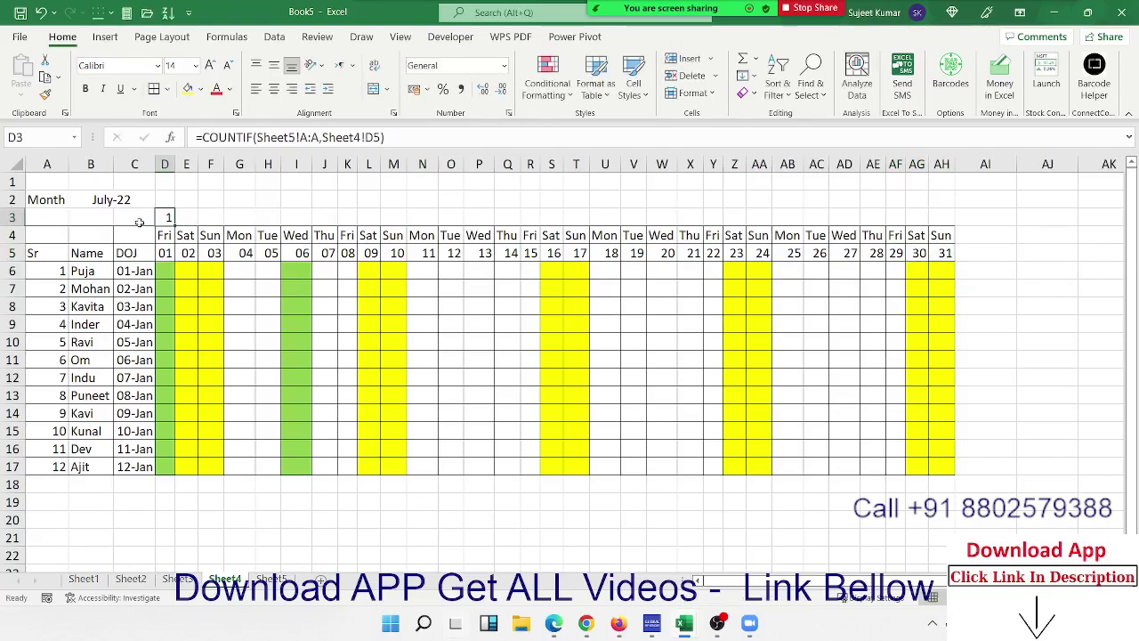
text(1/6)
key(Return)
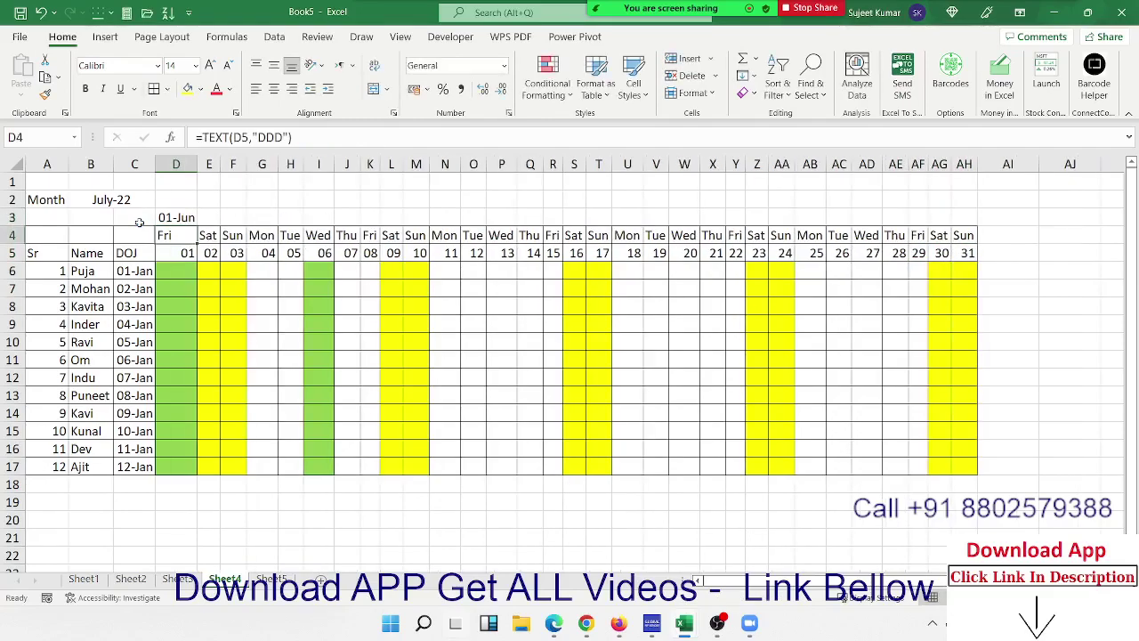
key(Up)
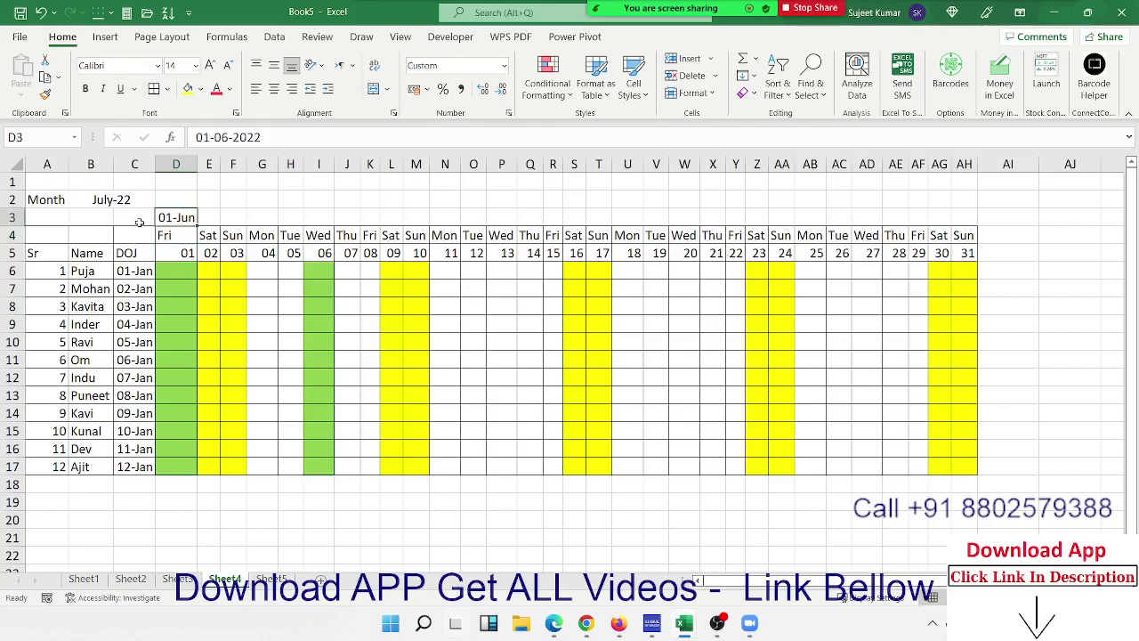
key(Down)
key(Up)
text(1/)
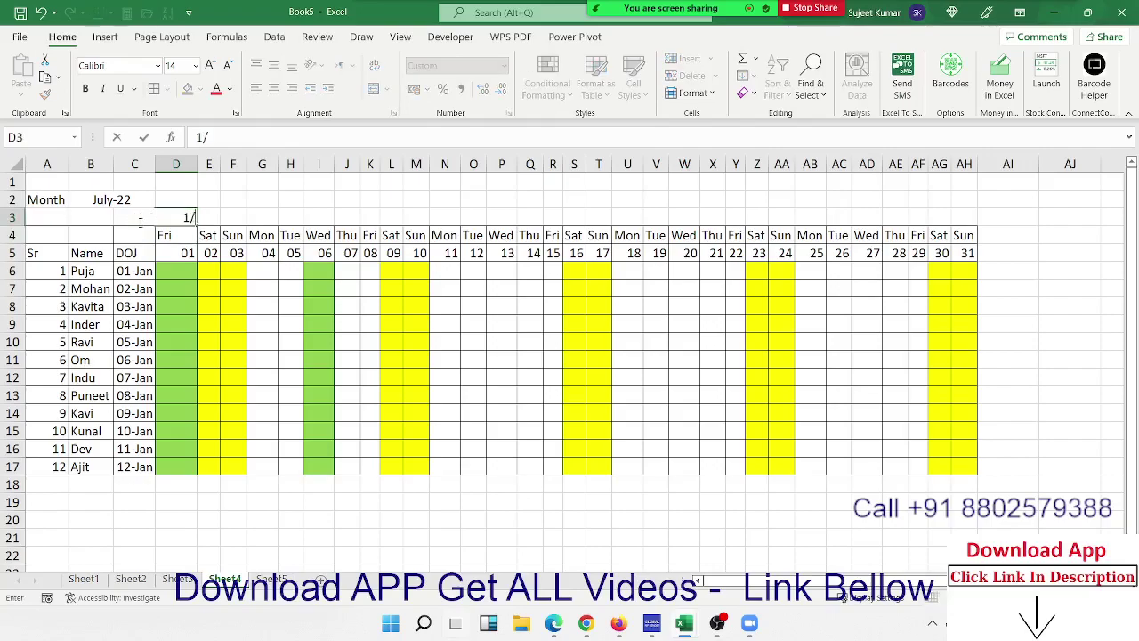
text(6)
key(Return)
key(Up)
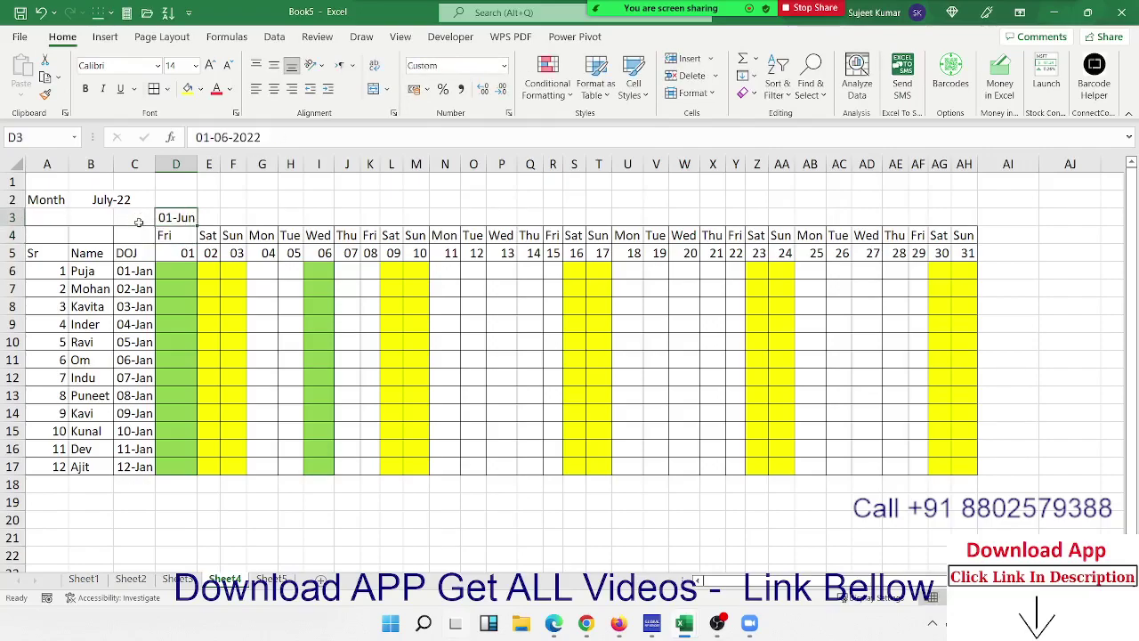
key(Delete)
Step: Enter 1/6 in D5 so the month starts on 01-06-2022
key(Down)
key(Down)
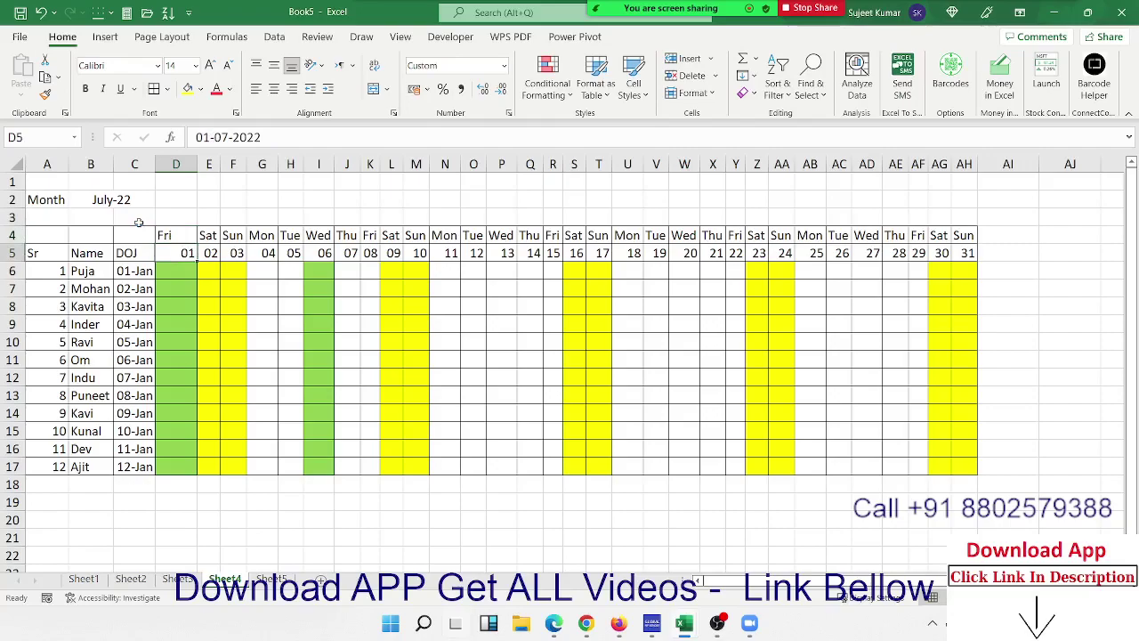
text(1/6)
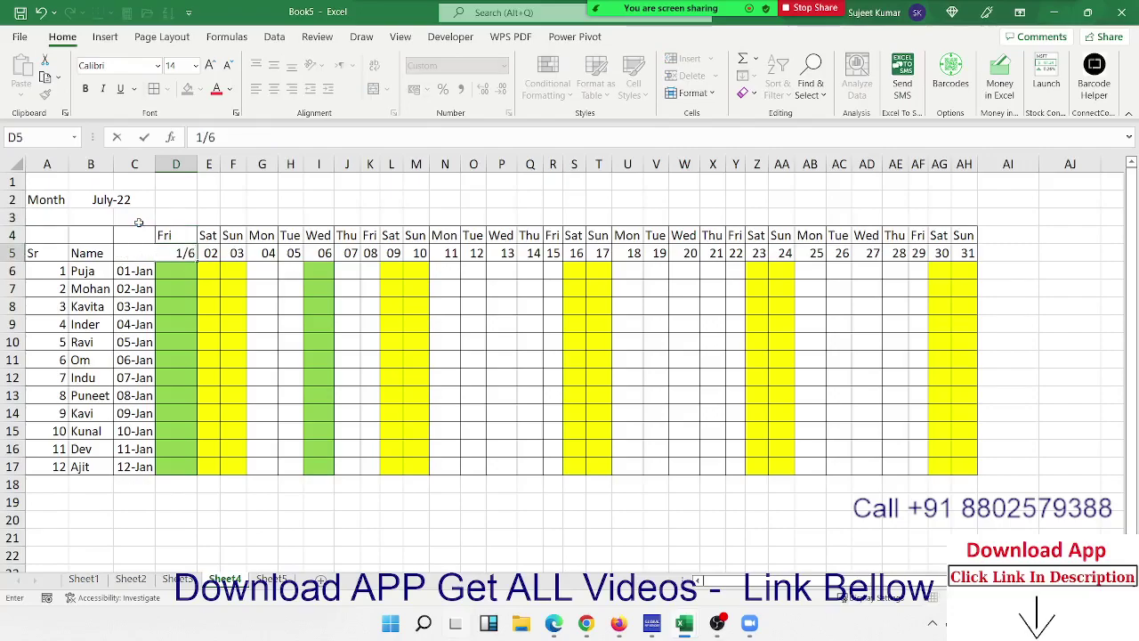
key(Return)
key(Up)
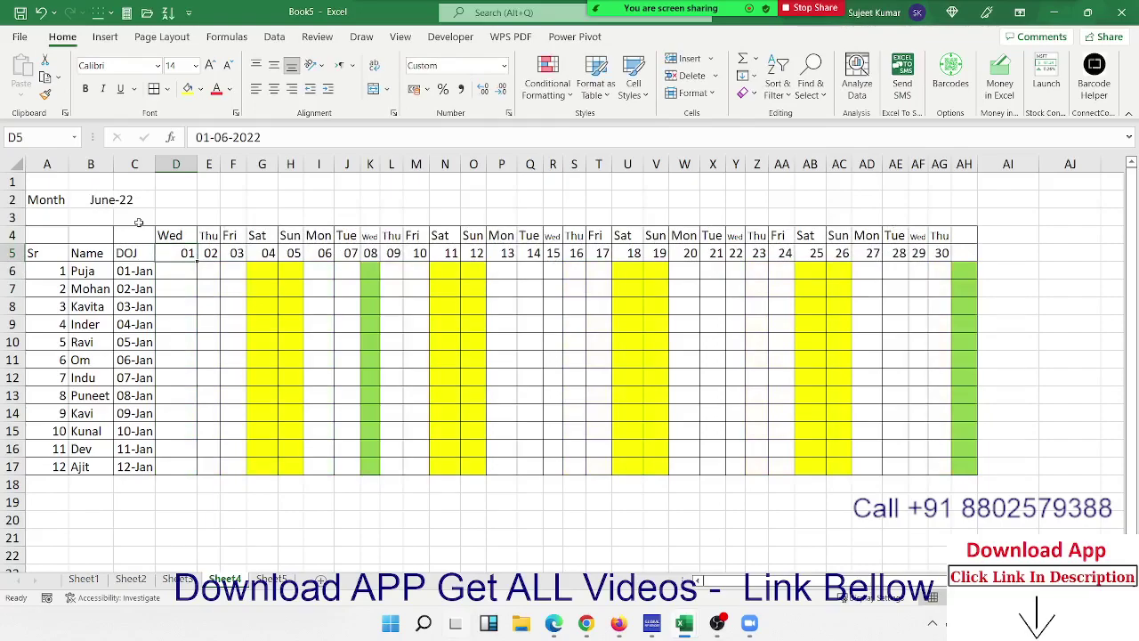
Step: Inspect the weekday and date formulas at the end of the day rows, ending on AF5
key(Right)
key(Right)
key(Right)
key(Right)
key(Right)
key(Right)
key(Right)
key(Right)
key(Right)
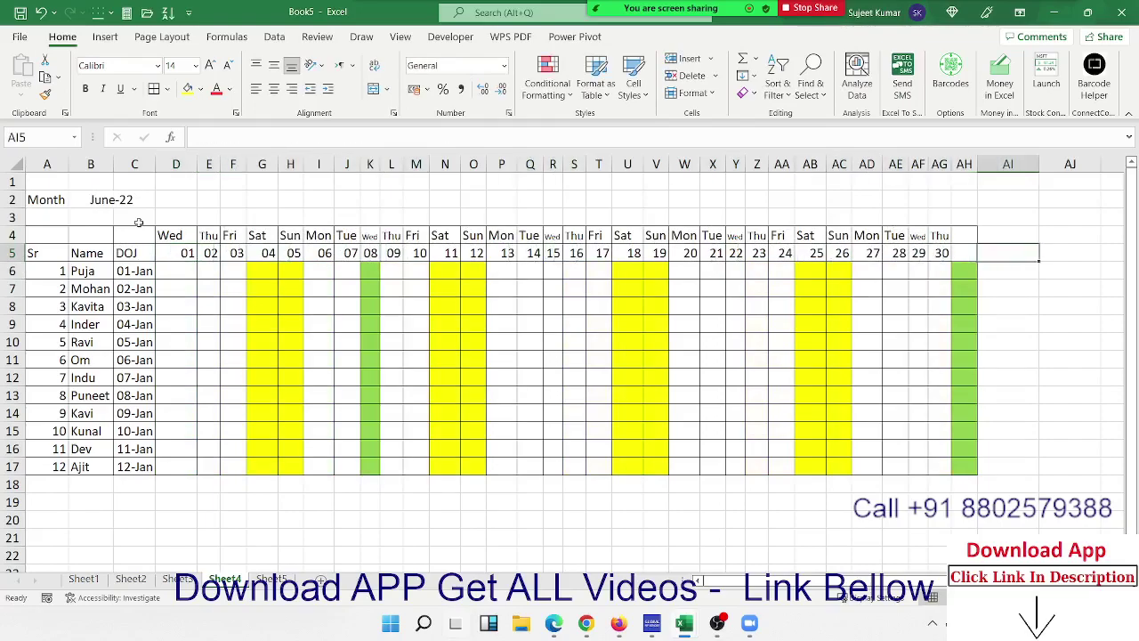
key(Left)
key(Down)
key(Up)
key(Up)
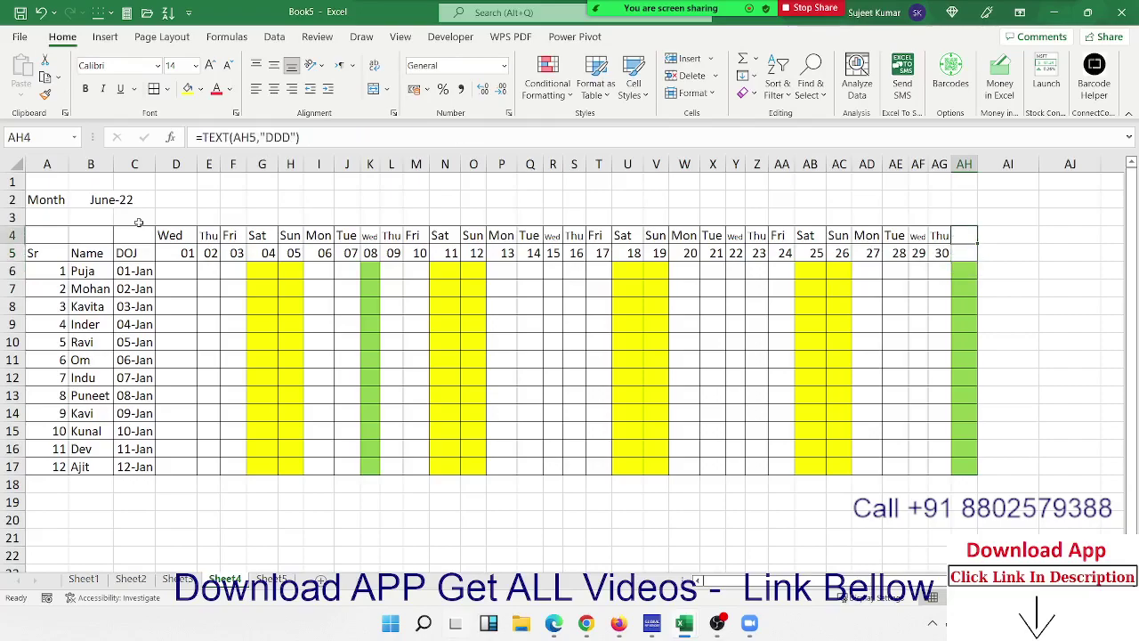
key(Down)
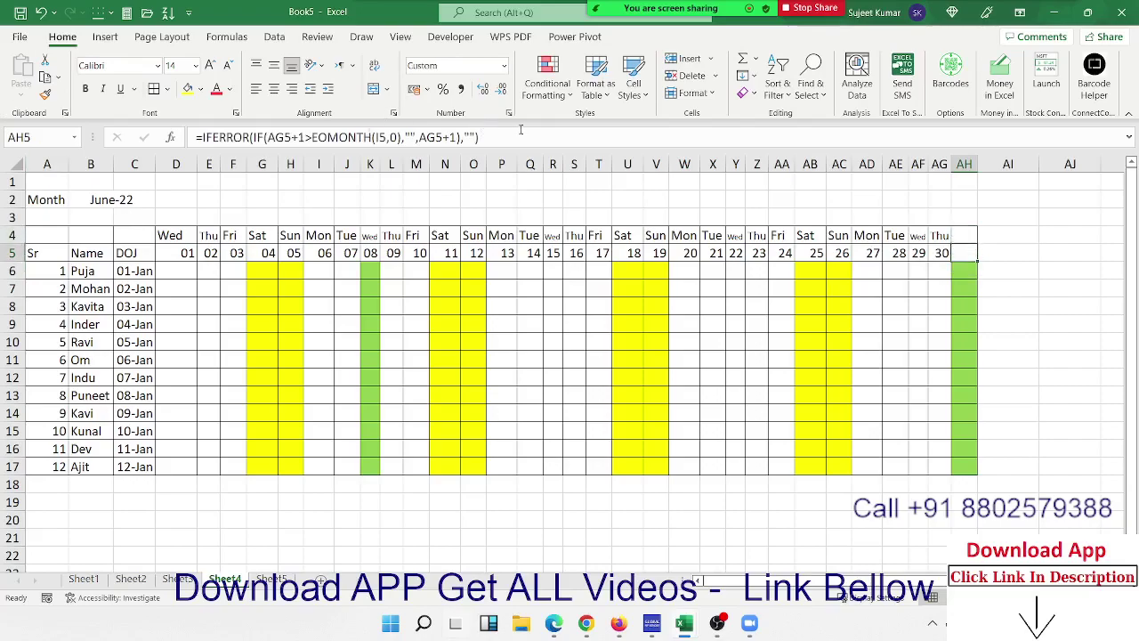
key(Left)
key(Left)
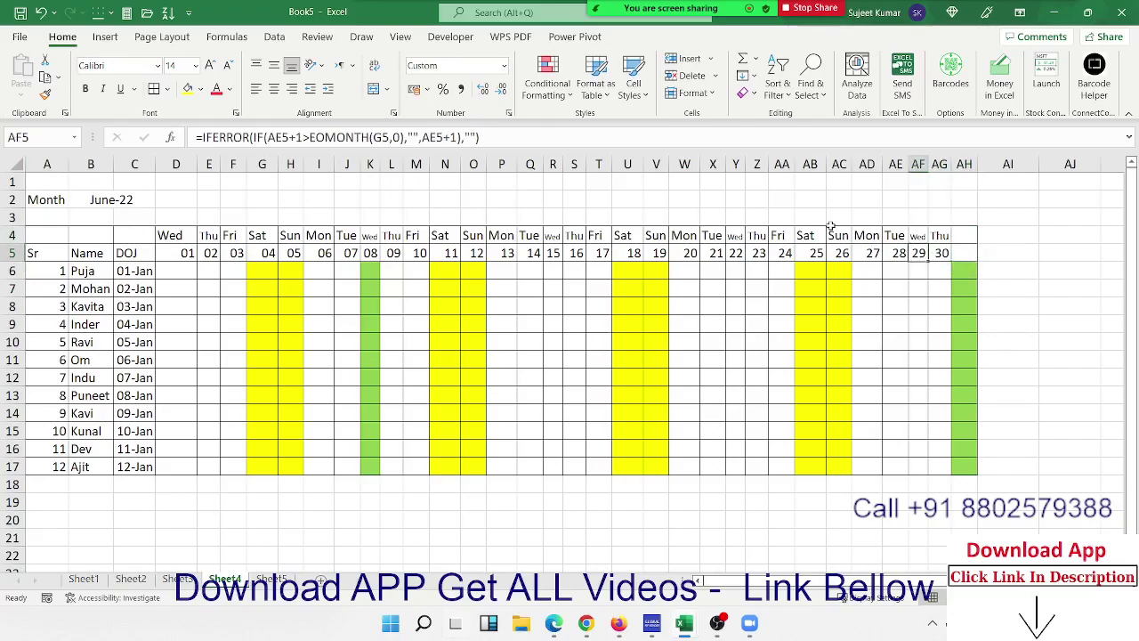
key(Up)
key(Down)
Step: Make AF5's IFERROR formula return a space and fill it right through AH5
click(469, 137)
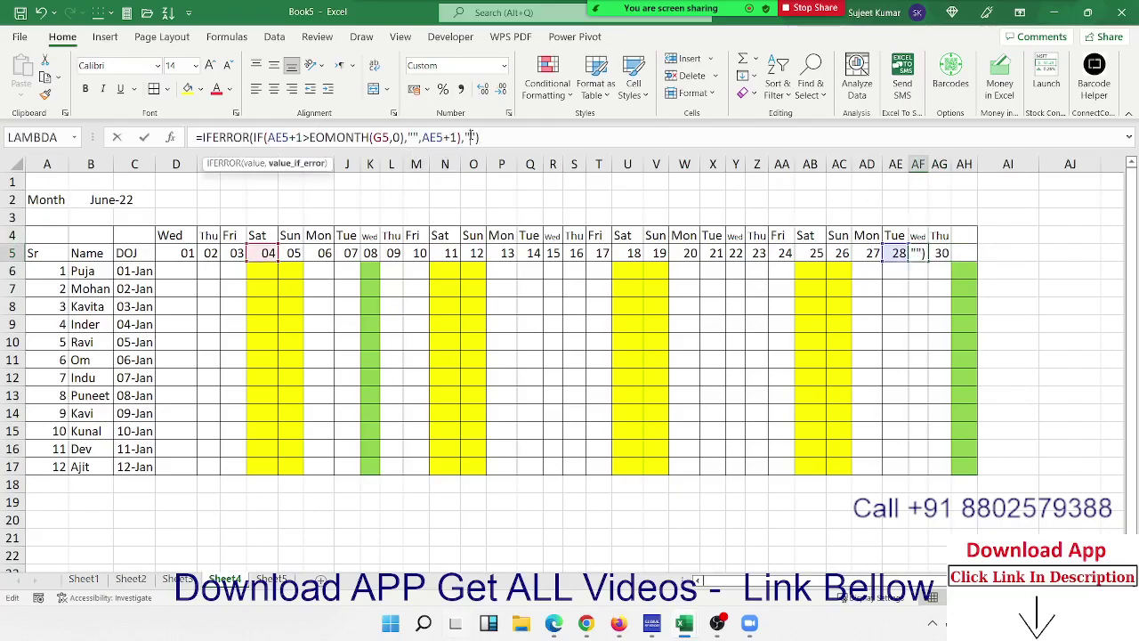
click(415, 137)
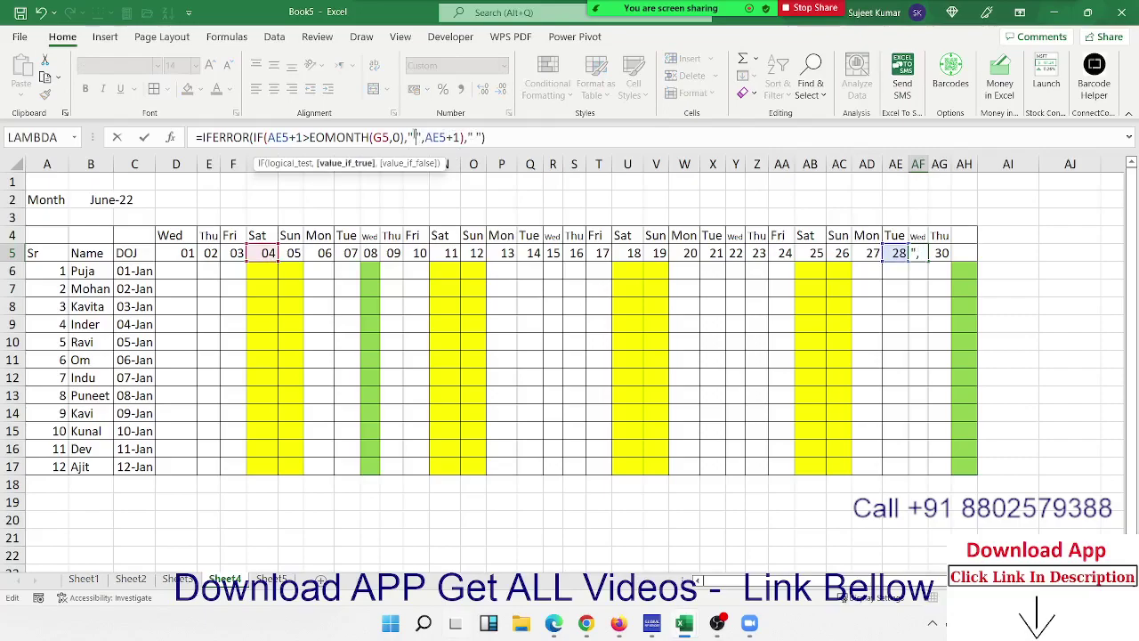
key(Escape)
key(shift+Right)
key(shift+Right)
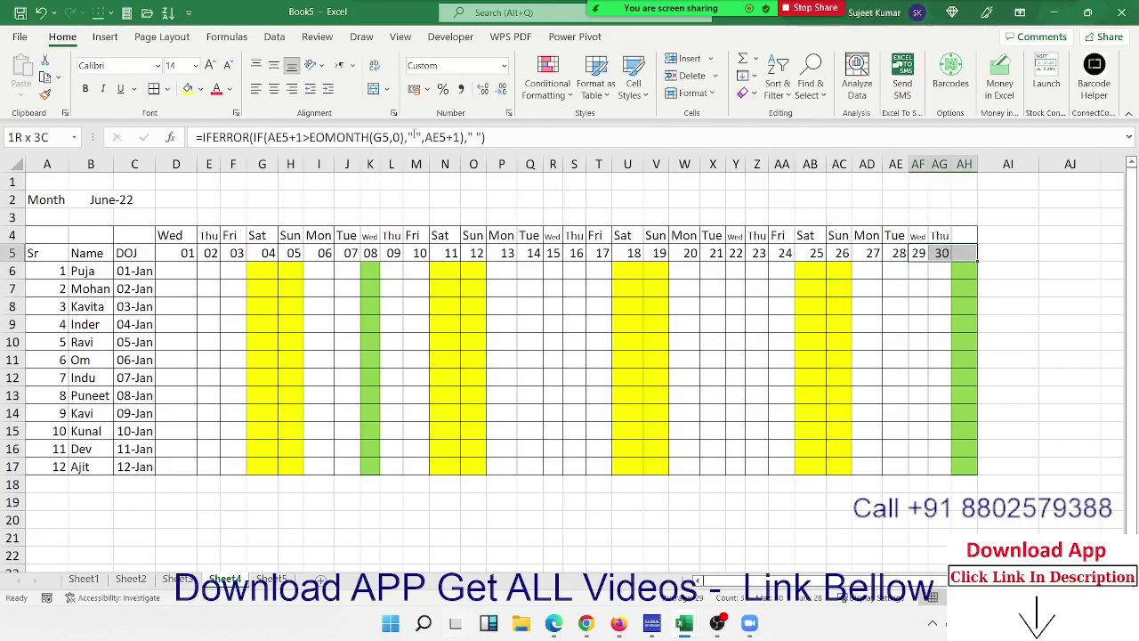
key(ctrl+r)
Step: Review the day formulas along row 5 and return to the weekday labels in row 4
key(Left)
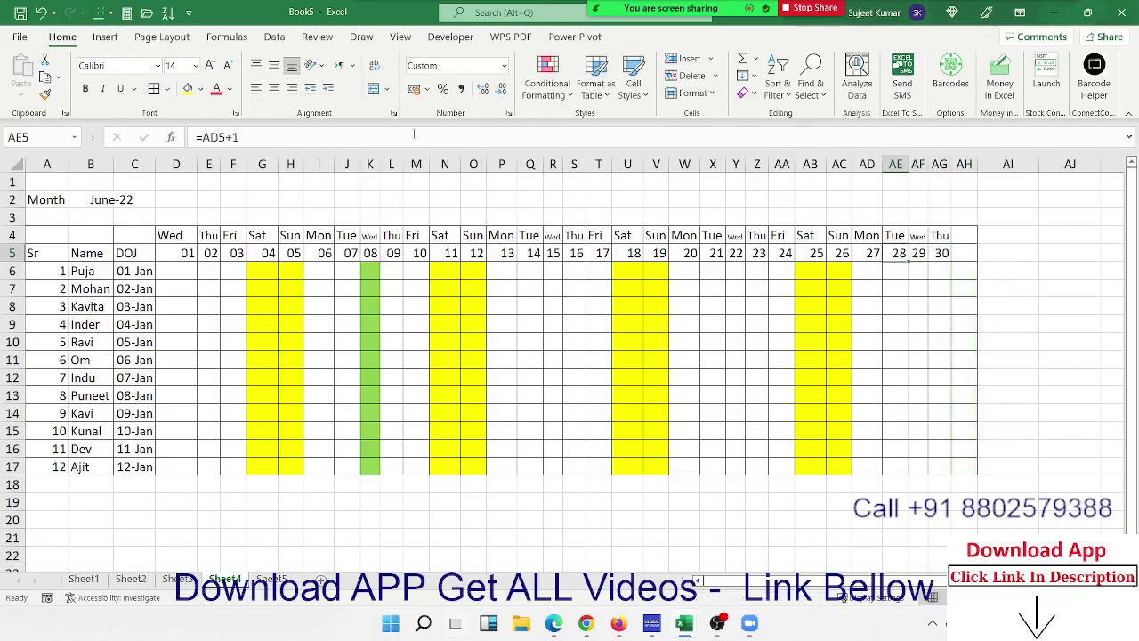
key(Left)
key(Left)
key(Home)
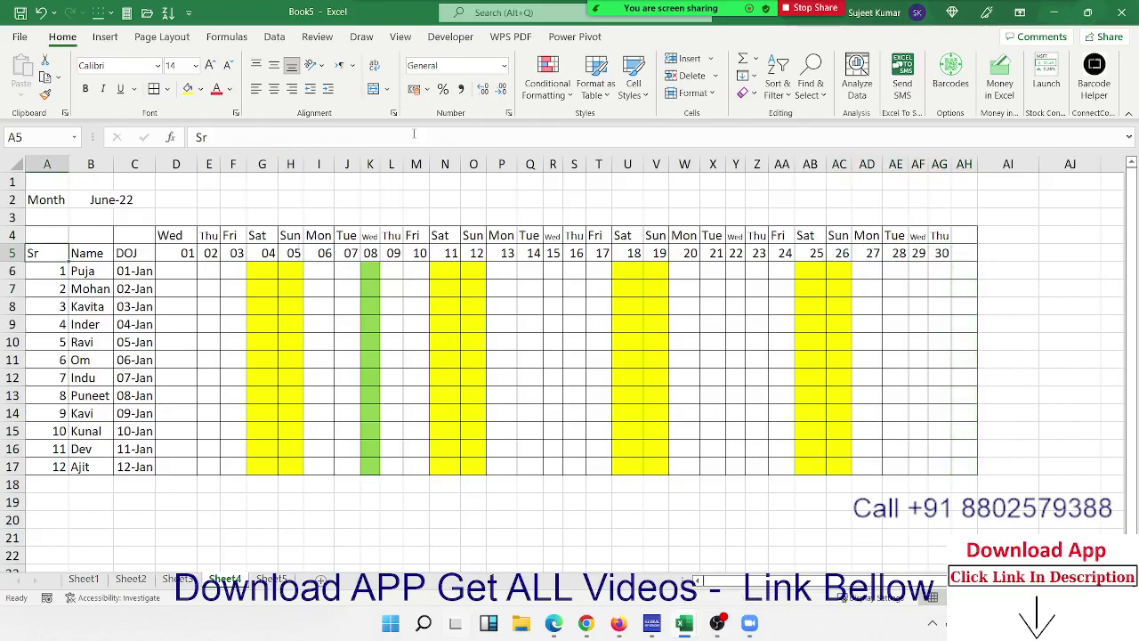
key(Right)
key(Right)
key(Right)
key(Right)
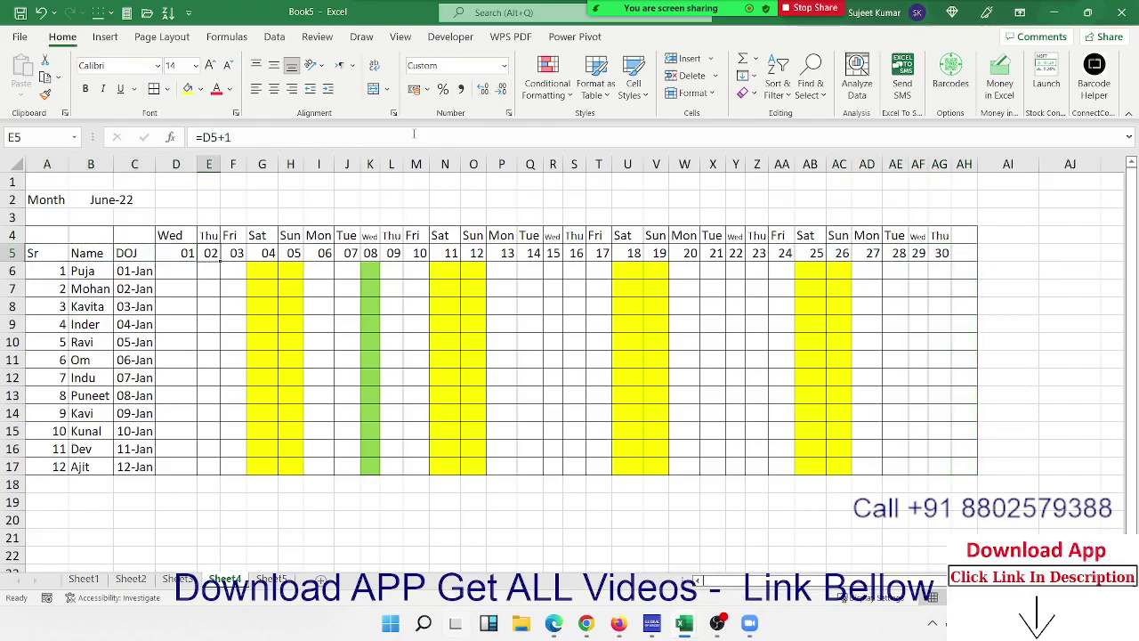
key(Right)
key(Right)
key(Right)
key(Right)
key(Right)
key(Right)
key(Right)
key(Right)
key(Right)
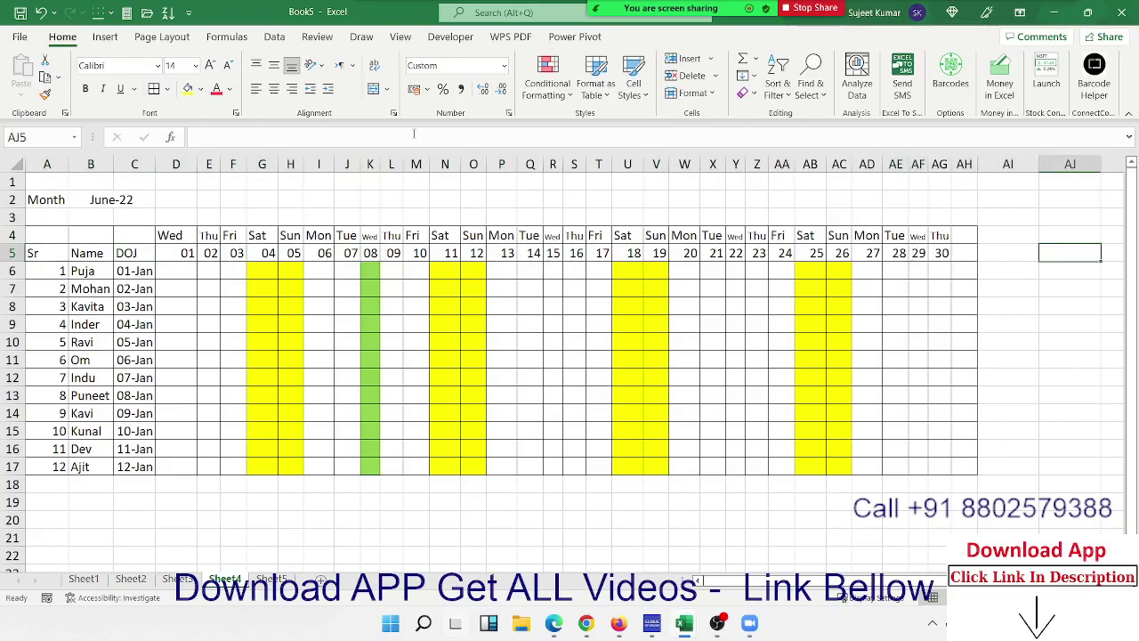
key(Left)
key(Up)
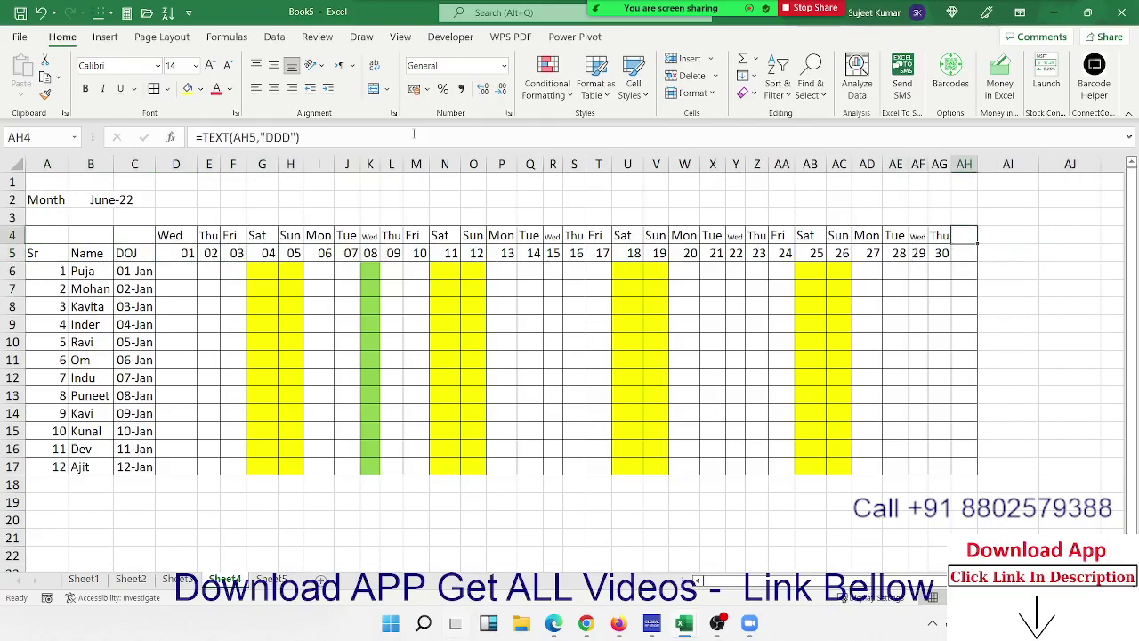
key(Left)
Step: Remove all borders from the attendance table A4:AH17
key(ctrl+Left)
key(ctrl+Left)
key(ctrl+shift+Right)
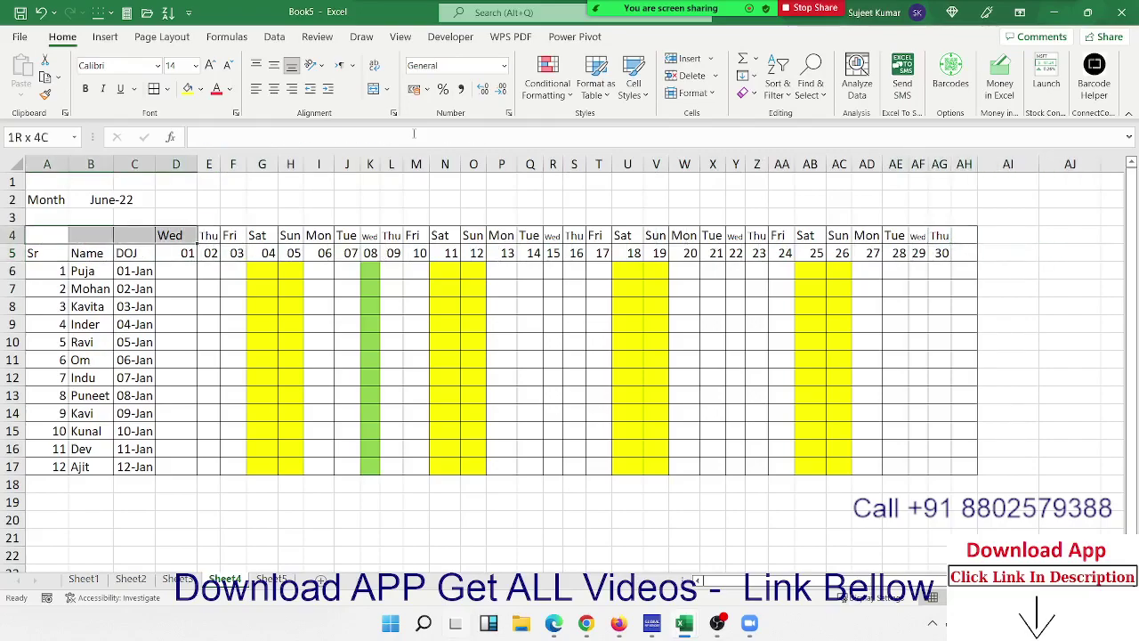
key(ctrl+shift+Right)
key(shift+Right)
key(shift+Down)
key(shift+Down)
key(shift+Down)
key(shift+Down)
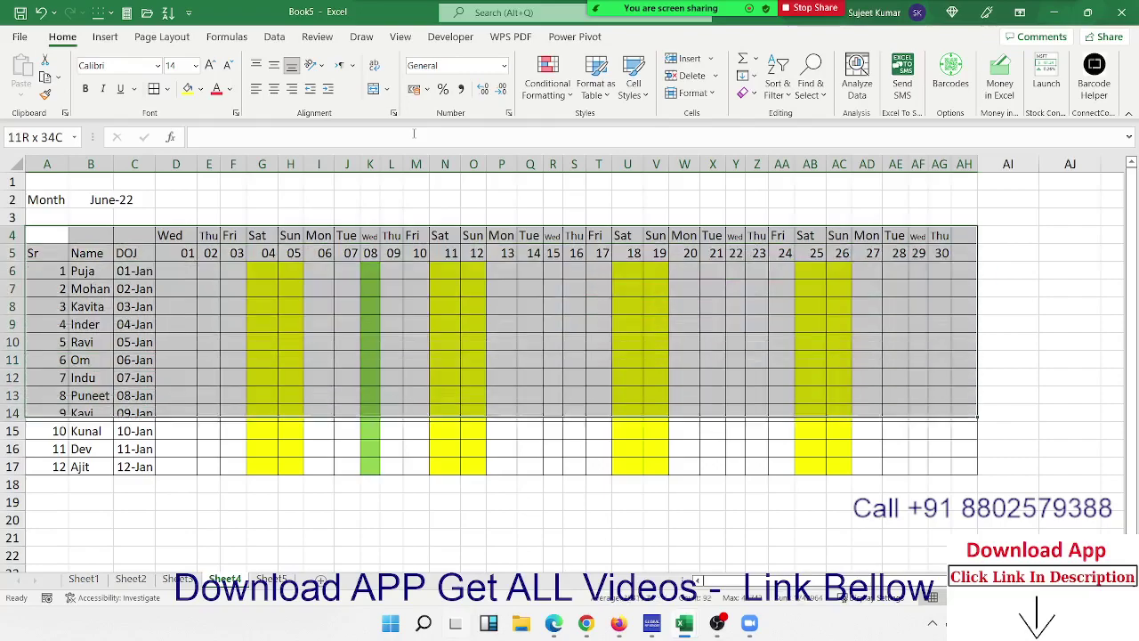
key(shift+Down)
key(shift+Down)
key(shift+Down)
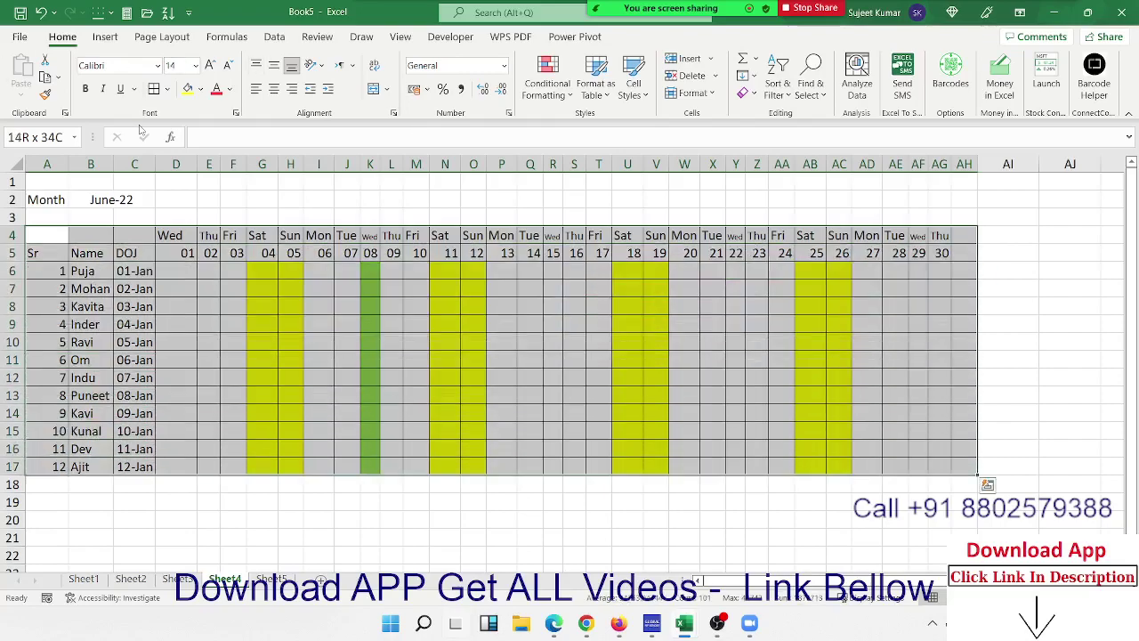
click(166, 89)
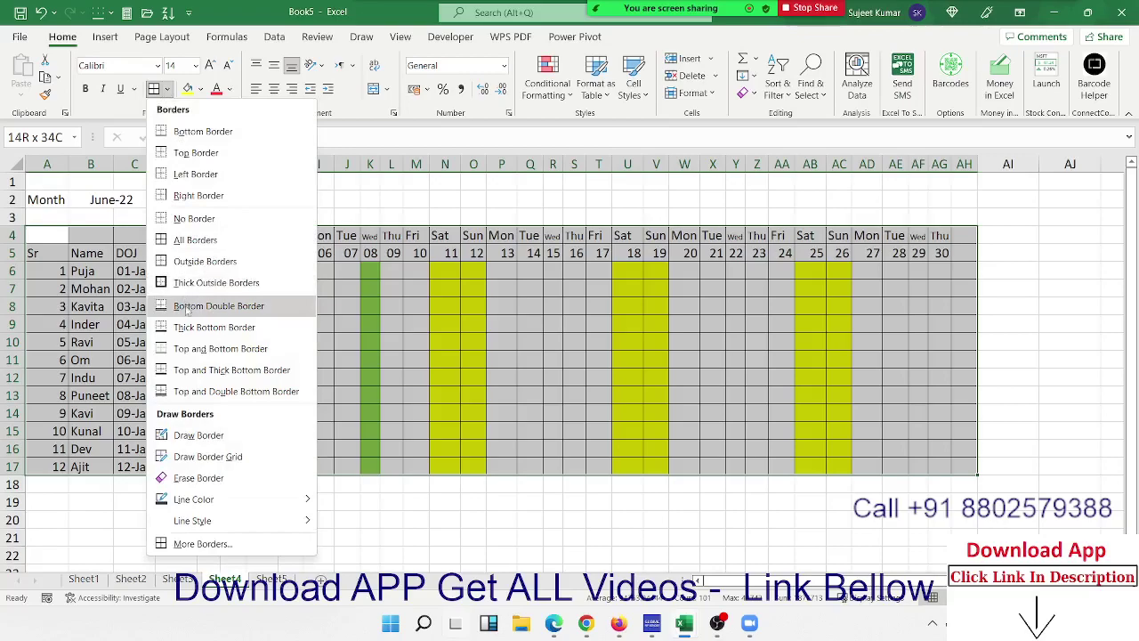
click(175, 219)
click(107, 283)
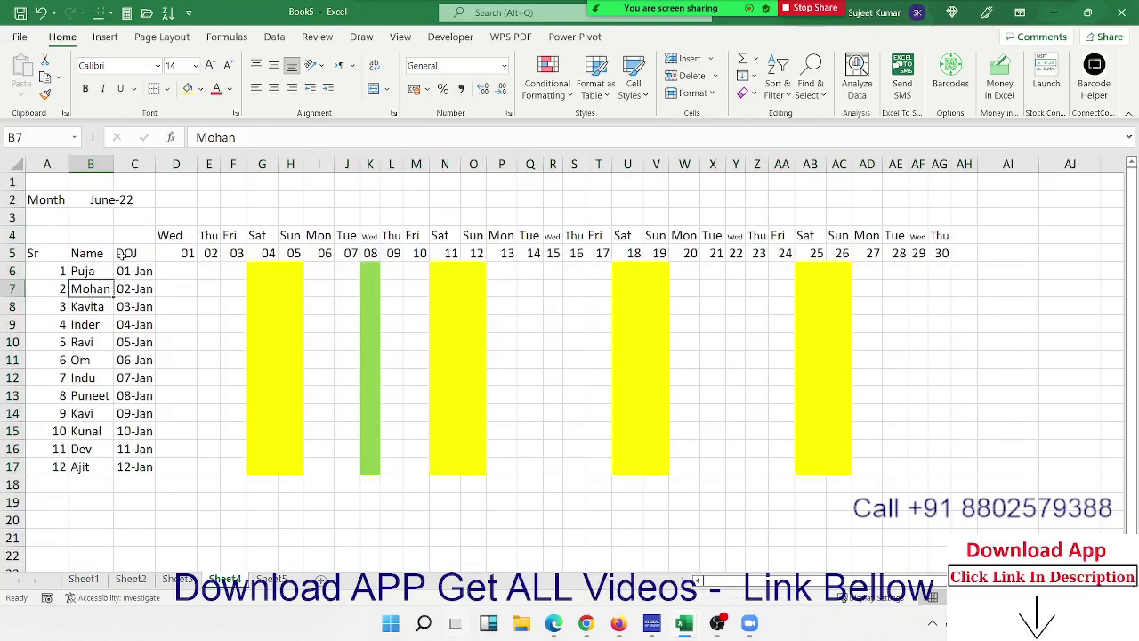
Step: Apply All Borders to the Sr, Name and DOJ block A4:C17
mouse_move(44, 237)
mouse_down()
mouse_move(140, 309)
mouse_move(147, 468)
mouse_up()
click(166, 88)
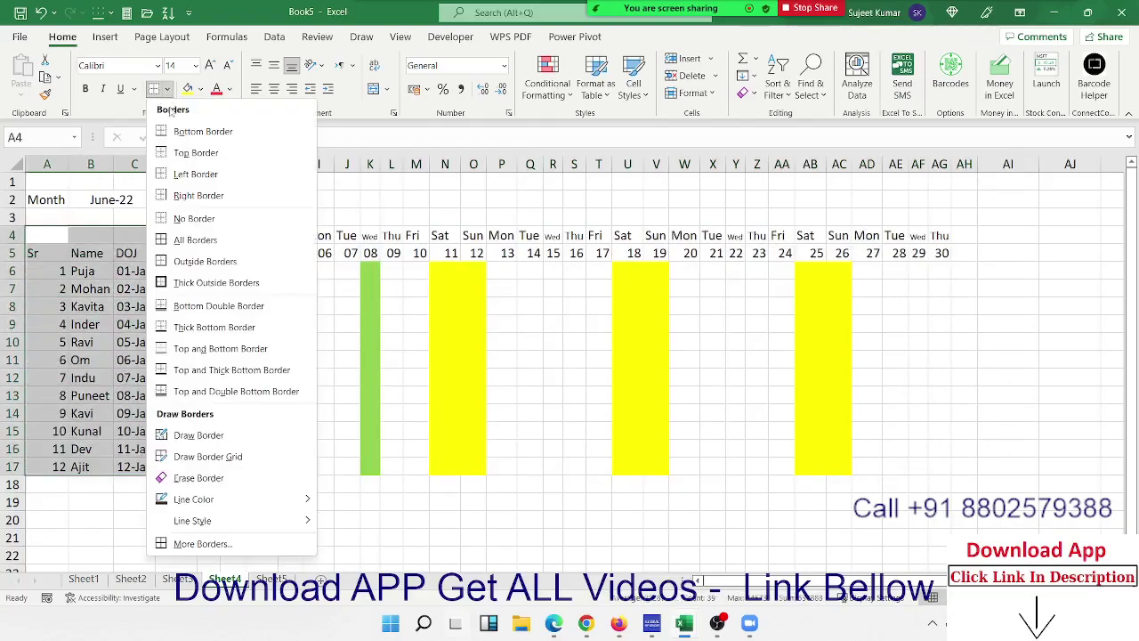
click(169, 219)
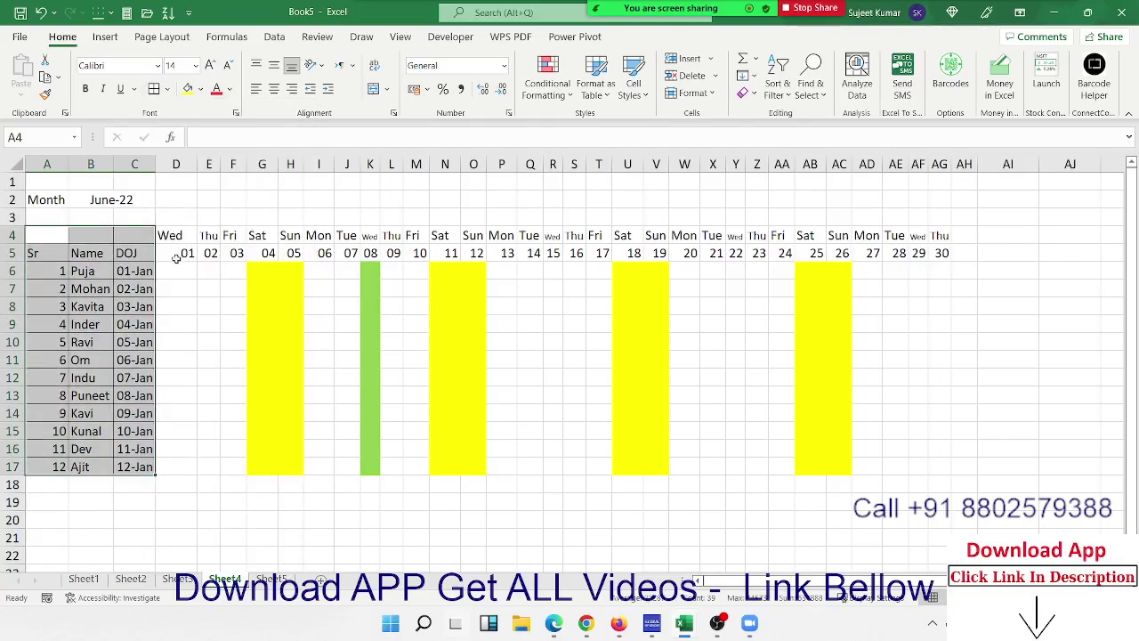
click(169, 239)
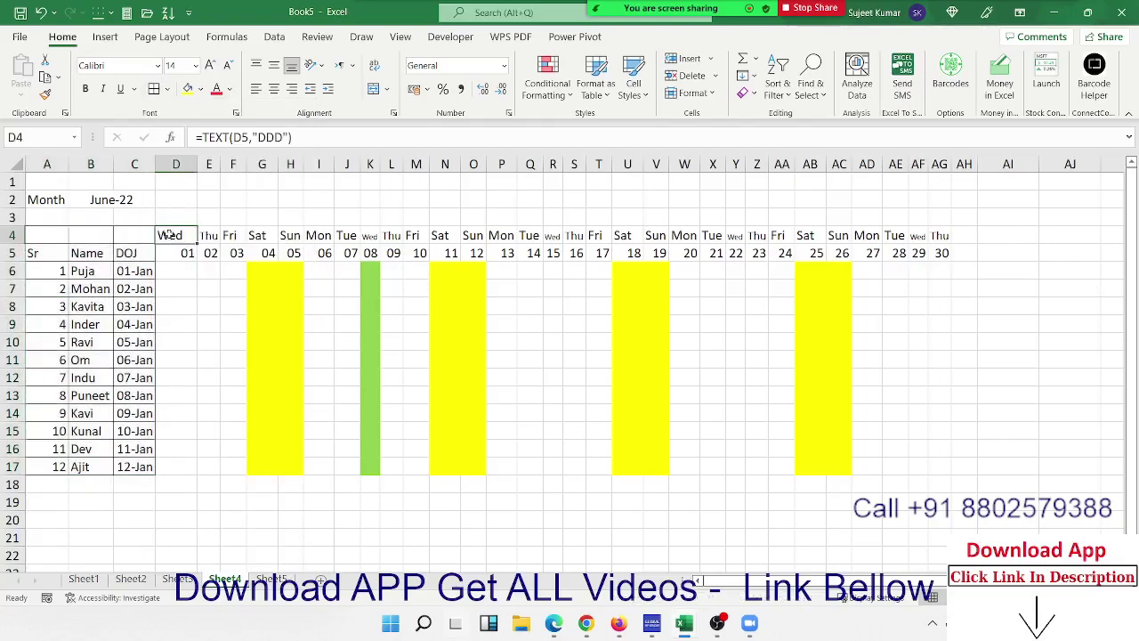
Step: Start a new formula-based conditional formatting rule for D4
click(561, 103)
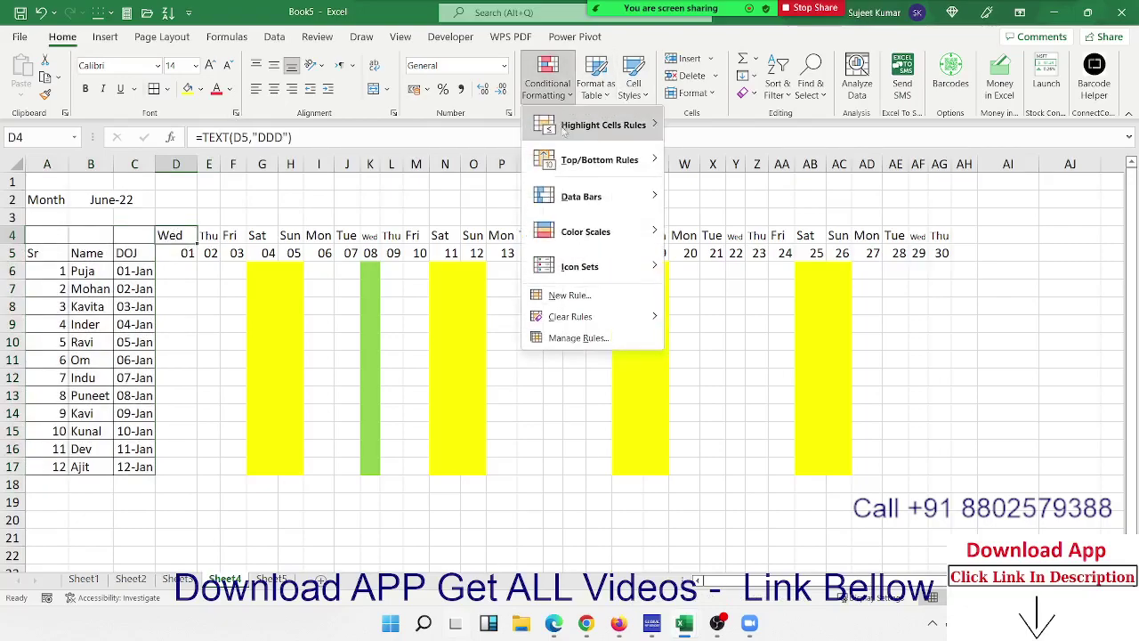
click(559, 120)
click(547, 84)
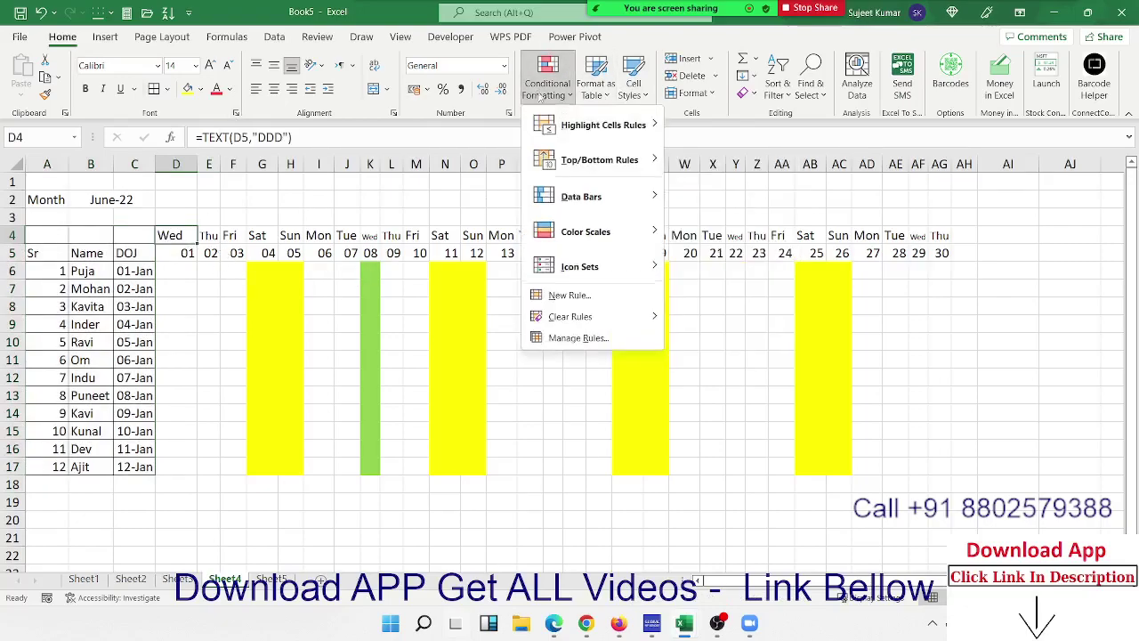
click(577, 301)
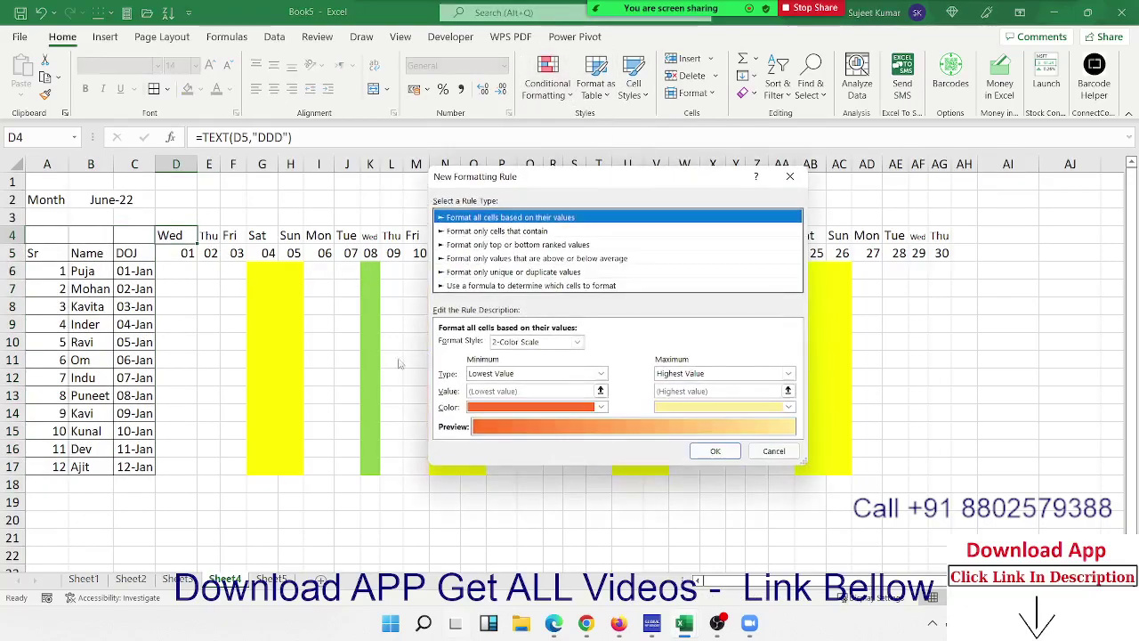
click(473, 285)
click(464, 343)
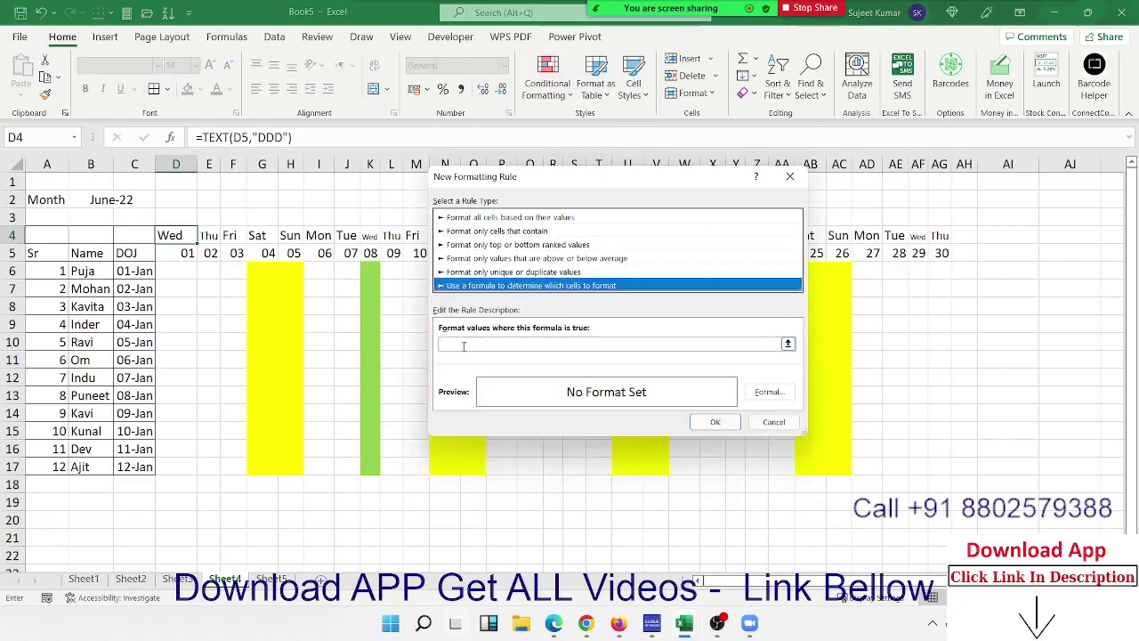
Step: Set the rule formula =D$5<>" " with an outline border format and save it
text(=)
click(185, 253)
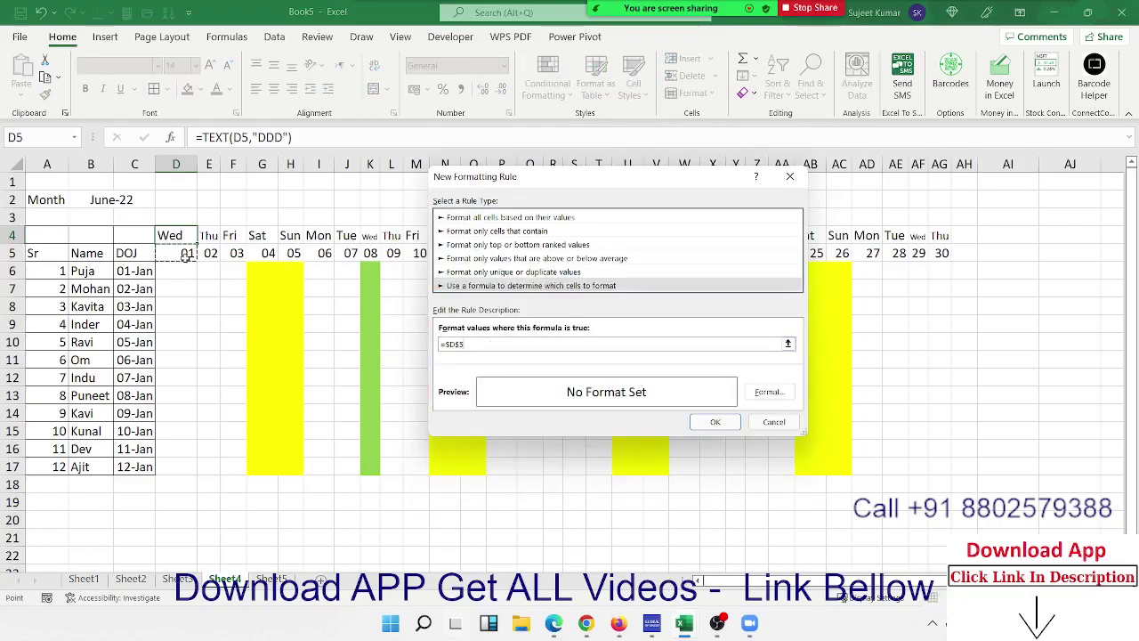
text(=)
click(473, 343)
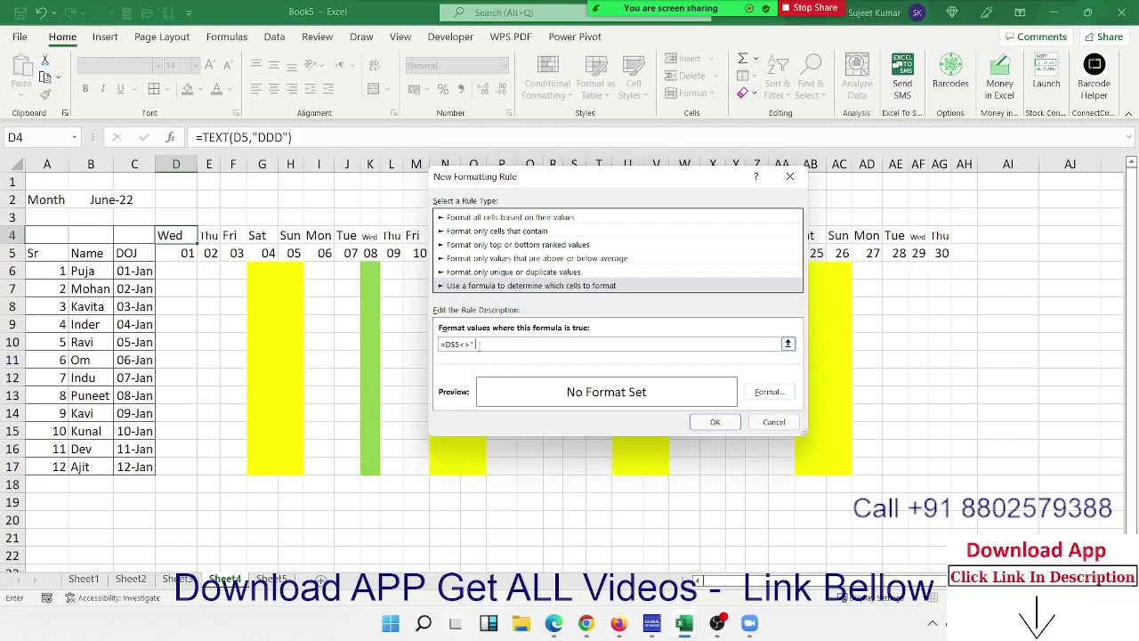
click(771, 392)
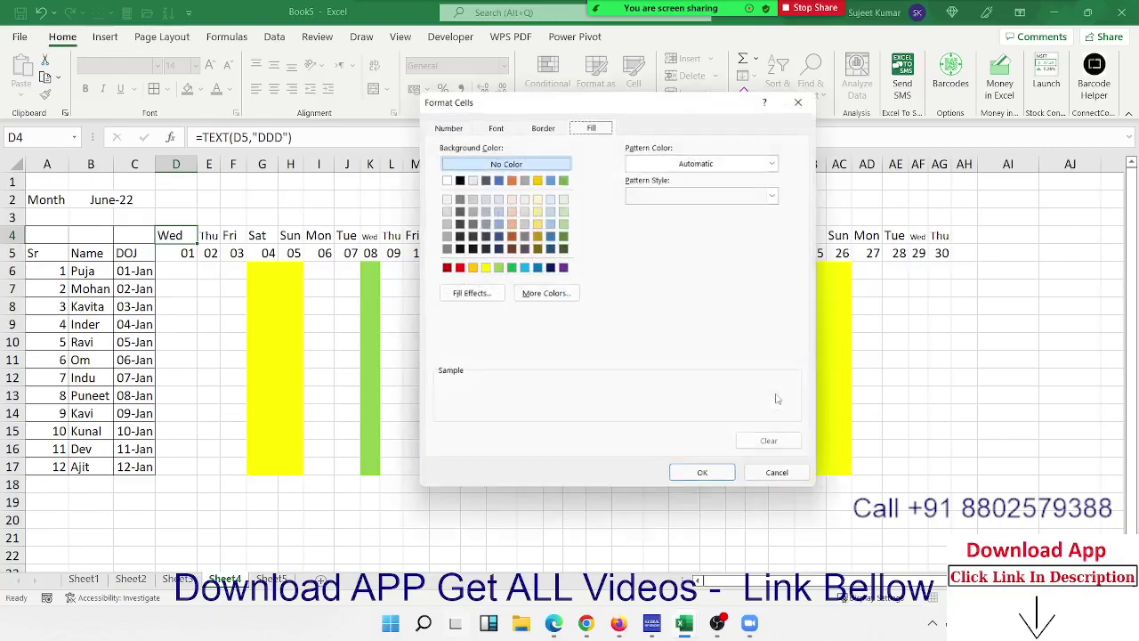
click(545, 127)
click(646, 173)
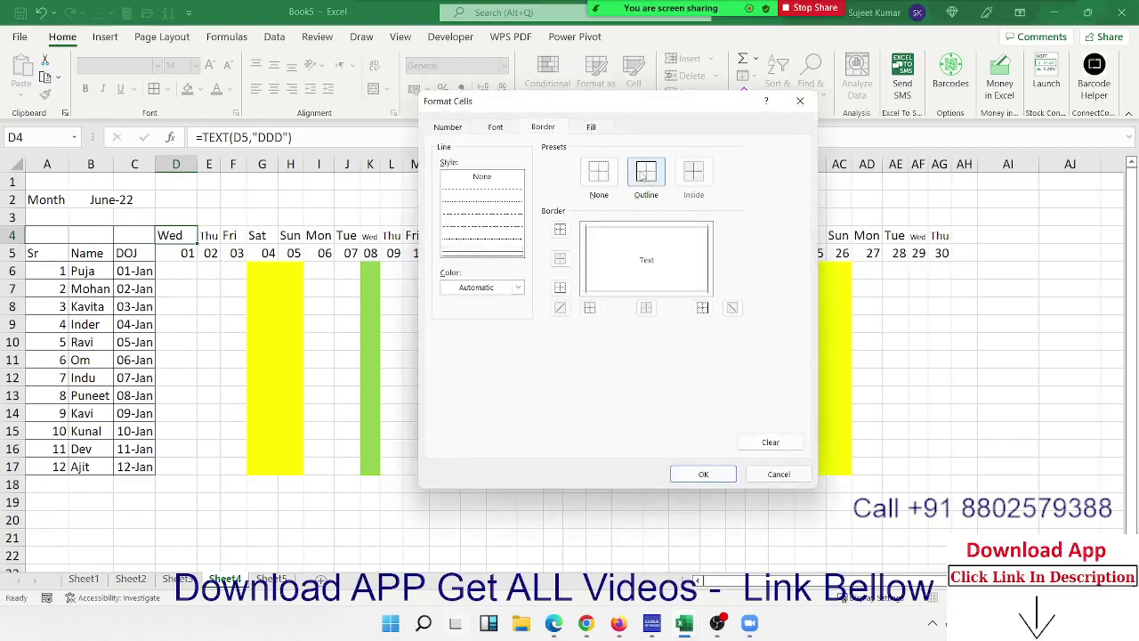
click(721, 471)
click(714, 422)
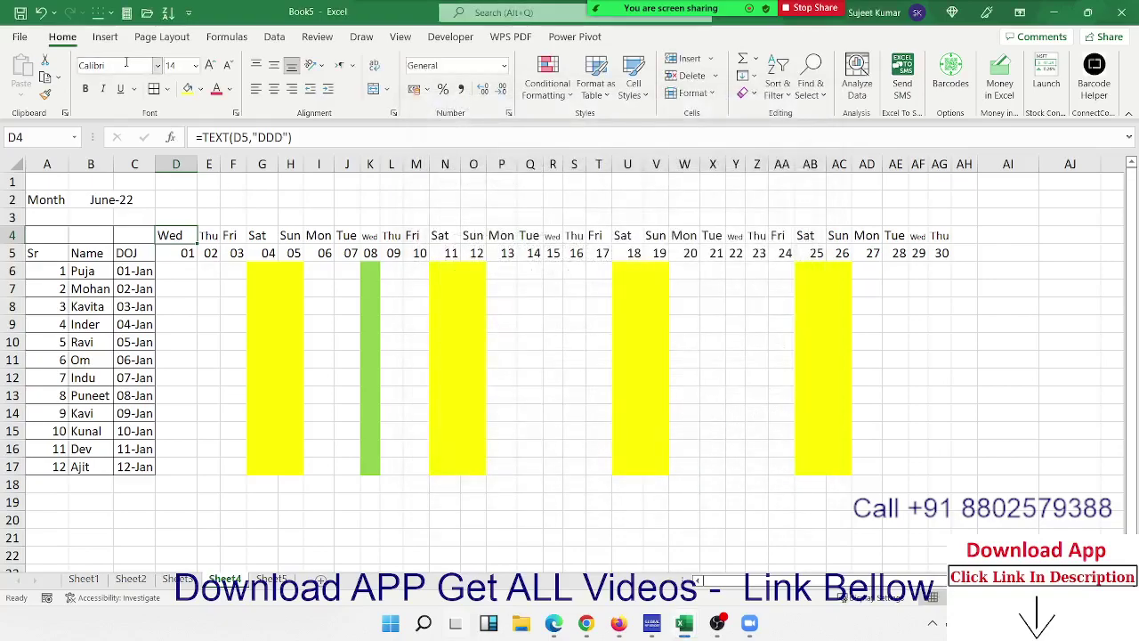
Step: Copy D4's formatting across D4:AH17 with Format Painter, then select the row 5 dates
click(45, 94)
mouse_move(170, 236)
mouse_down()
mouse_move(966, 435)
mouse_move(964, 468)
mouse_up()
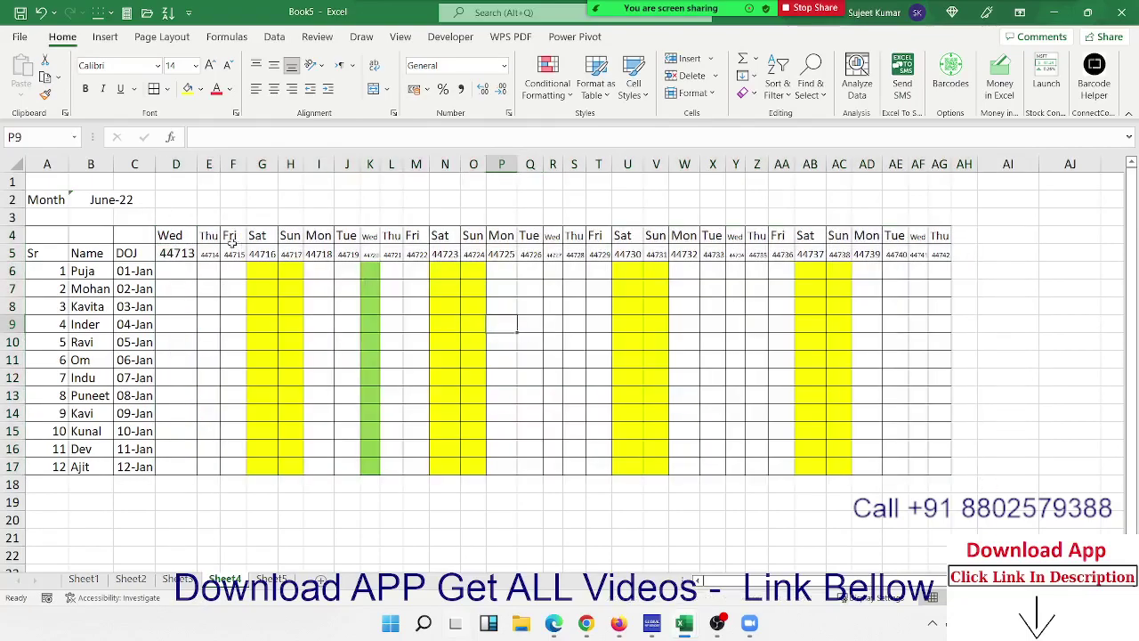
click(169, 252)
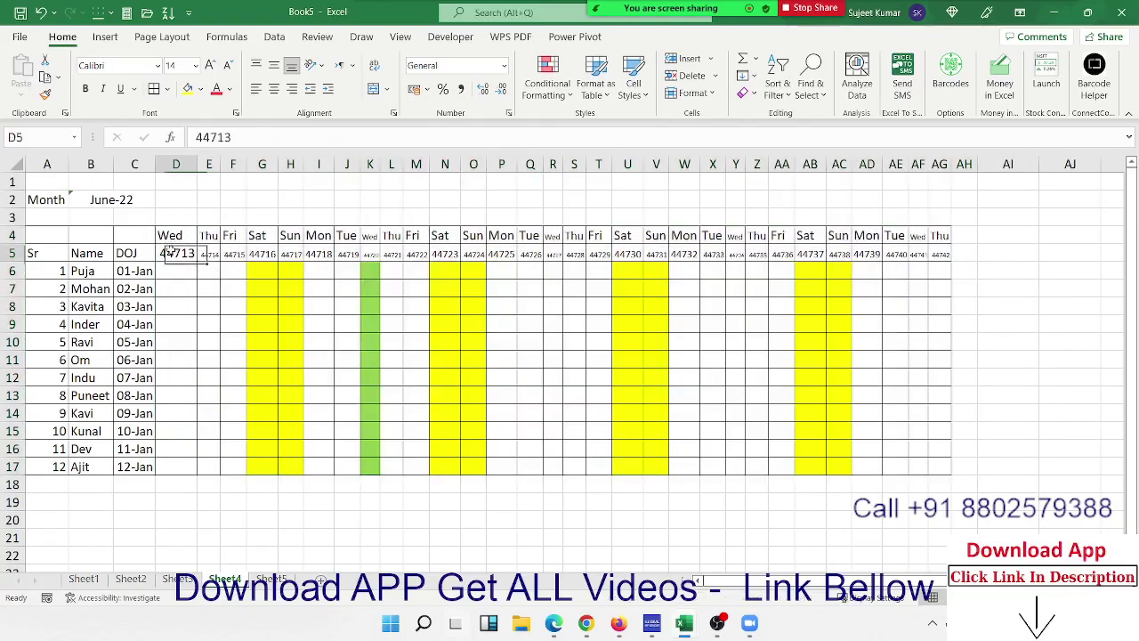
key(ctrl+shift+Right)
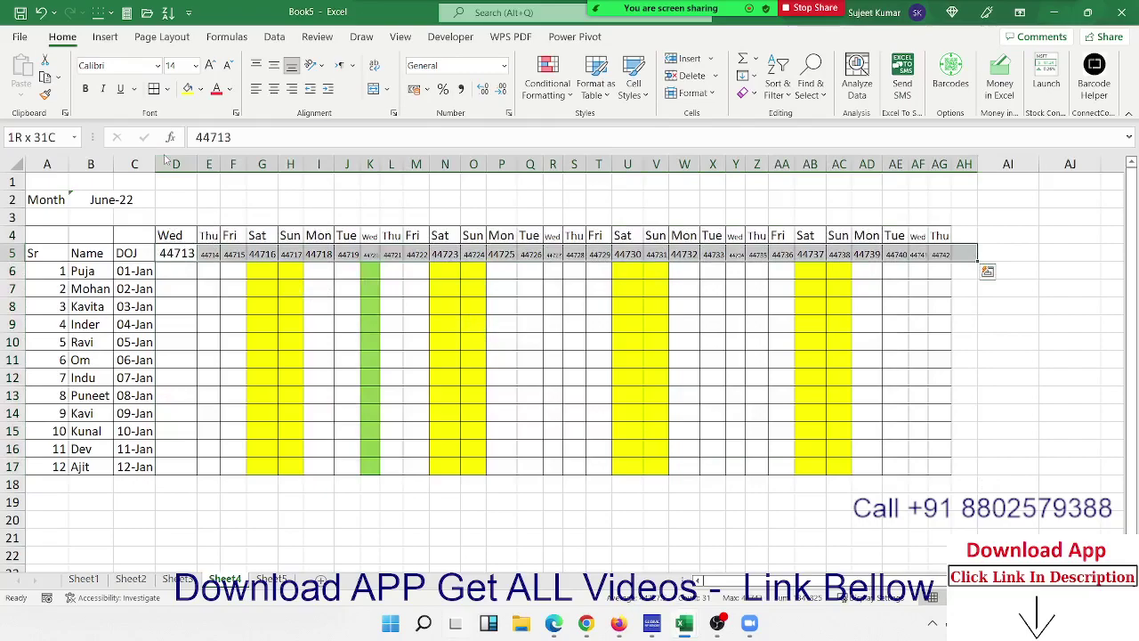
Step: Give the row 5 dates the custom number format ddd
click(509, 114)
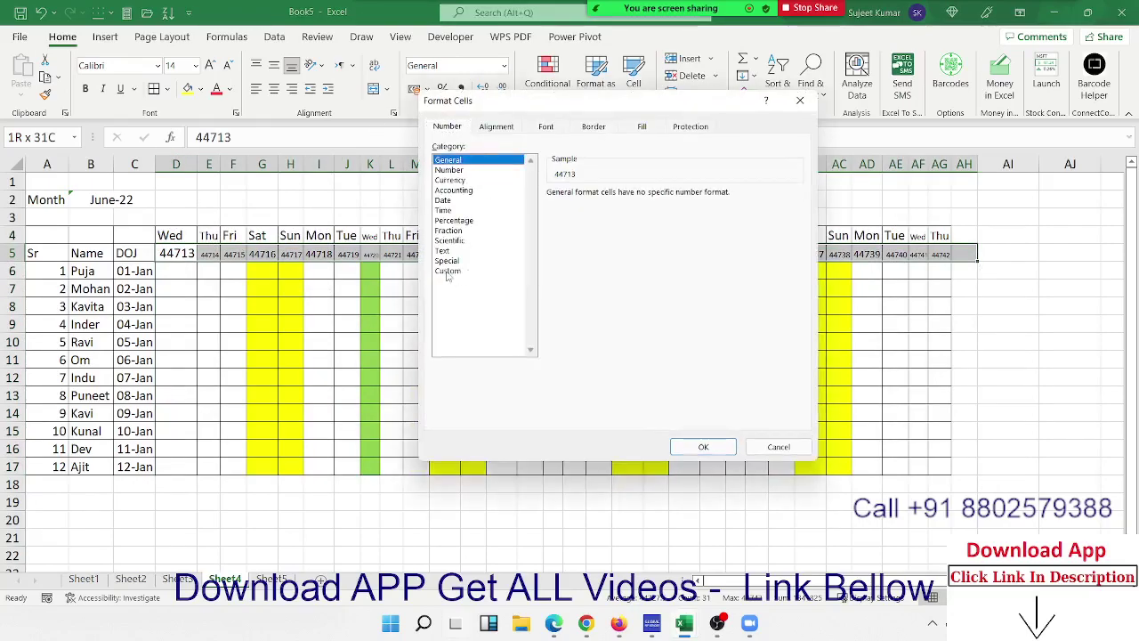
click(448, 271)
double_click(583, 206)
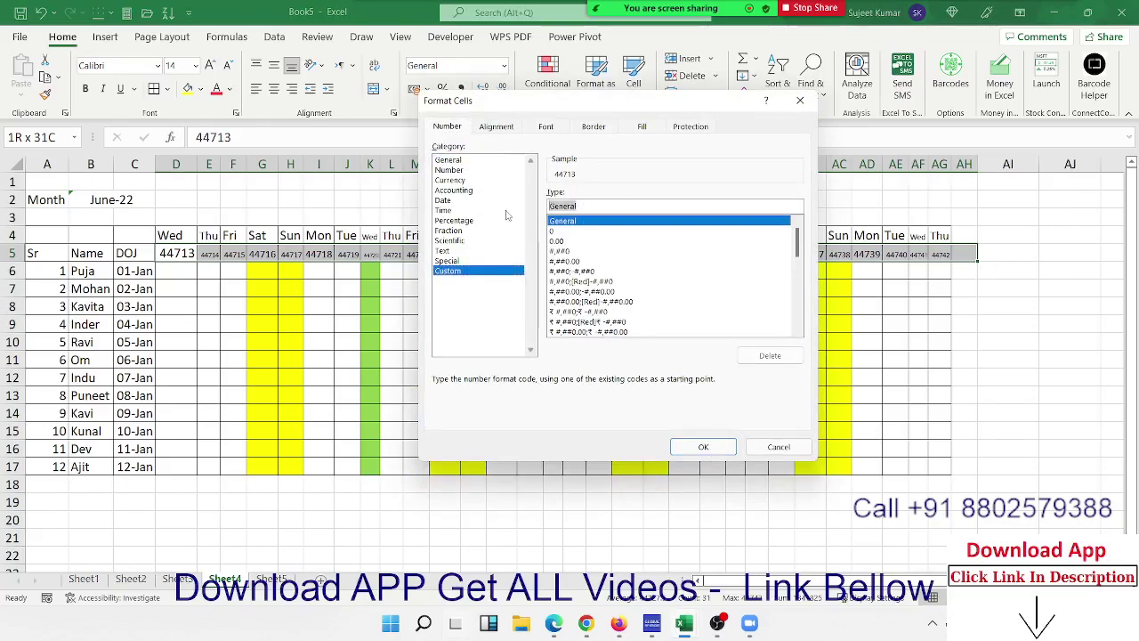
text(ddd)
key(Return)
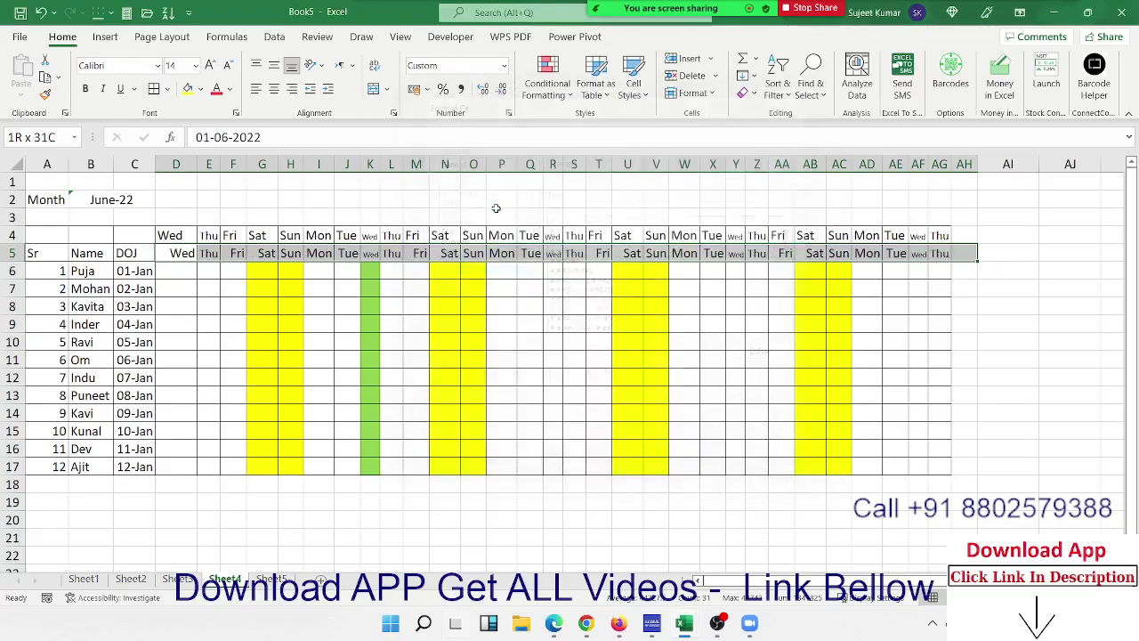
Step: Change row 5's custom format to dd so the dates show as 01–30
click(662, 287)
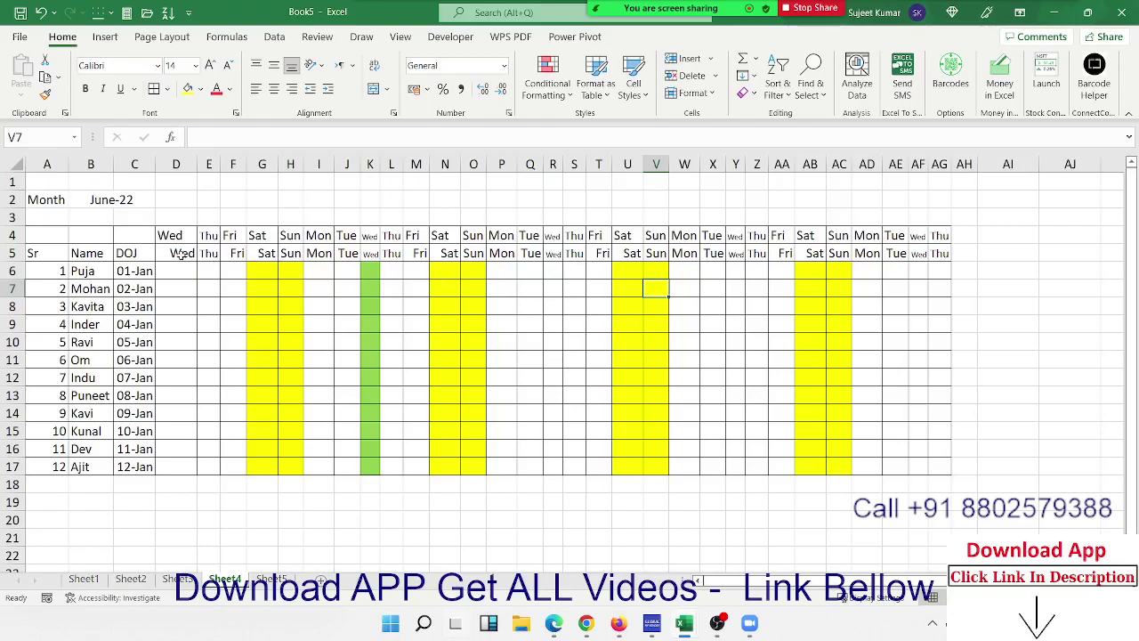
drag(182, 253, 944, 255)
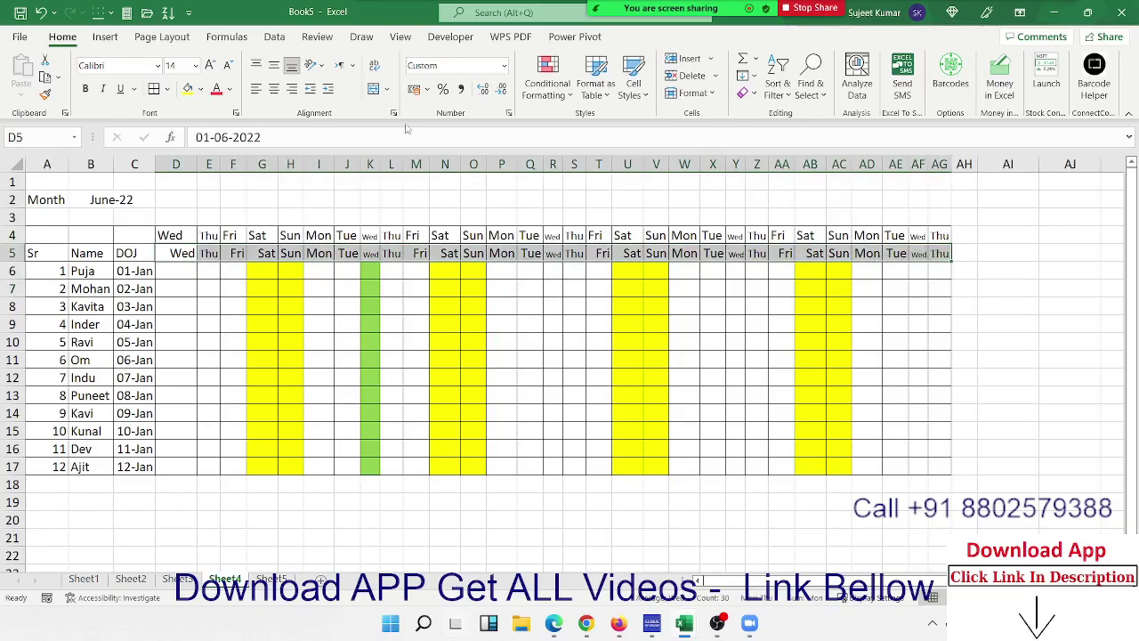
click(509, 113)
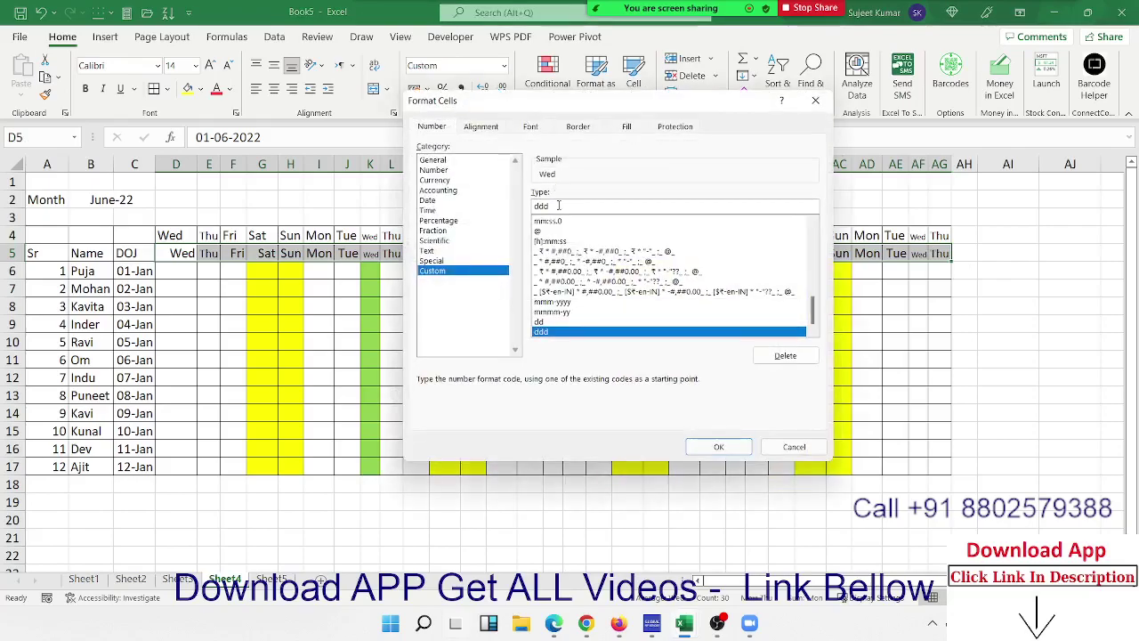
key(BackSpace)
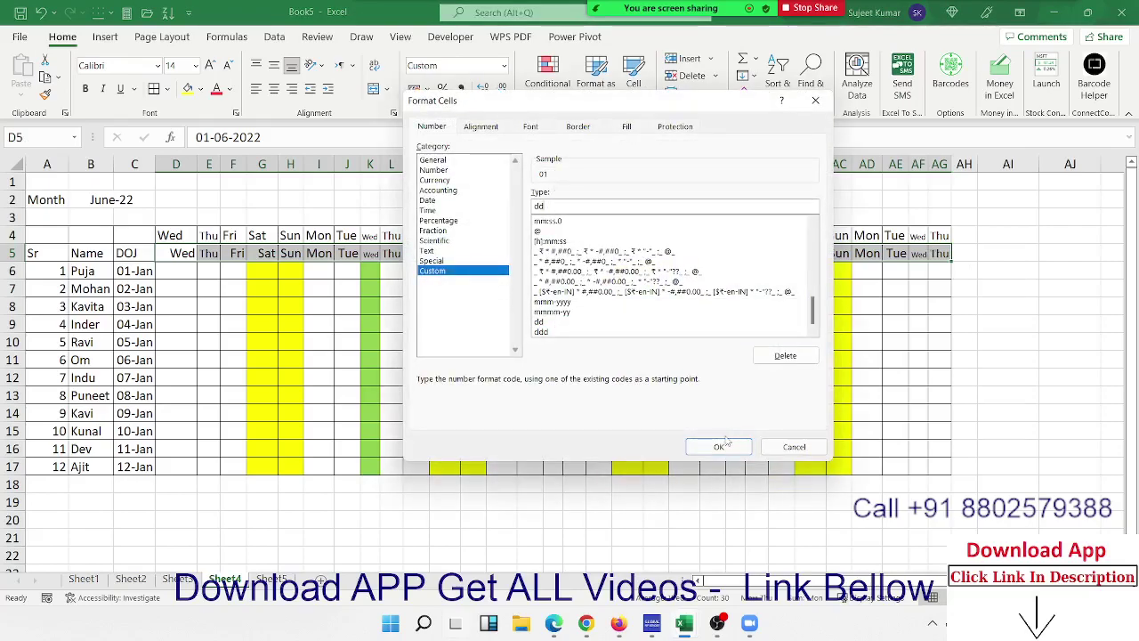
click(720, 445)
click(500, 356)
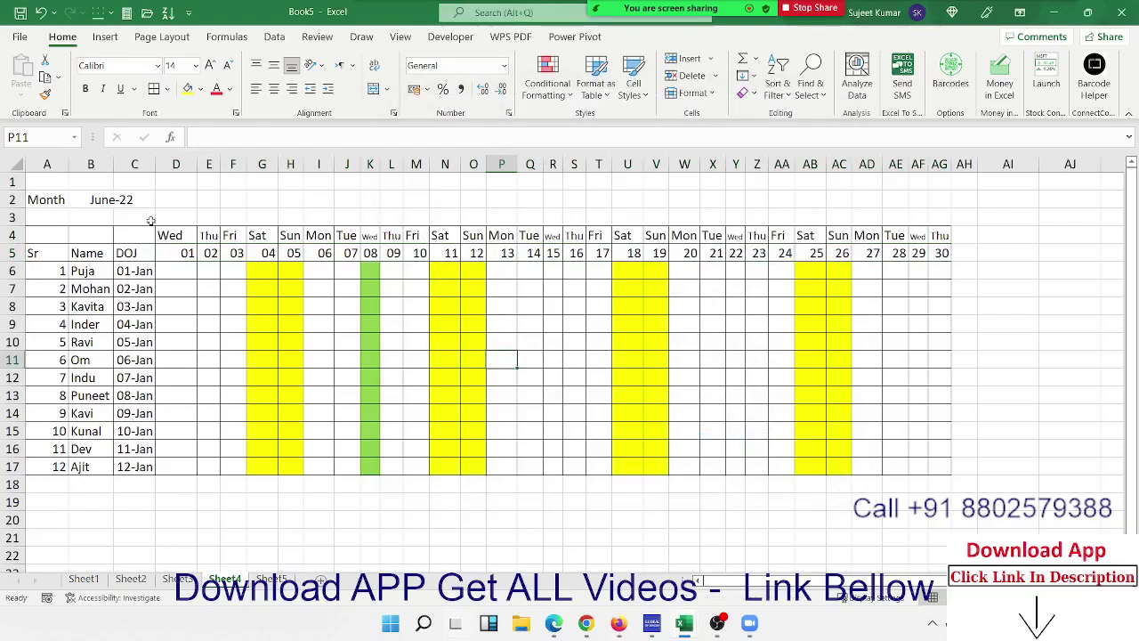
Step: Enter 1/2 as the start date in D5, switching the sheet to February
click(165, 253)
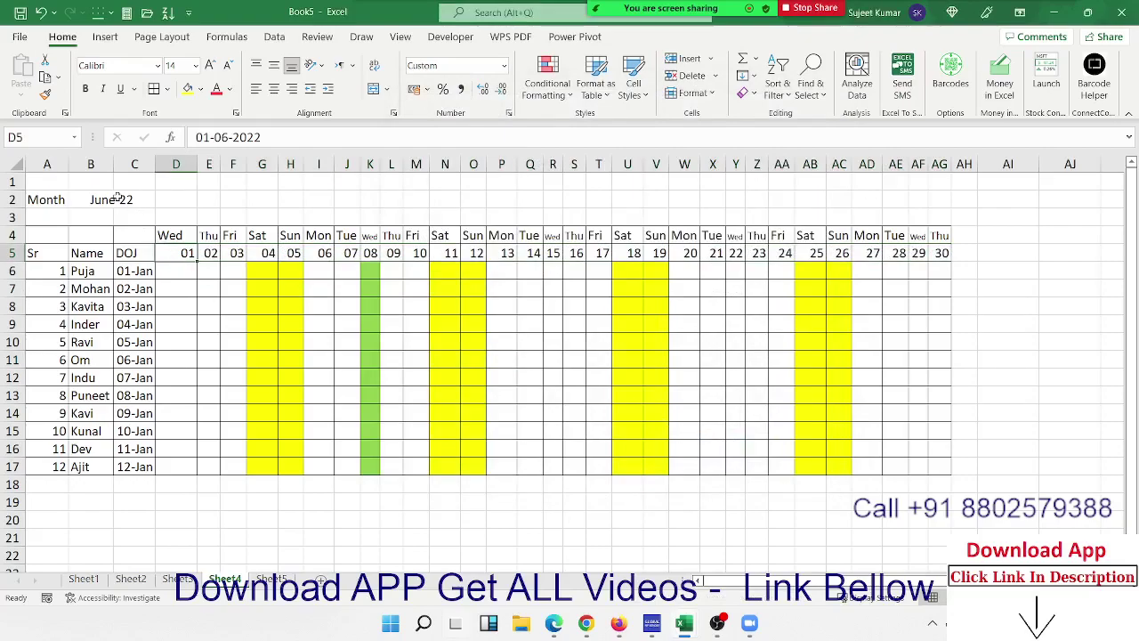
text(1/2)
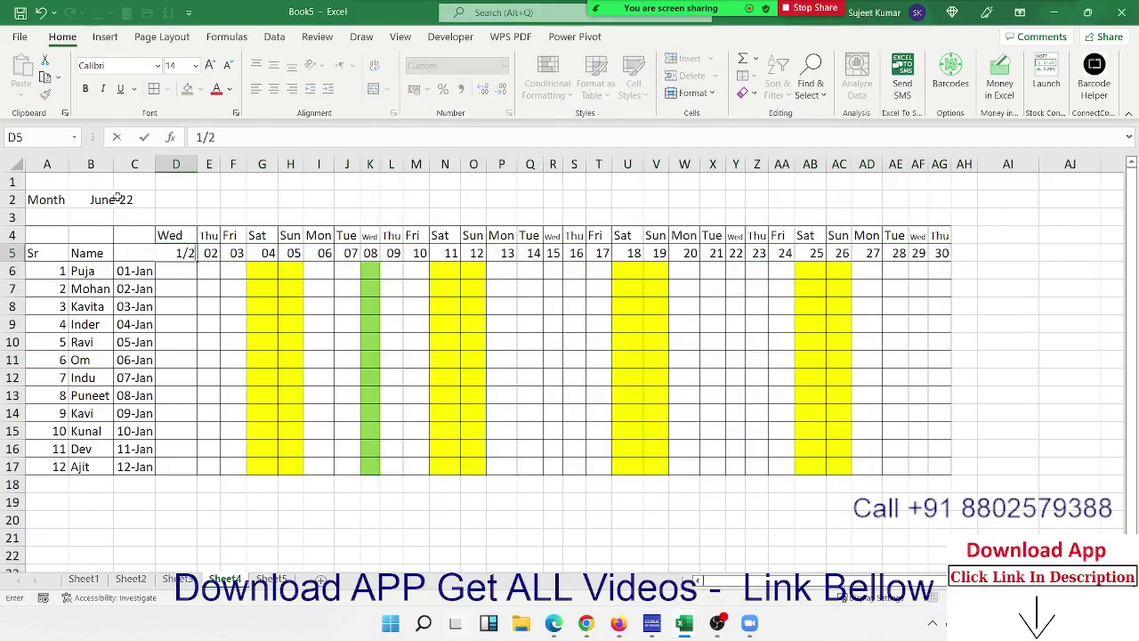
key(Return)
Step: Re-enter D5 as 1/1 to show March-22, then bring up the save dialog
key(Up)
text(1)
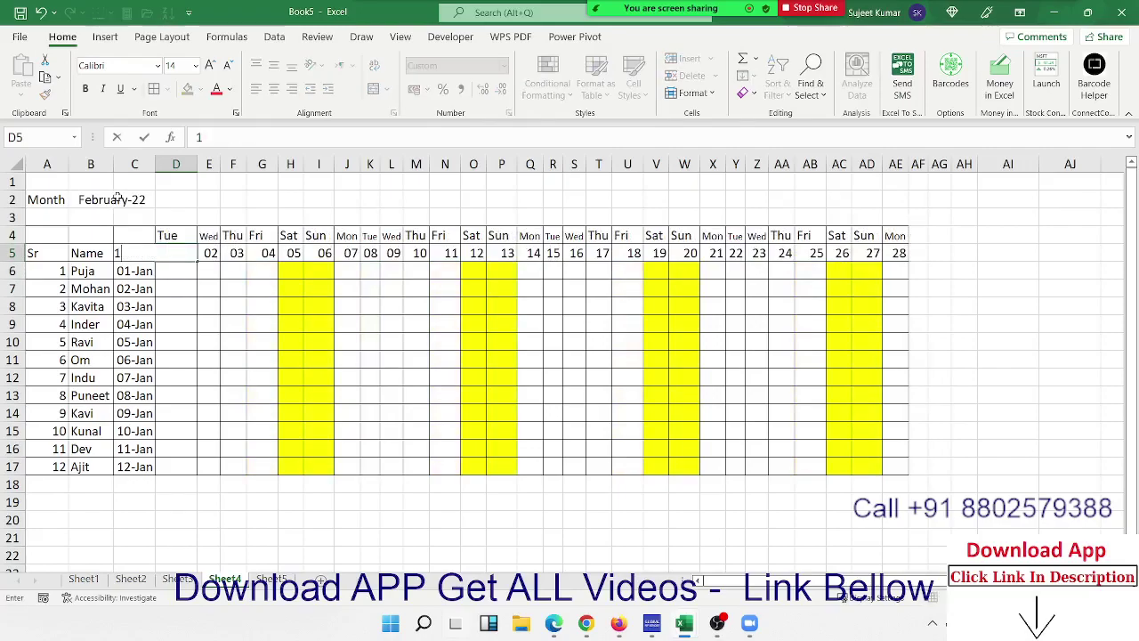
text(/)
text(1)
key(Return)
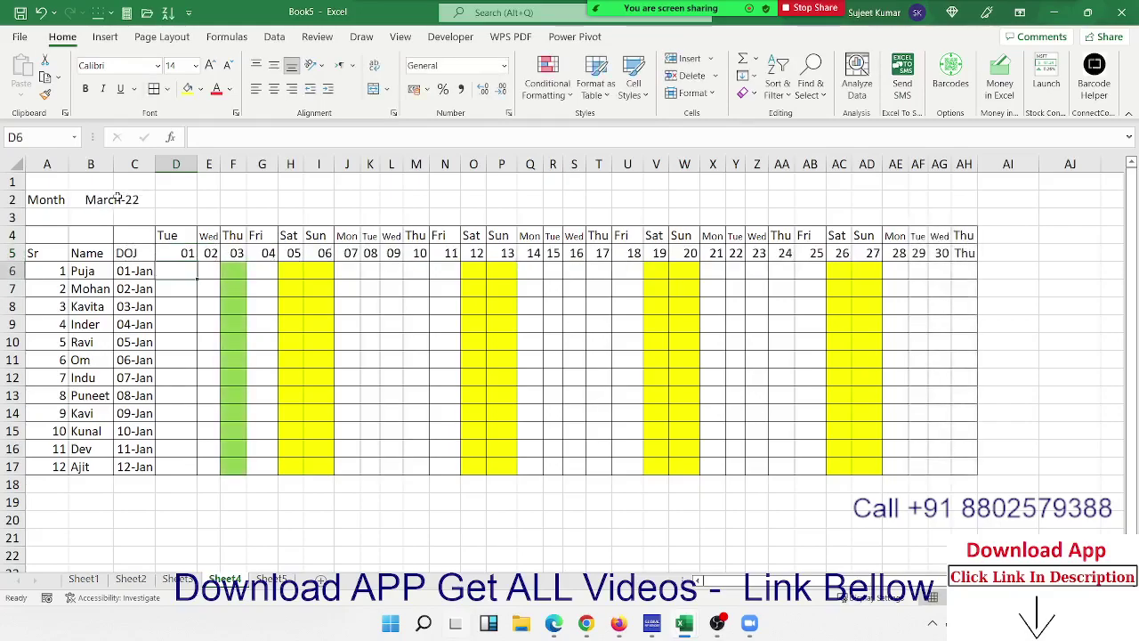
key(Up)
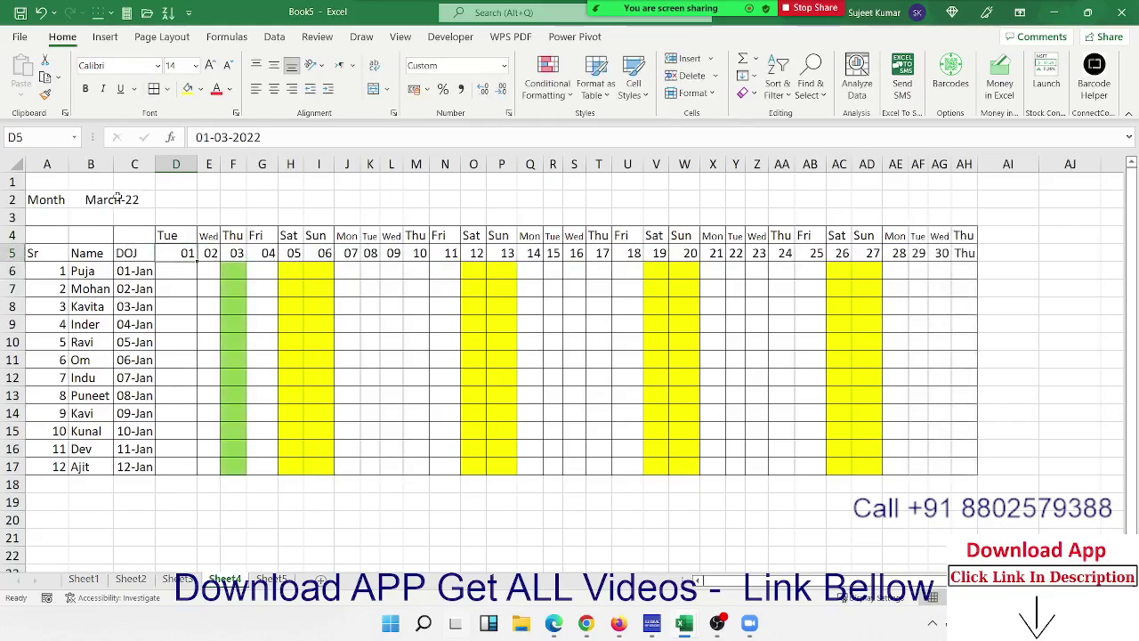
key(ctrl+s)
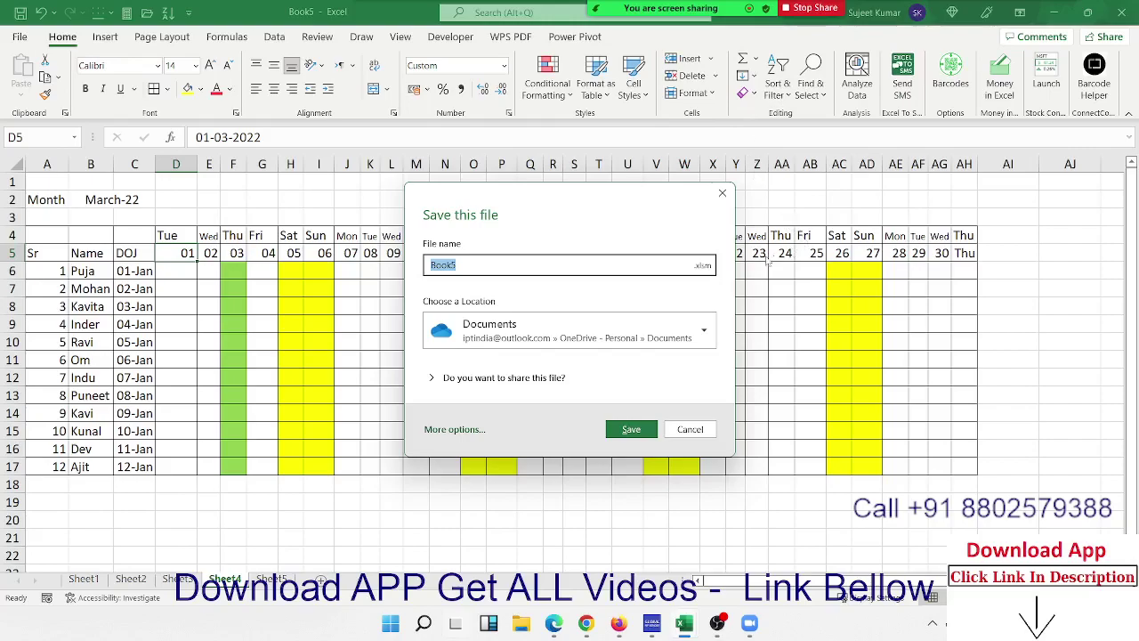
Step: Save the workbook as Home.xlsx in the 2022 folder and close Excel
click(704, 265)
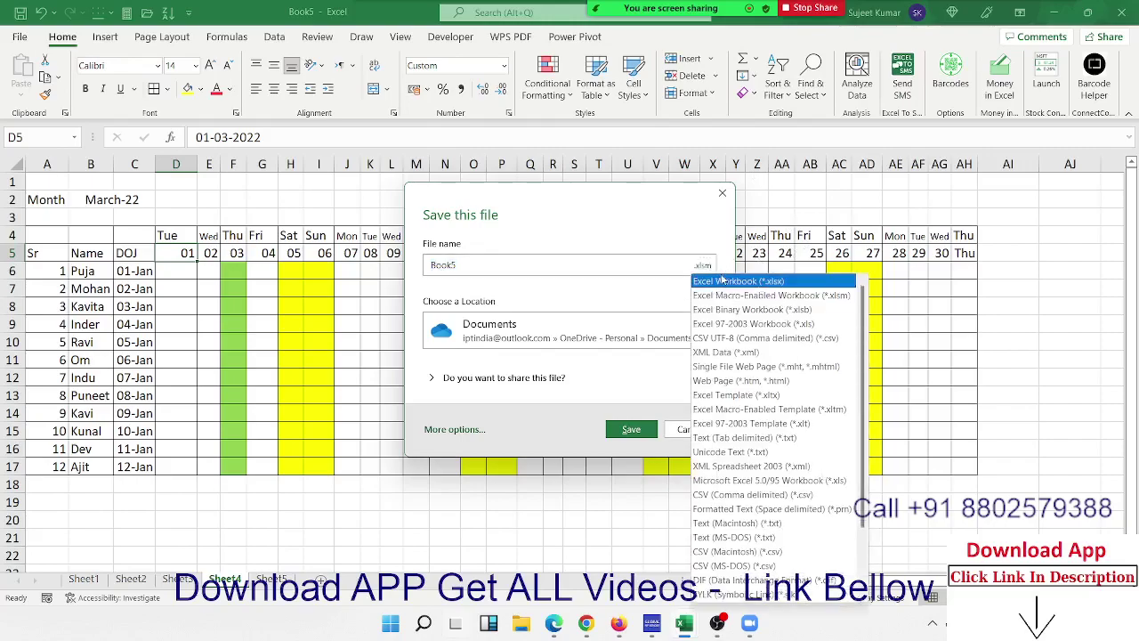
click(724, 281)
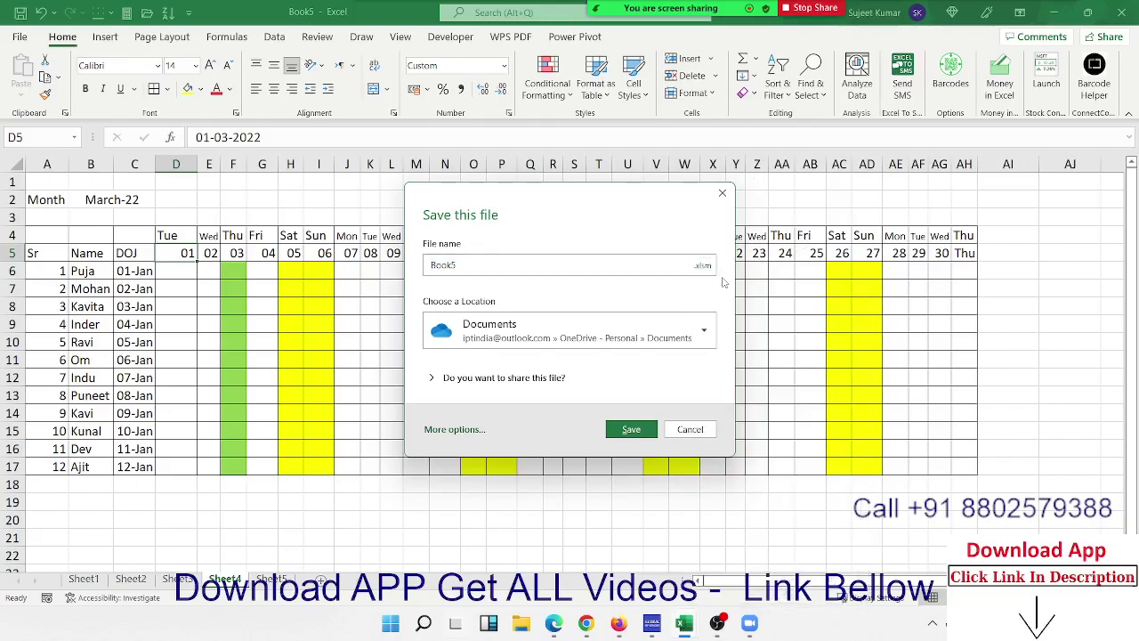
click(500, 329)
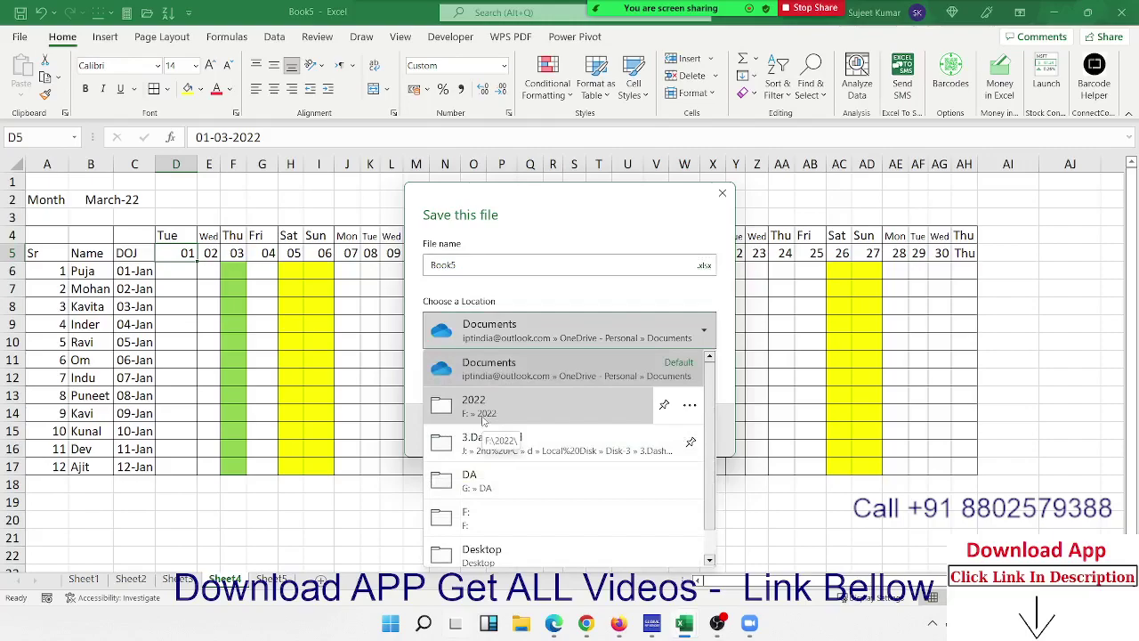
click(509, 411)
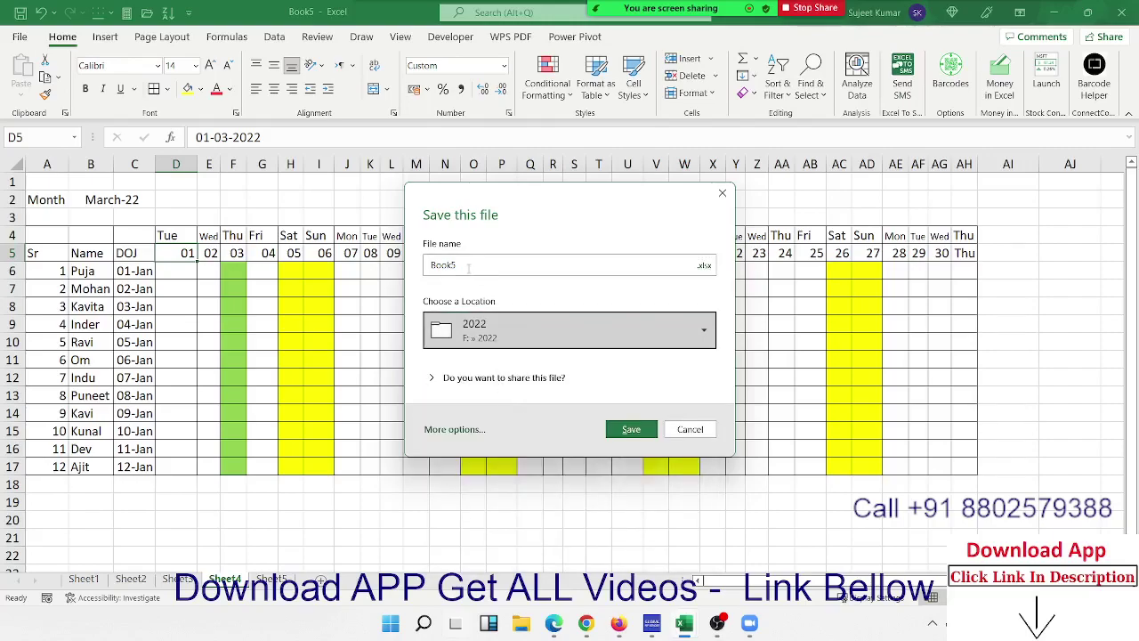
text(Home)
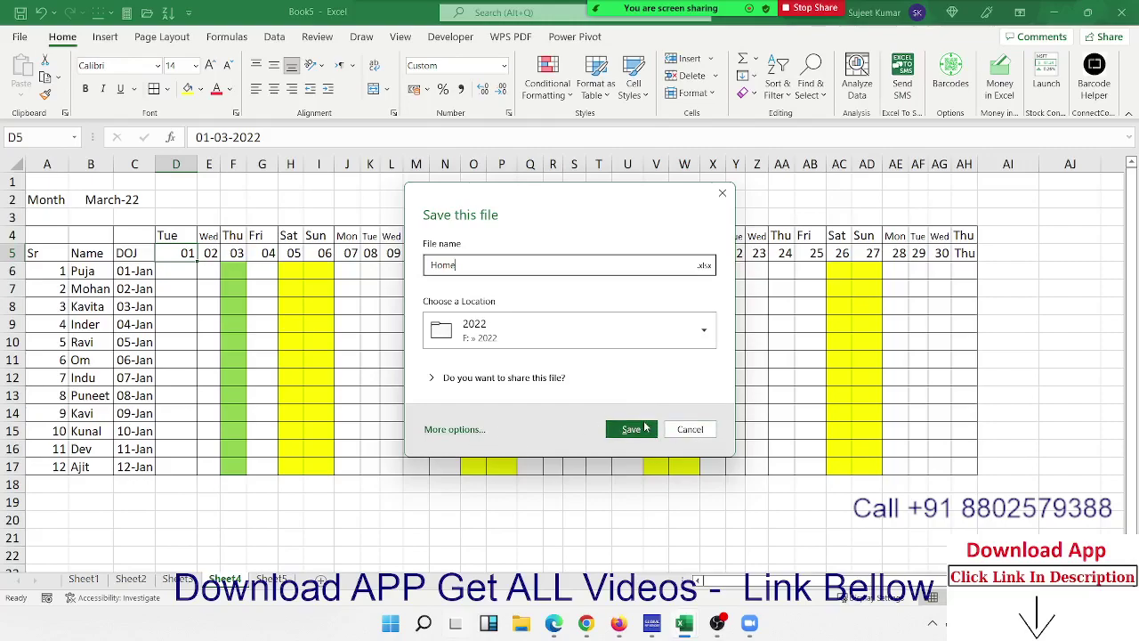
click(643, 429)
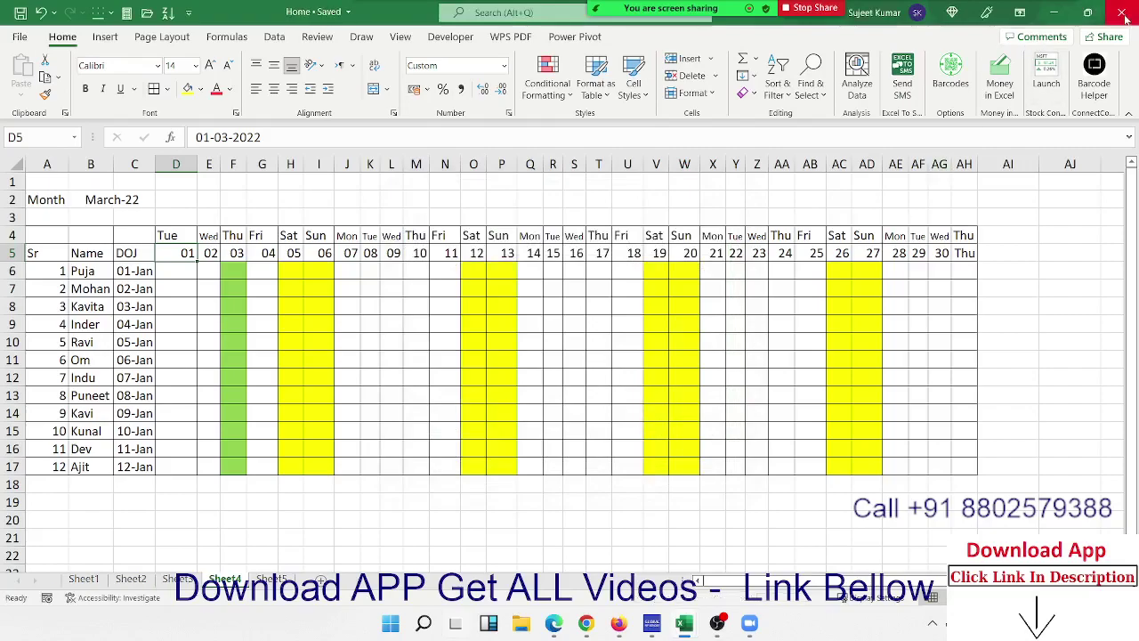
click(1121, 13)
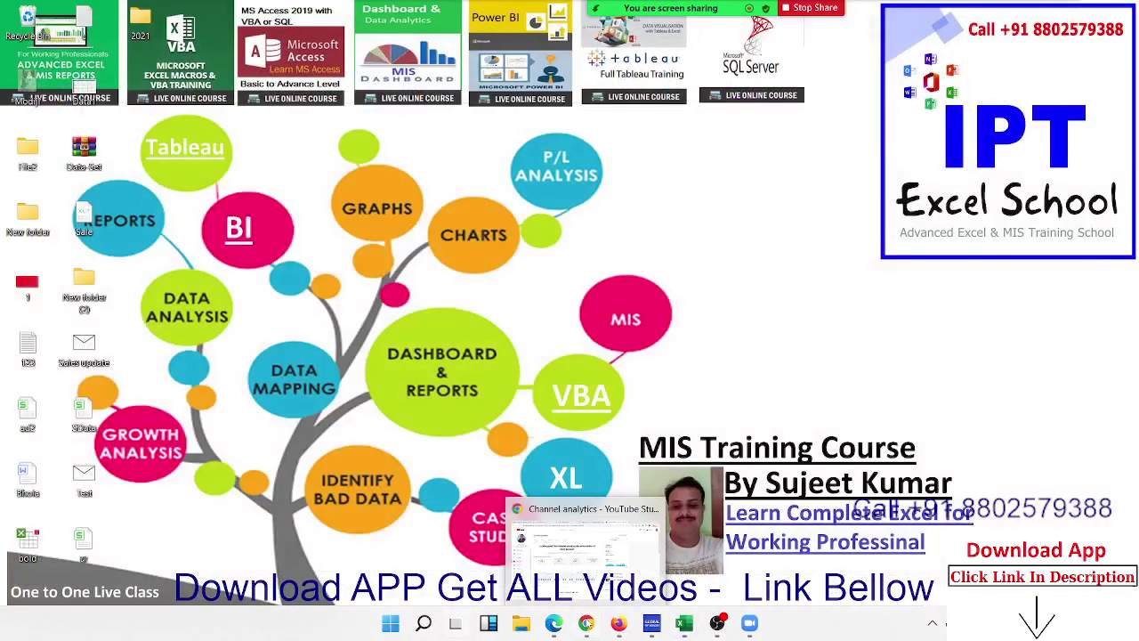
Step: Open the contact's chat in Chrome's WhatsApp Web tab and choose to attach a document
click(587, 622)
click(411, 13)
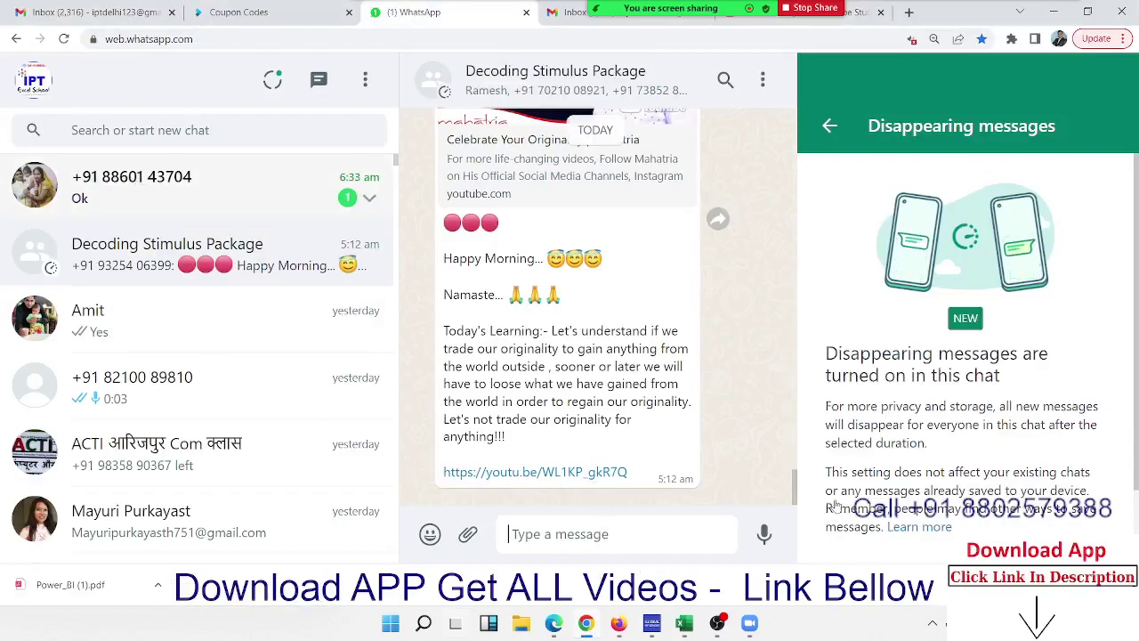
click(166, 194)
click(468, 534)
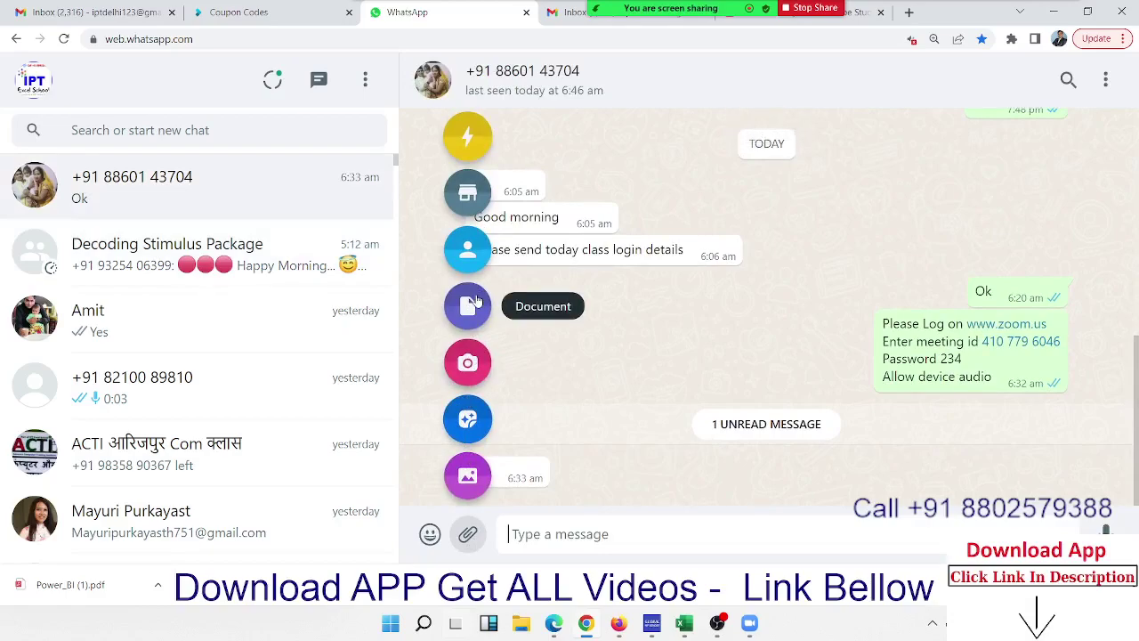
click(468, 306)
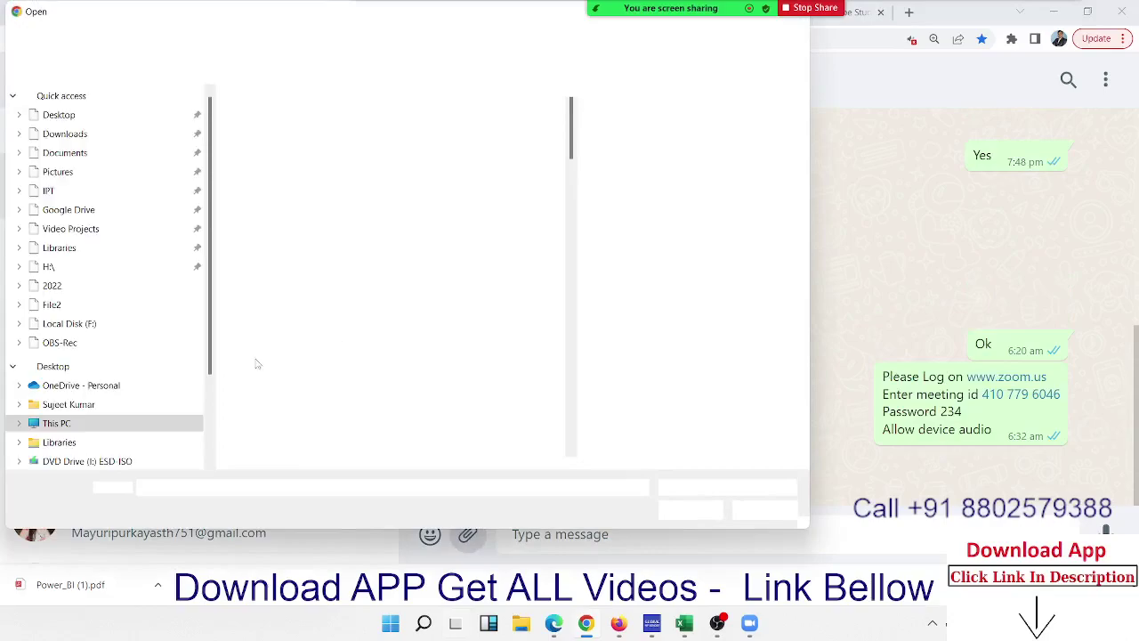
Step: Send the Home workbook from F:\2022 to the chat, then switch to Firefox
click(93, 404)
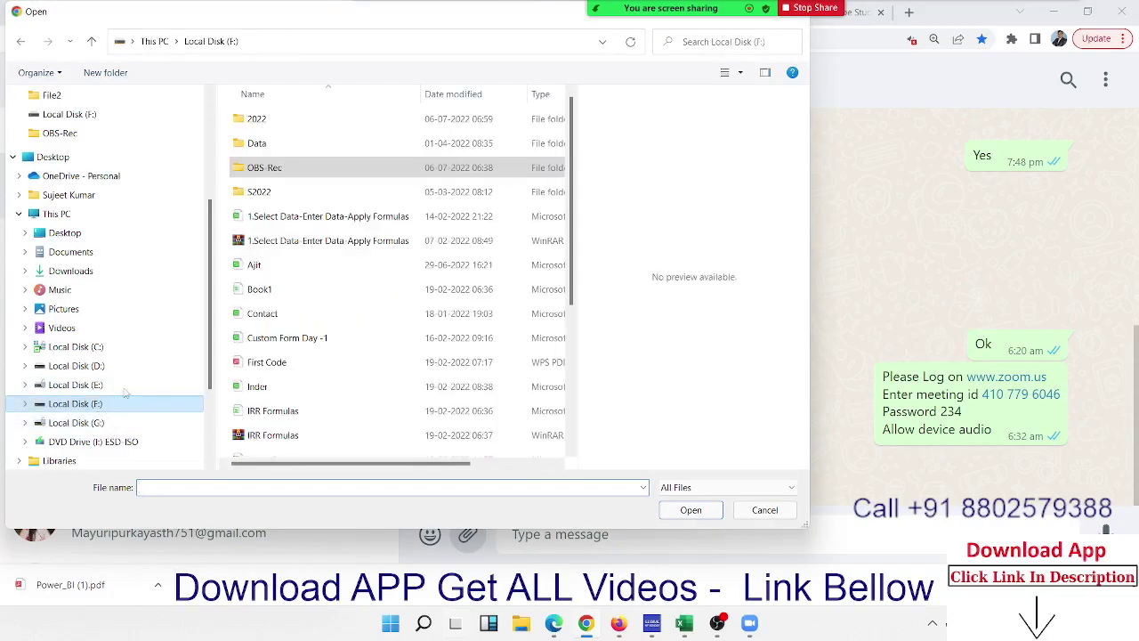
double_click(294, 120)
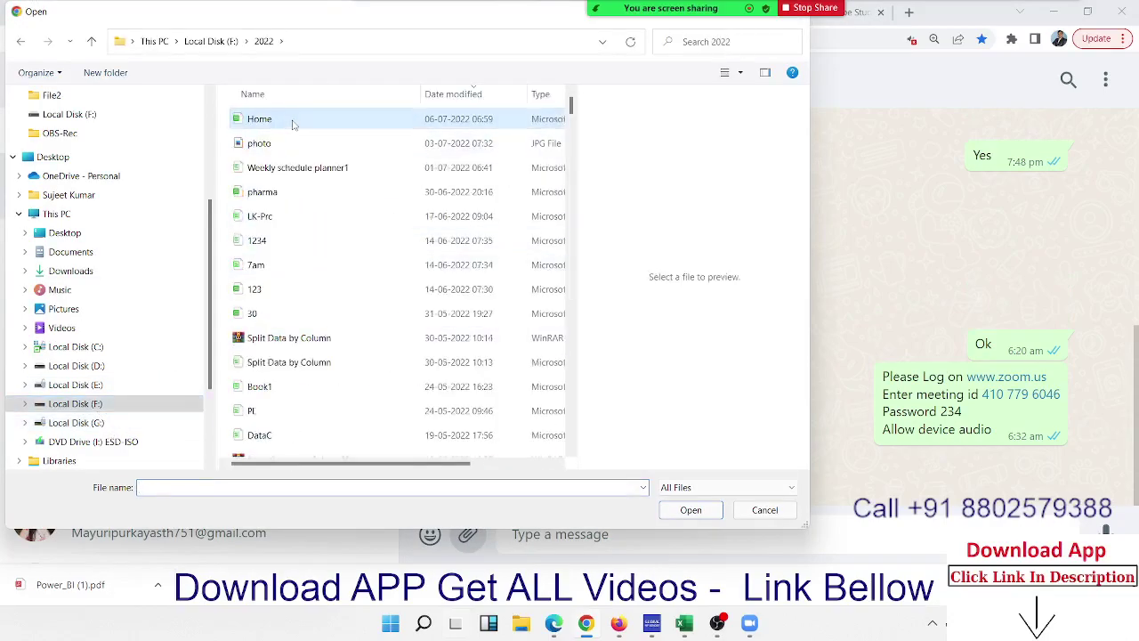
click(294, 120)
click(691, 510)
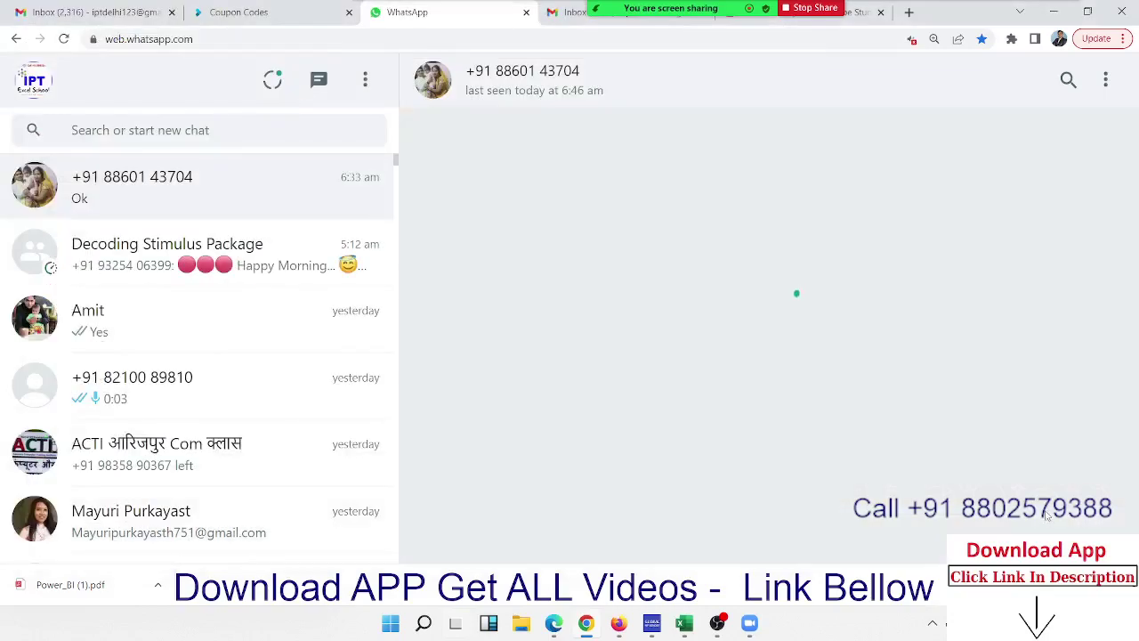
click(1104, 505)
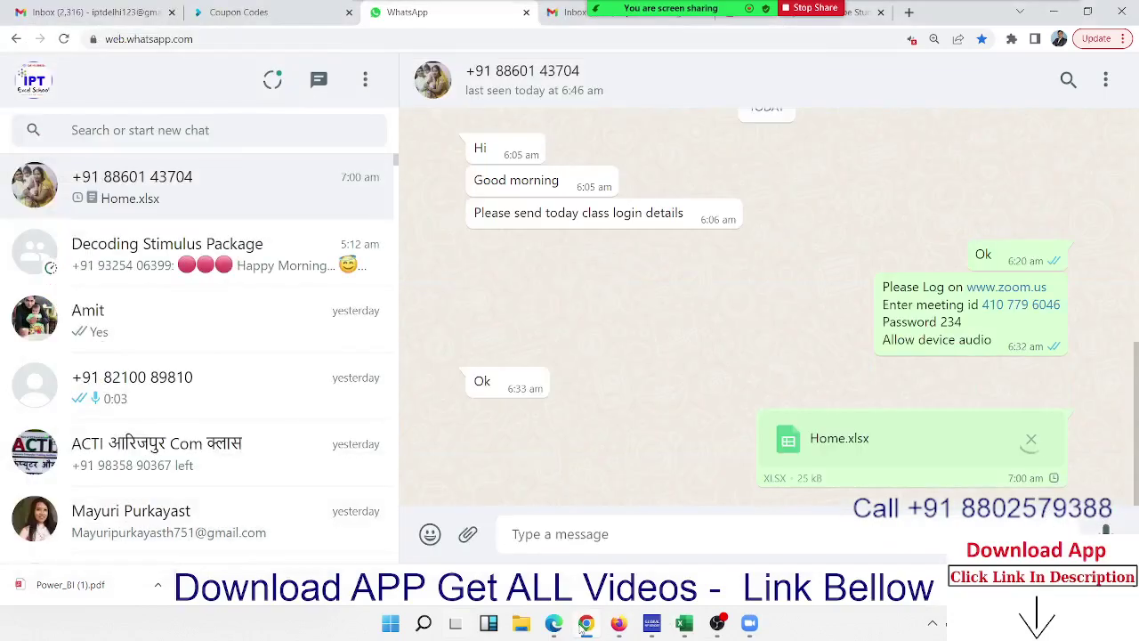
click(619, 623)
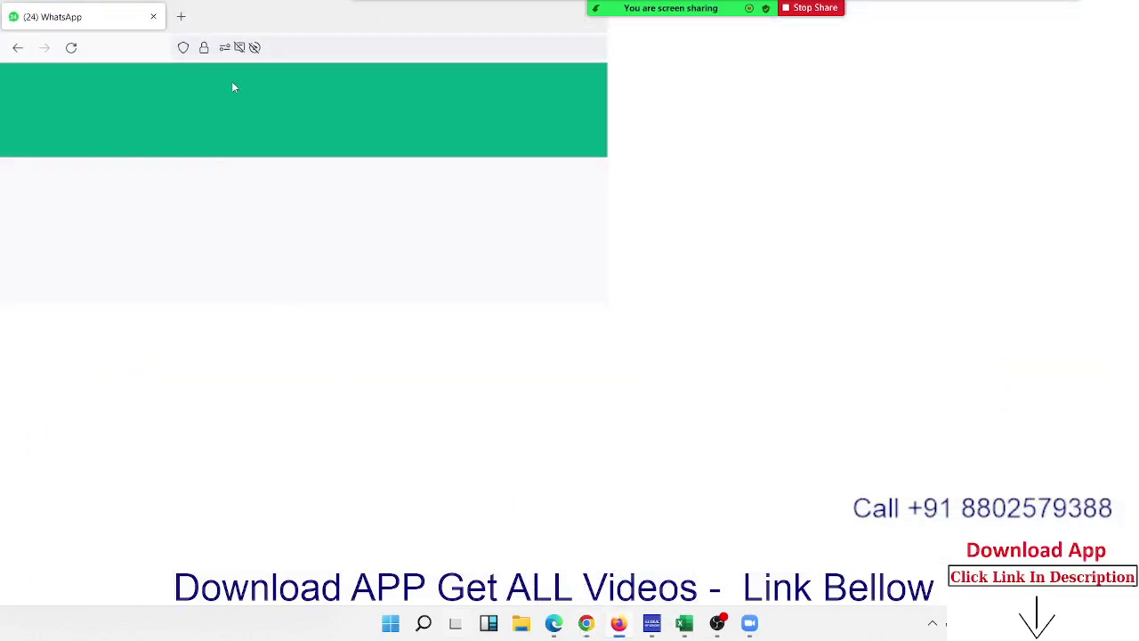